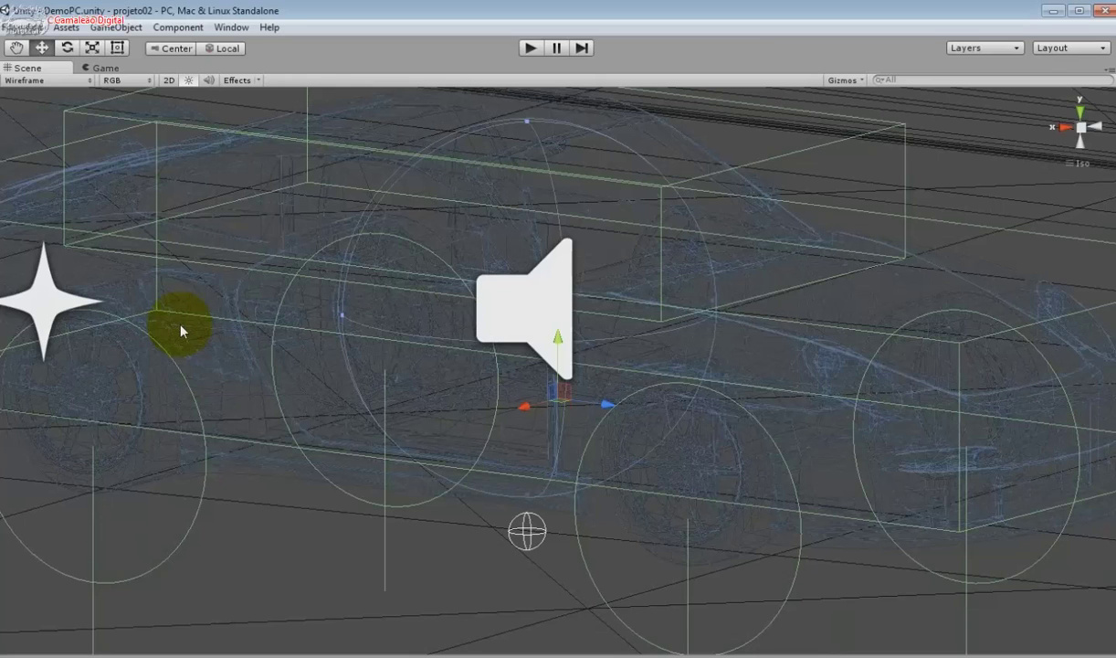
# Show the Inspector from the Window menu and drag it toward the centre
pyautogui.click(231, 28)
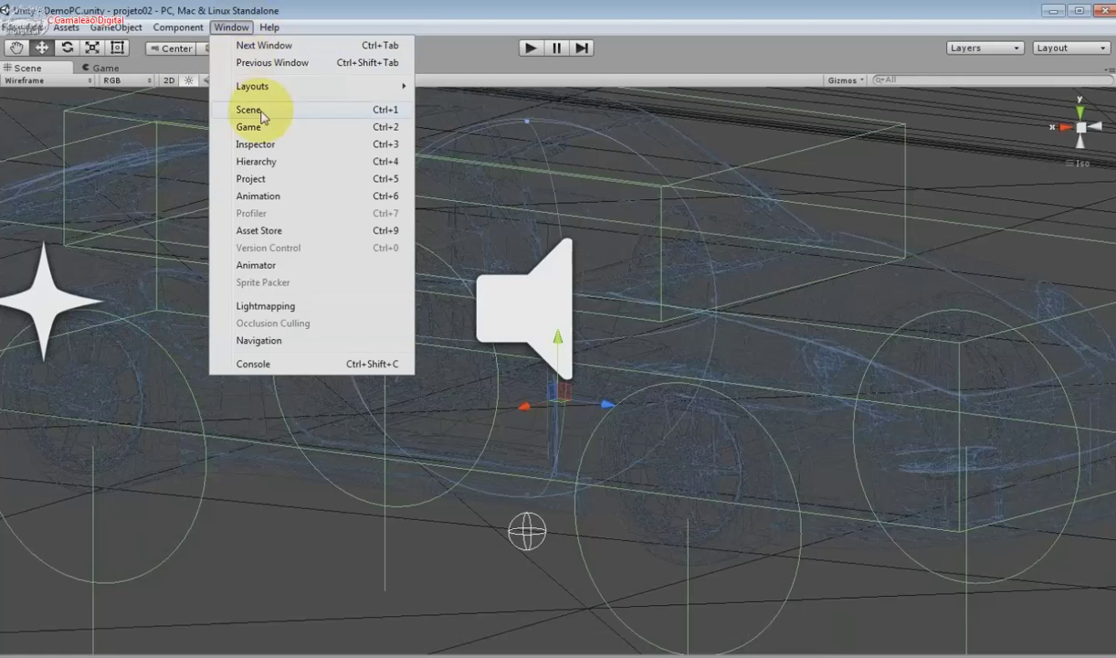
pyautogui.click(256, 152)
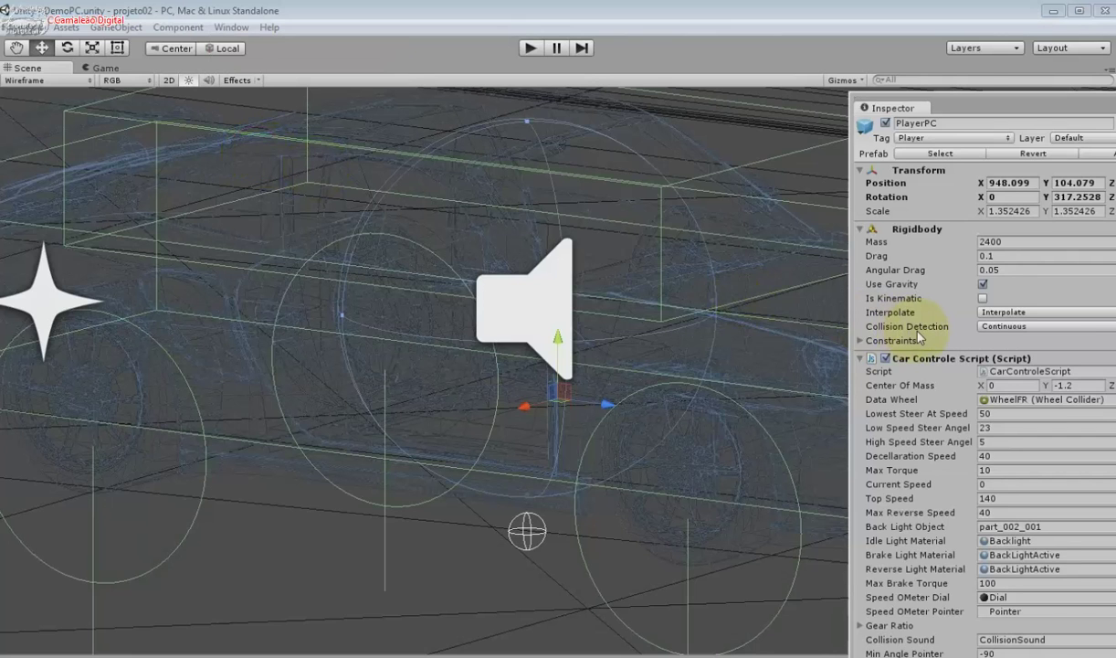
pyautogui.moveTo(949, 109); pyautogui.dragTo(753, 75)
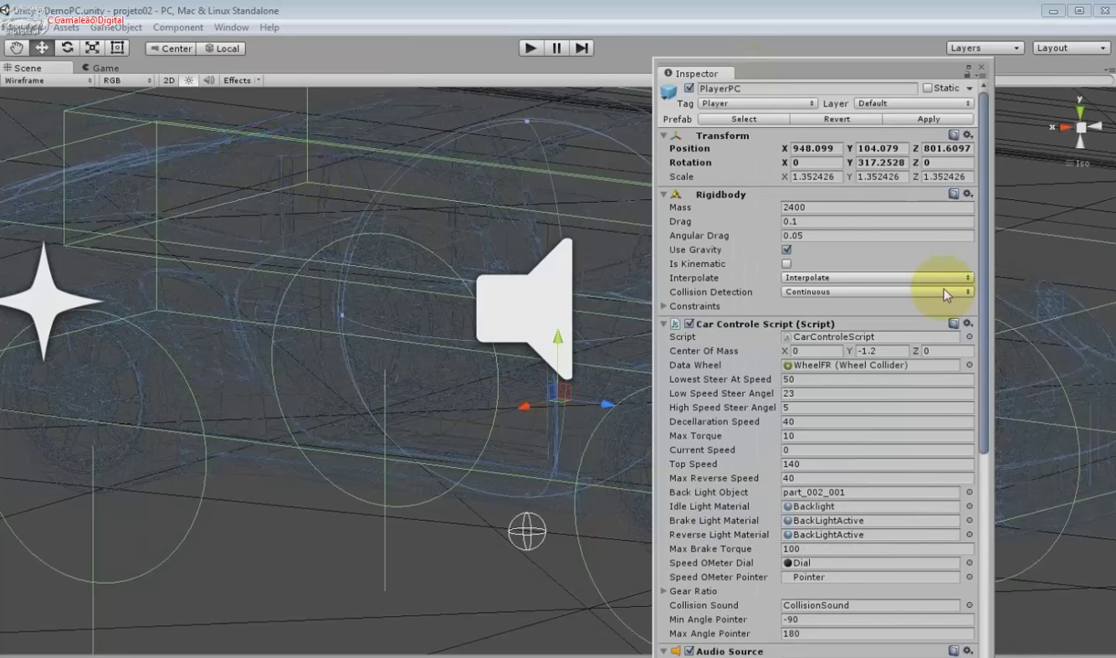
# Review the car script reference and Rigidbody Mass 2400, Drag 0.1, Angular Drag, Use Gravity, Collision Detection
pyautogui.click(809, 339)
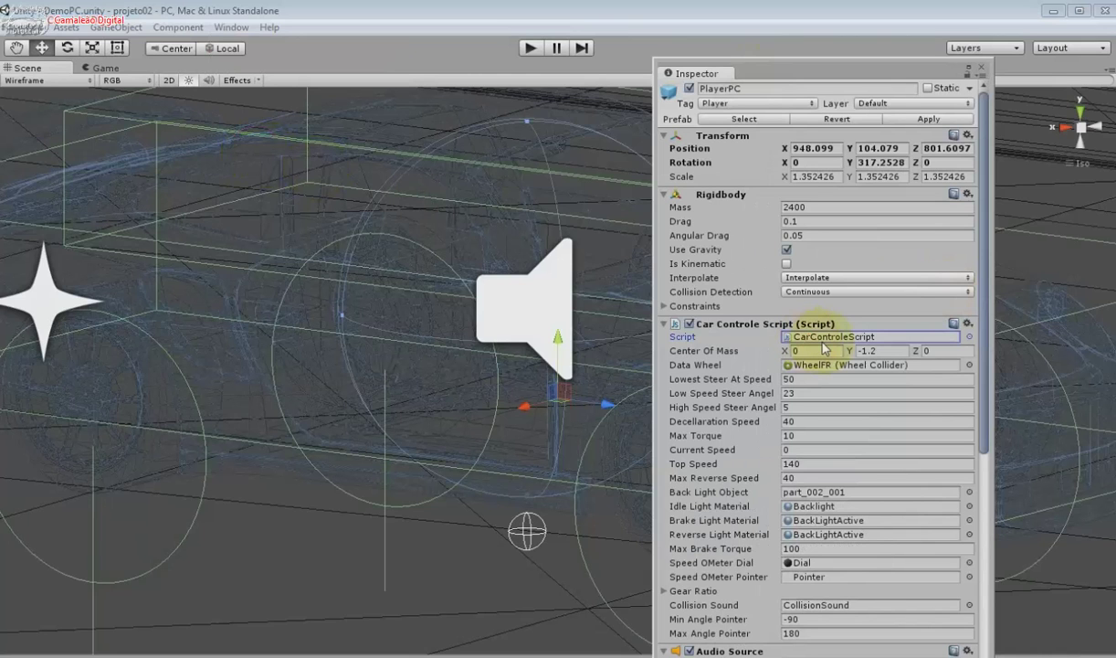
pyautogui.click(814, 210)
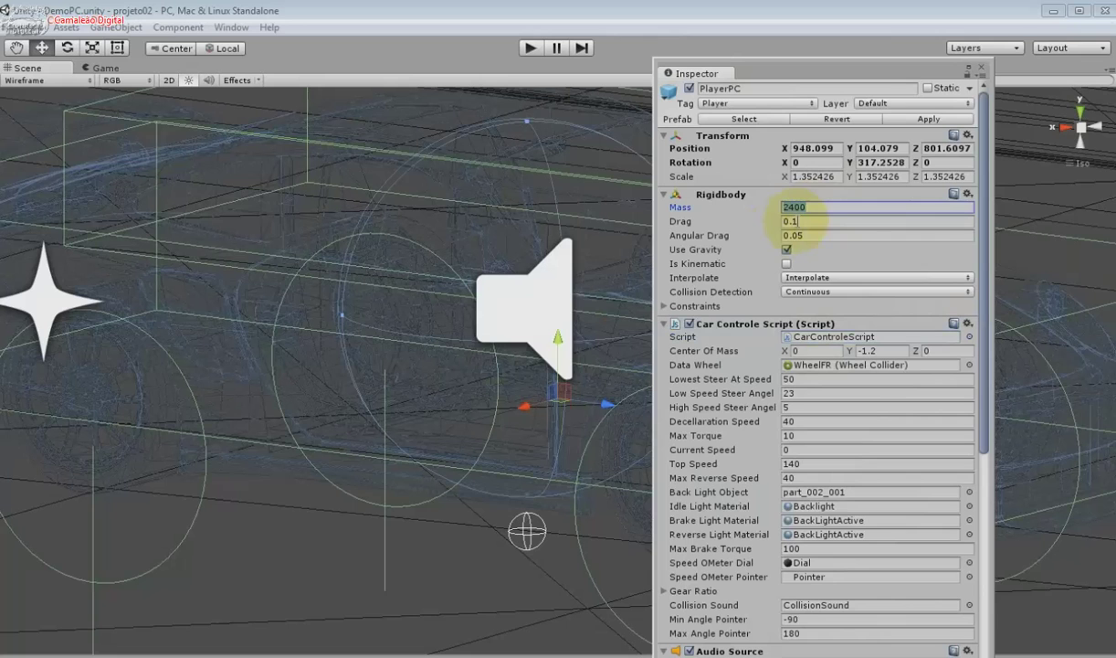
pyautogui.click(807, 220)
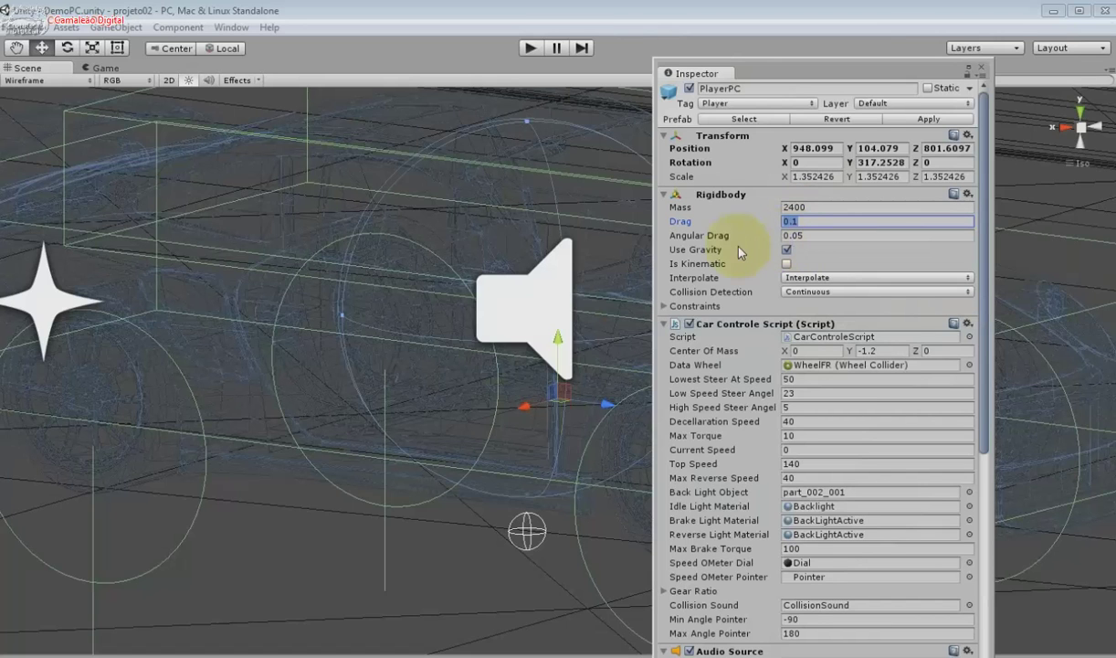
pyautogui.press('Tab')
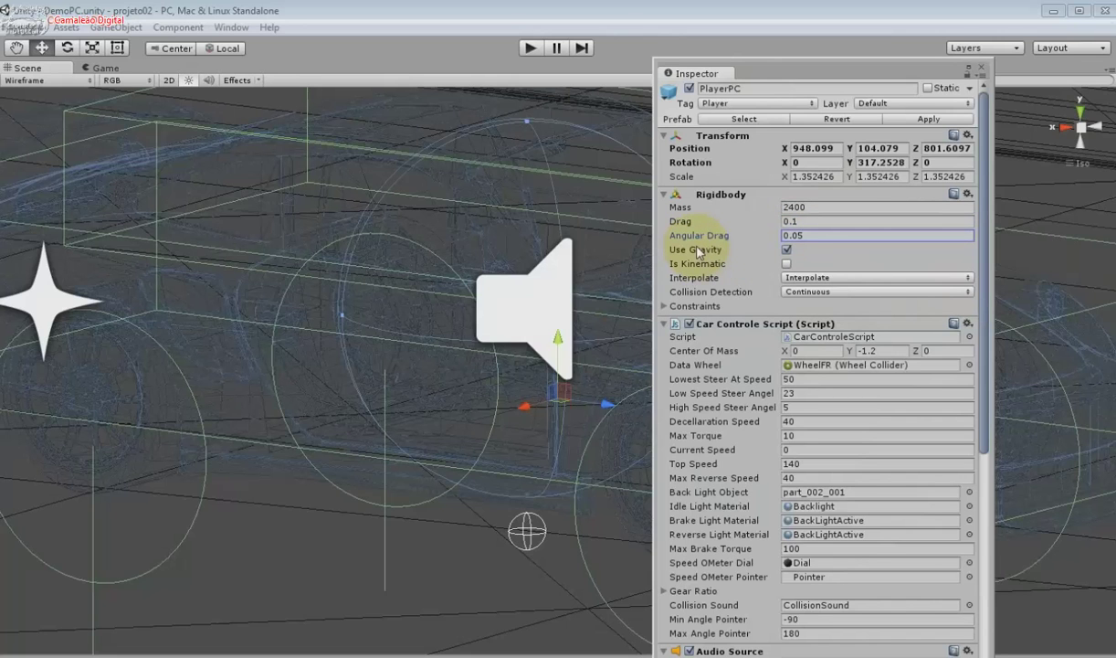
pyautogui.press('Tab')
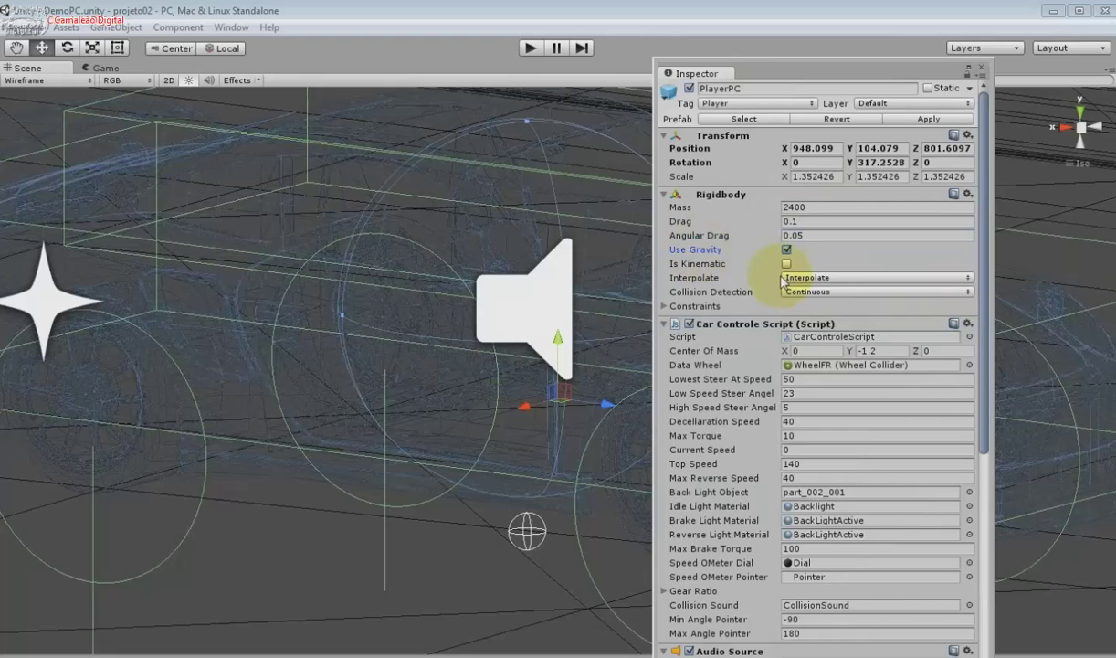
pyautogui.click(731, 292)
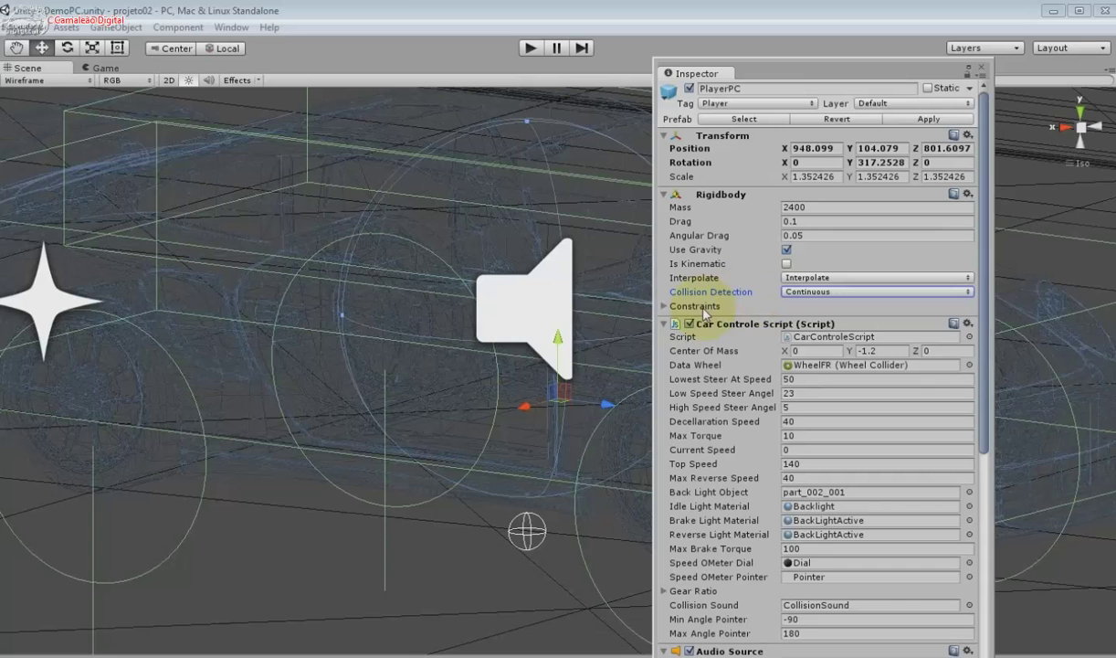
pyautogui.click(703, 311)
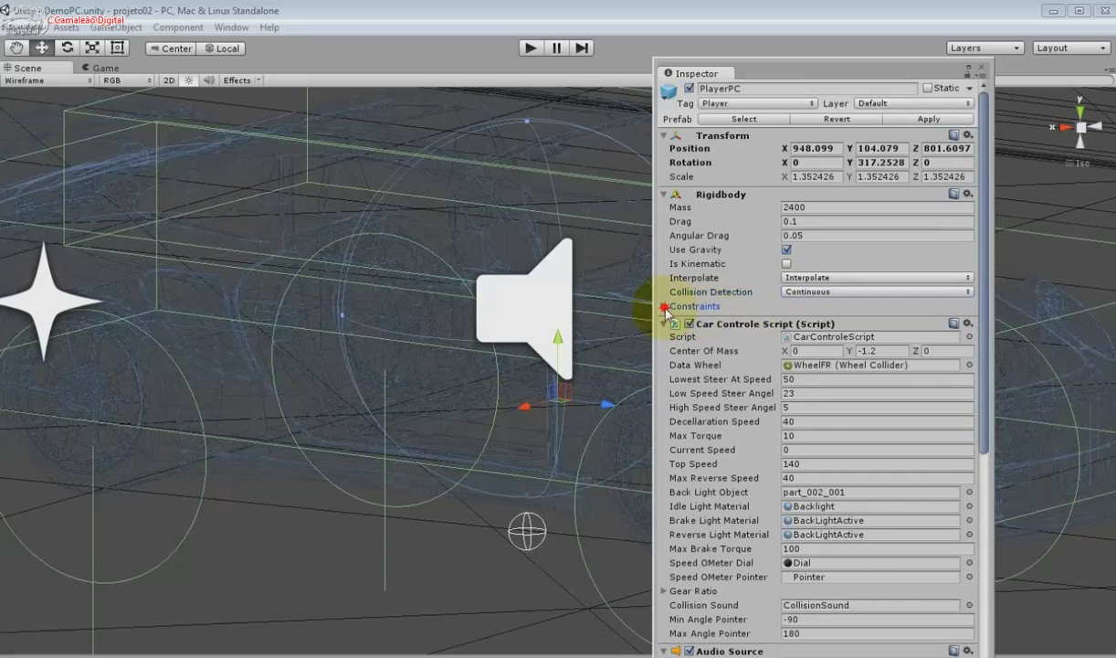
# Expand the Rigidbody Constraints, then jump to WheelFR through the Data Wheel reference
pyautogui.click(665, 307)
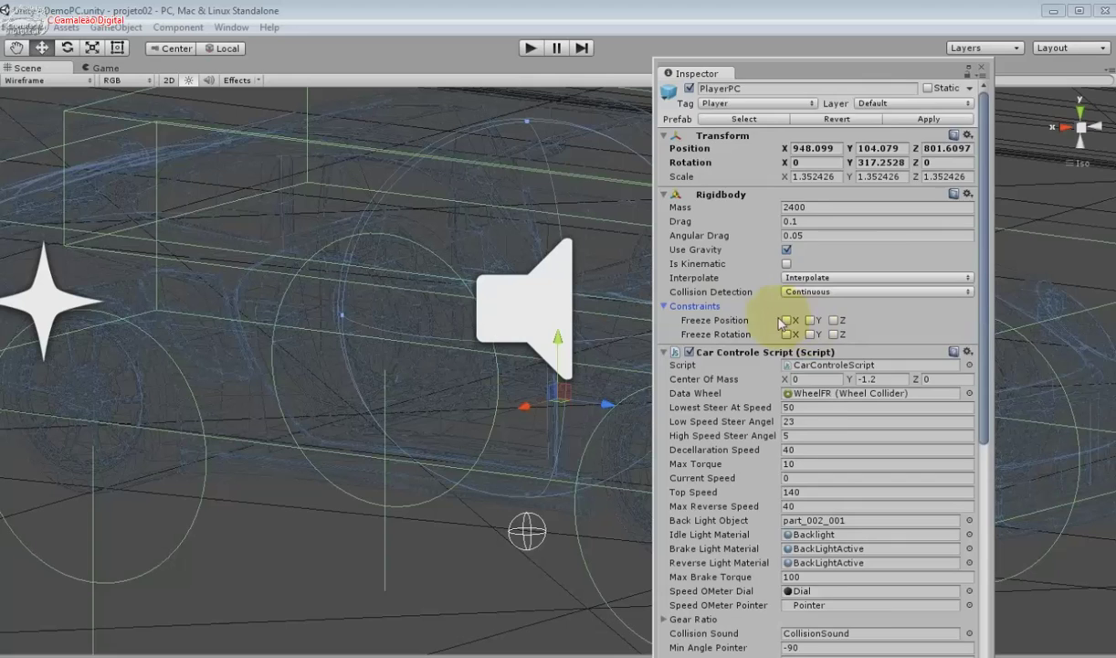
pyautogui.scroll(-5, 787, 321)
pyautogui.click(824, 256)
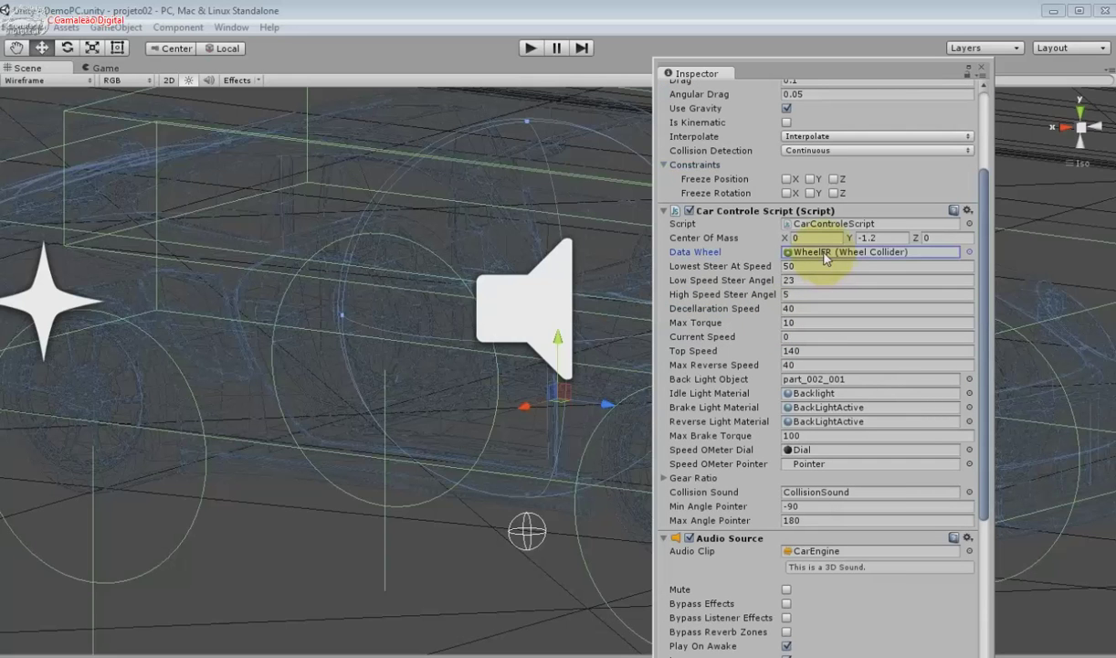
pyautogui.doubleClick(825, 255)
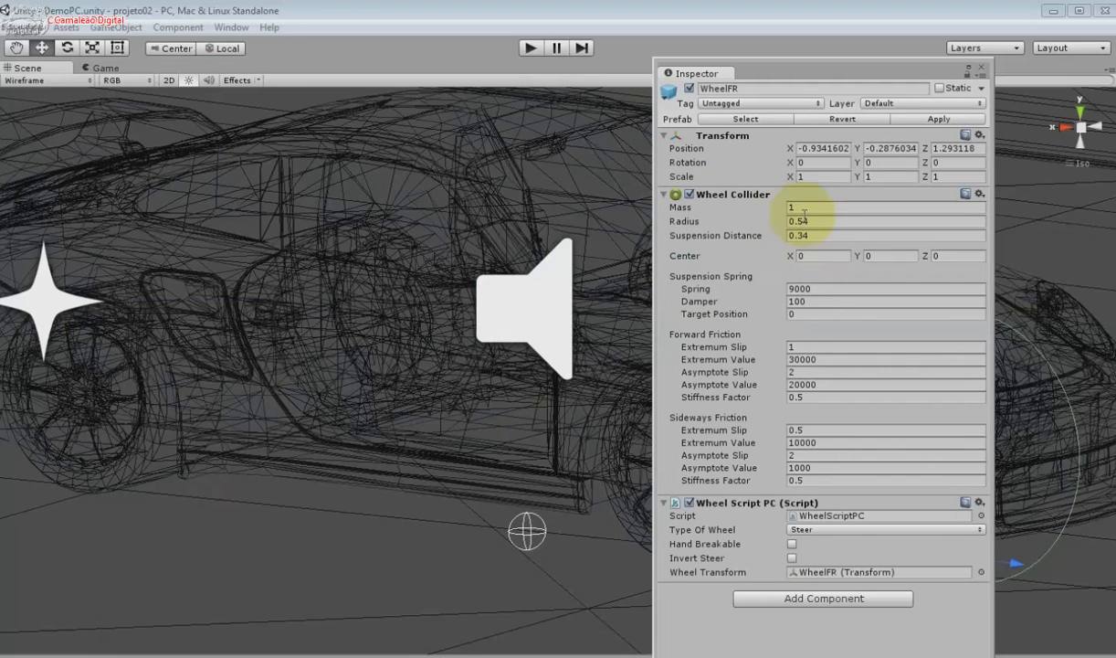
# Check WheelFR's Wheel Collider Mass and Spring 9000, then select car body part_002
pyautogui.click(812, 209)
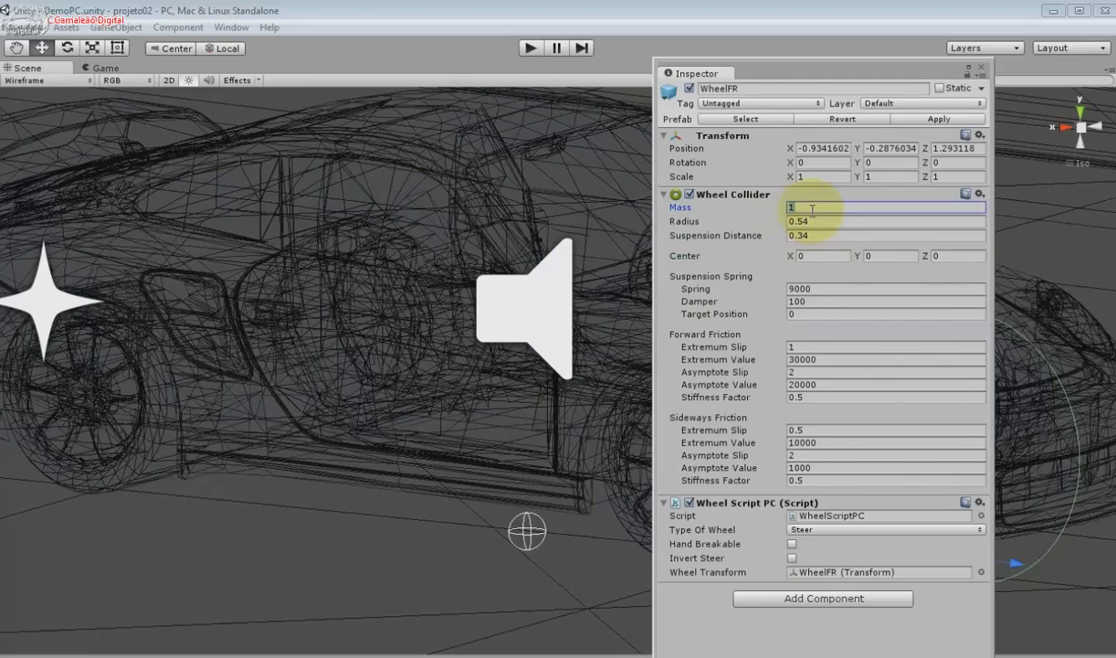
pyautogui.click(829, 289)
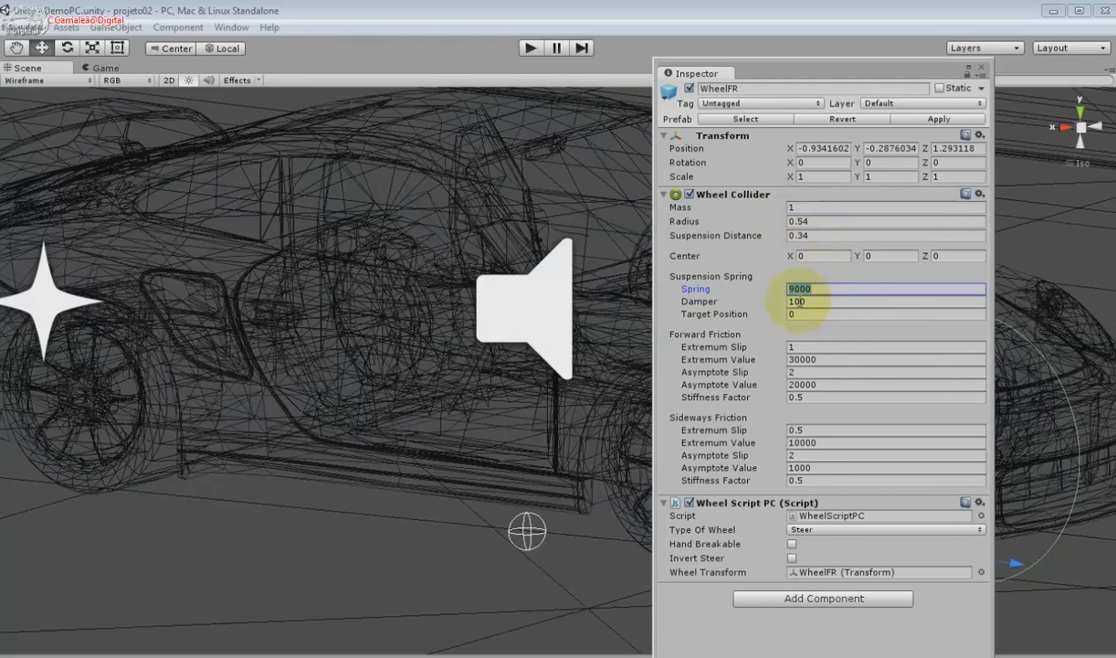
pyautogui.click(411, 356)
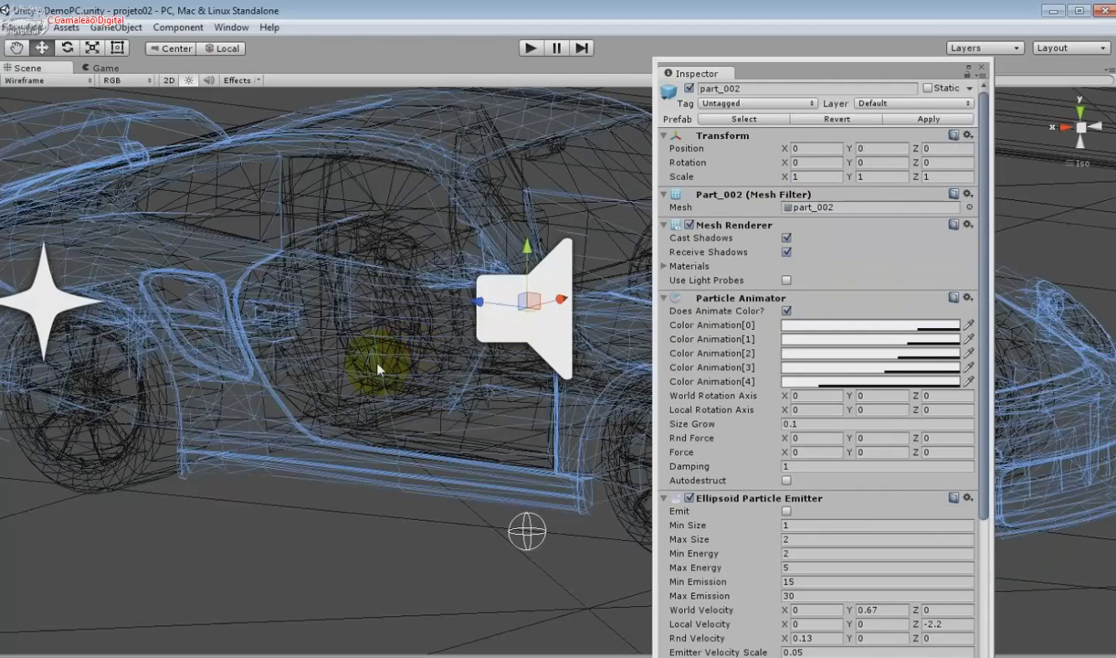
# Inspect wheel part_028, body part_002 and wheel part_027, end on part_028, then close Unity
pyautogui.click(162, 404)
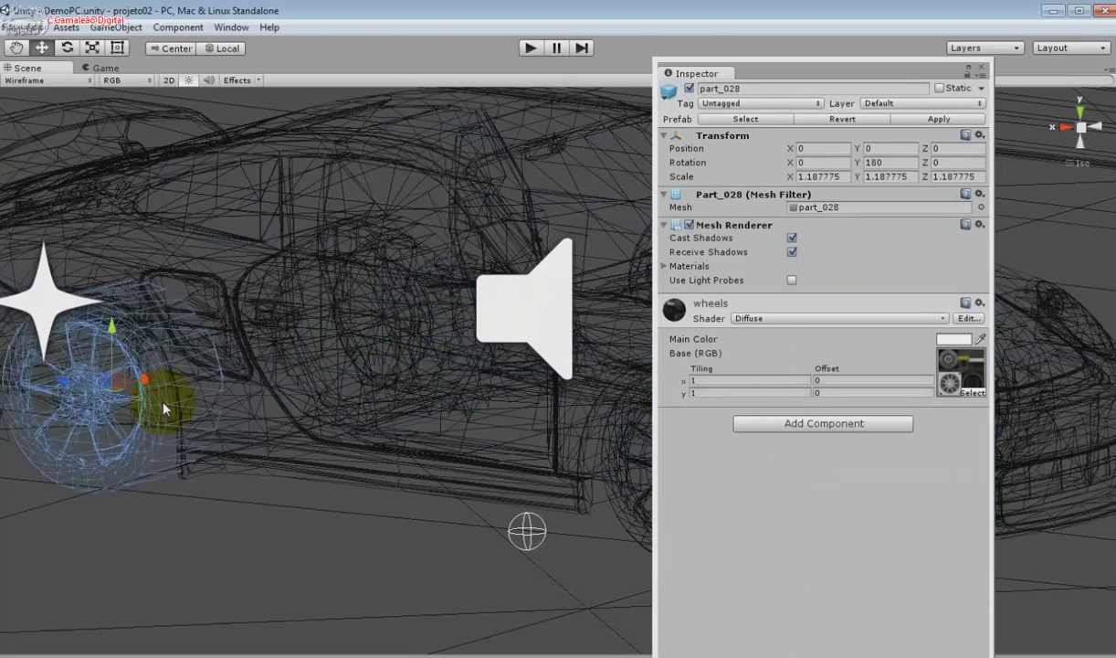
pyautogui.click(312, 369)
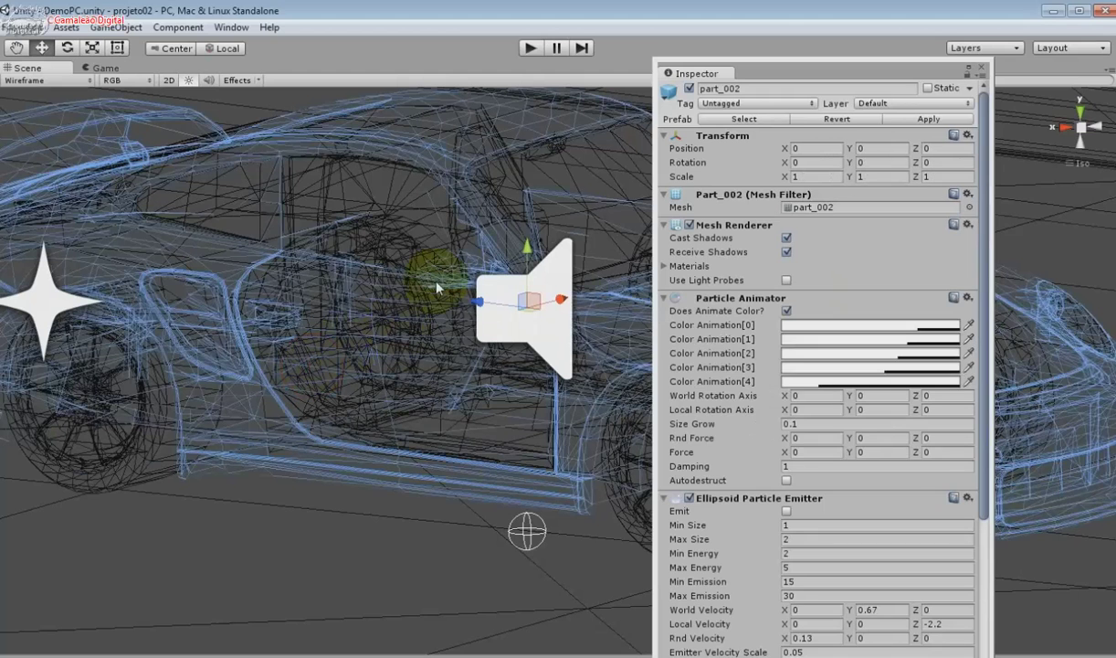
pyautogui.click(627, 510)
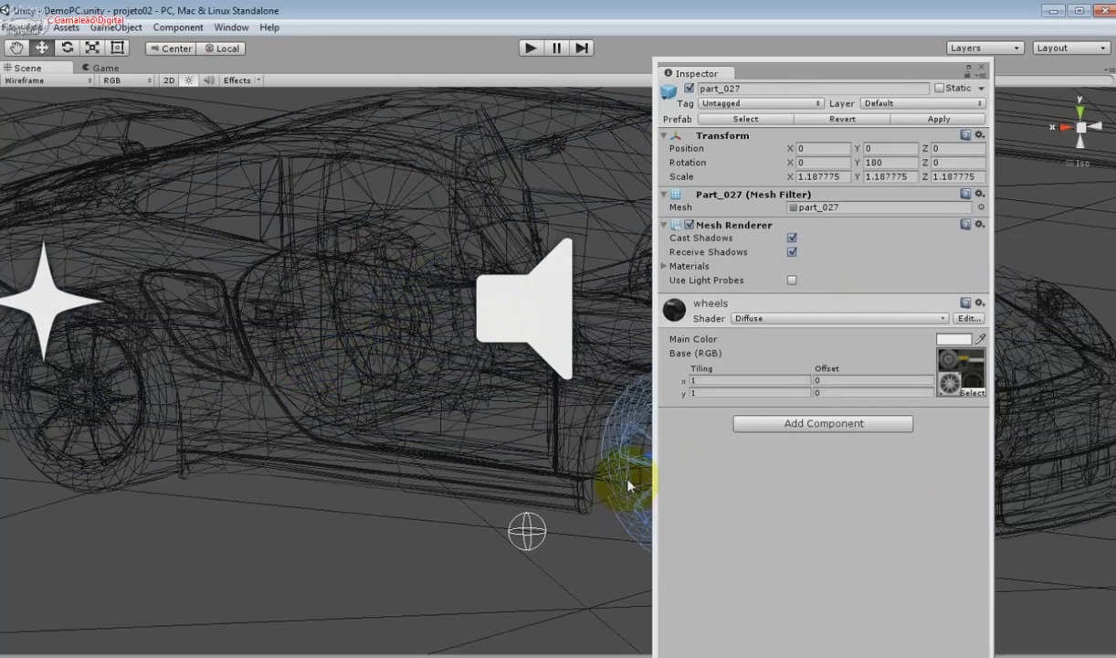
pyautogui.click(154, 455)
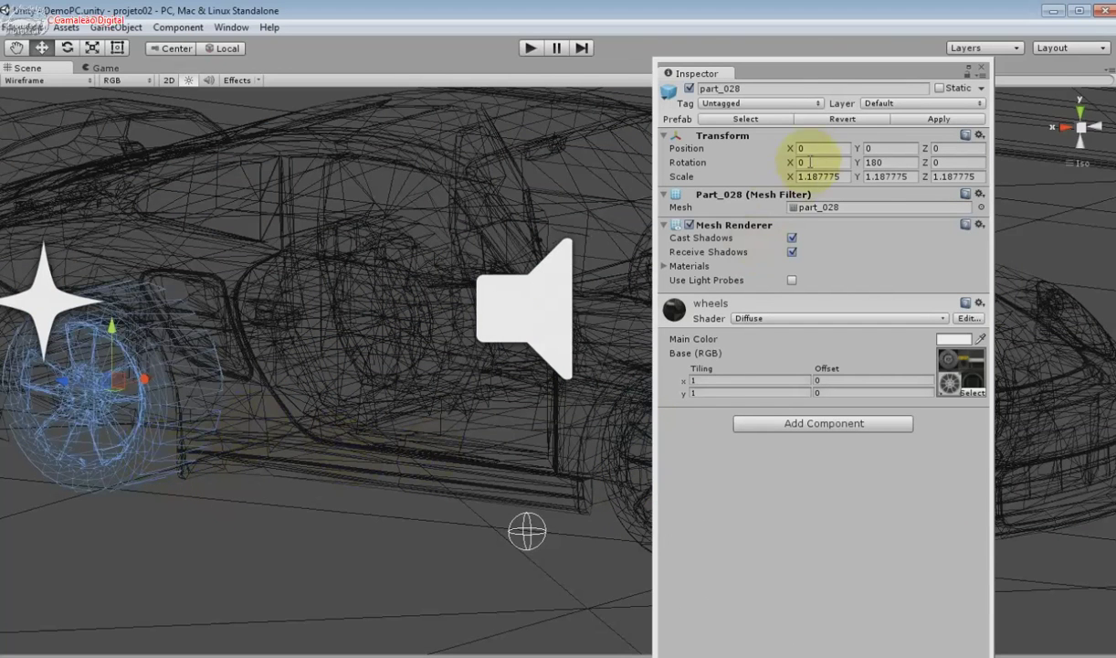
pyautogui.moveTo(816, 80); pyautogui.dragTo(947, 83)
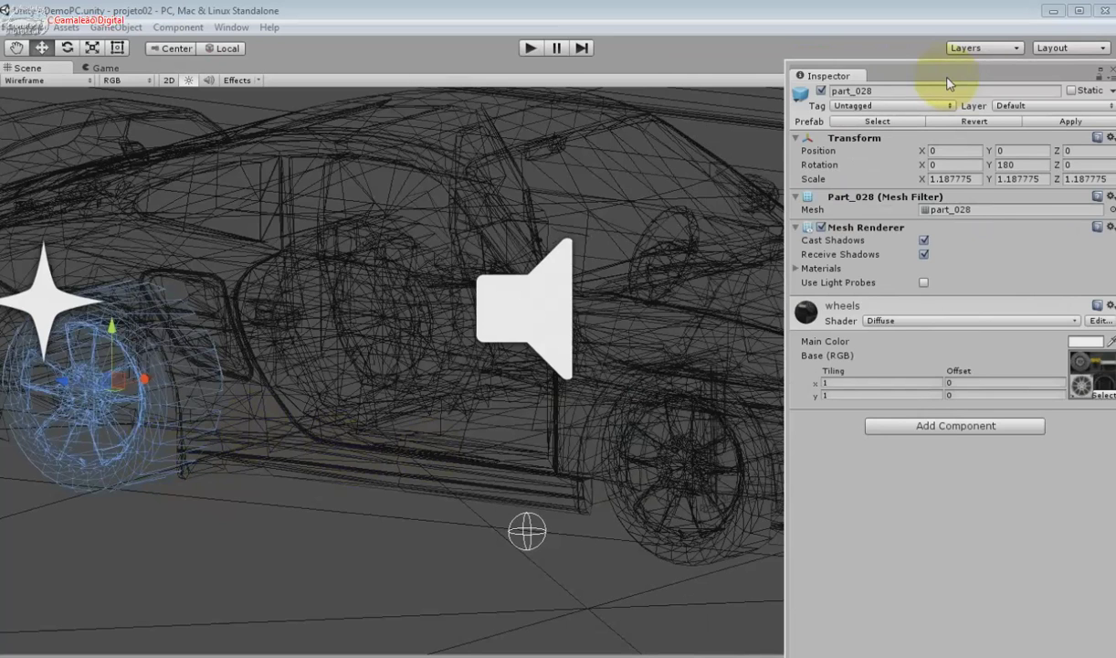
pyautogui.click(1101, 17)
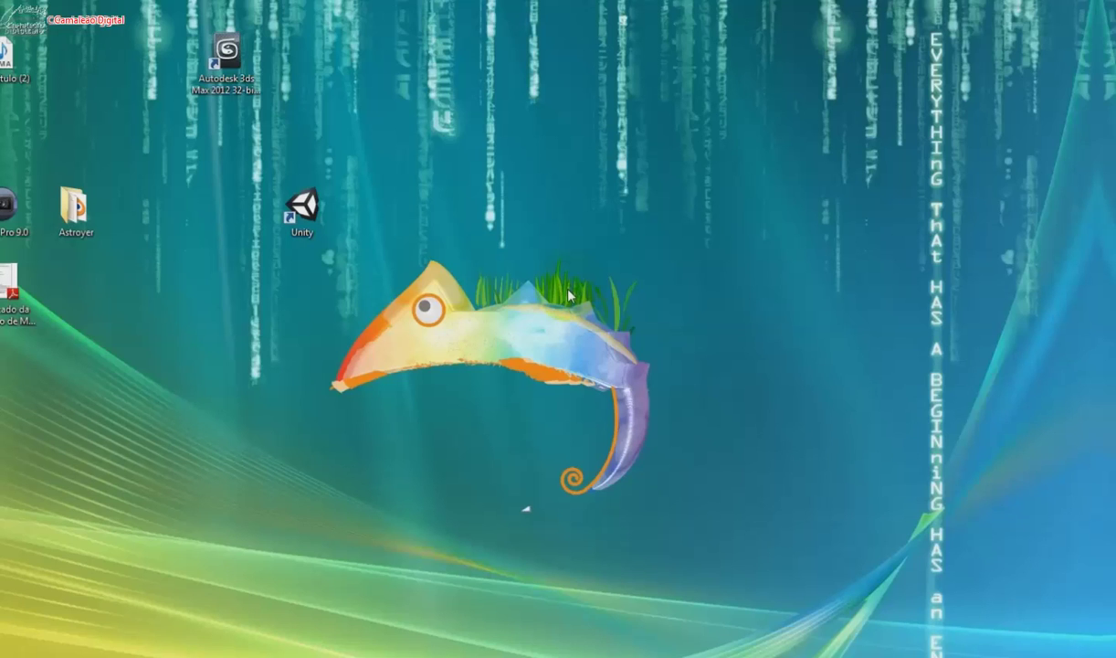
# Launch Autodesk 3ds Max from its desktop shortcut and open the application menu
pyautogui.click(225, 57)
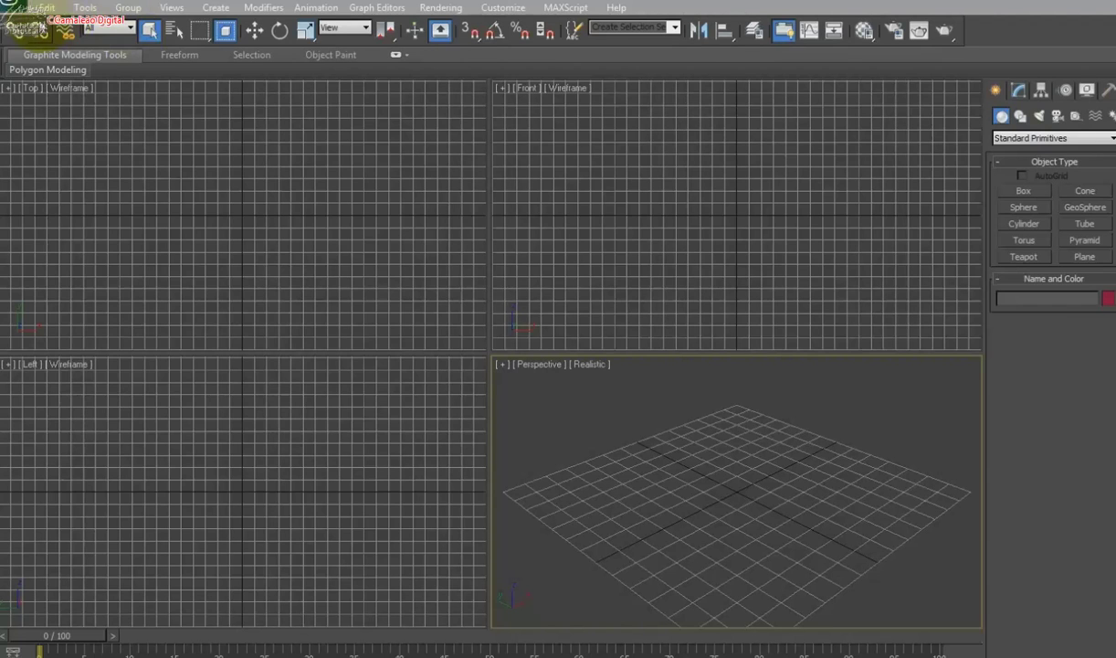
pyautogui.click(28, 16)
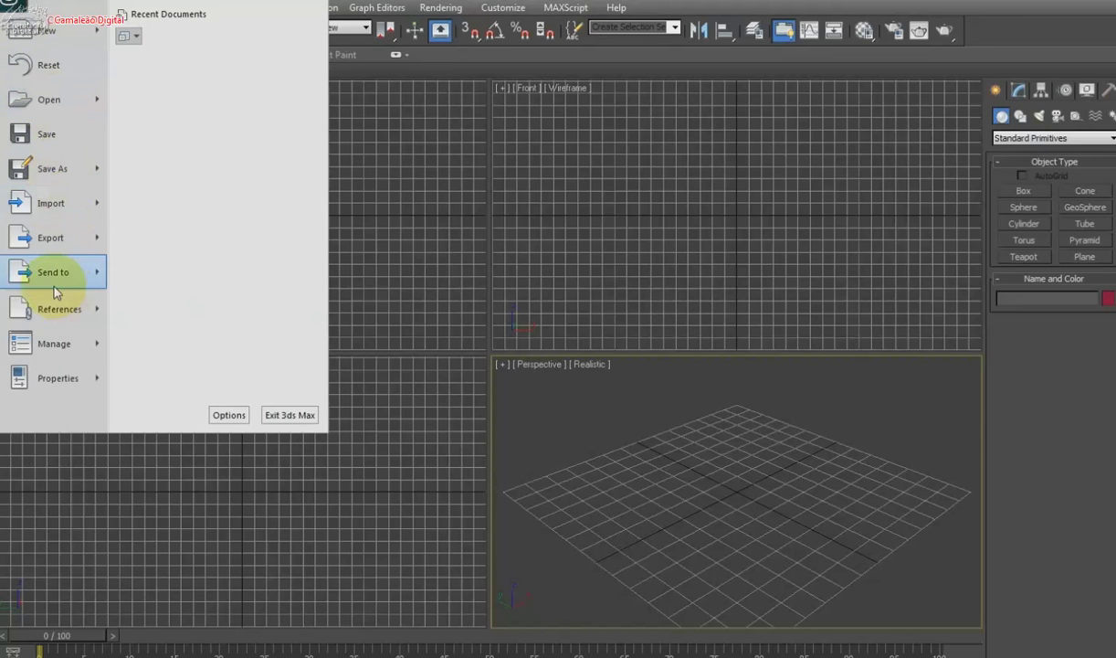
# Bring up the Open File dialog and switch it to the cursos (D:) drive
pyautogui.click(199, 593)
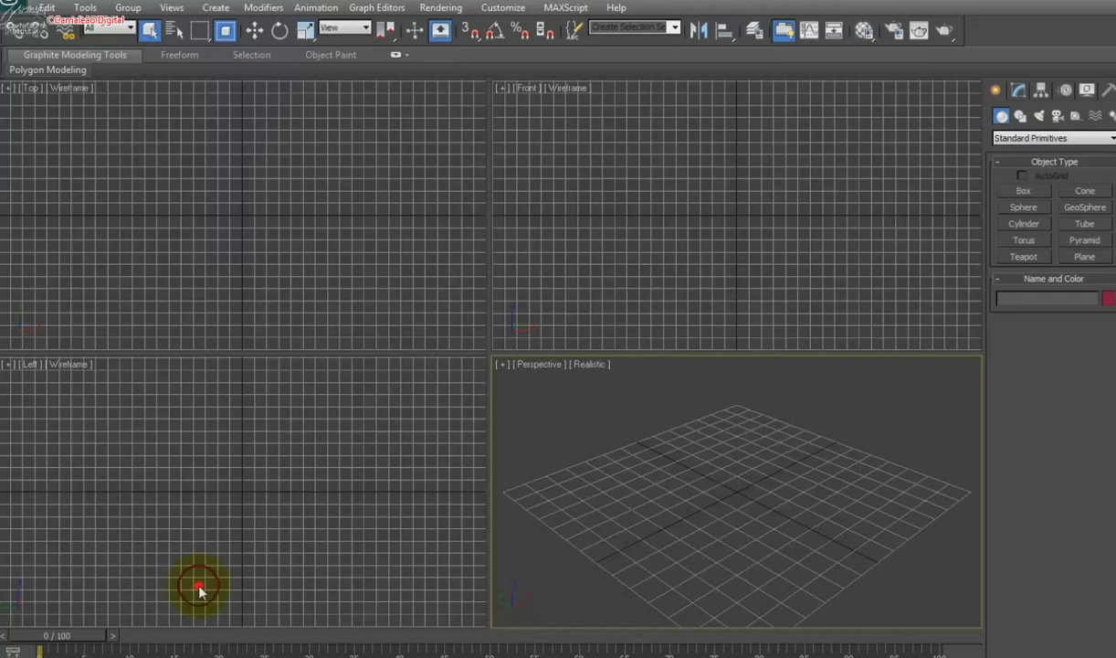
pyautogui.click(20, 13)
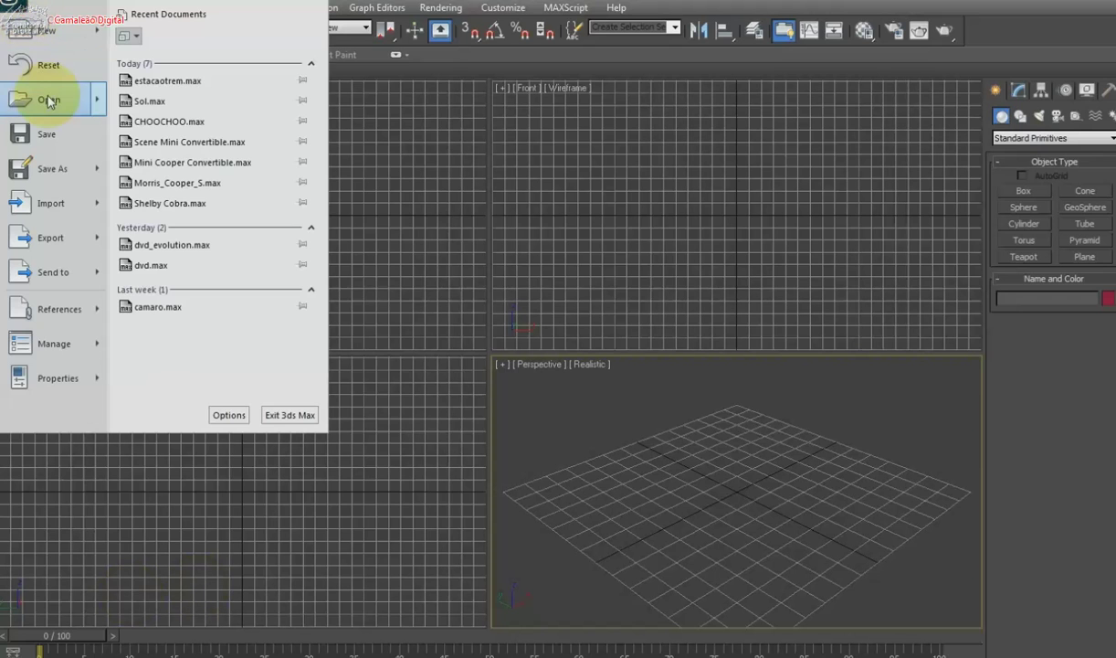
pyautogui.click(48, 100)
pyautogui.click(137, 42)
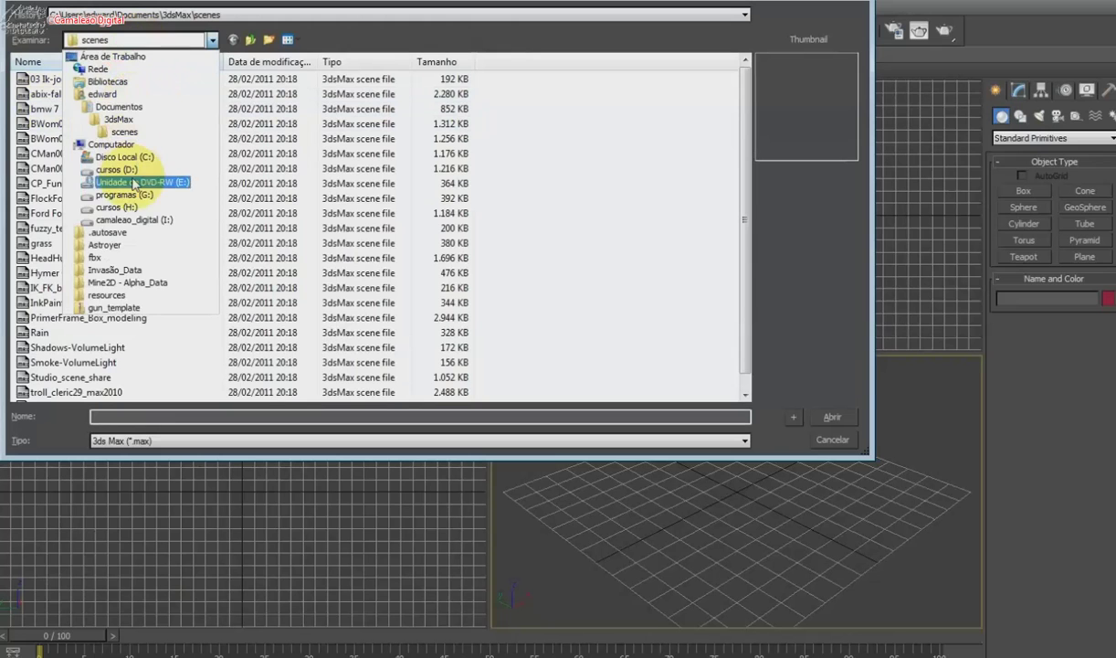
pyautogui.click(155, 171)
pyautogui.click(117, 138)
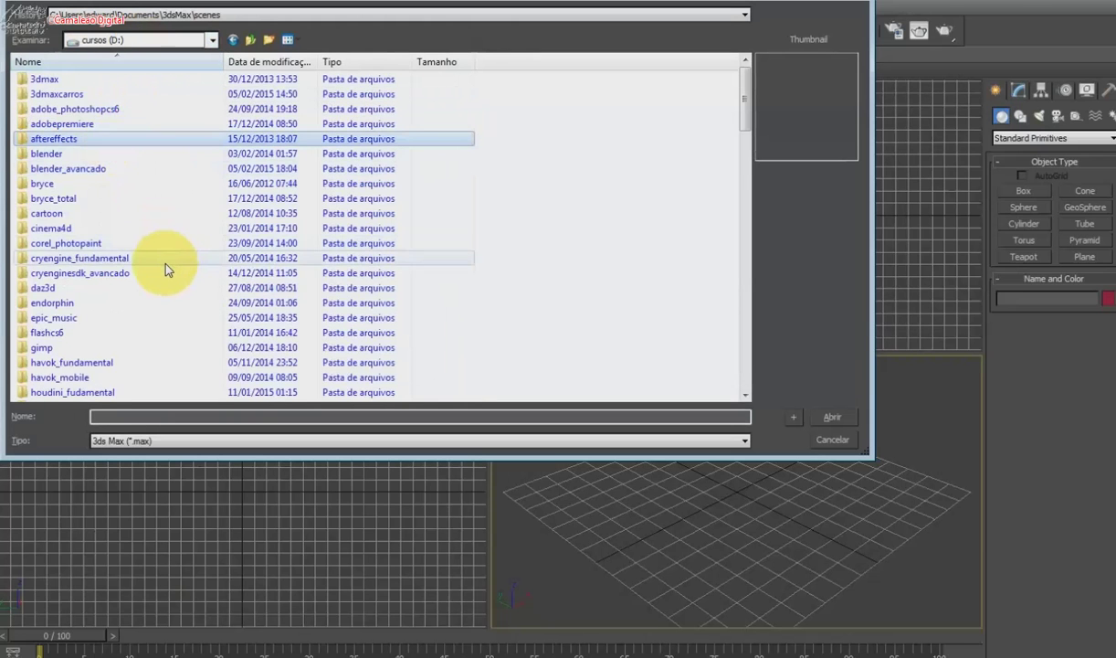
pyautogui.scroll(-3, 168, 269)
pyautogui.scroll(-2, 167, 269)
pyautogui.scroll(3, 166, 266)
pyautogui.scroll(-5, 165, 266)
pyautogui.scroll(-4, 166, 266)
pyautogui.scroll(-7, 165, 266)
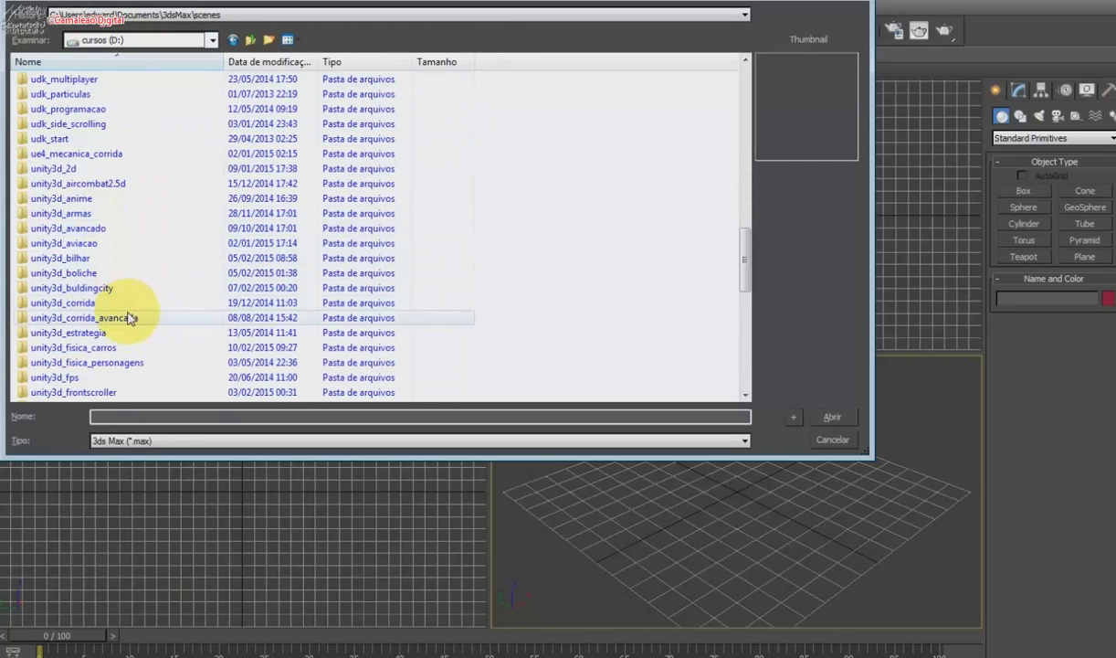
# Browse unity3d_fisica_carros, its biblioteca and aula01_fisica_carros folders, then go back up
pyautogui.doubleClick(132, 348)
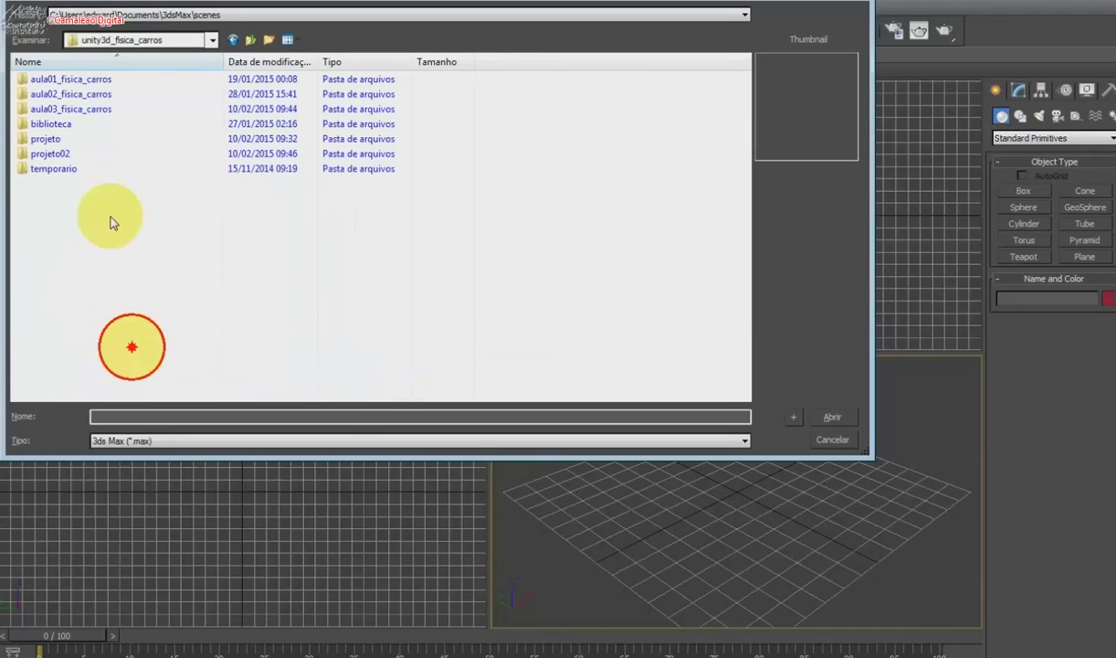
pyautogui.doubleClick(84, 126)
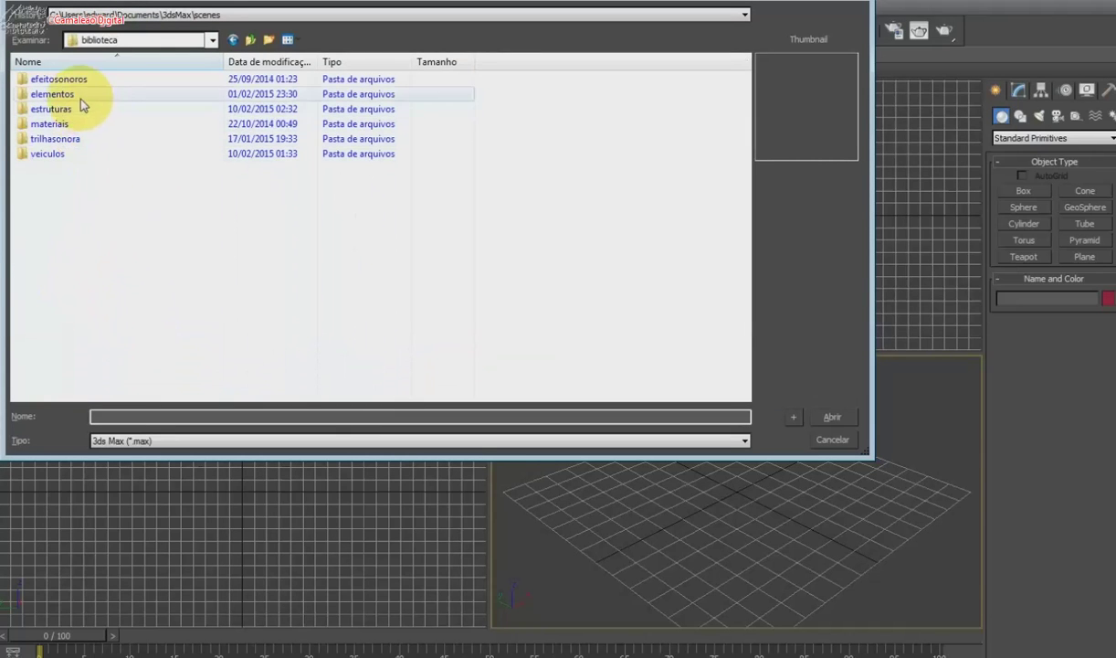
pyautogui.click(251, 41)
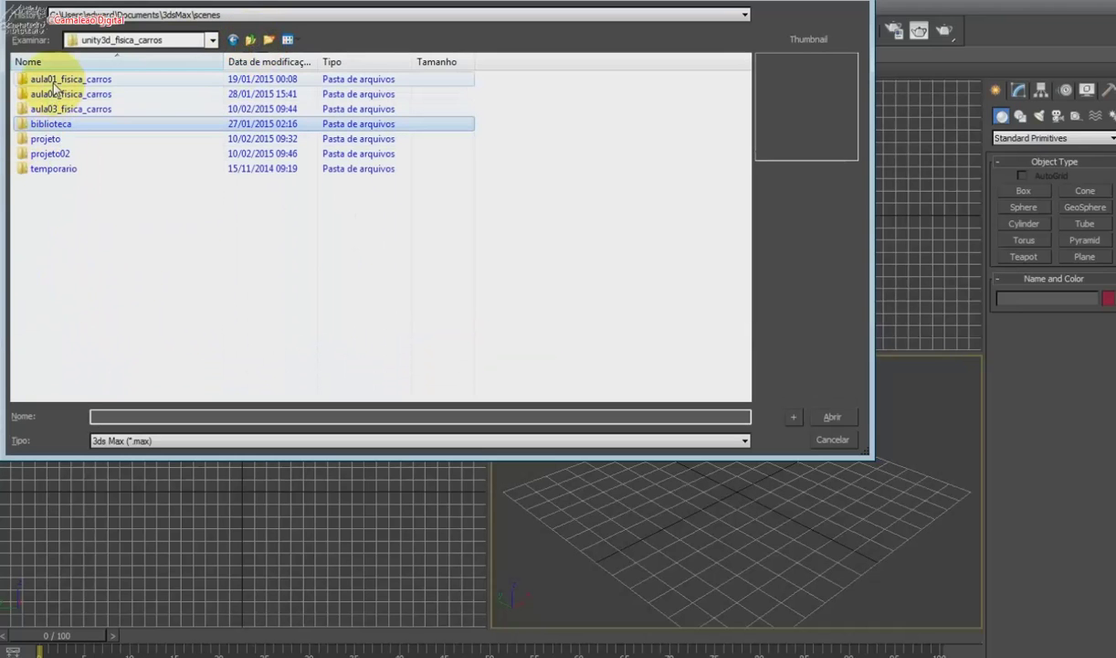
pyautogui.doubleClick(52, 81)
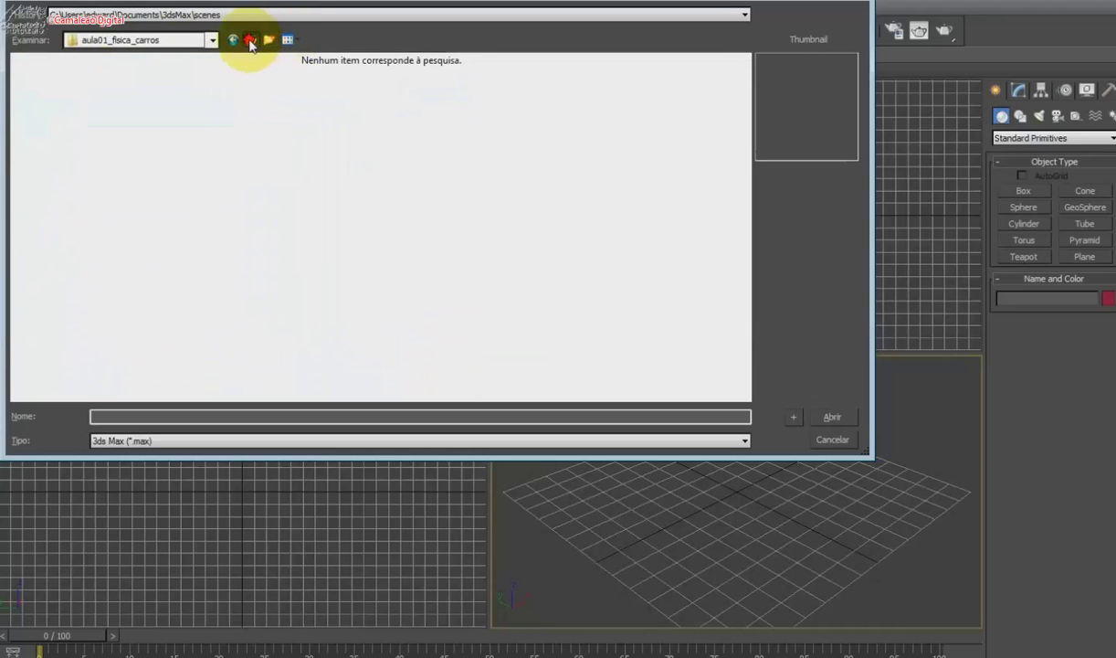
pyautogui.click(250, 40)
# Return to cursos (D:) and open 3dmaxcarros > aula01_carros_3dmax > biblioteca
pyautogui.click(188, 42)
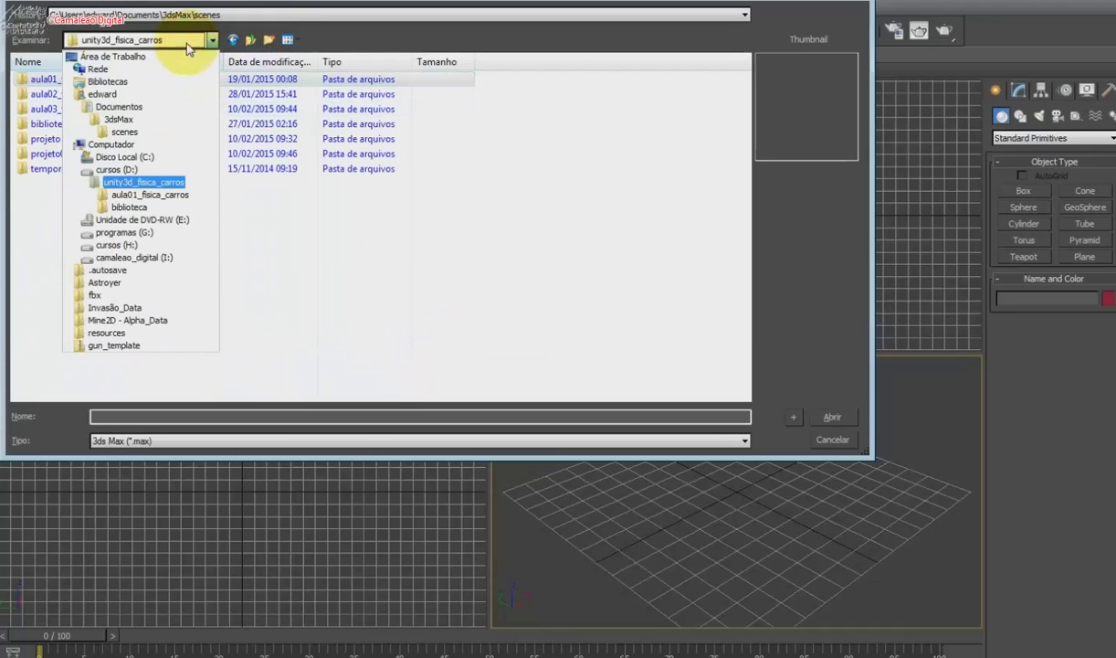
pyautogui.click(173, 170)
pyautogui.click(186, 152)
pyautogui.scroll(-3, 152, 227)
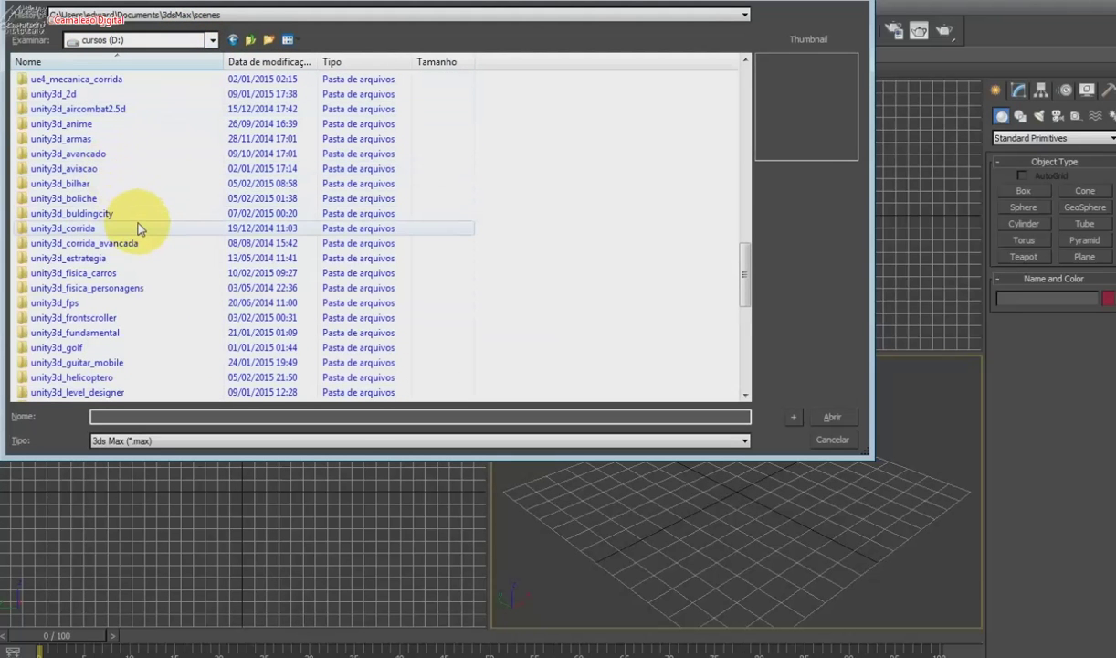
pyautogui.click(117, 161)
pyautogui.scroll(20, 118, 161)
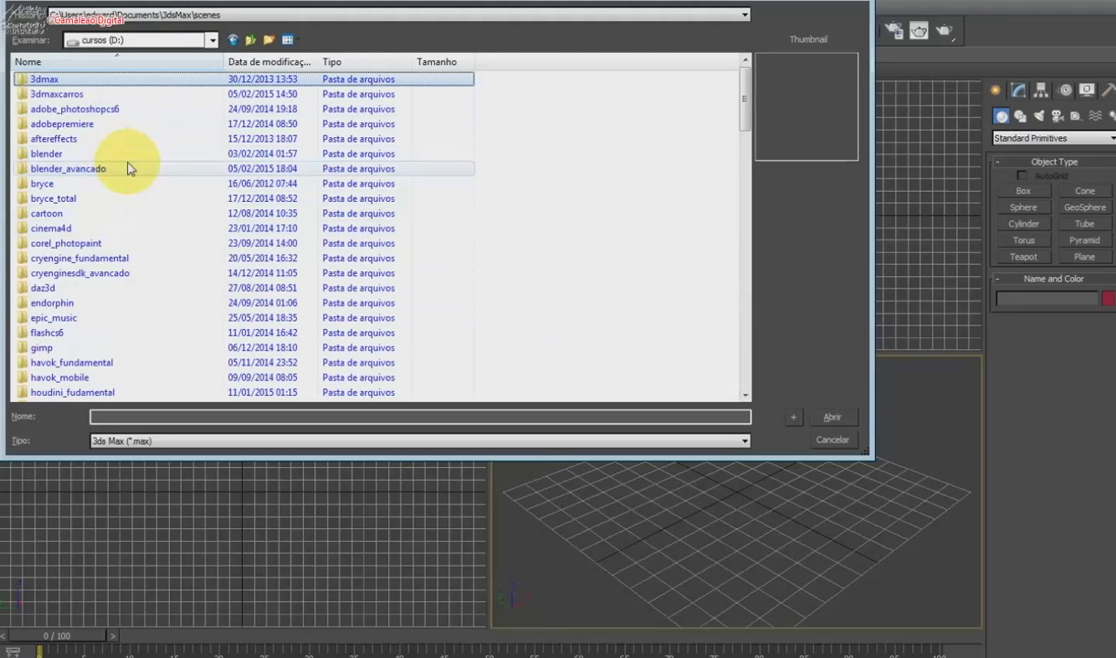
pyautogui.doubleClick(35, 79)
pyautogui.doubleClick(41, 96)
pyautogui.doubleClick(43, 97)
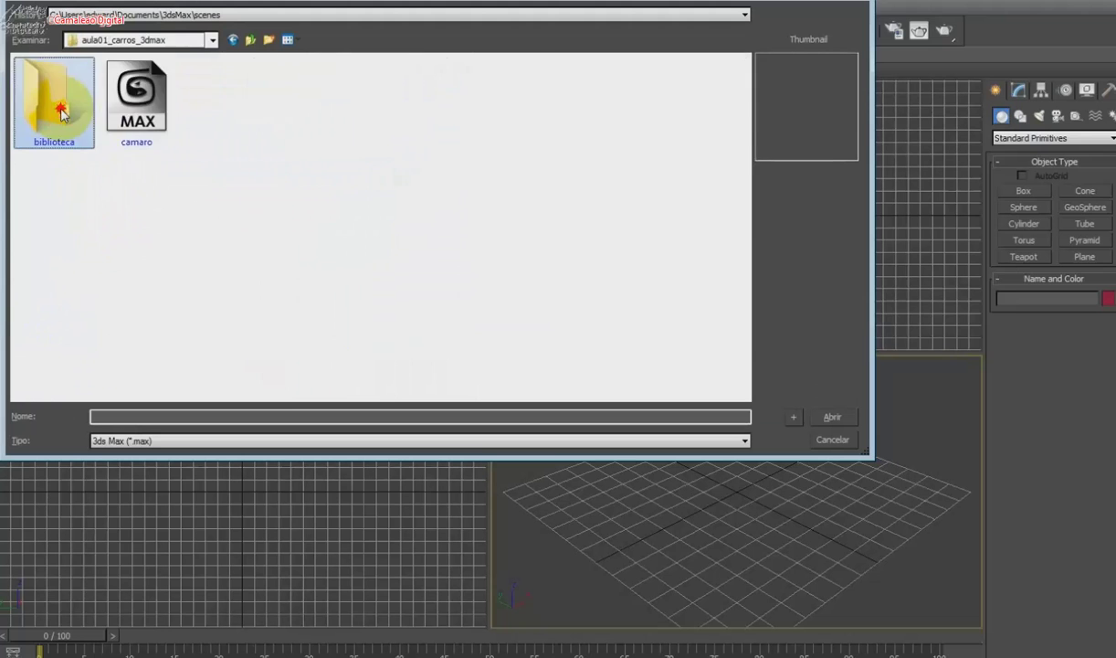
# Preview the caminhao01, caminhao02 and carro01–carro04 scene thumbnails
pyautogui.click(76, 124)
pyautogui.click(75, 108)
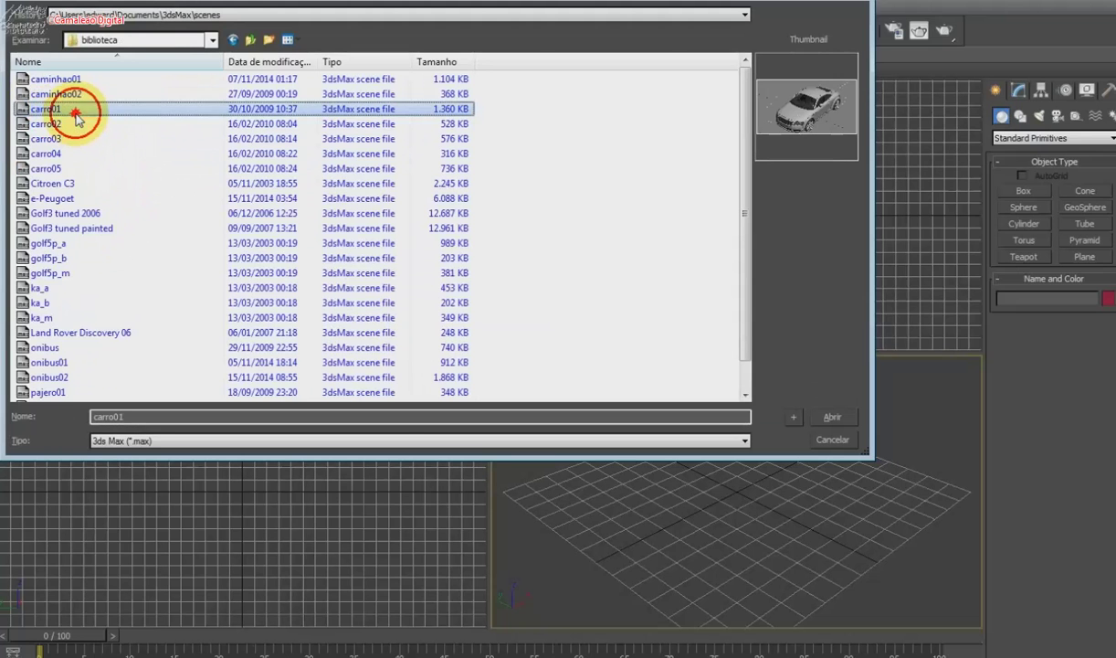
pyautogui.click(75, 94)
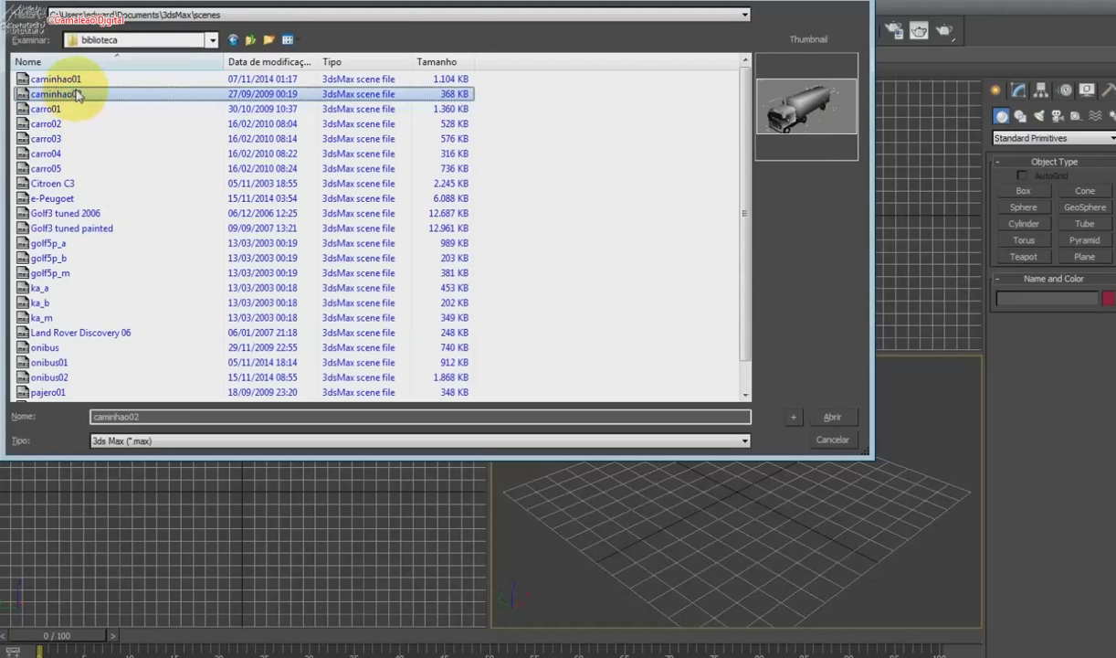
pyautogui.click(77, 79)
pyautogui.click(78, 109)
pyautogui.click(79, 123)
pyautogui.click(80, 137)
pyautogui.click(79, 153)
# Compare carro03 with carro05, open carro05, and accept disabling gamma/LUT correction
pyautogui.click(81, 138)
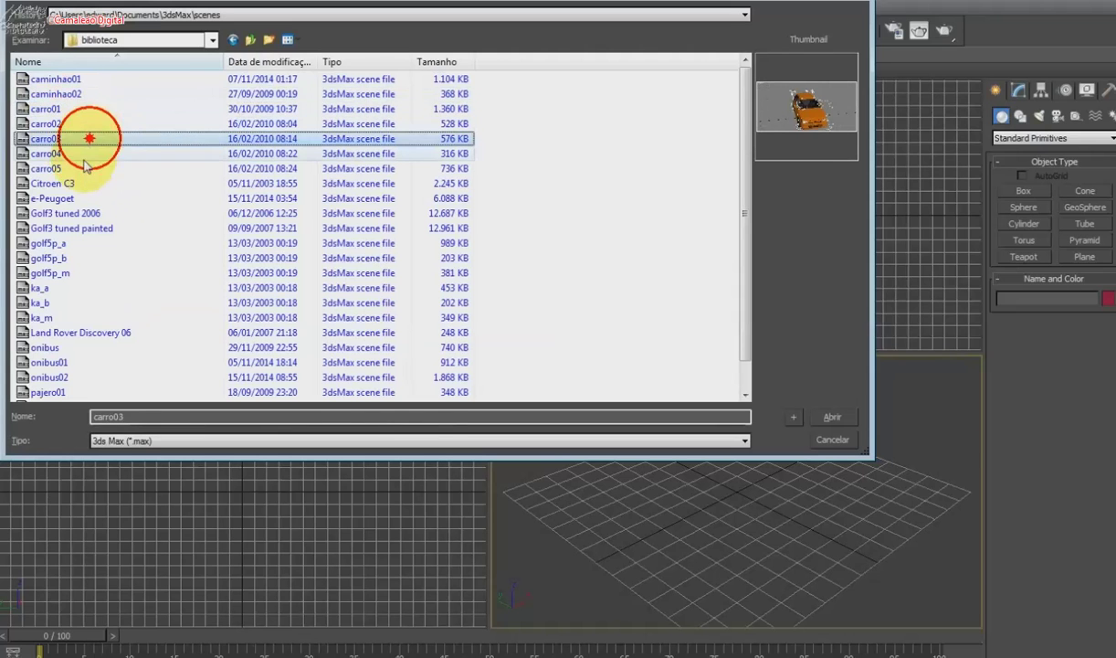
pyautogui.click(81, 168)
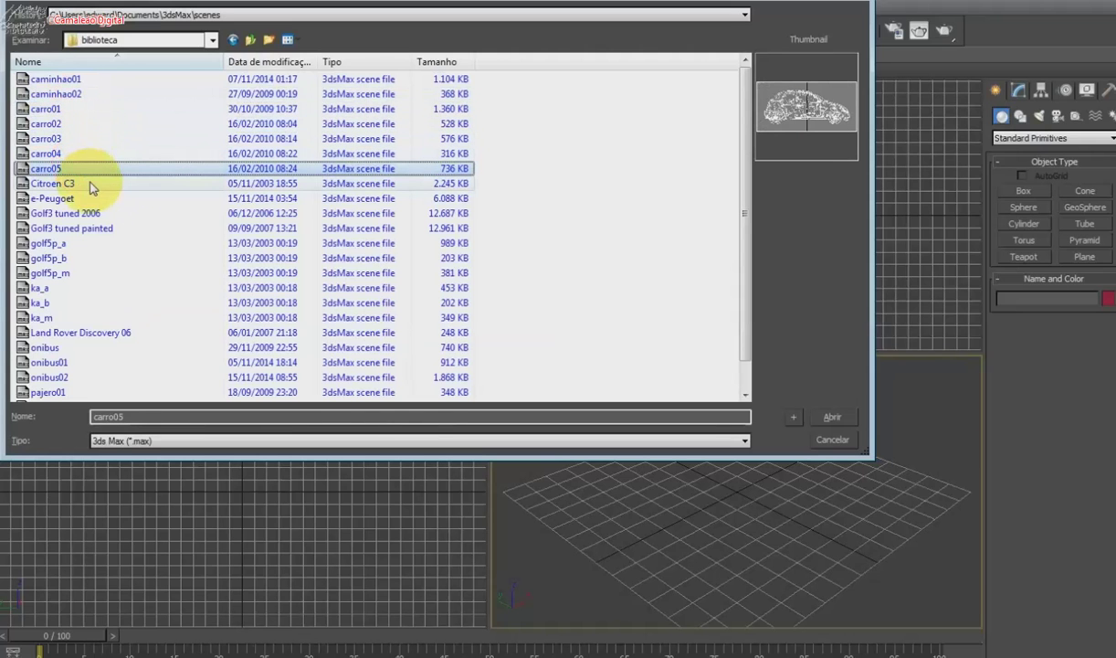
pyautogui.doubleClick(92, 172)
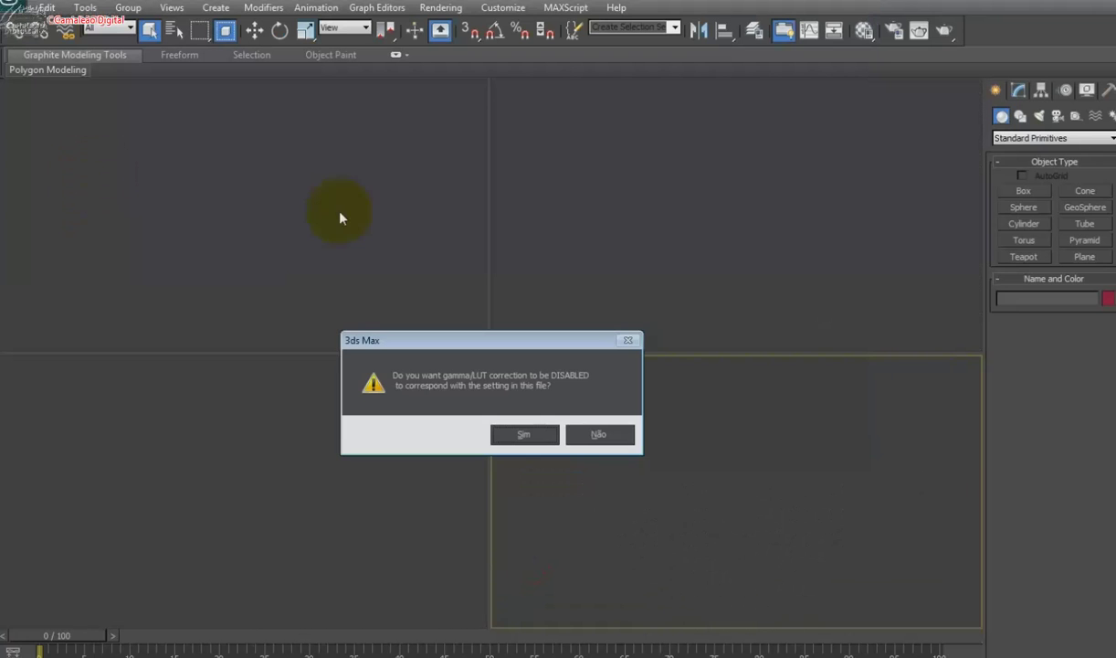
pyautogui.click(528, 437)
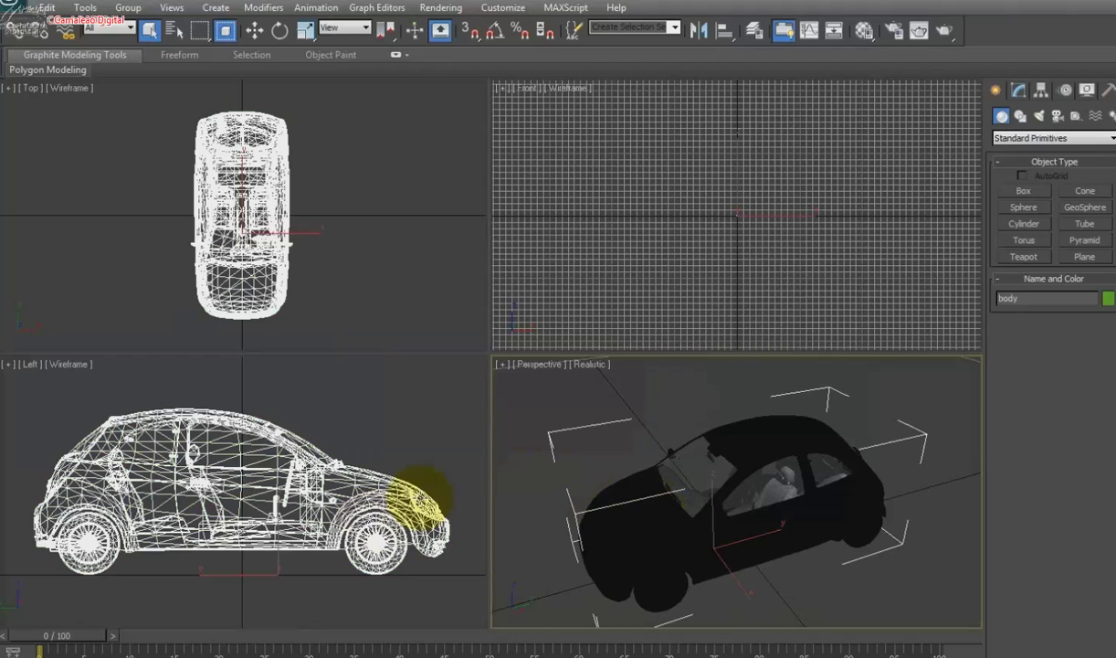
# Make the Perspective view Shaded and maximized, orbit down onto the car, and start Export
pyautogui.click(592, 366)
pyautogui.click(631, 400)
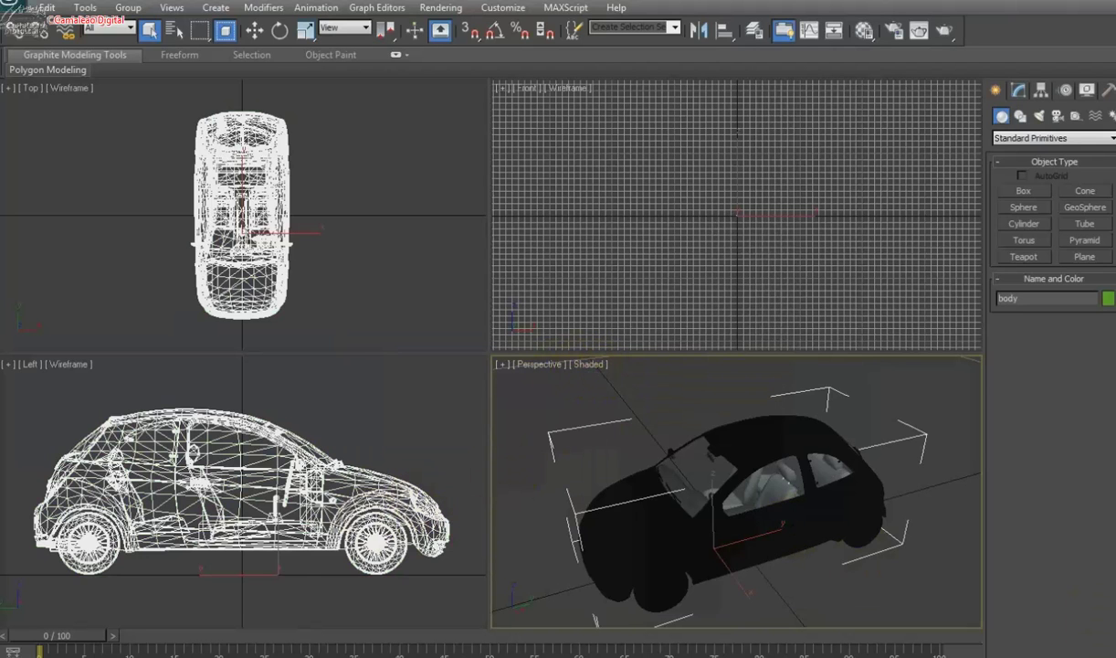
pyautogui.hotkey('alt', 'w')
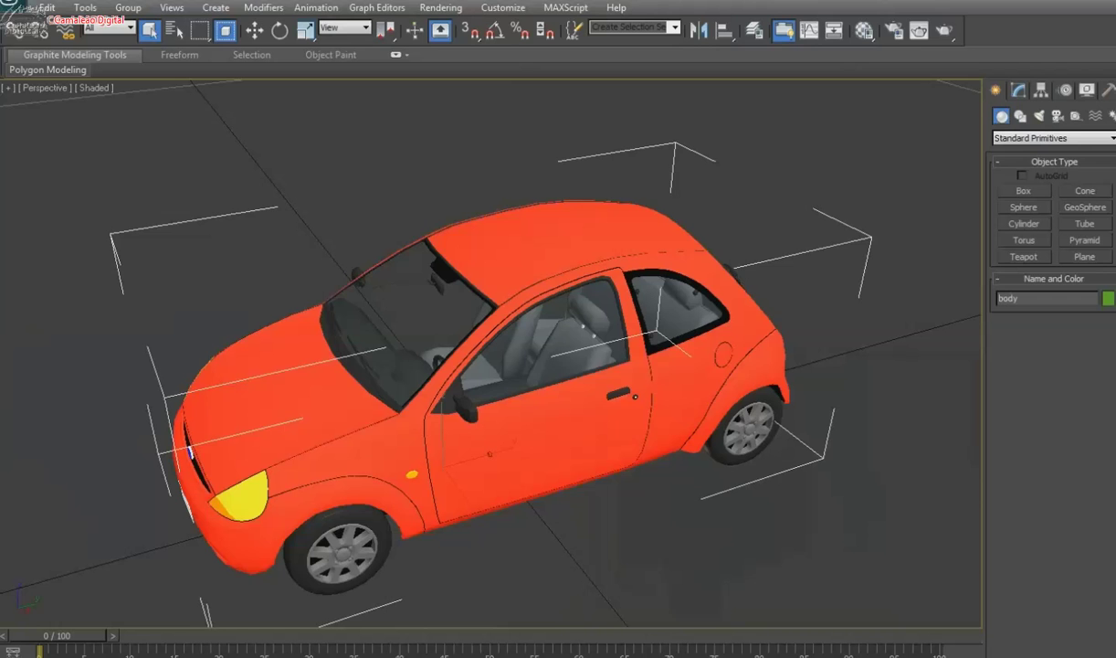
pyautogui.hotkey('ctrl', 'r')
pyautogui.moveTo(341, 325)
pyautogui.mouseDown()
pyautogui.moveTo(579, 336)
pyautogui.moveTo(545, 398)
pyautogui.moveTo(526, 249)
pyautogui.moveTo(299, 311)
pyautogui.moveTo(270, 304)
pyautogui.moveTo(593, 353)
pyautogui.moveTo(531, 295)
pyautogui.moveTo(469, 342)
pyautogui.moveTo(374, 352)
pyautogui.moveTo(319, 319)
pyautogui.moveTo(491, 347)
pyautogui.mouseUp()
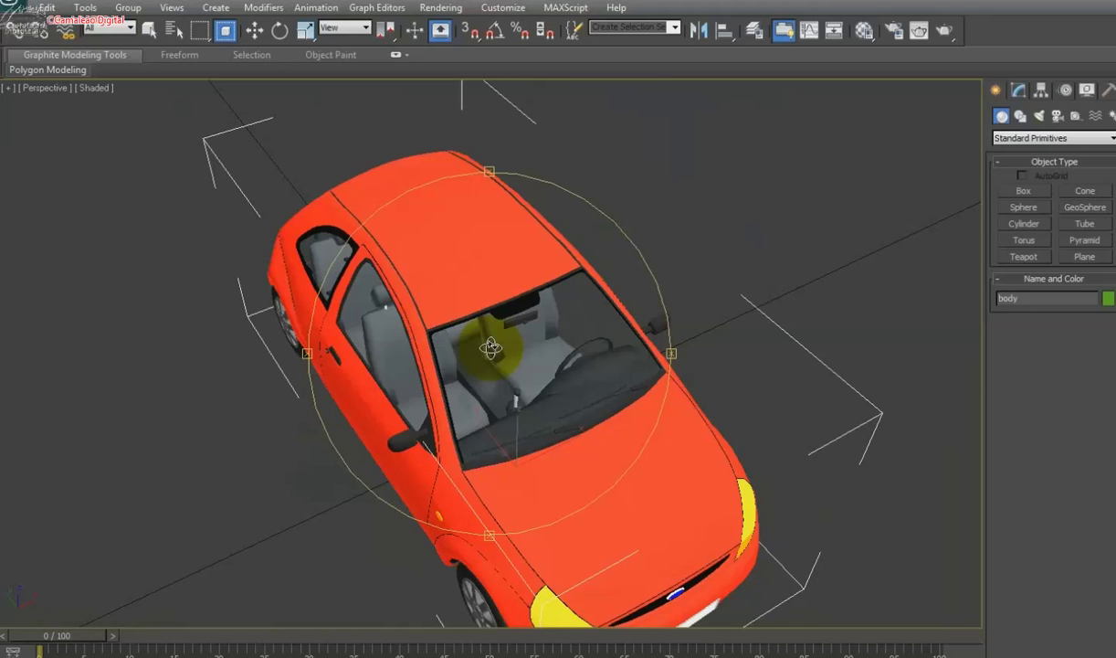
pyautogui.click(155, 18)
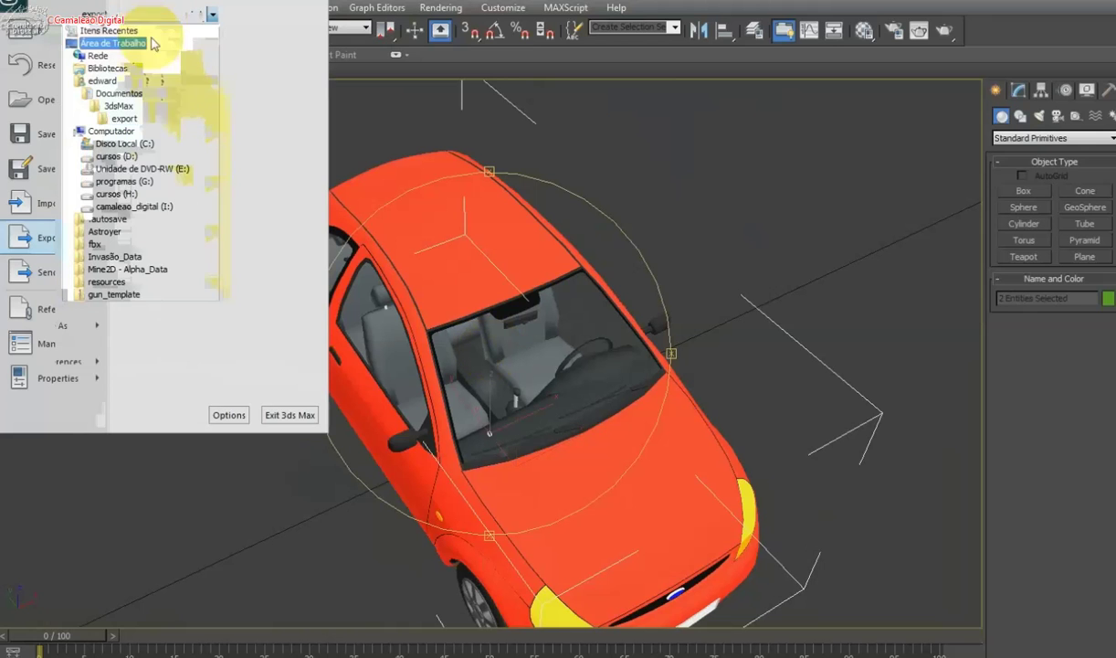
# Browse the export destination to cursos (D:) > unity3d_fisica_carros > aula03_fisica_carros
pyautogui.click(136, 156)
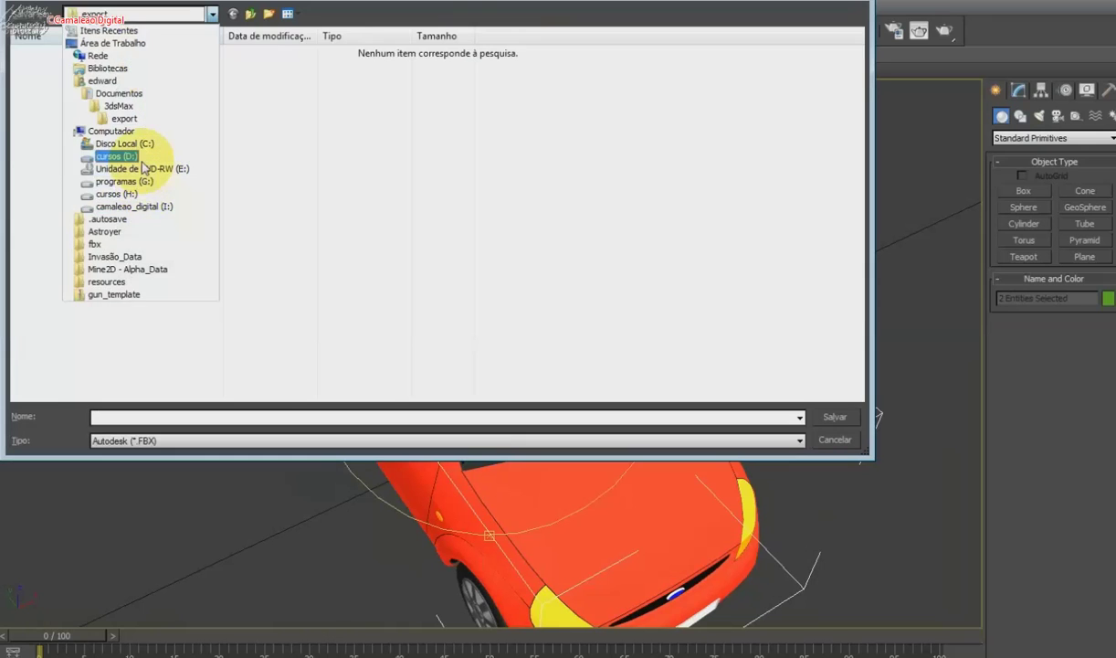
pyautogui.click(144, 206)
pyautogui.scroll(-4, 144, 220)
pyautogui.scroll(-3, 146, 220)
pyautogui.scroll(-2, 144, 219)
pyautogui.scroll(-2, 144, 219)
pyautogui.scroll(1, 144, 220)
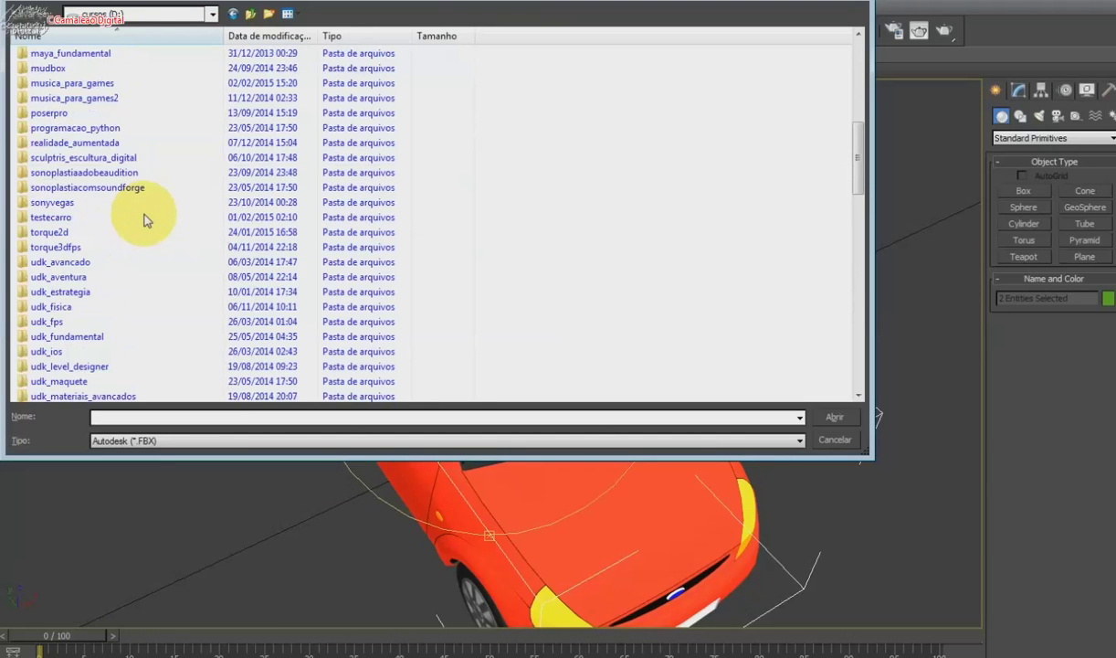
pyautogui.scroll(2, 139, 173)
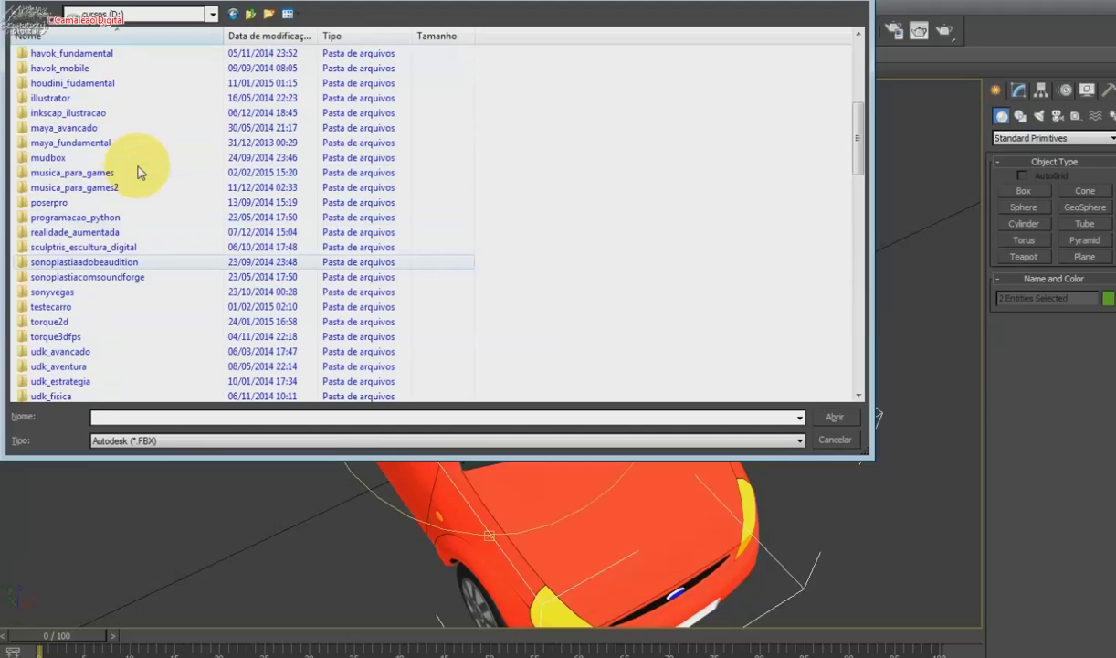
pyautogui.scroll(3, 139, 172)
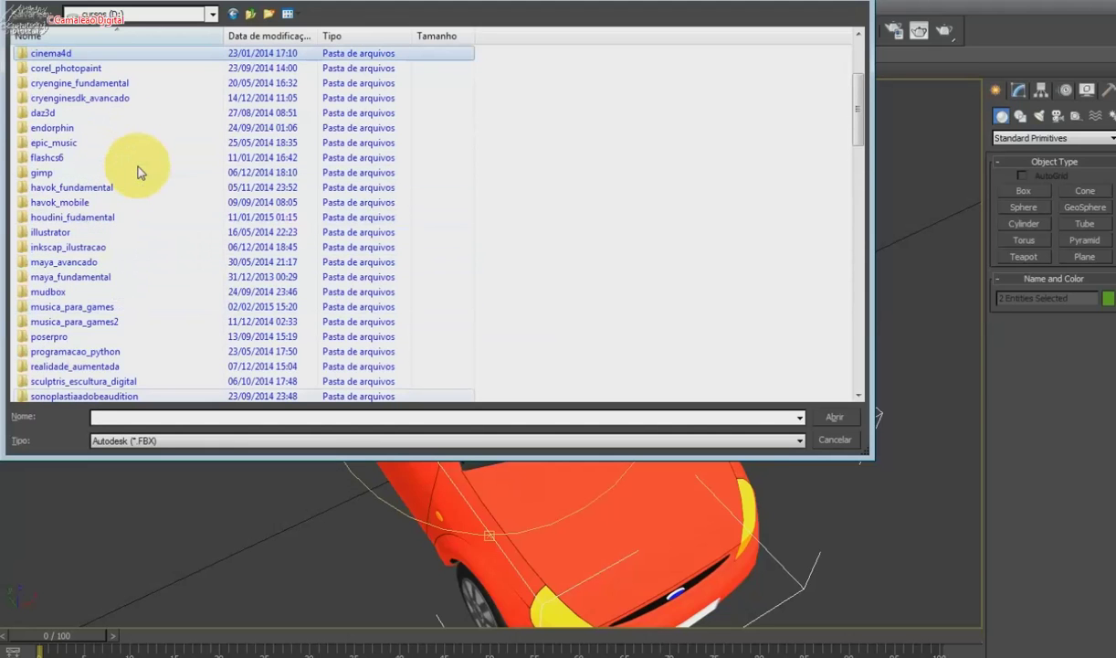
pyautogui.scroll(3, 139, 172)
pyautogui.scroll(1, 139, 173)
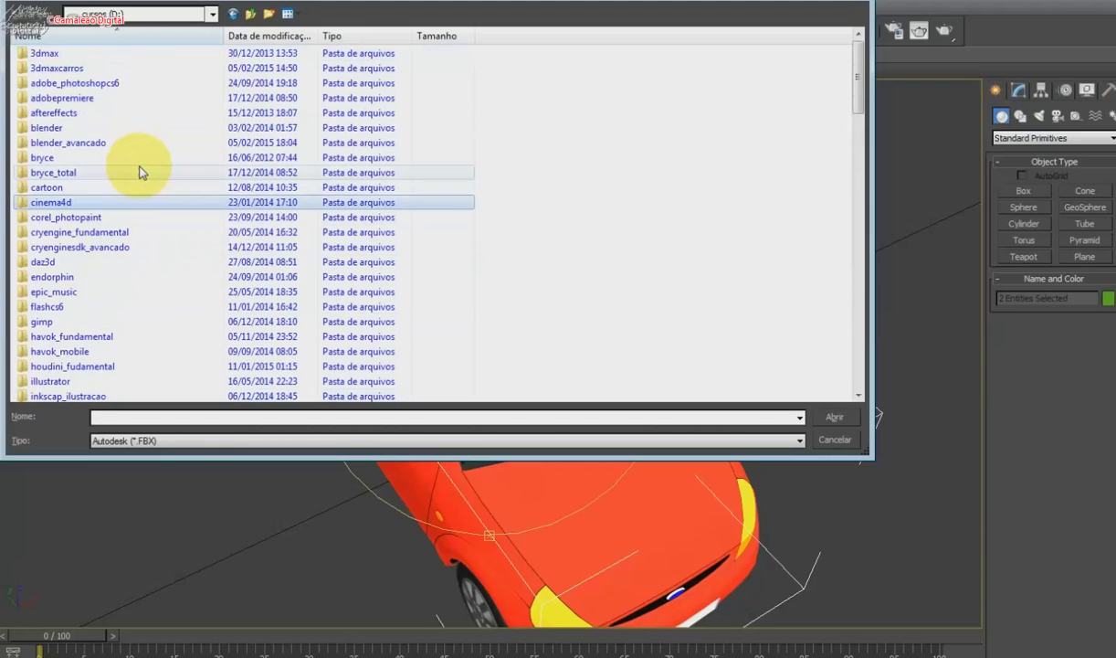
pyautogui.scroll(-1, 140, 173)
pyautogui.scroll(-4, 140, 173)
pyautogui.scroll(-4, 140, 173)
pyautogui.scroll(-4, 139, 173)
pyautogui.scroll(-6, 140, 172)
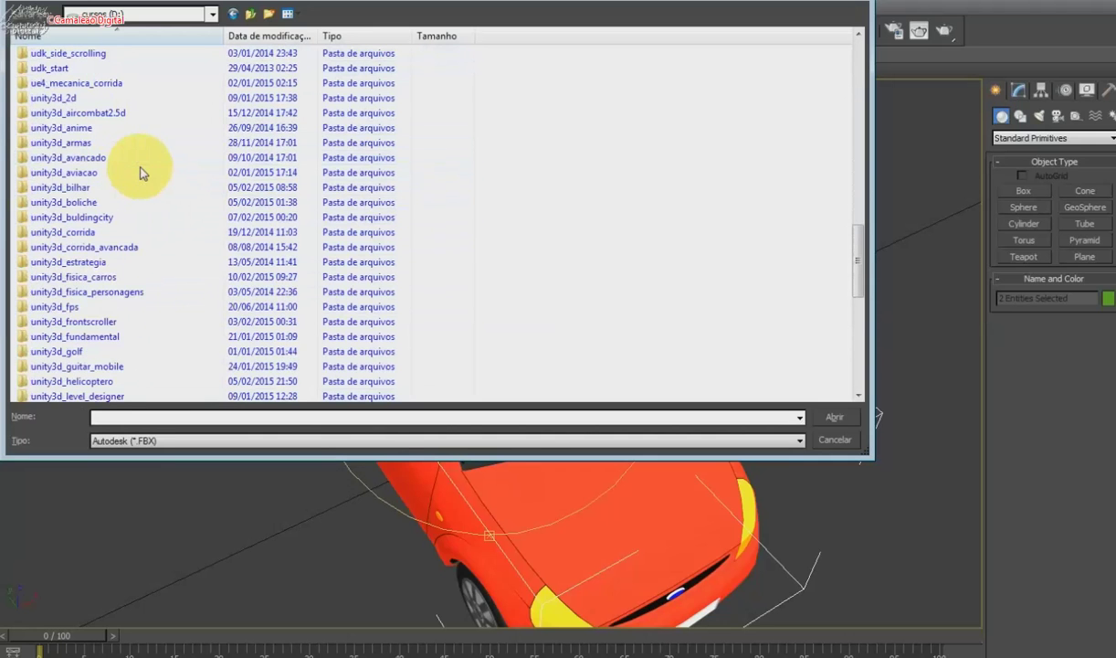
pyautogui.doubleClick(144, 278)
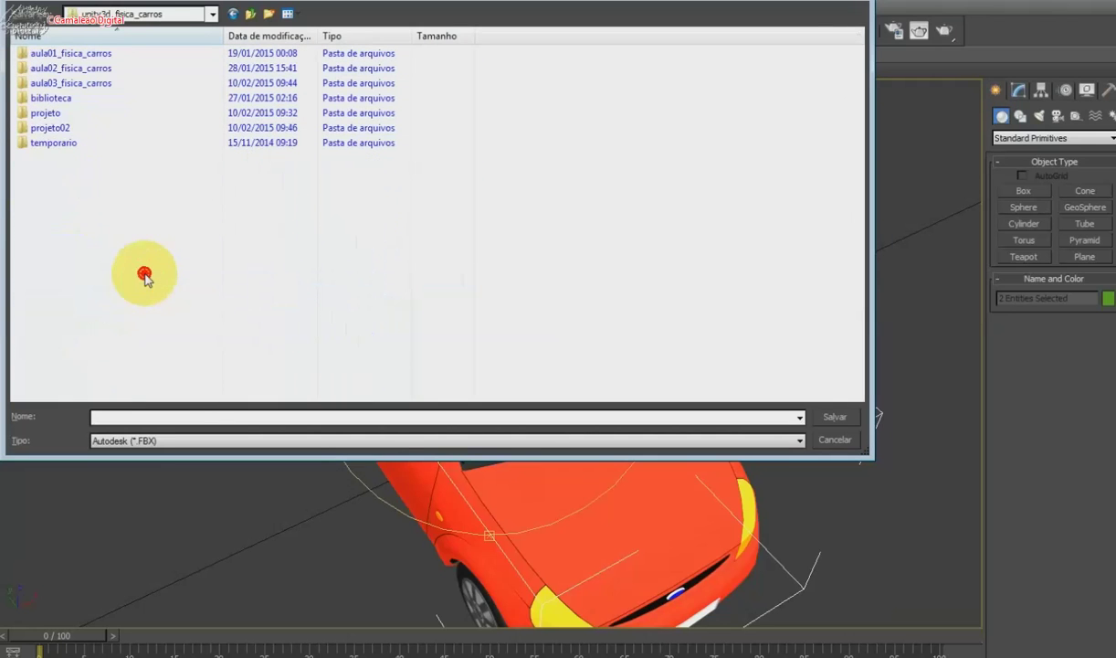
pyautogui.doubleClick(75, 87)
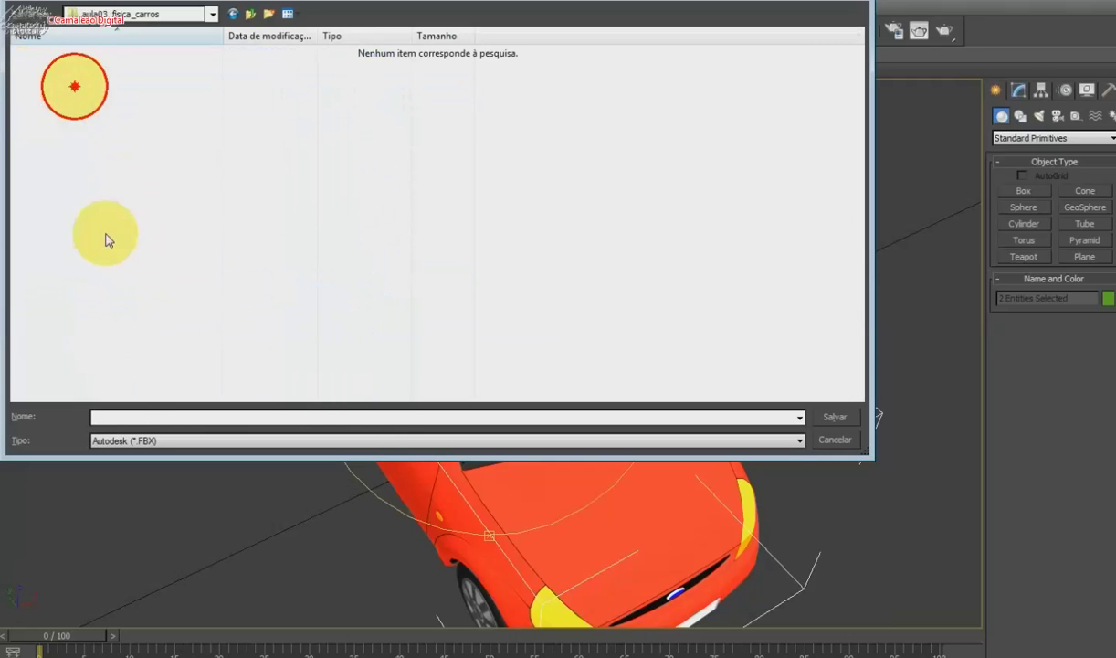
# Name the export file carro01 and save it as FBX
pyautogui.click(114, 421)
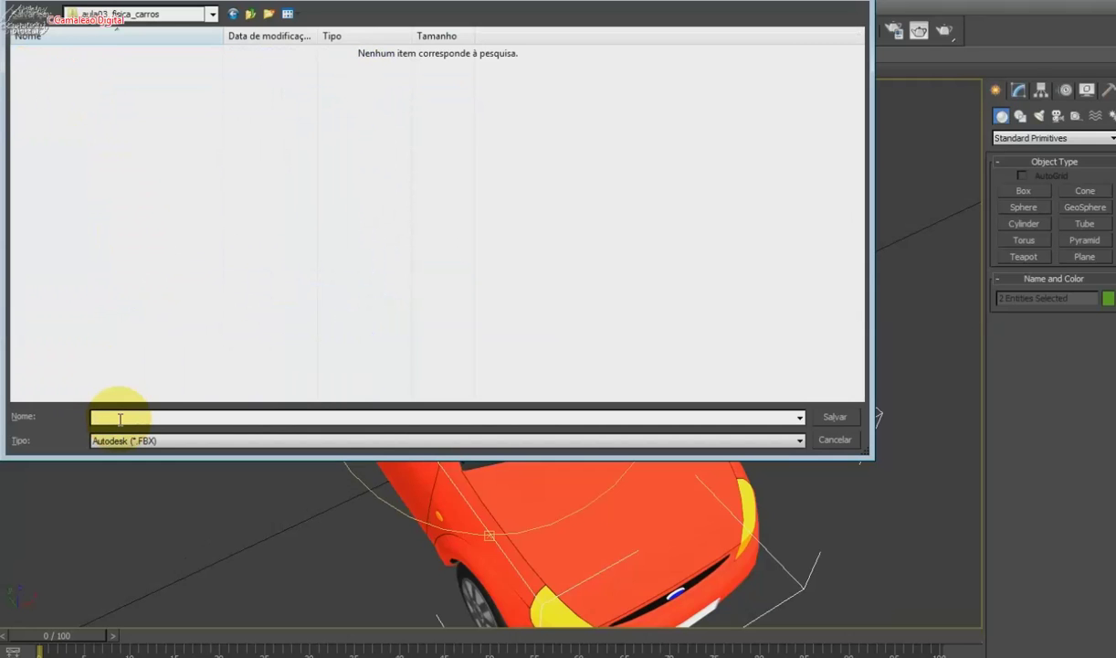
pyautogui.write('ka')
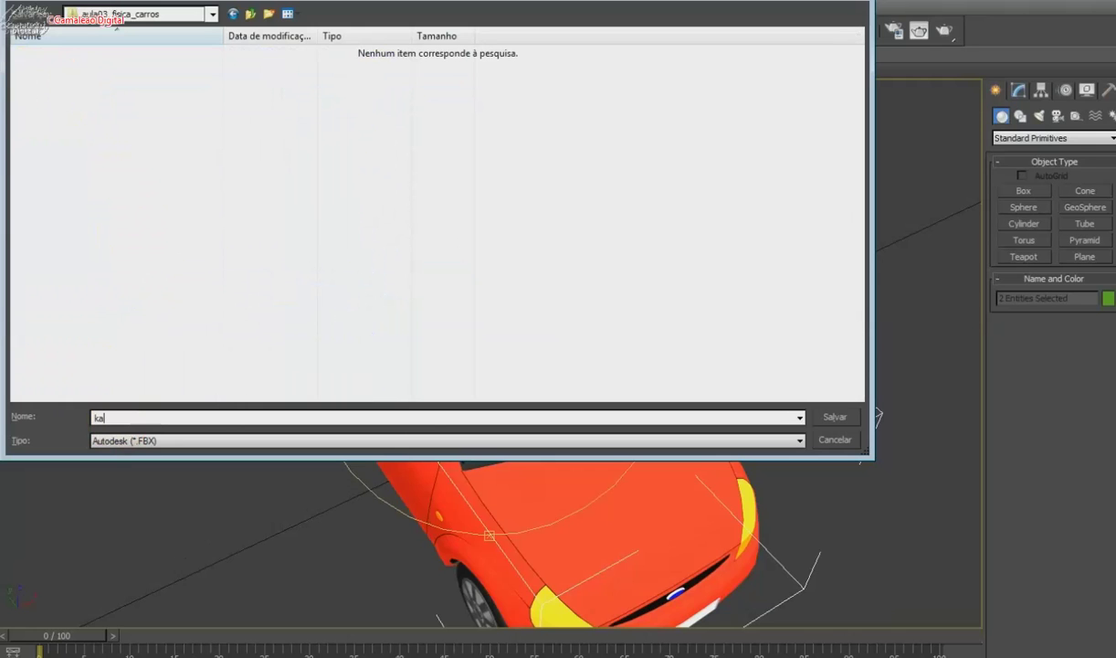
pyautogui.hotkey('ctrl', 'a')
pyautogui.write('carro01')
pyautogui.press('Return')
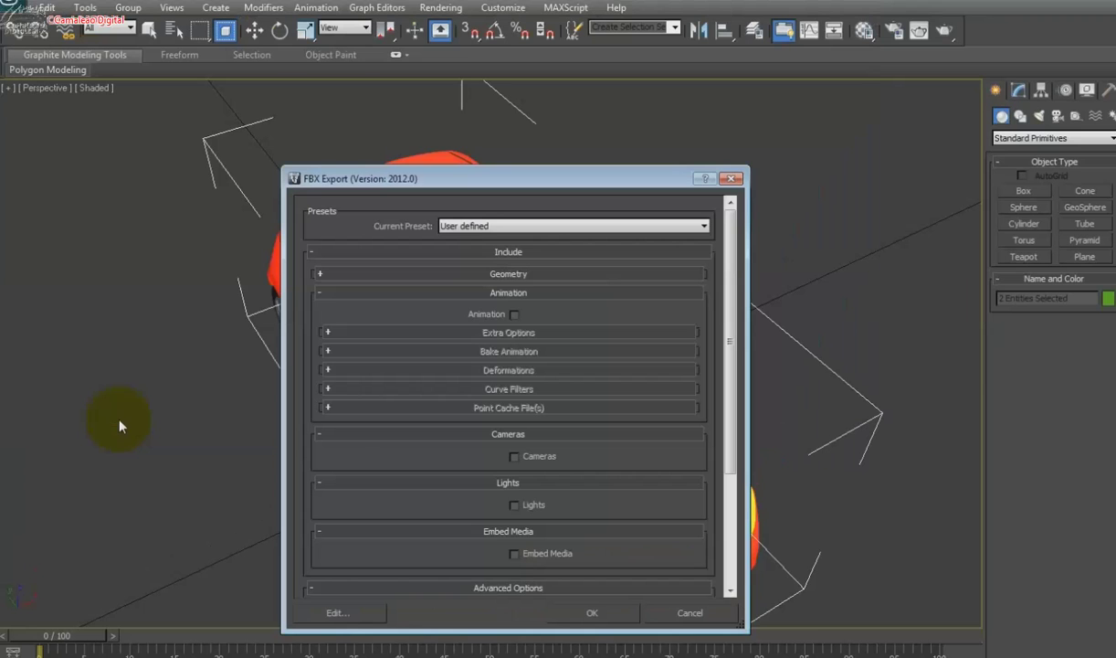
# Expand the FBX Geometry options and include Smoothing Groups
pyautogui.scroll(-3, 722, 557)
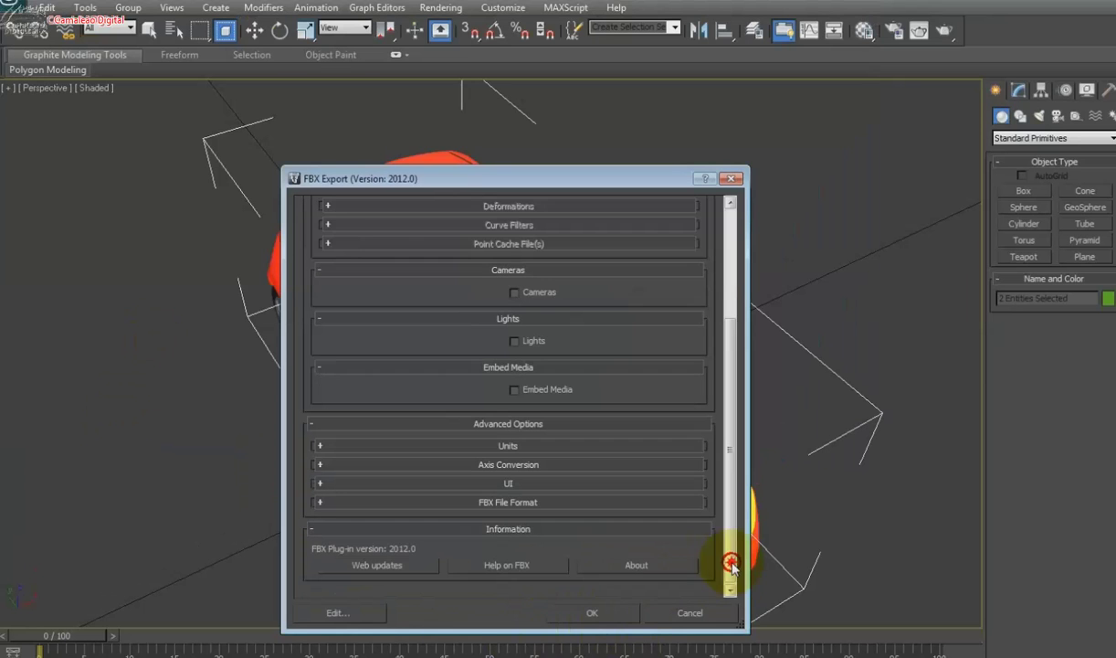
pyautogui.scroll(3, 503, 373)
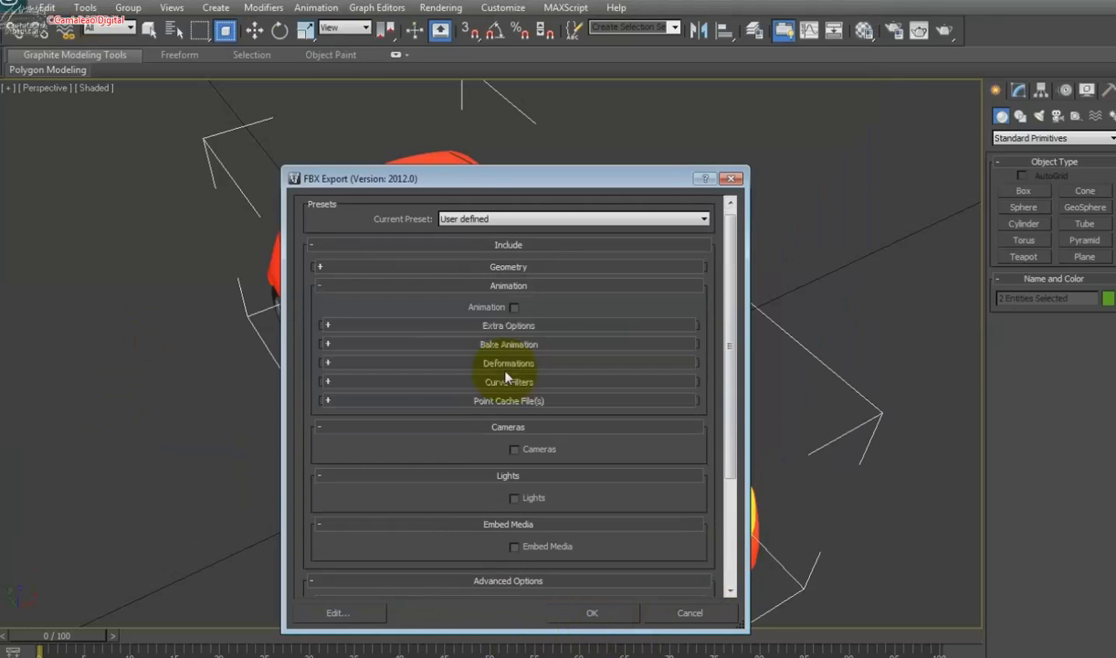
pyautogui.click(411, 270)
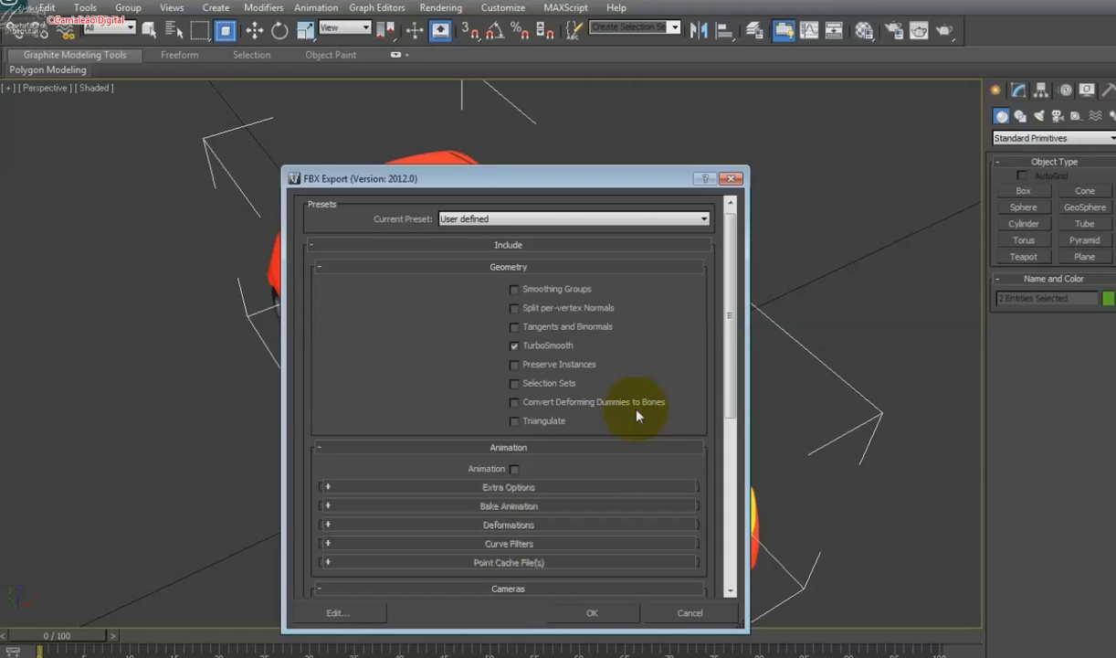
pyautogui.click(517, 289)
pyautogui.scroll(-5, 547, 383)
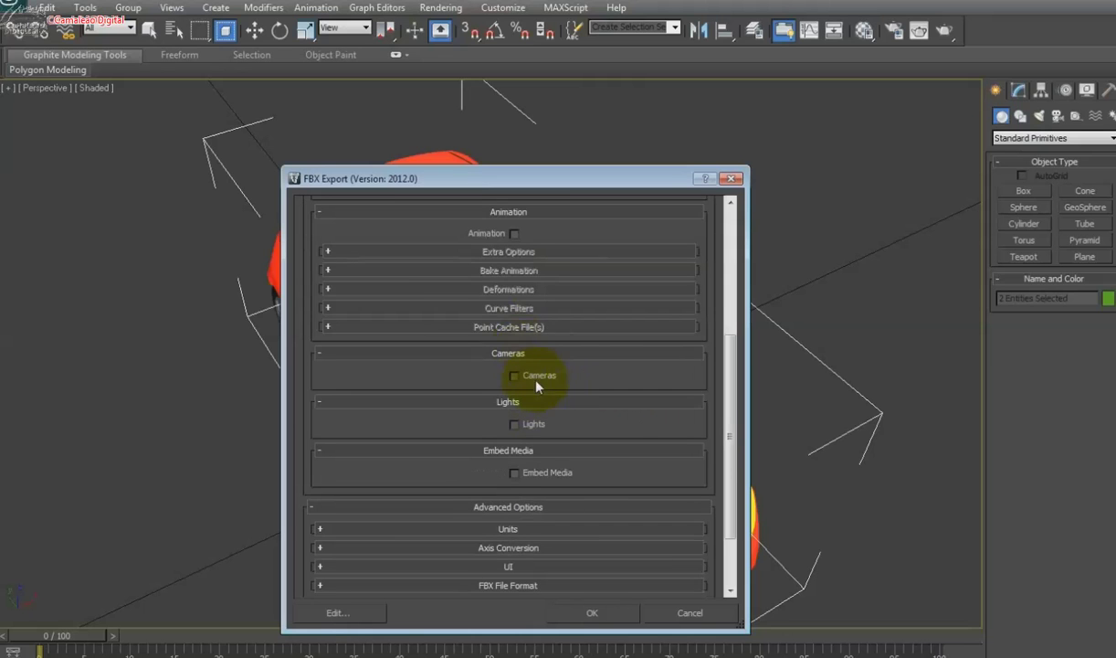
pyautogui.scroll(-2, 538, 384)
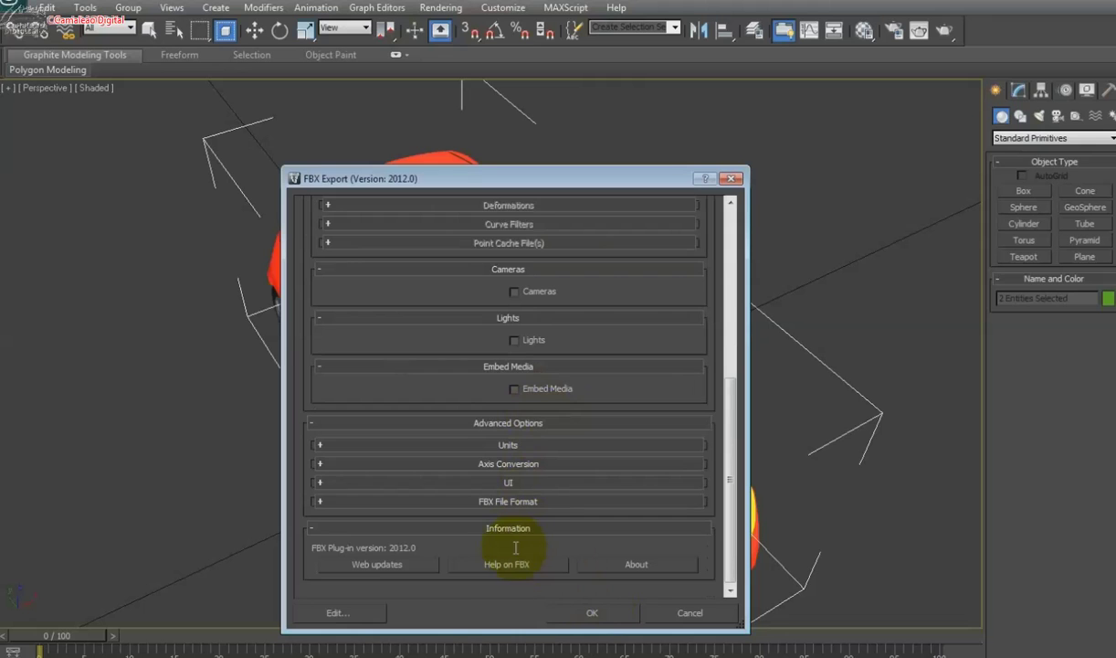
# Collapse UI, expand Units, keep inches with Automatic scaling on, and confirm the export
pyautogui.click(471, 482)
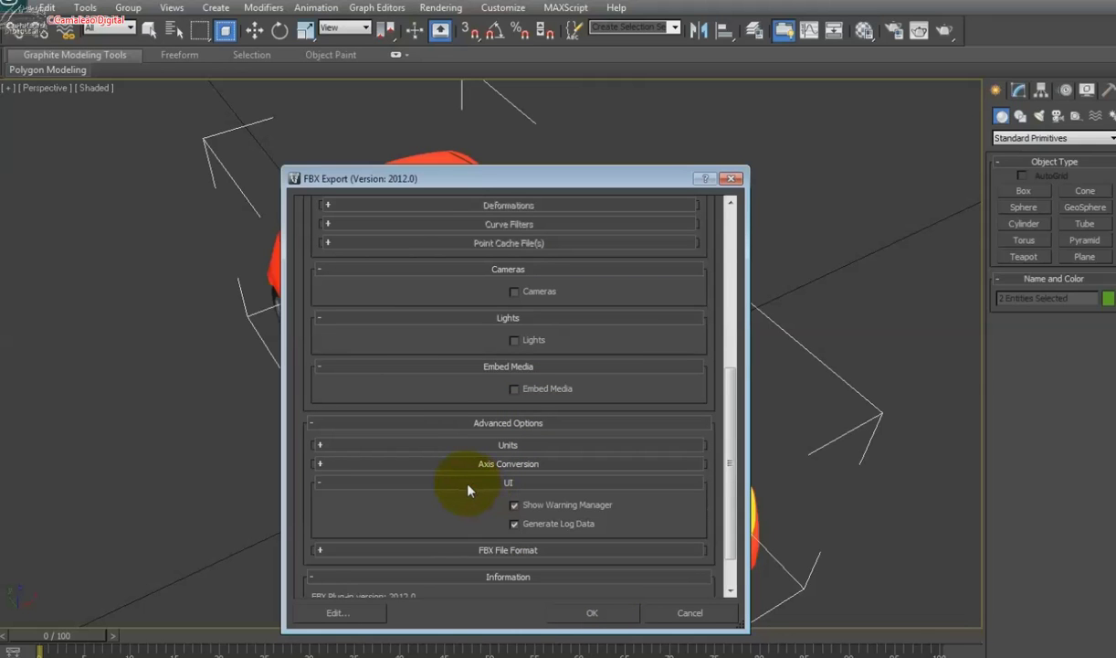
pyautogui.click(468, 483)
pyautogui.click(465, 450)
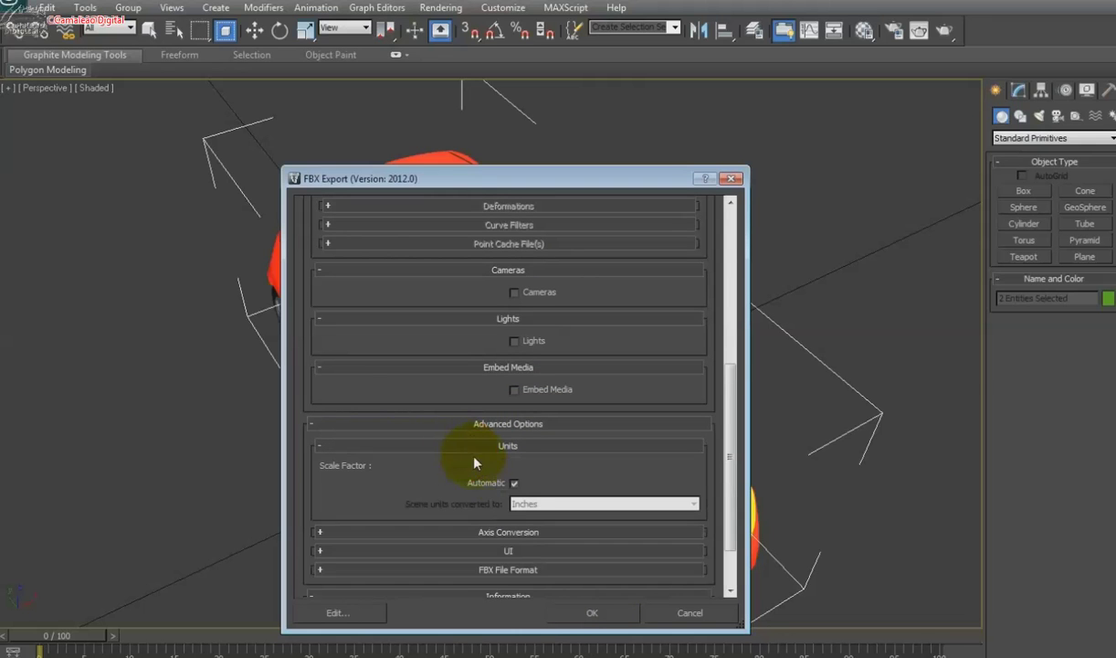
pyautogui.click(516, 486)
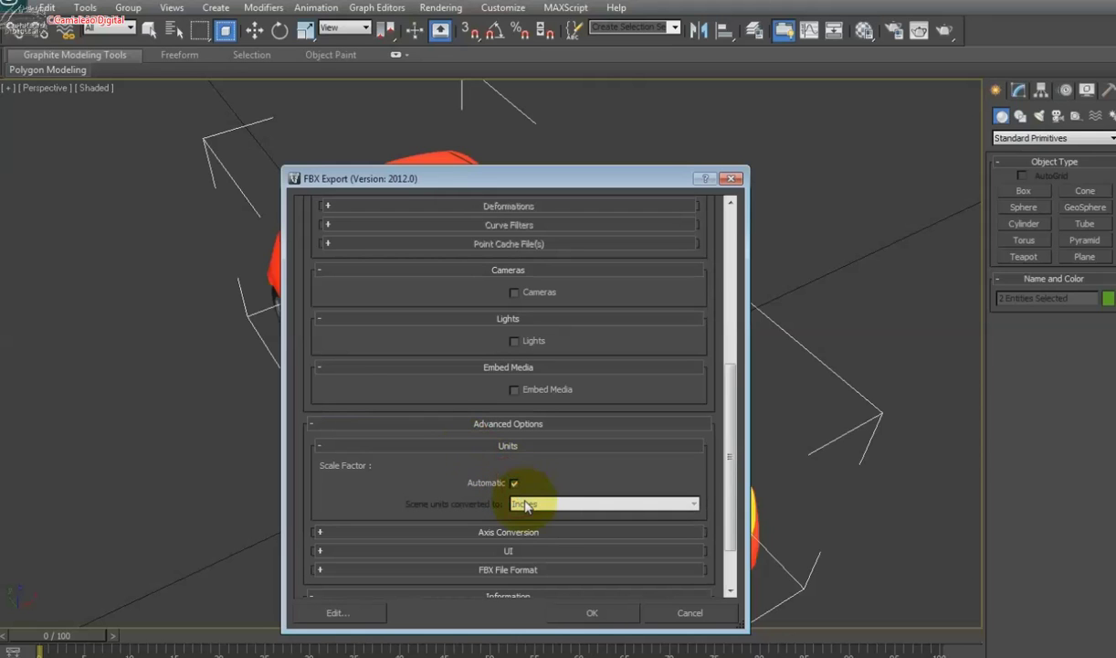
pyautogui.click(514, 483)
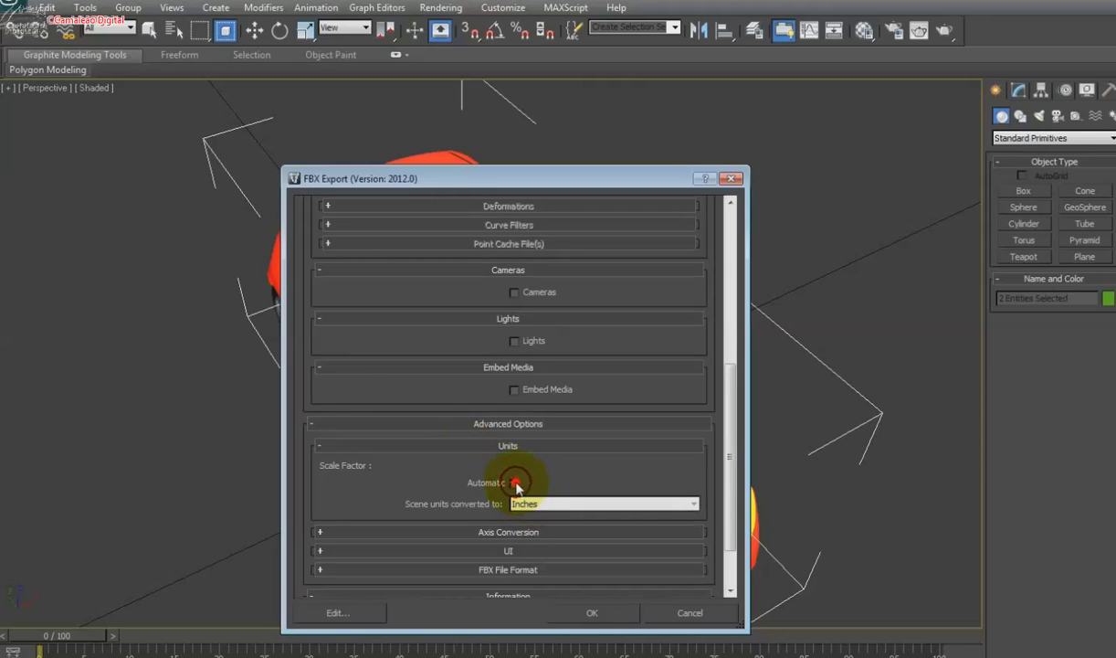
pyautogui.click(526, 504)
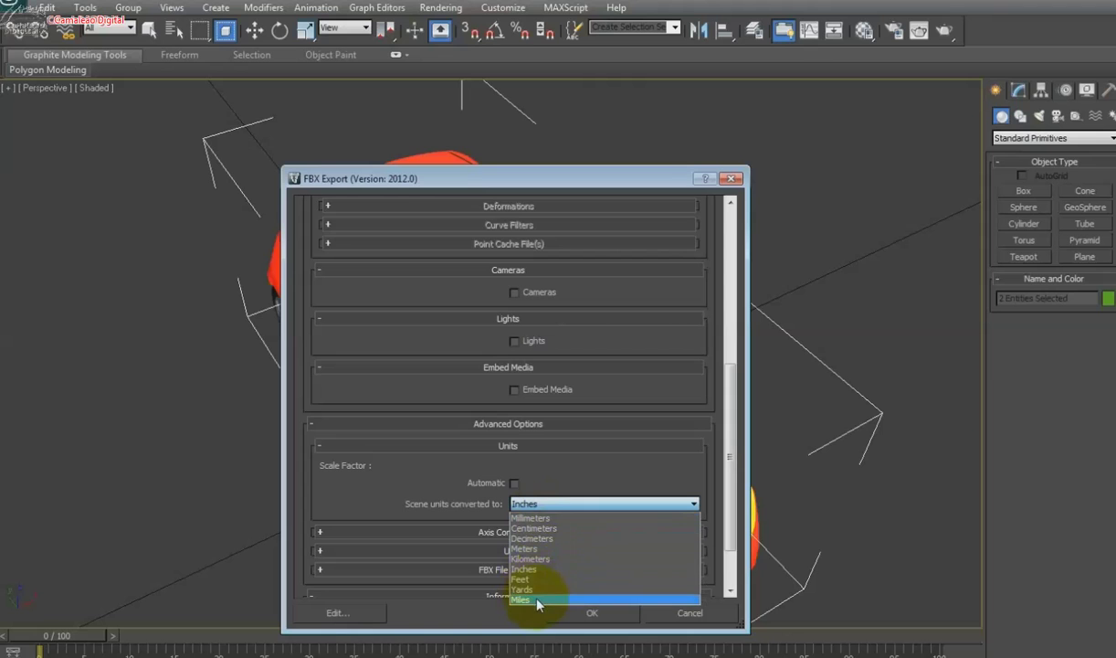
pyautogui.click(512, 482)
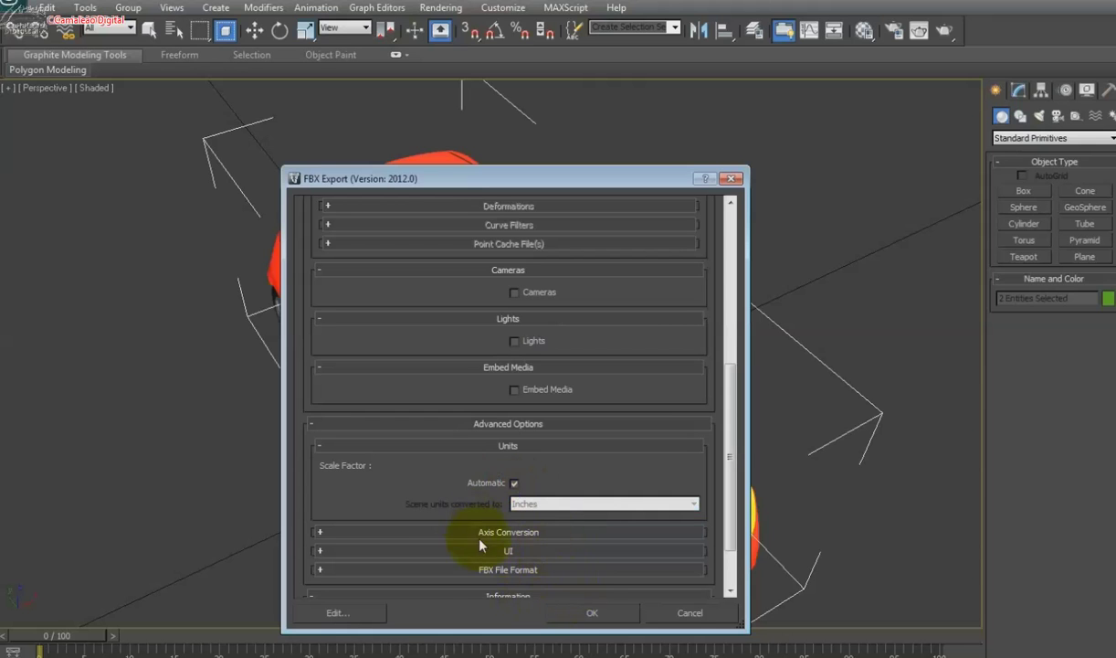
pyautogui.click(611, 628)
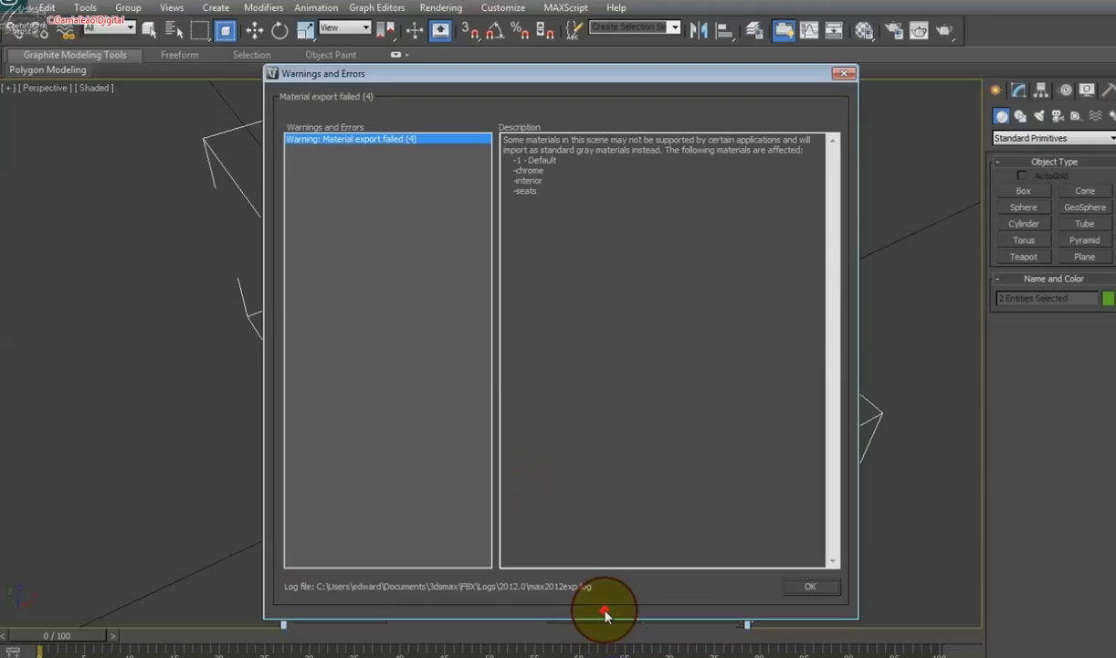
# Dismiss the material Warnings and Errors, cancel the extra save prompt, and exit 3ds Max
pyautogui.click(801, 589)
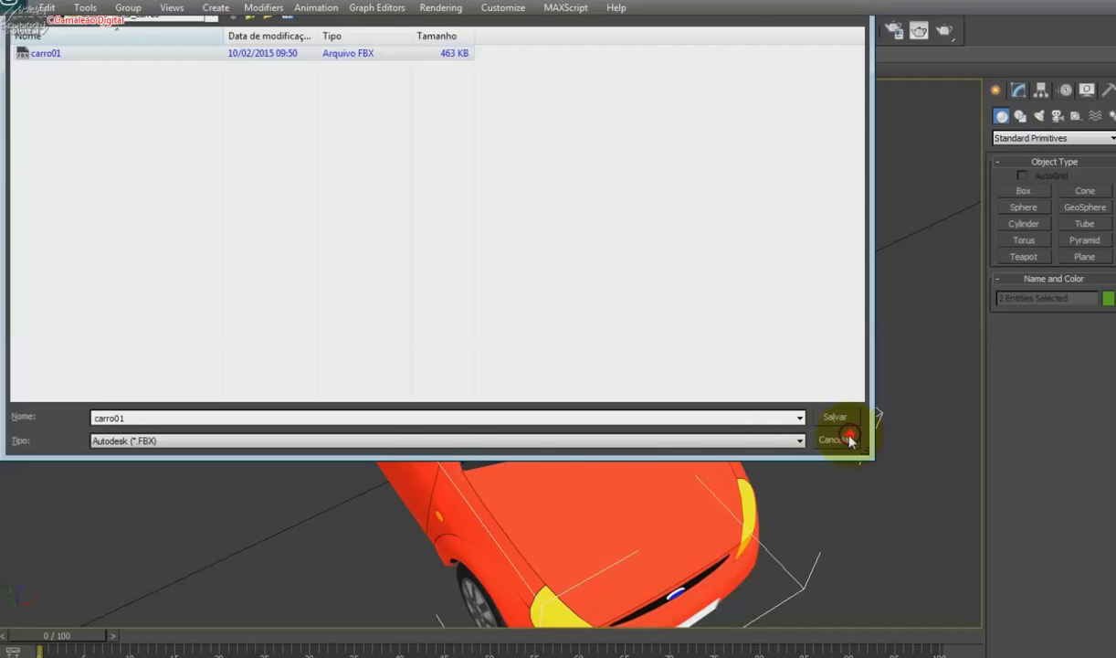
pyautogui.click(849, 439)
pyautogui.click(488, 439)
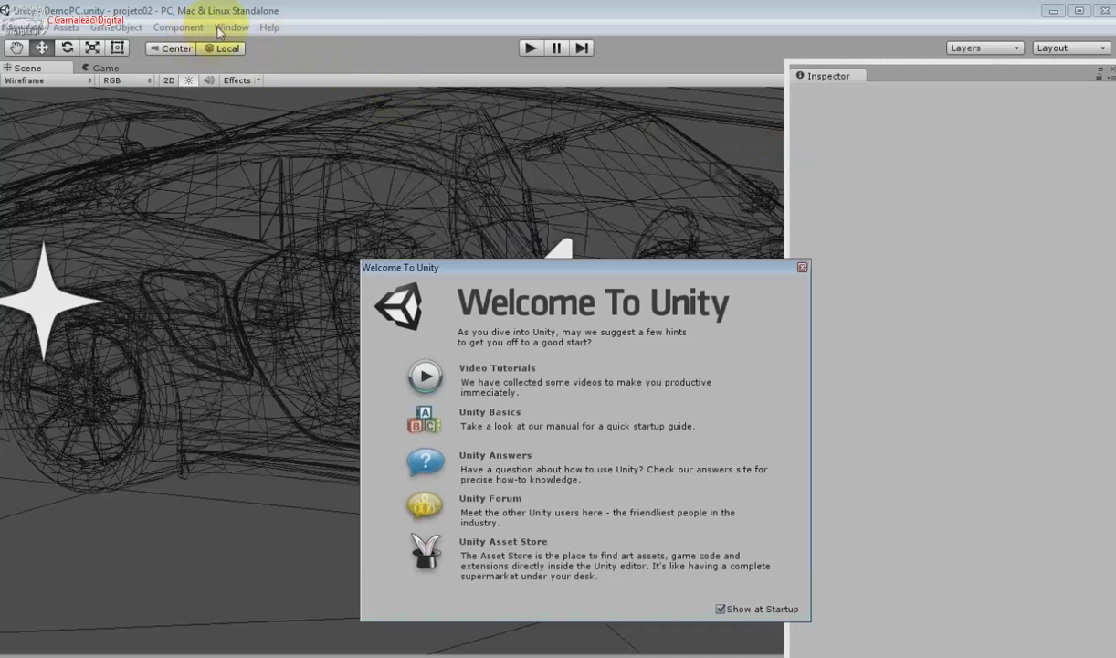
# Start a new empty scene, close the Welcome window, and show the Project panel
pyautogui.click(219, 30)
pyautogui.click(13, 45)
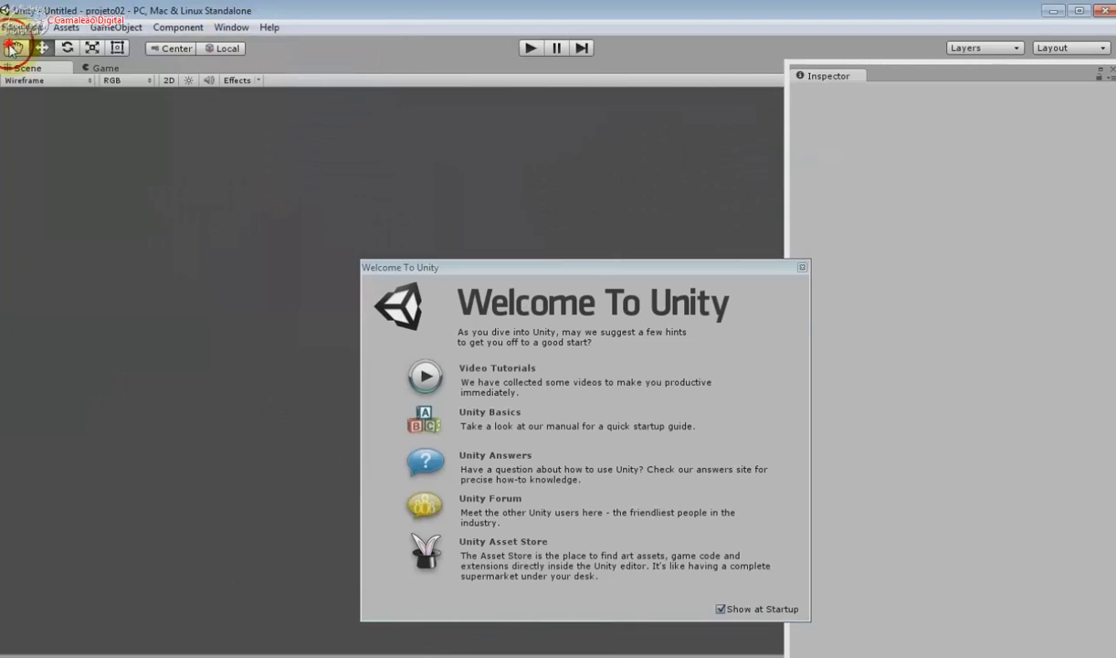
pyautogui.click(800, 265)
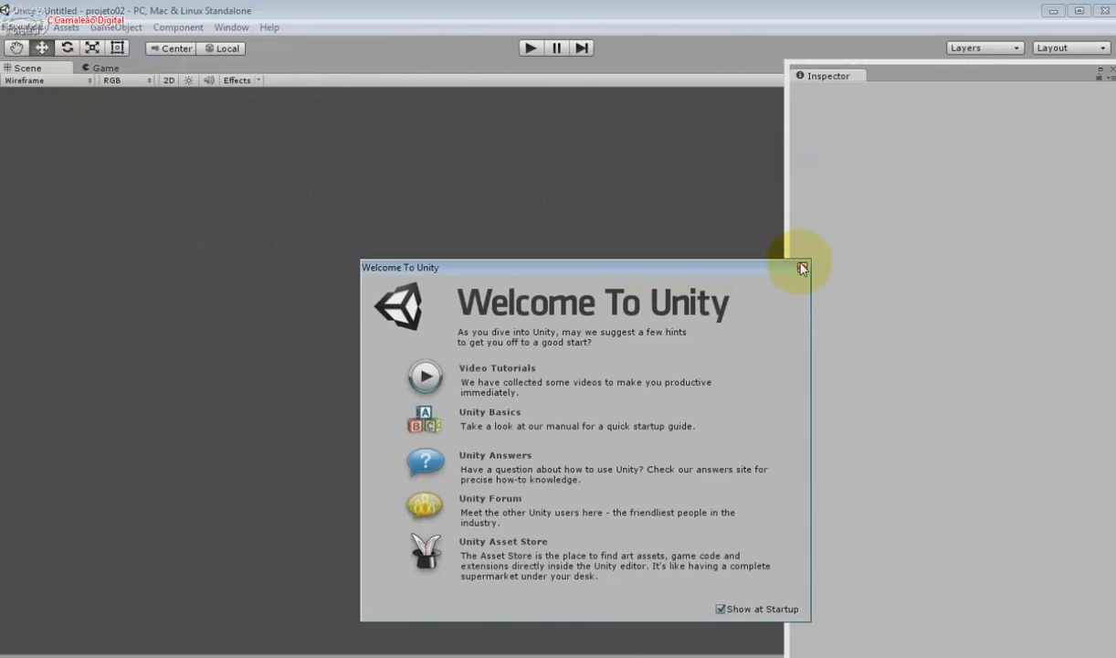
pyautogui.click(802, 268)
pyautogui.click(220, 30)
pyautogui.click(266, 175)
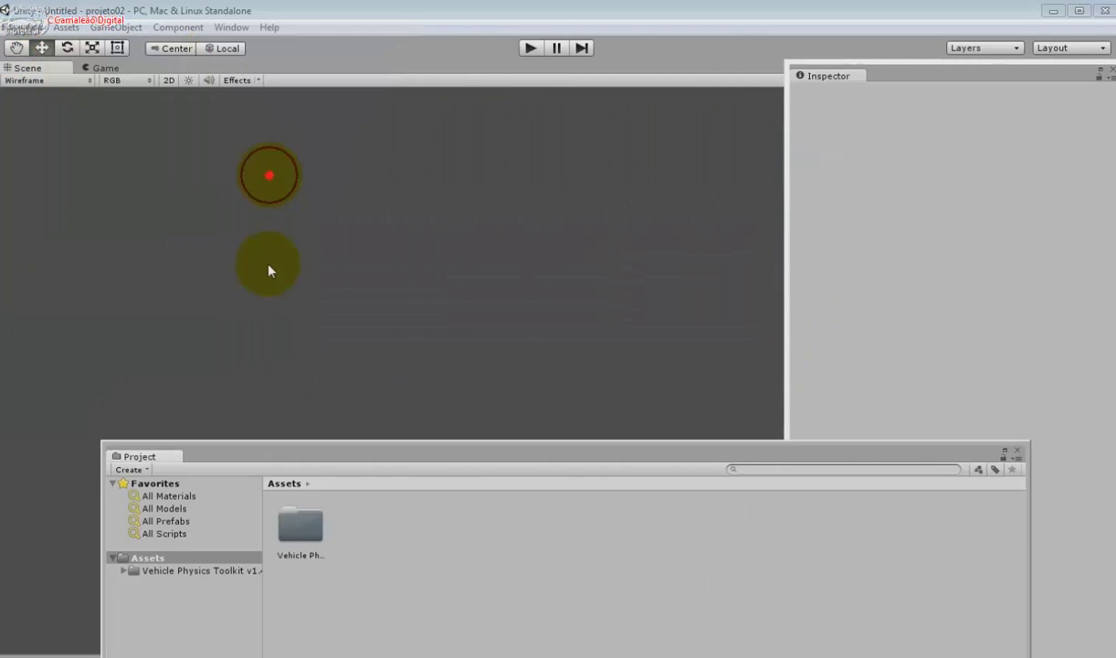
# Create a carros folder under Assets and drag carro01.fbx from Explorer into it
pyautogui.moveTo(332, 451); pyautogui.dragTo(307, 242)
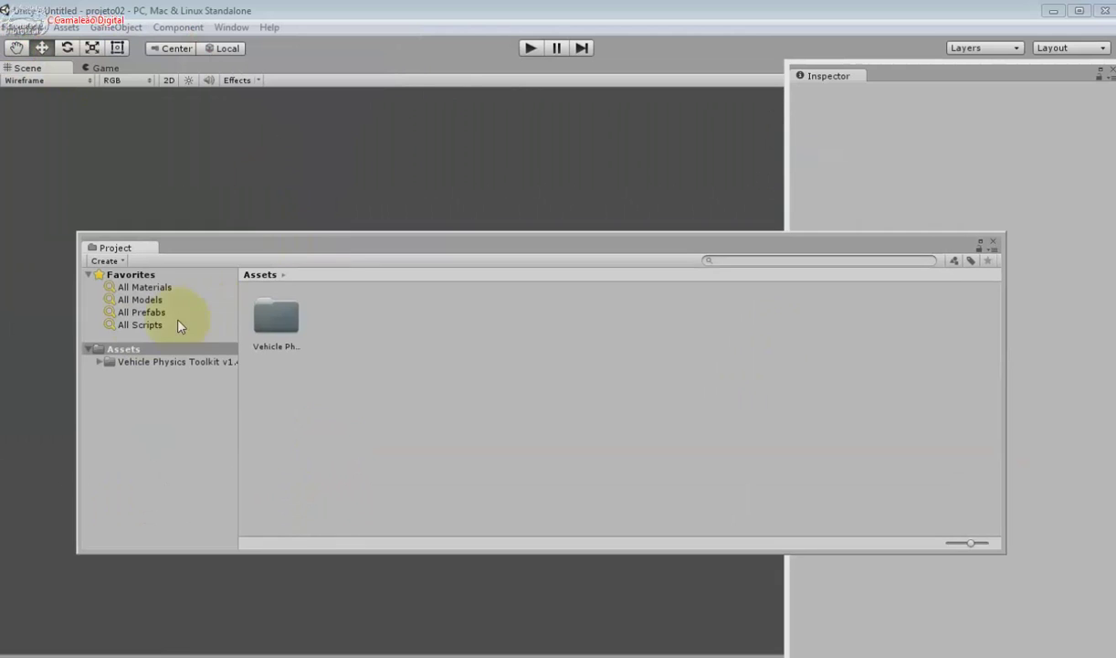
pyautogui.rightClick(119, 348)
pyautogui.moveTo(281, 352)
pyautogui.click(387, 364)
pyautogui.write('carros')
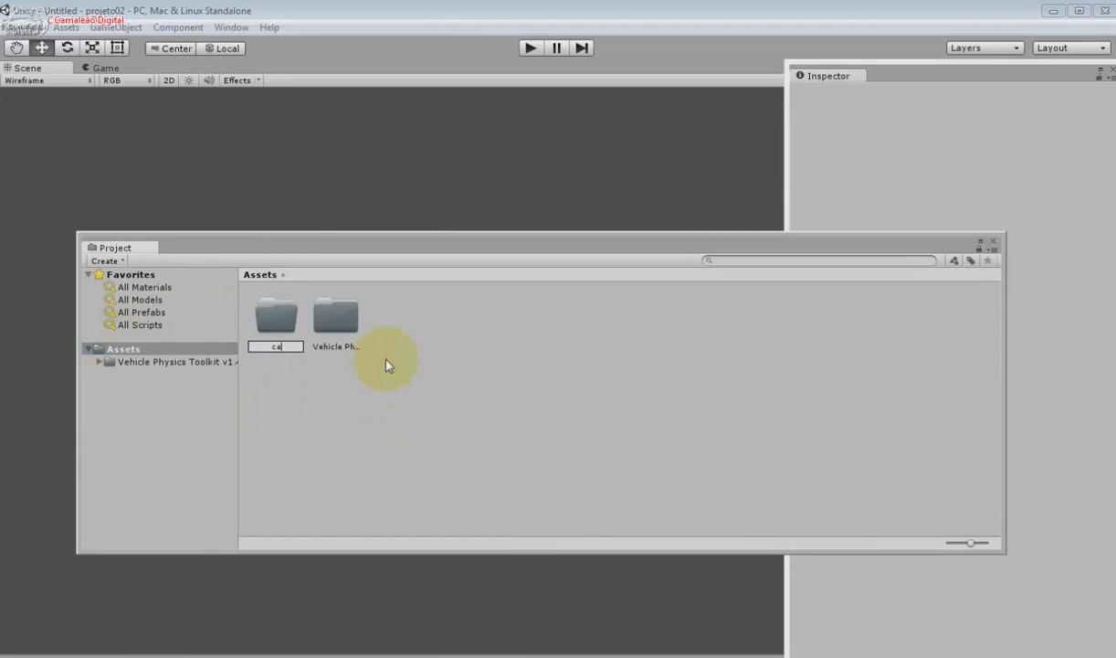
pyautogui.press('Return')
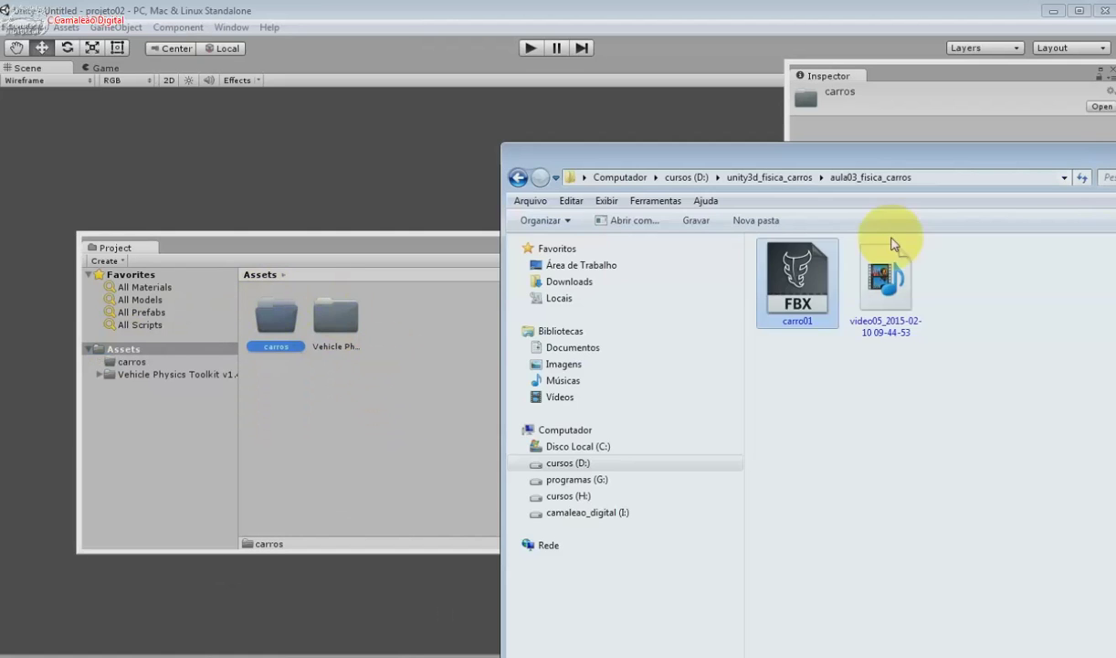
pyautogui.moveTo(798, 274); pyautogui.dragTo(289, 322)
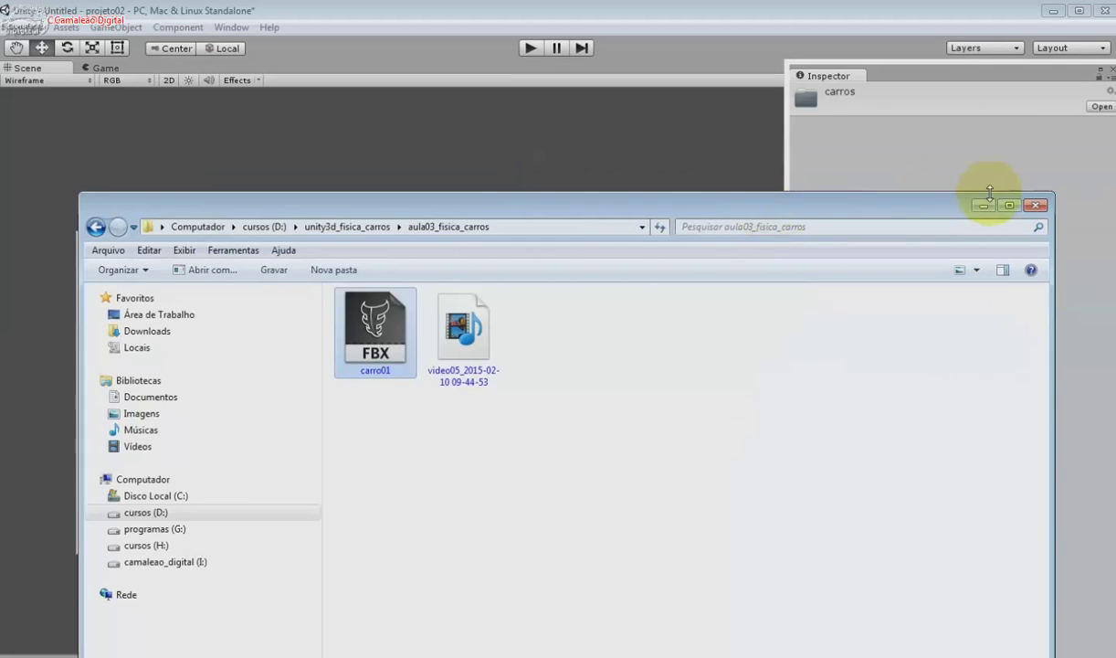
# Close the file browser and select carro01 in the carros folder to show its import settings
pyautogui.click(1038, 208)
pyautogui.doubleClick(279, 320)
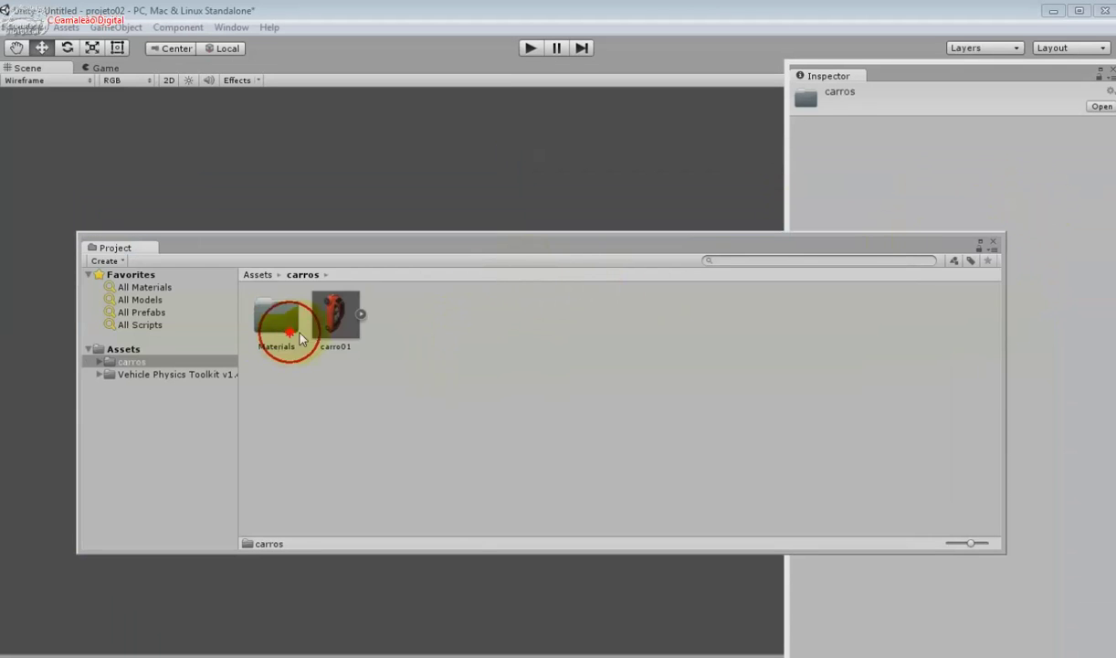
pyautogui.click(909, 482)
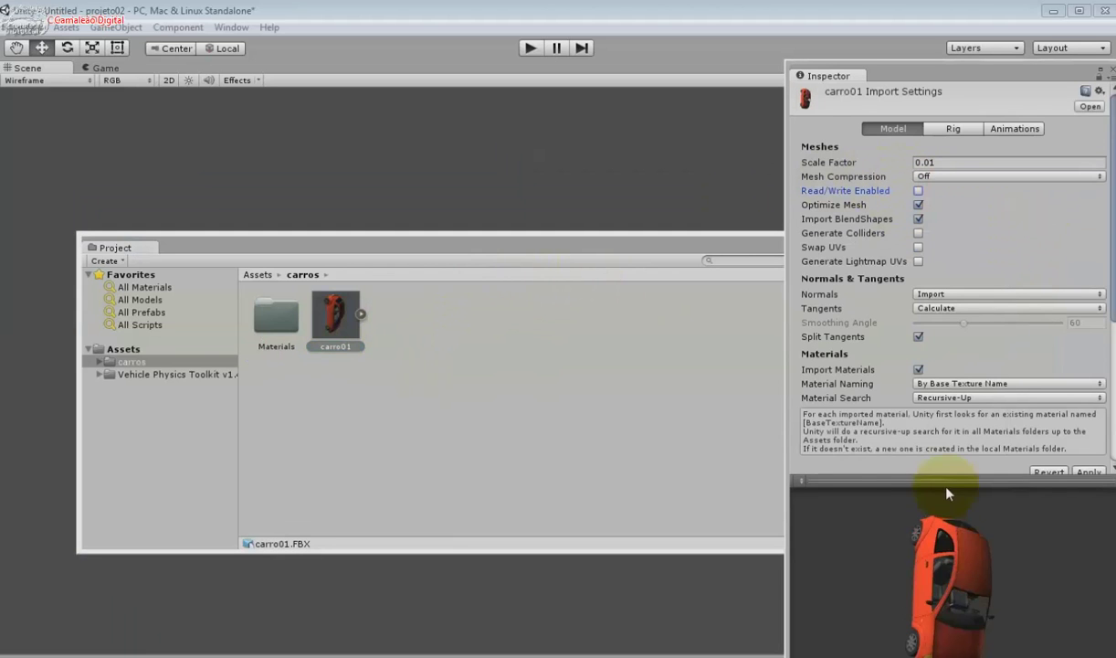
# Enlarge and rotate the carro01 preview, then close the floating Project panel
pyautogui.moveTo(894, 487); pyautogui.dragTo(585, 156)
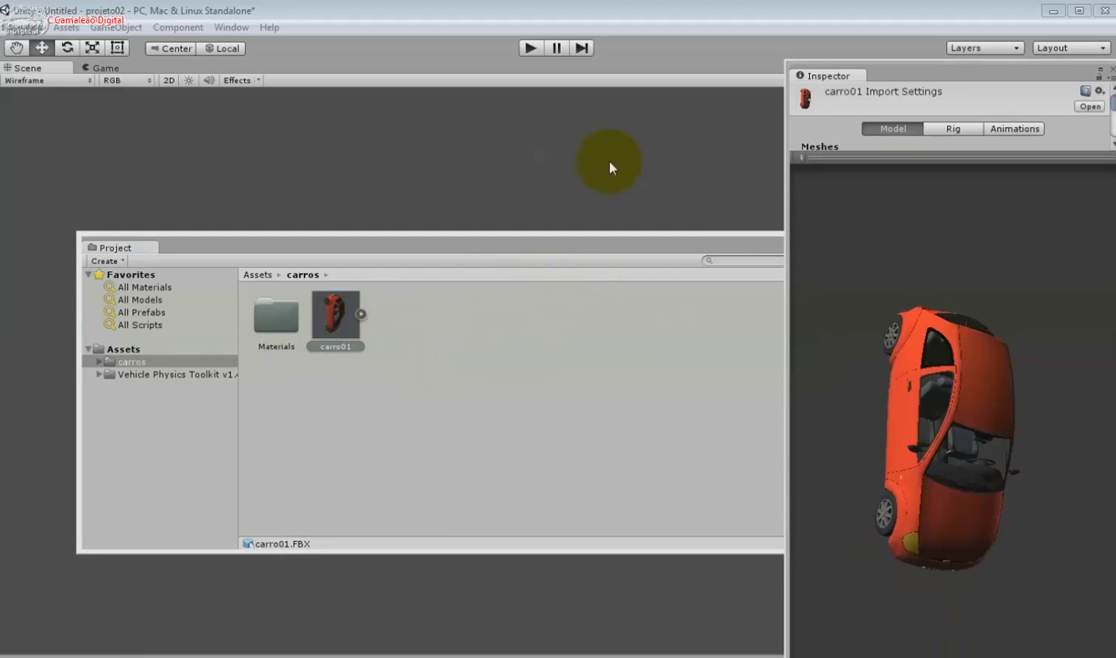
pyautogui.moveTo(932, 402)
pyautogui.mouseDown()
pyautogui.moveTo(849, 327)
pyautogui.moveTo(716, 380)
pyautogui.moveTo(1030, 316)
pyautogui.moveTo(857, 212)
pyautogui.mouseUp()
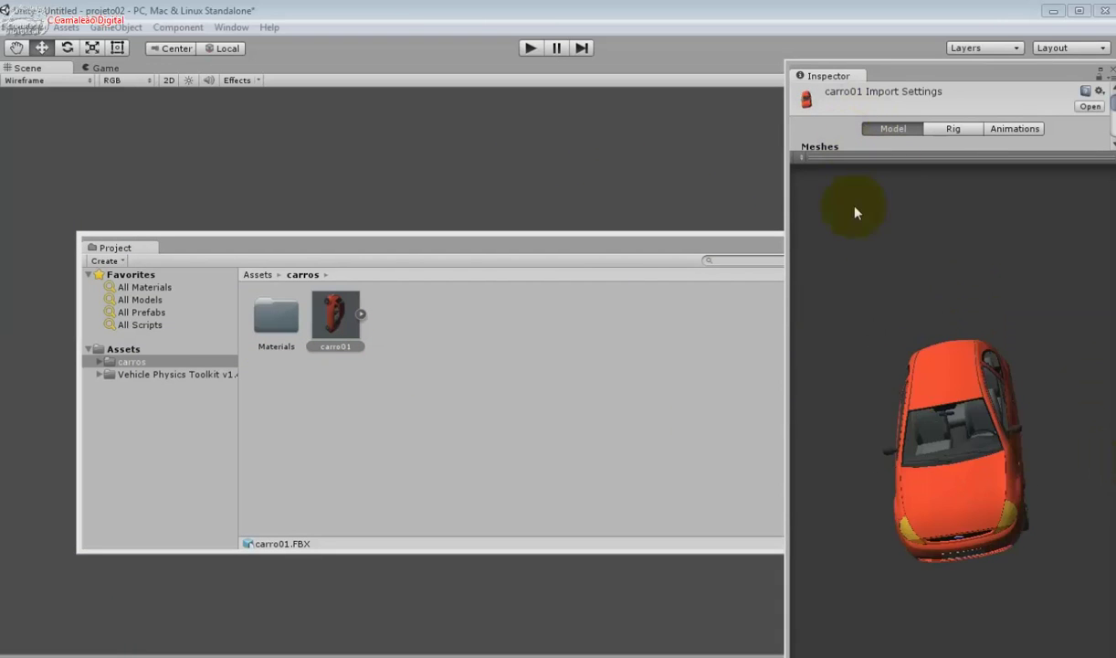
pyautogui.moveTo(1078, 568)
pyautogui.mouseDown()
pyautogui.moveTo(798, 361)
pyautogui.moveTo(973, 536)
pyautogui.moveTo(1076, 419)
pyautogui.moveTo(1072, 469)
pyautogui.moveTo(947, 398)
pyautogui.moveTo(984, 347)
pyautogui.mouseUp()
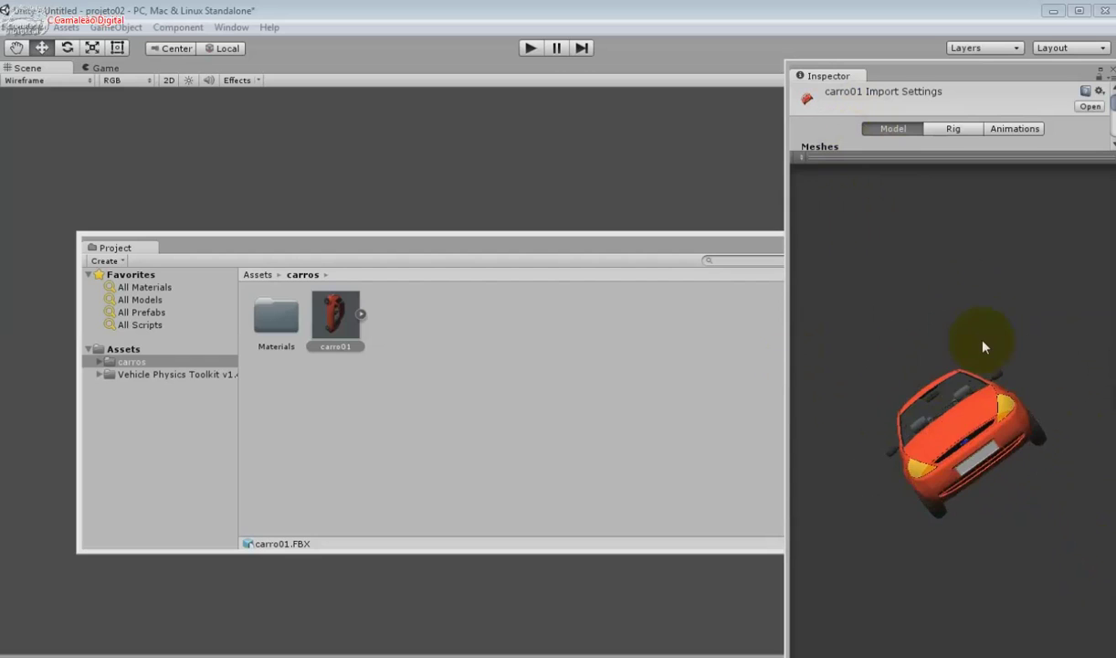
pyautogui.doubleClick(424, 239)
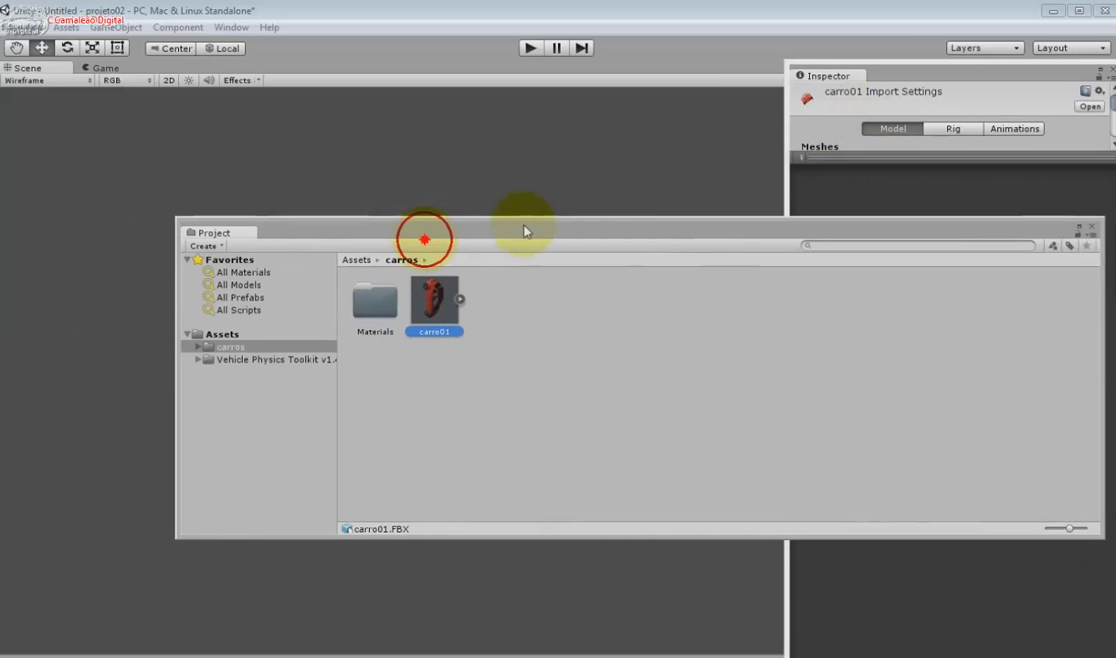
pyautogui.click(1093, 231)
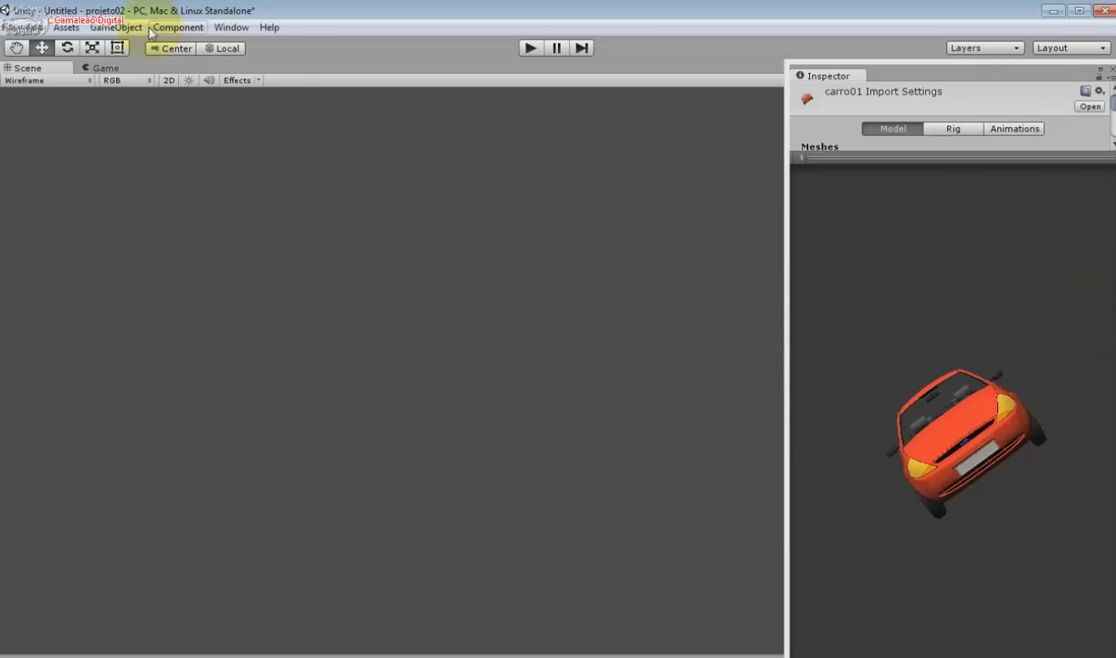
# Add a Plane via GameObject > 3D Object > Plane, dismissing the unapplied import settings prompt
pyautogui.click(128, 27)
pyautogui.moveTo(69, 27)
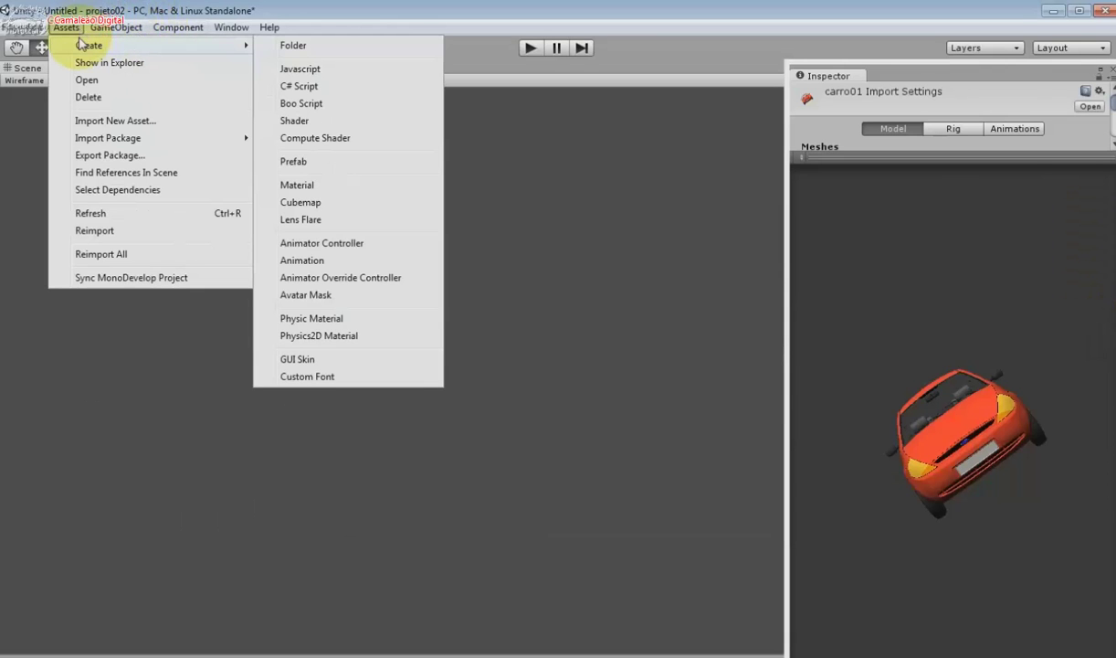
pyautogui.moveTo(165, 38)
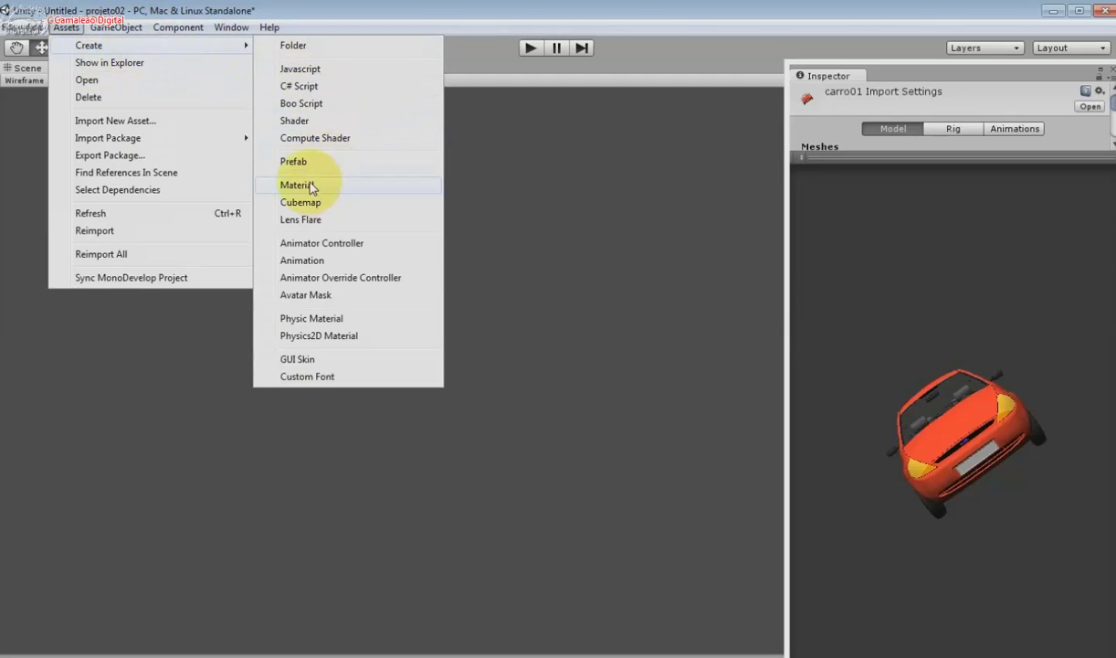
pyautogui.moveTo(180, 88)
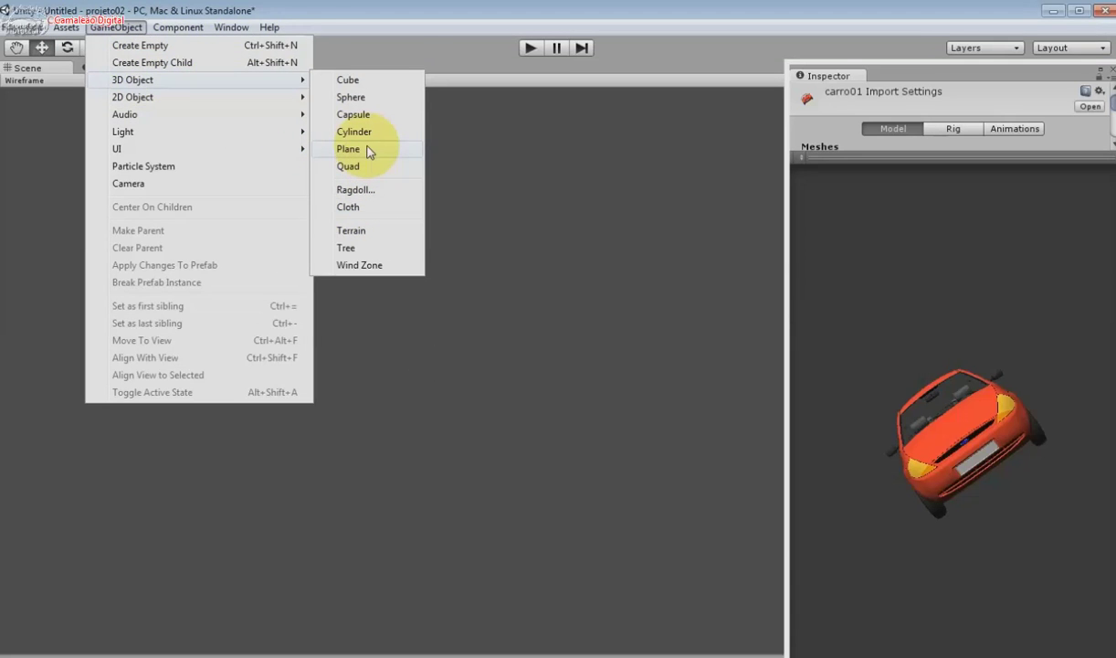
pyautogui.click(370, 152)
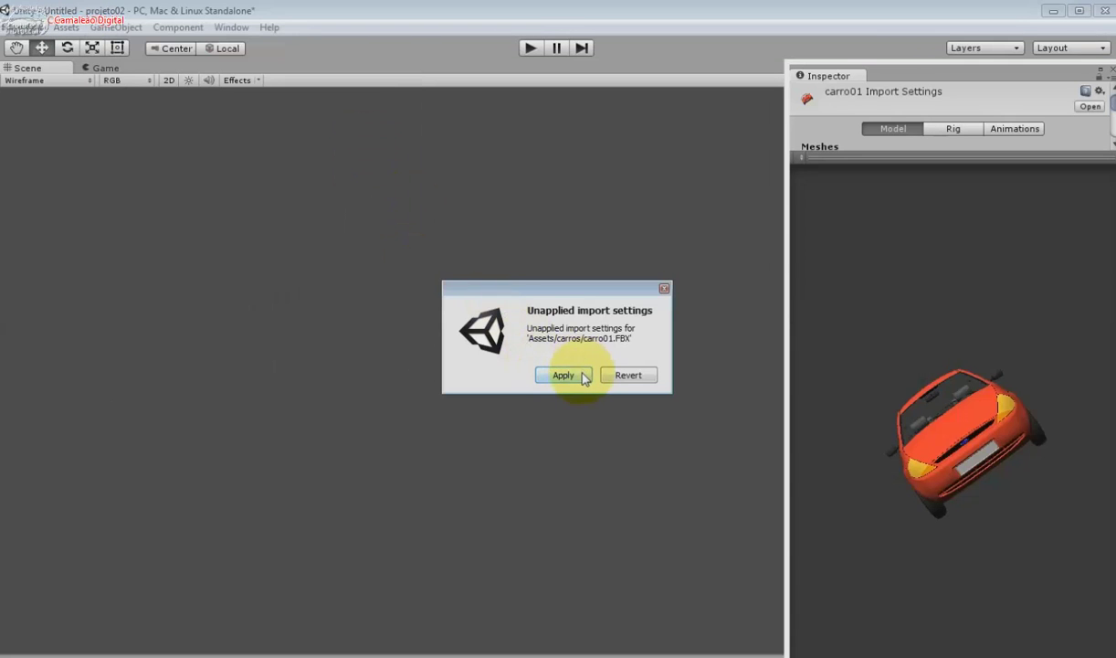
pyautogui.click(663, 289)
# Switch to Top view, collapse the Plane's Mesh Collider, and close the floating Inspector
pyautogui.moveTo(898, 75); pyautogui.dragTo(1011, 243)
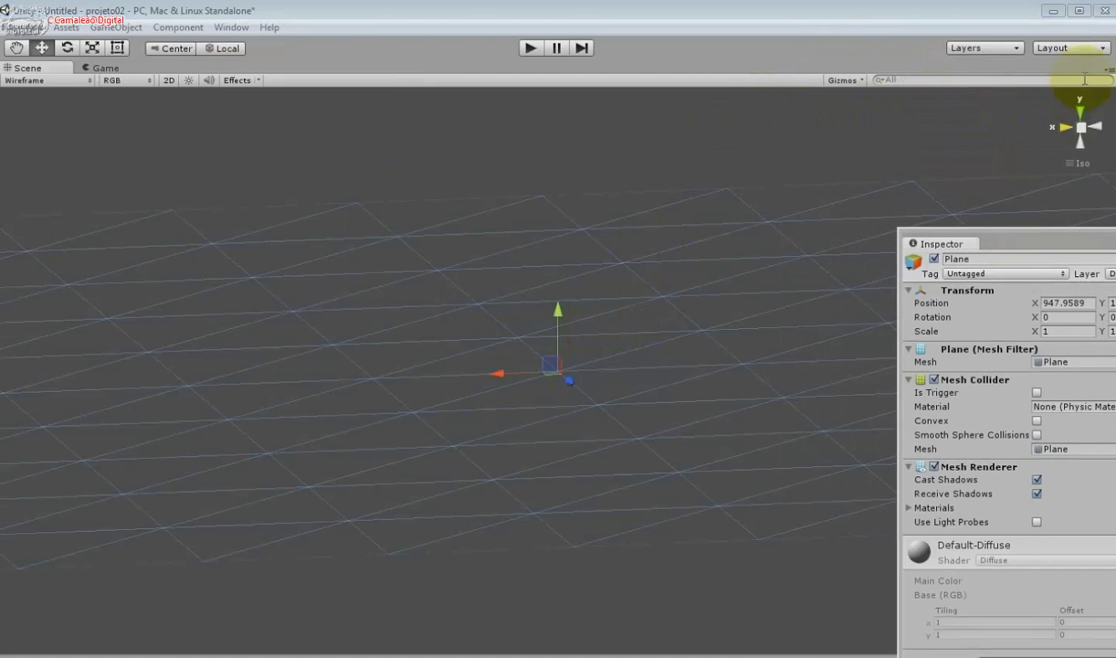
pyautogui.click(1080, 110)
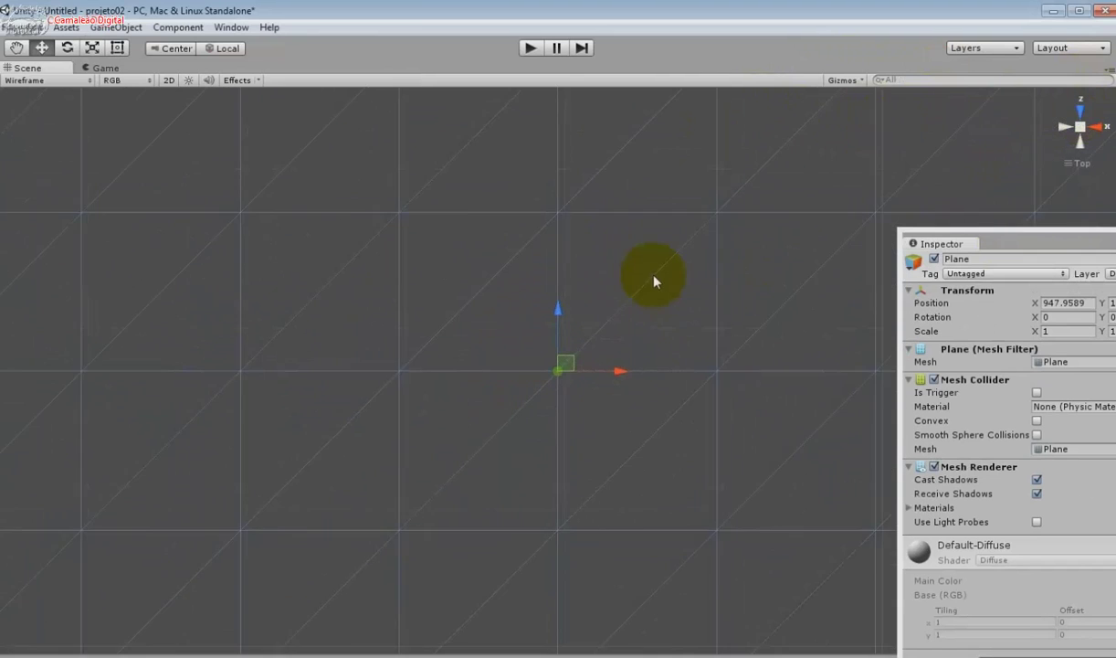
pyautogui.scroll(-5, 658, 279)
pyautogui.scroll(-2, 663, 279)
pyautogui.scroll(-2, 660, 276)
pyautogui.moveTo(984, 239); pyautogui.dragTo(842, 118)
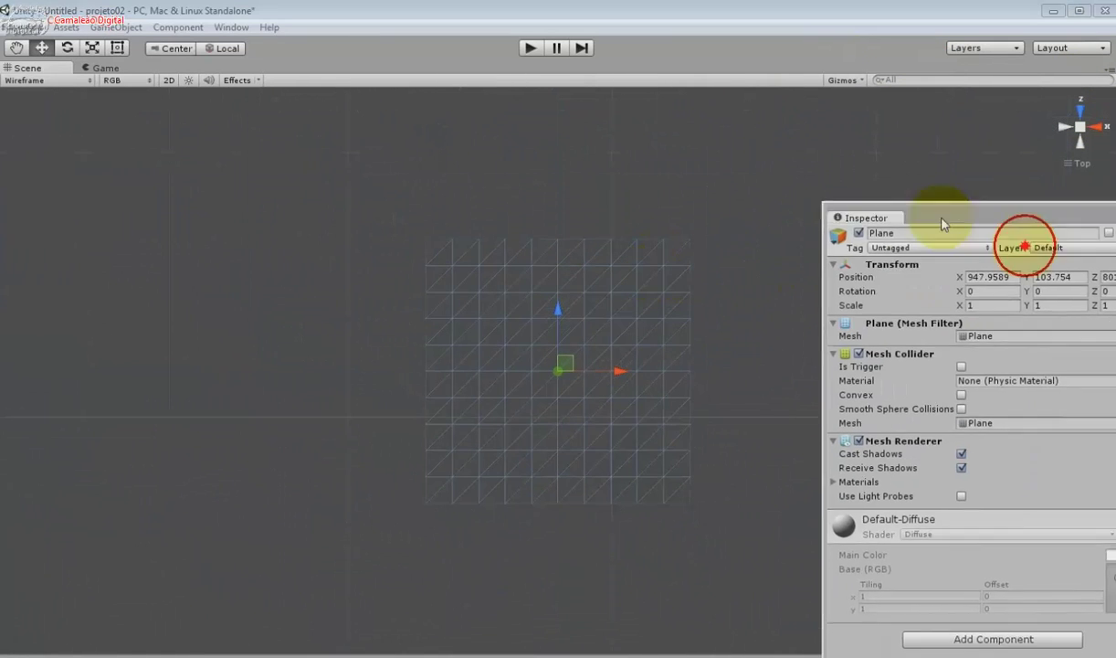
pyautogui.click(816, 260)
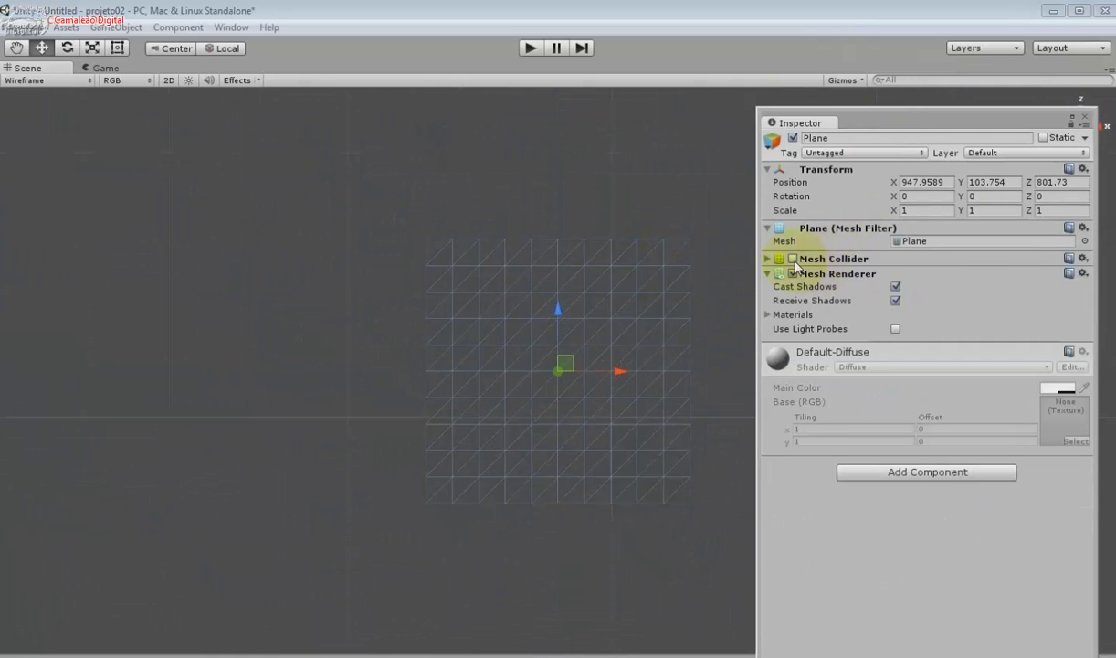
pyautogui.click(1085, 117)
pyautogui.click(849, 190)
pyautogui.click(481, 342)
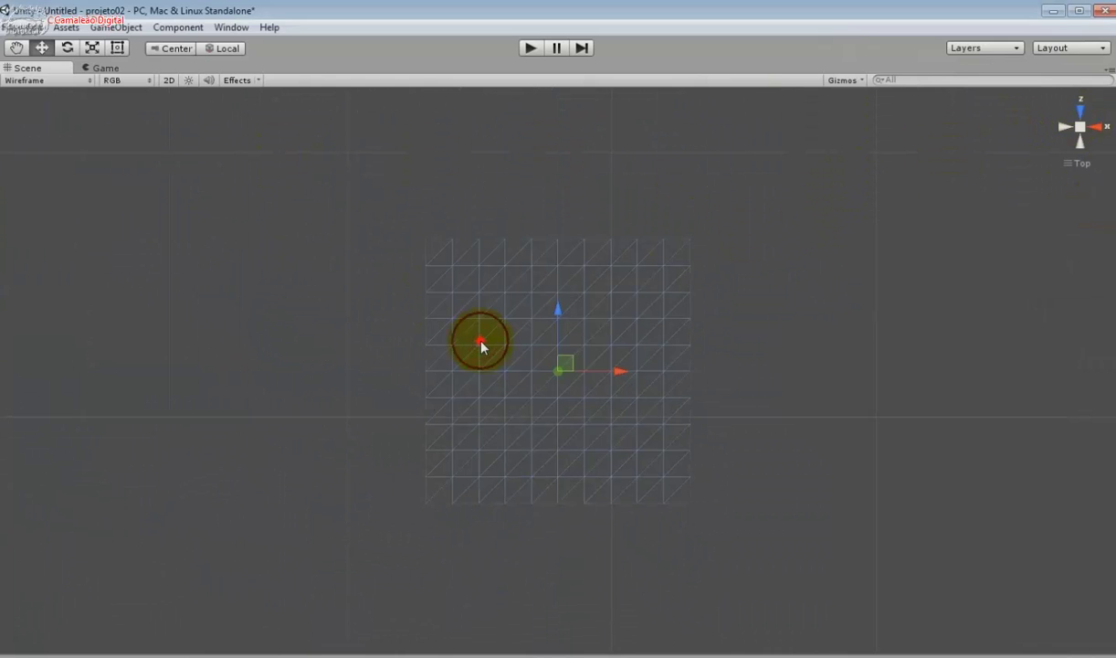
# Scale the Plane up about three times, to 3.366121, and bring up its Inspector
pyautogui.click(93, 47)
pyautogui.moveTo(558, 373); pyautogui.dragTo(534, 368)
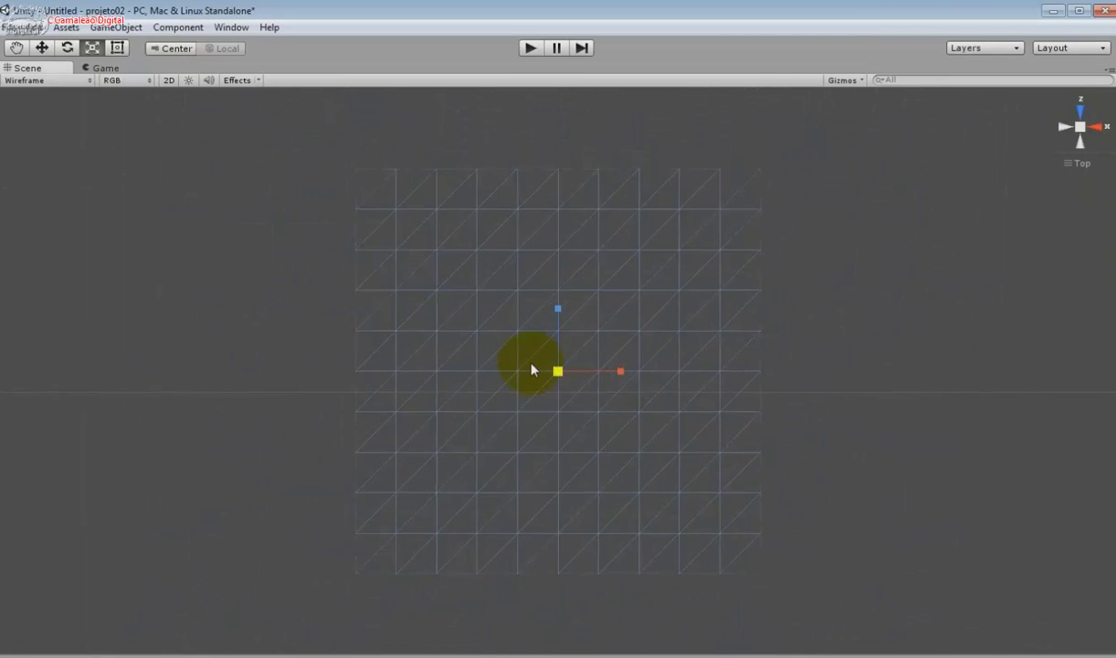
pyautogui.click(231, 28)
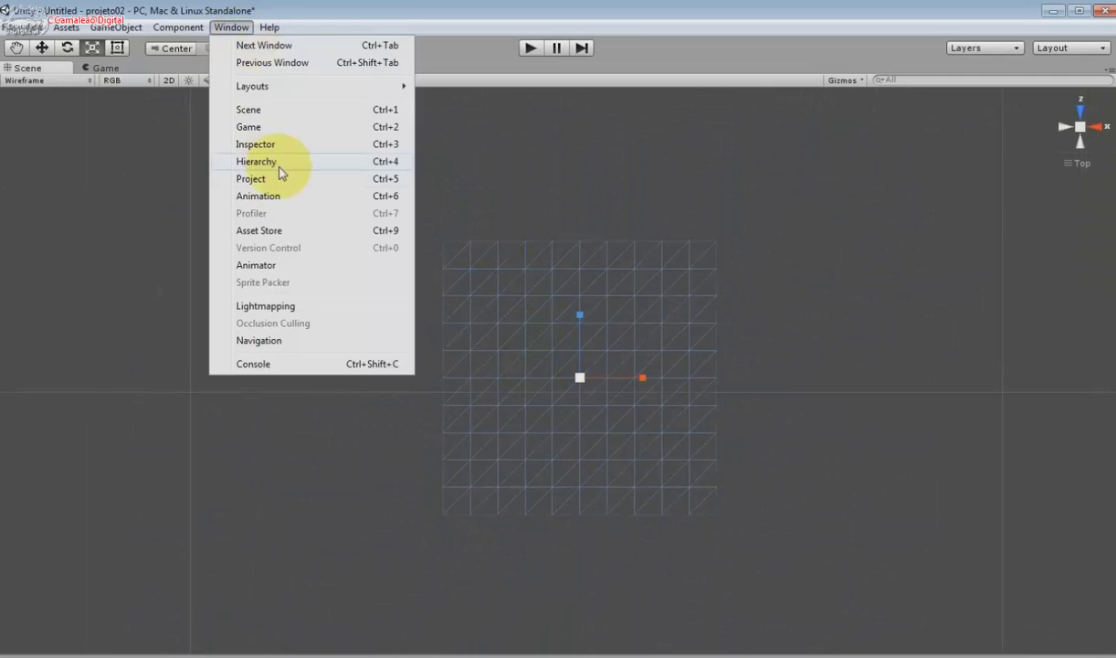
pyautogui.click(272, 142)
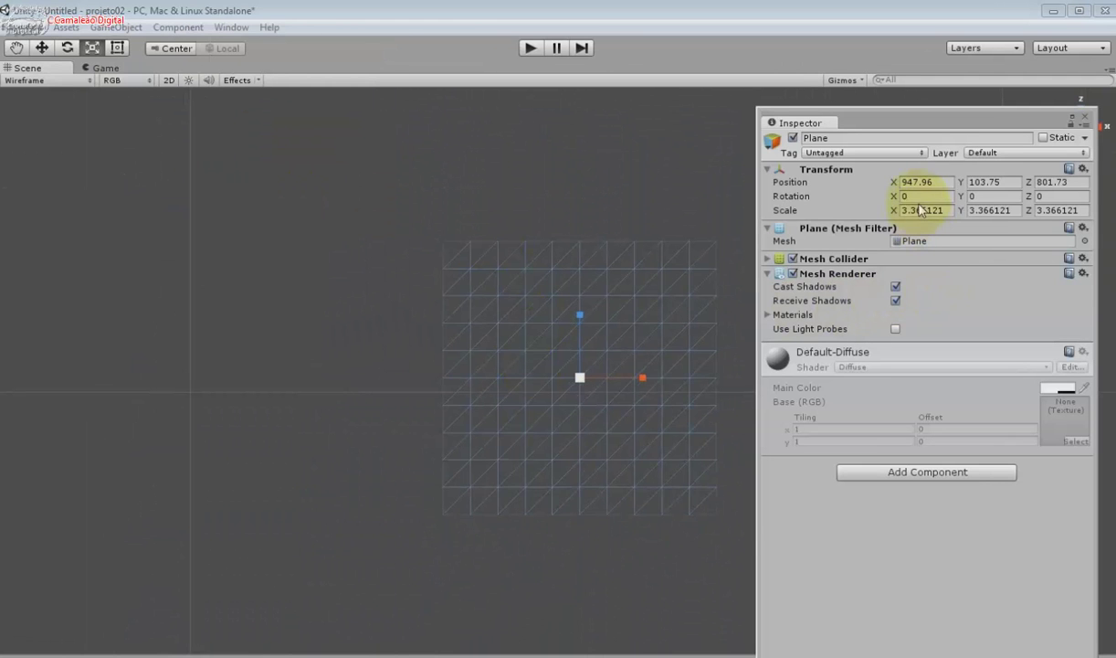
# Zero the Plane's X and Z position so it sits at 0, 0, 0
pyautogui.doubleClick(919, 182)
pyautogui.write('0')
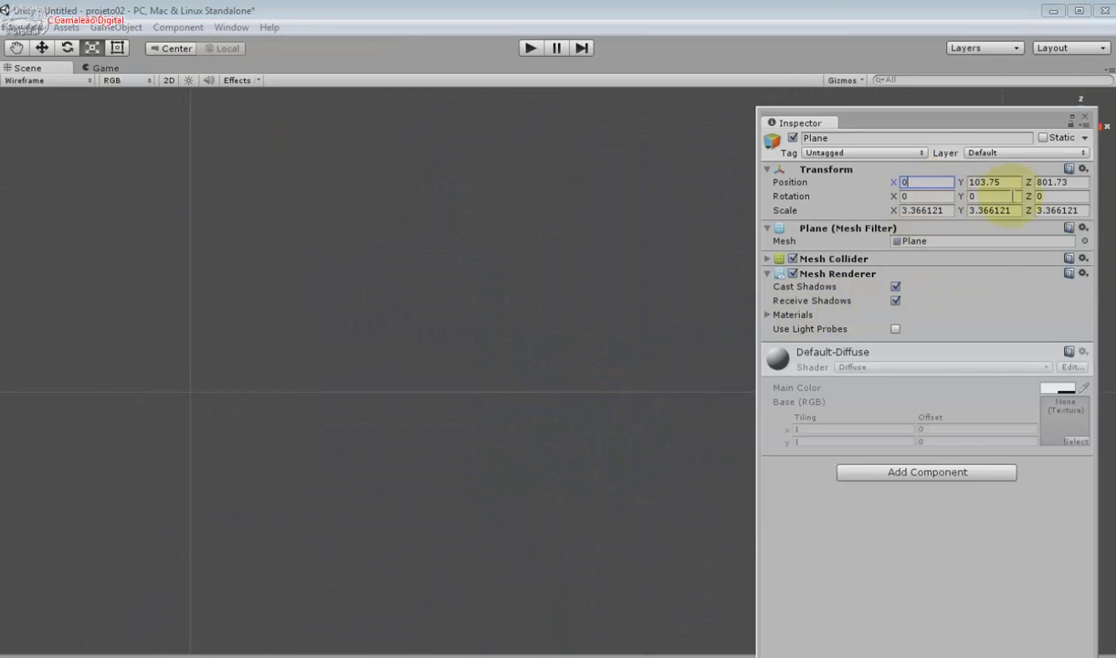
pyautogui.doubleClick(1051, 182)
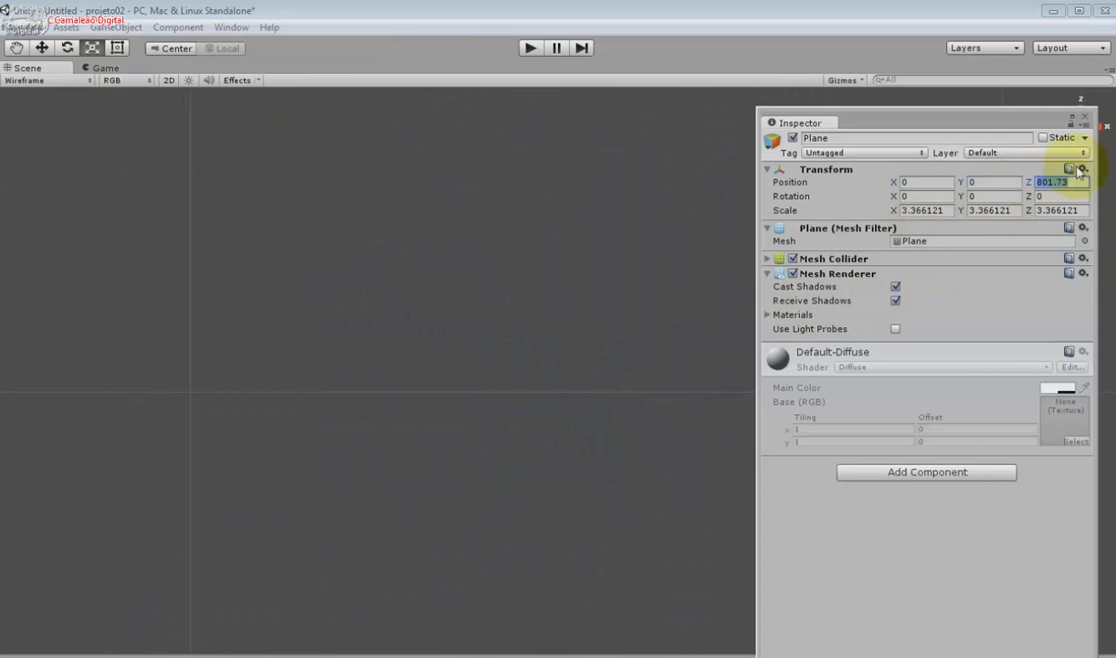
pyautogui.write('0')
pyautogui.click(897, 430)
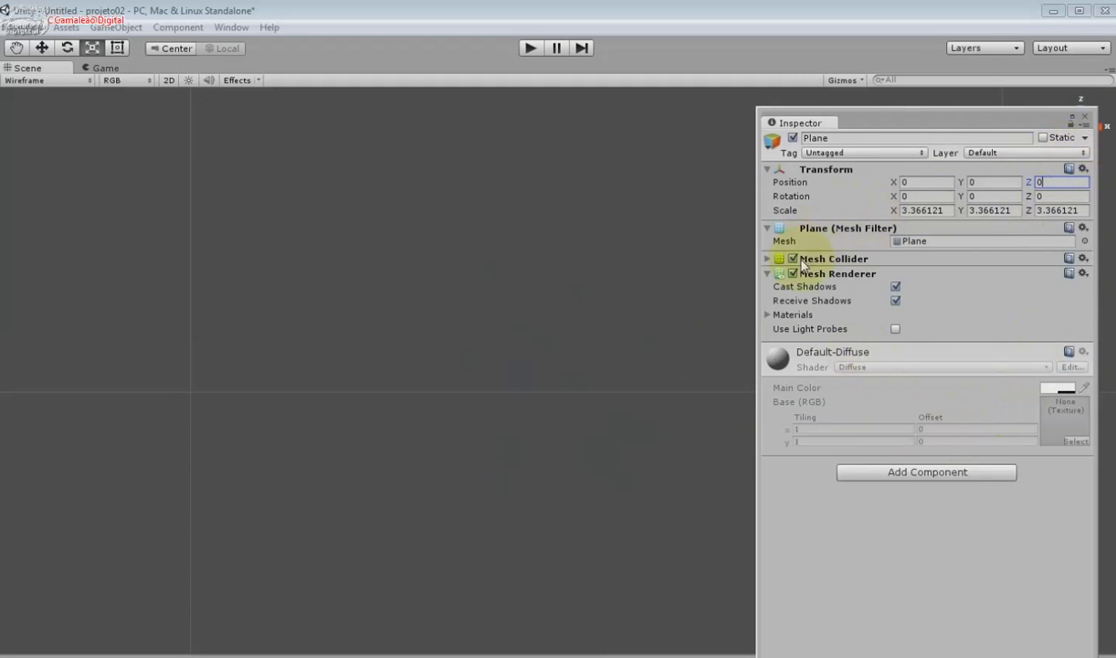
pyautogui.click(231, 27)
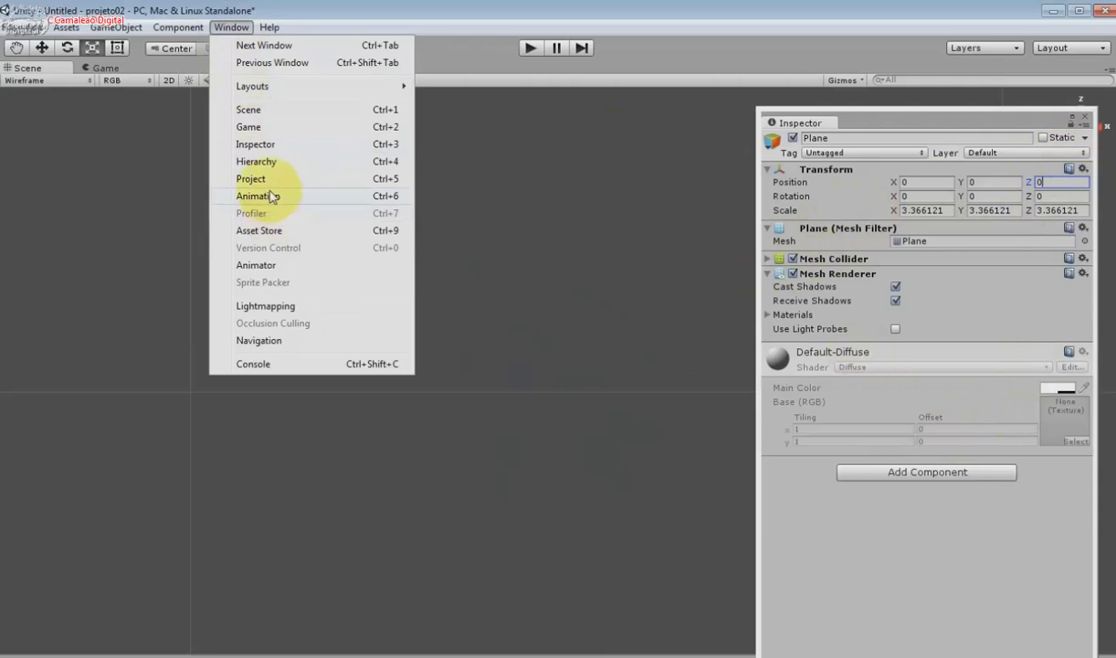
# Browse the Project to Vehicle Physics Toolkit's Enviroment Materials folder and select SkidMat
pyautogui.click(274, 179)
pyautogui.doubleClick(213, 360)
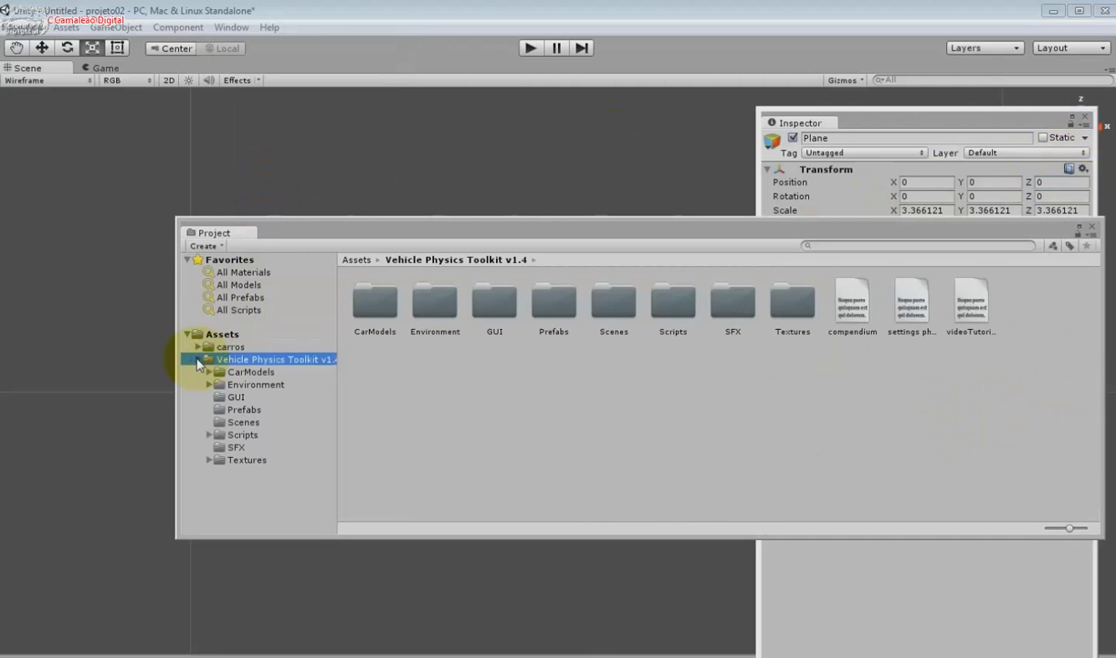
pyautogui.click(244, 423)
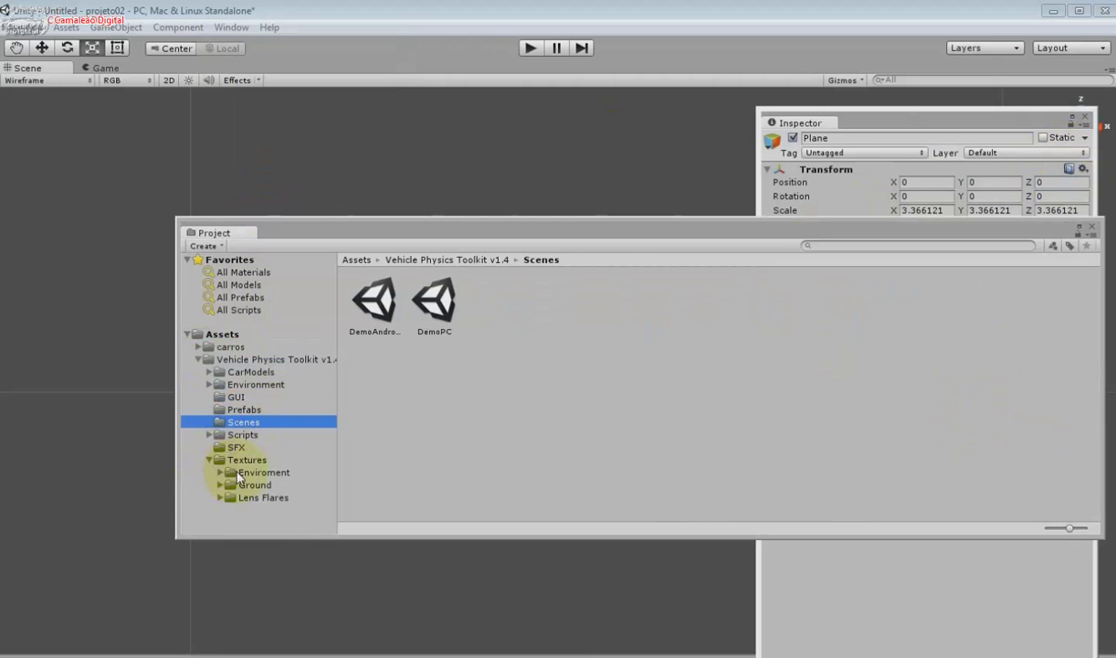
pyautogui.click(239, 473)
pyautogui.doubleClick(347, 290)
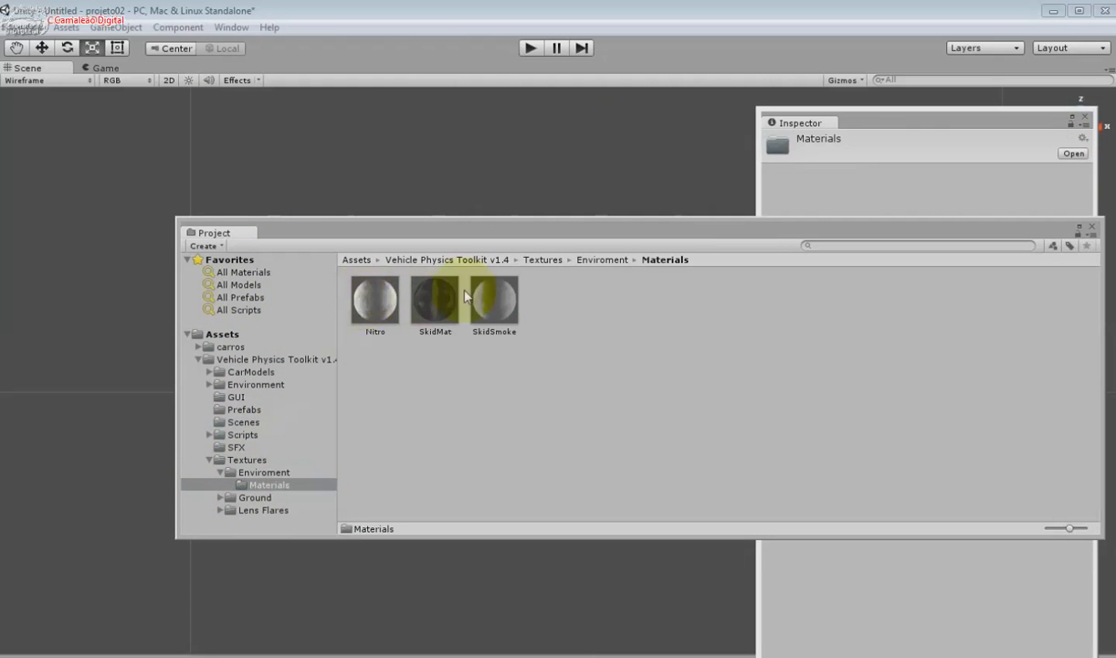
pyautogui.click(437, 299)
pyautogui.moveTo(444, 224); pyautogui.dragTo(511, 599)
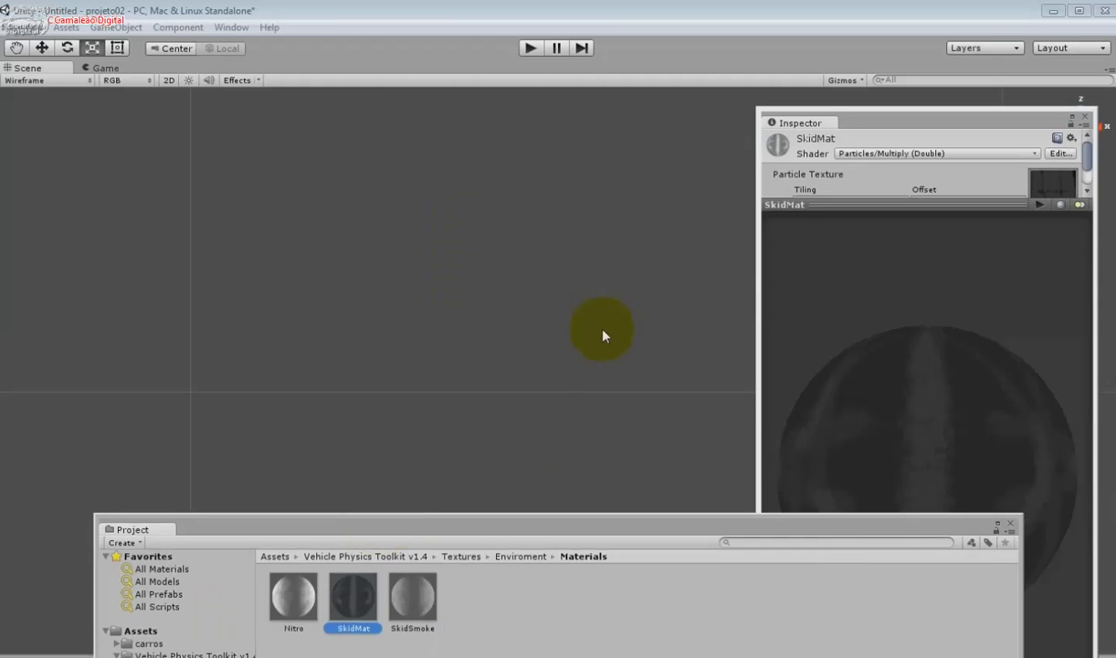
# Close the Inspector and open the Hierarchy listing Main Camera and Plane
pyautogui.click(1085, 116)
pyautogui.click(1081, 124)
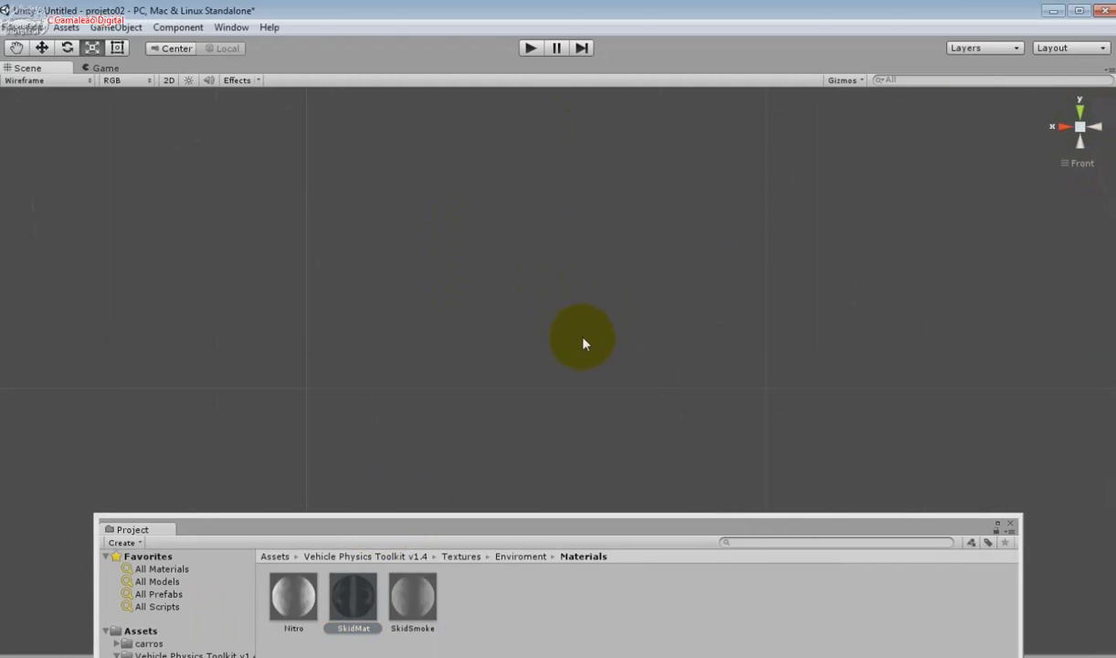
pyautogui.scroll(3, 586, 372)
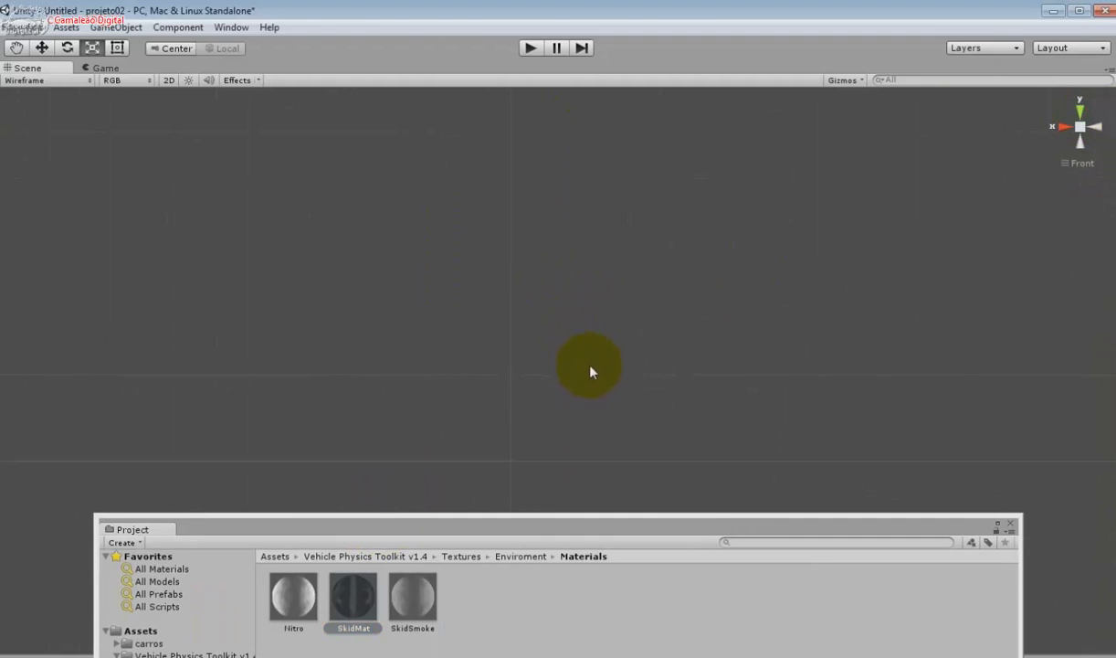
pyautogui.scroll(-1, 457, 206)
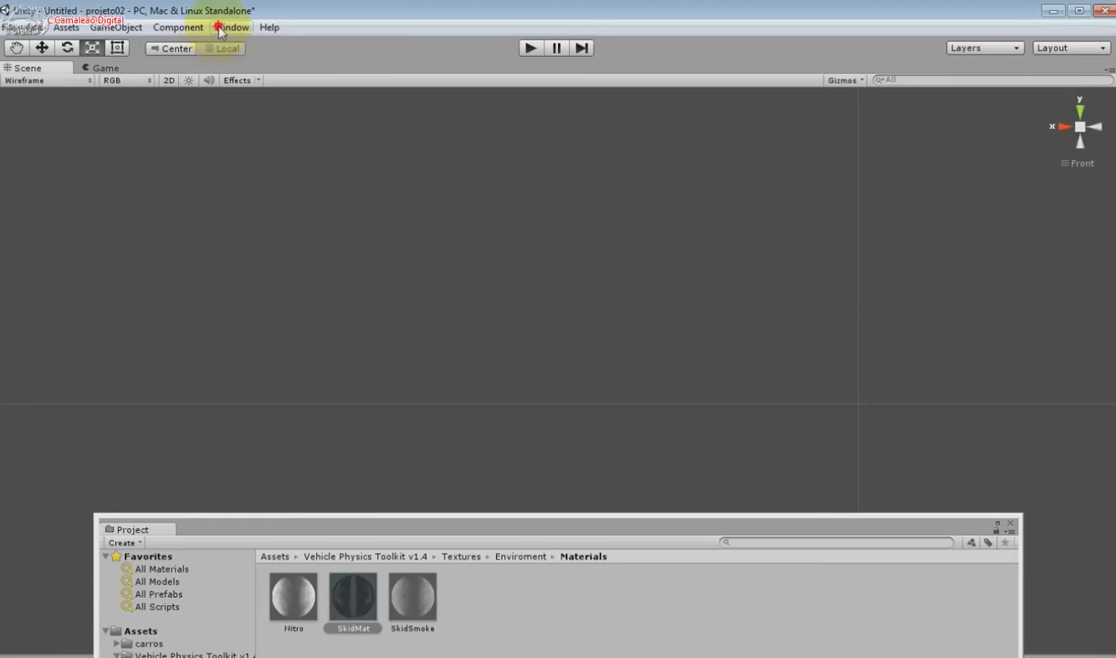
pyautogui.click(220, 28)
pyautogui.click(270, 165)
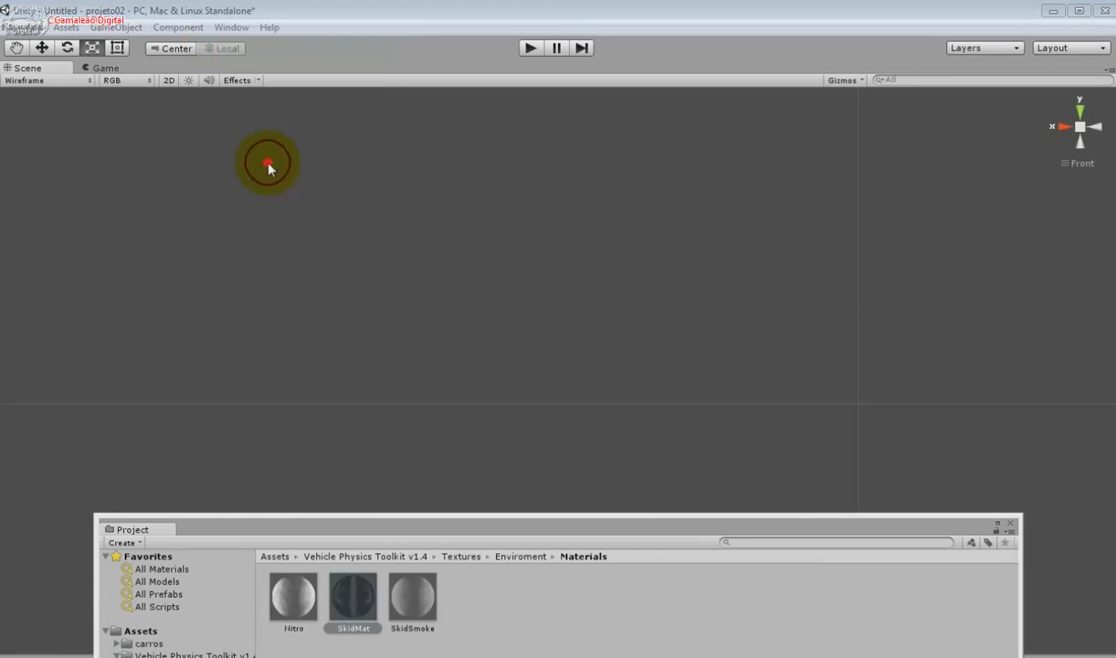
pyautogui.moveTo(942, 144); pyautogui.dragTo(977, 134)
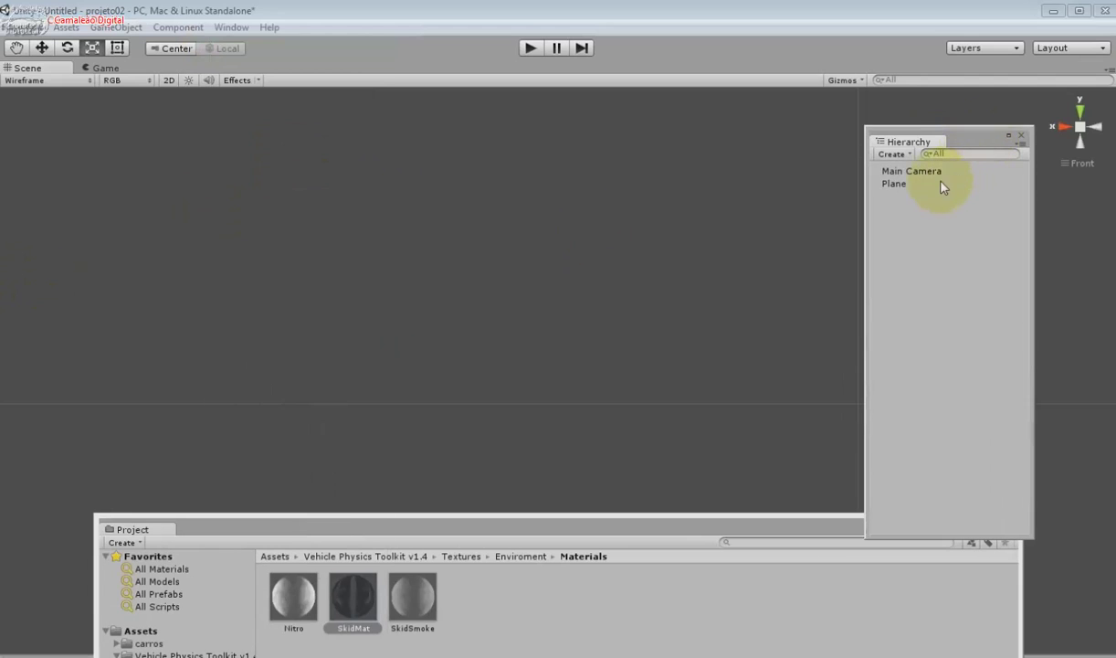
# Scale the Plane uniformly up to about 4.44 on each axis
pyautogui.click(942, 183)
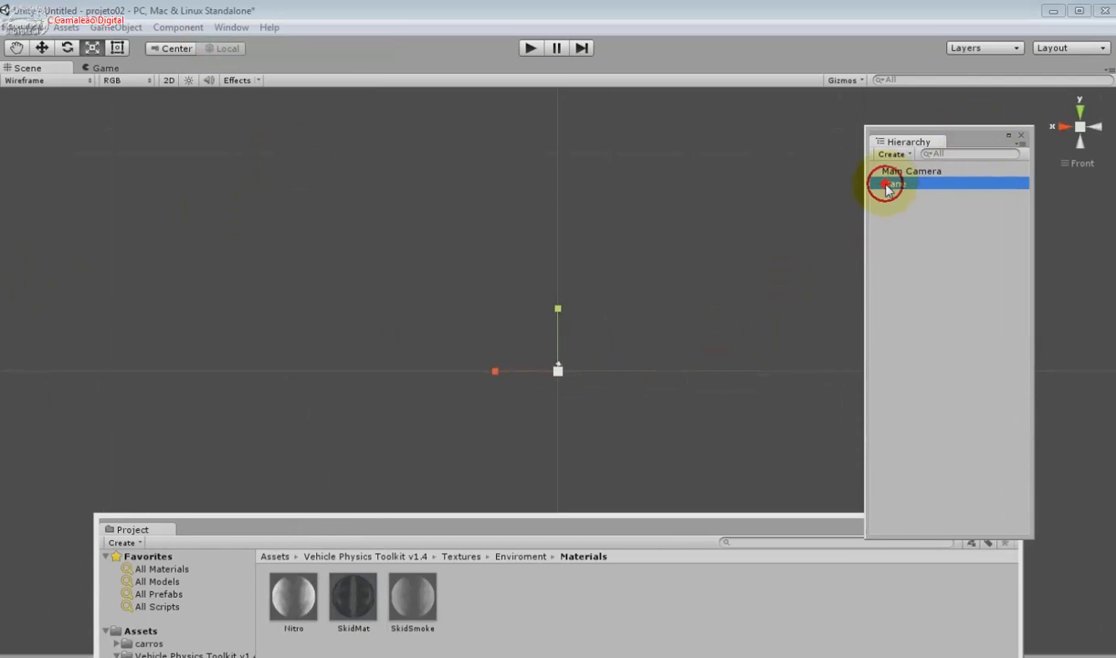
pyautogui.scroll(1, 660, 344)
pyautogui.scroll(2, 662, 344)
pyautogui.scroll(1, 661, 332)
pyautogui.scroll(2, 660, 332)
pyautogui.scroll(1, 660, 327)
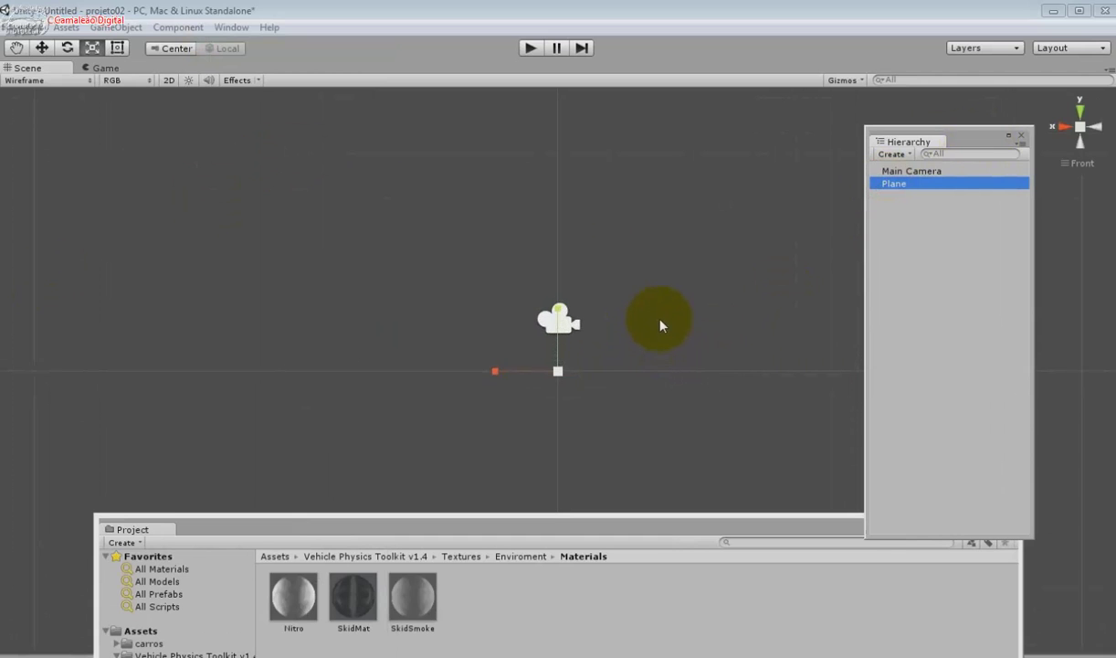
pyautogui.scroll(1, 661, 329)
pyautogui.scroll(1, 657, 334)
pyautogui.scroll(2, 653, 339)
pyautogui.scroll(2, 653, 335)
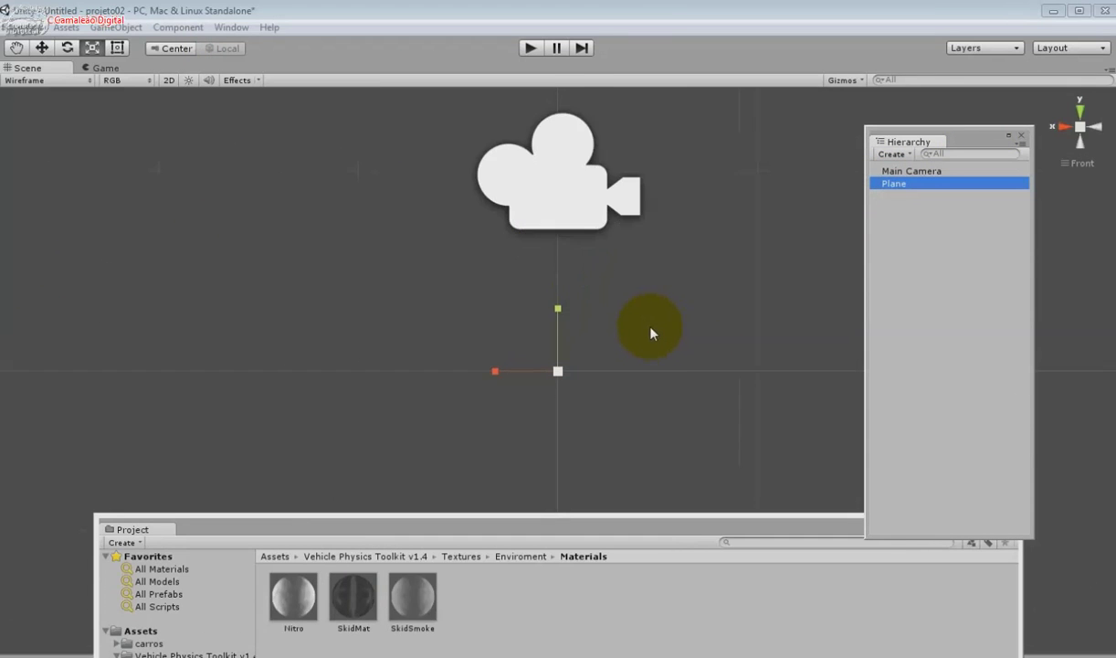
pyautogui.scroll(2, 660, 343)
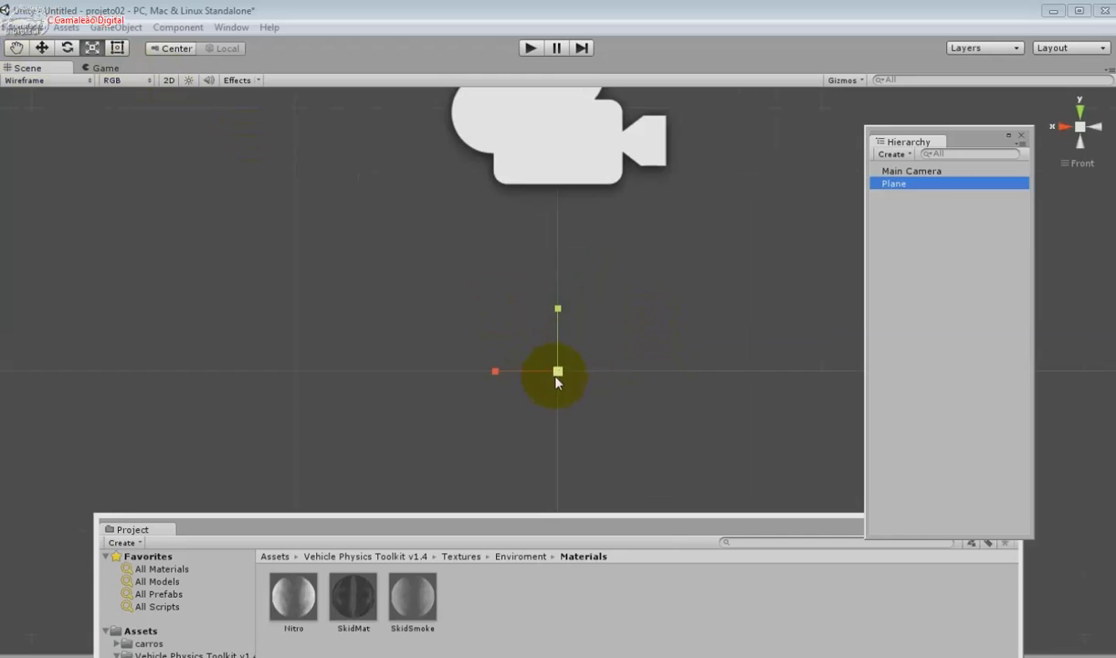
pyautogui.moveTo(555, 378); pyautogui.dragTo(557, 224)
pyautogui.moveTo(554, 43); pyautogui.dragTo(553, 411)
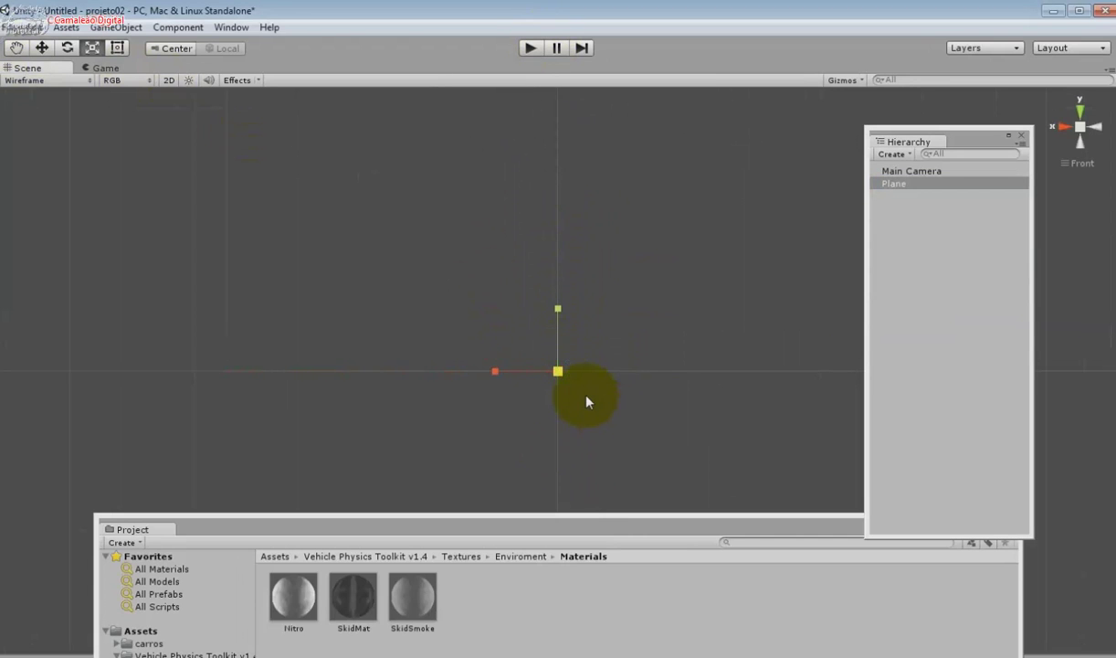
pyautogui.scroll(-2, 586, 397)
# In Top view, drag the SkidMat material onto the Plane
pyautogui.click(1083, 110)
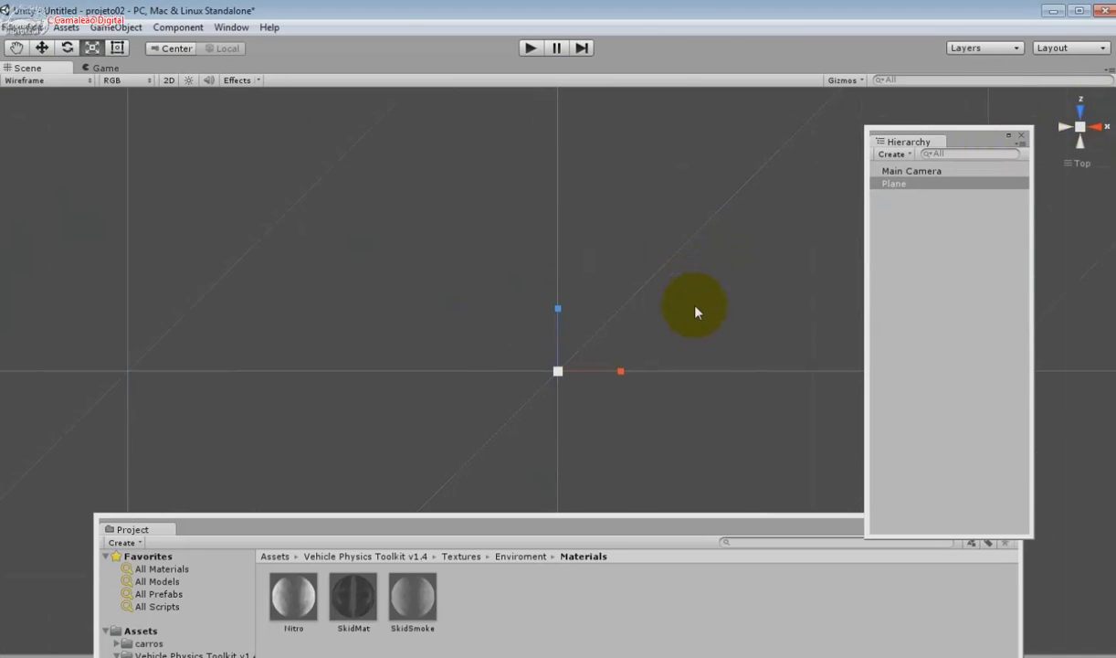
pyautogui.scroll(-3, 695, 308)
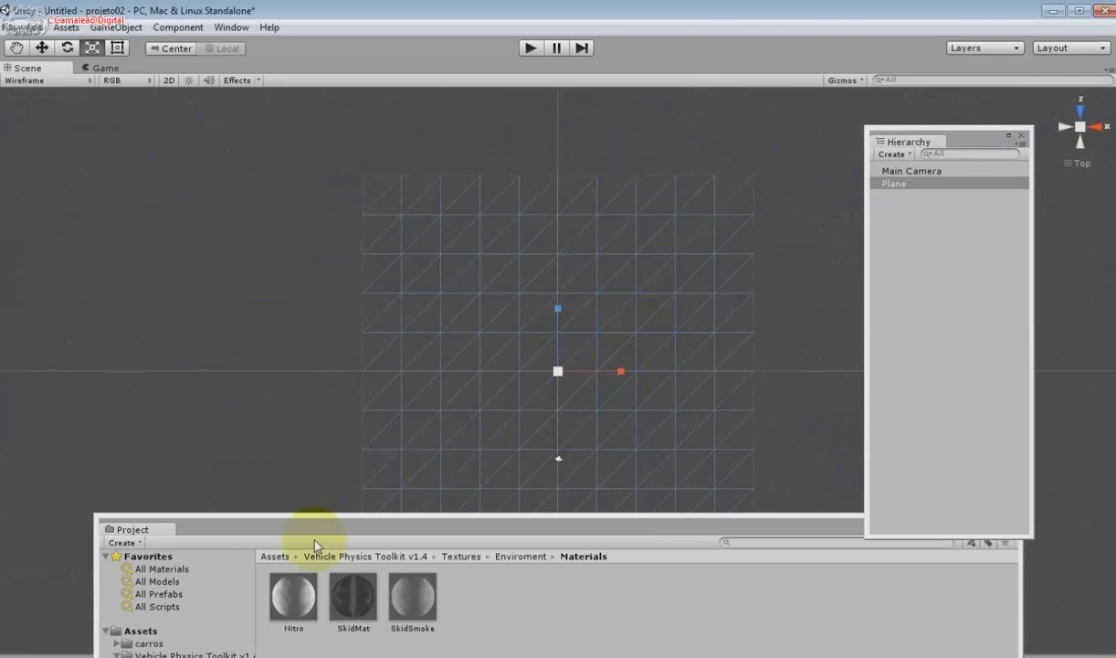
pyautogui.moveTo(353, 596)
pyautogui.mouseDown()
pyautogui.moveTo(536, 388)
pyautogui.moveTo(539, 364)
pyautogui.mouseUp()
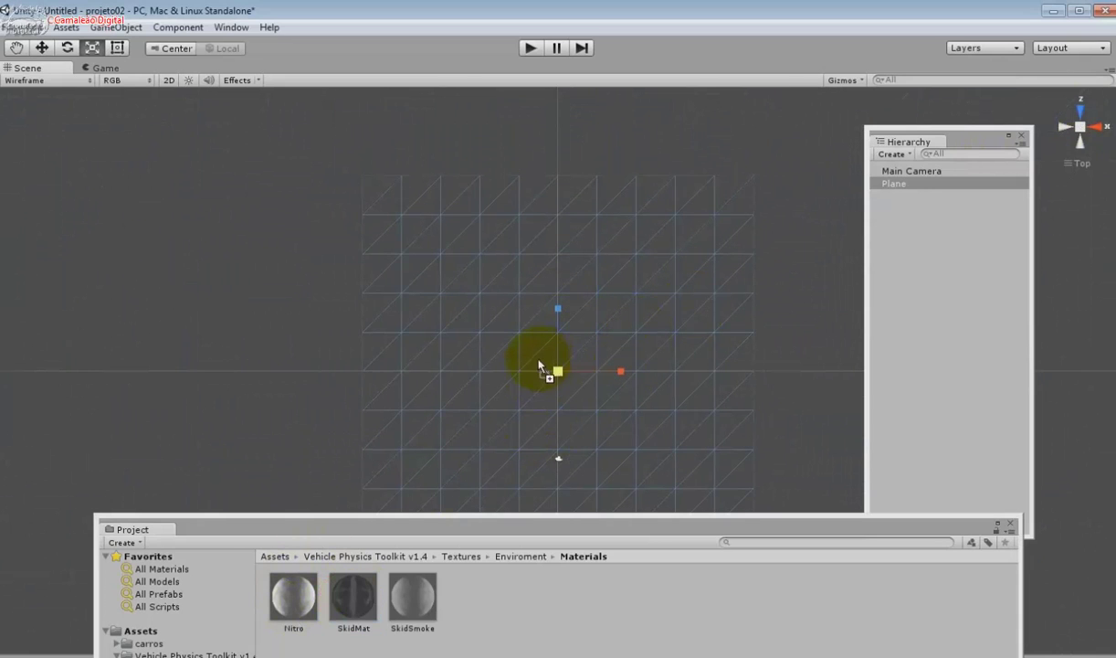
pyautogui.click(232, 27)
pyautogui.click(311, 144)
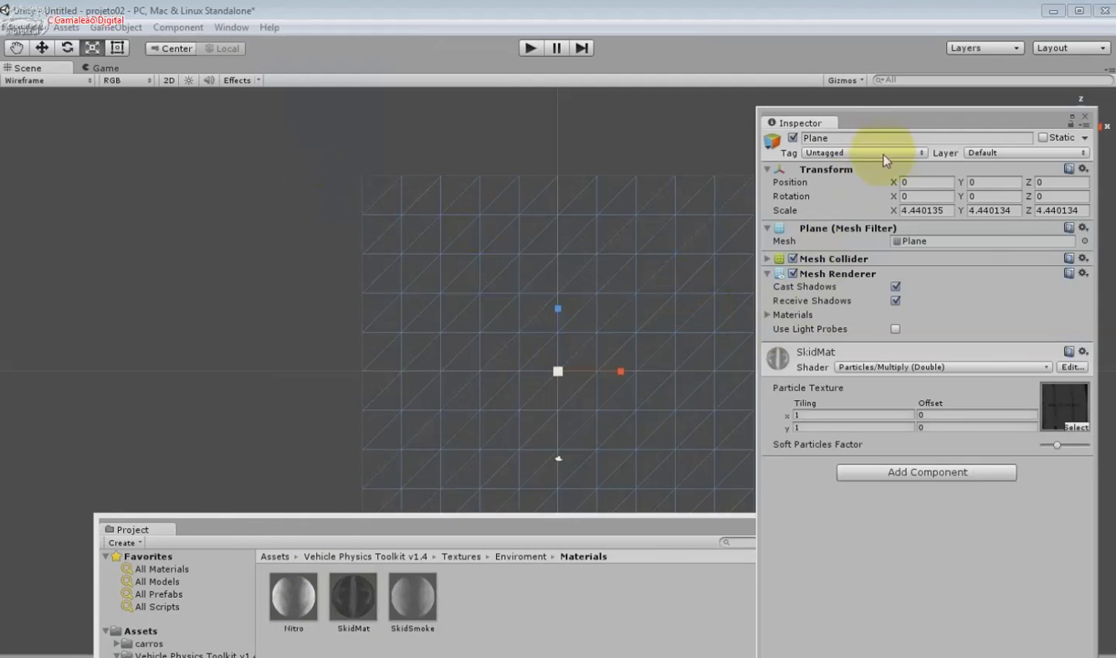
# Reopen the Project window and drag carro01 from the carros folder into the scene
pyautogui.click(656, 524)
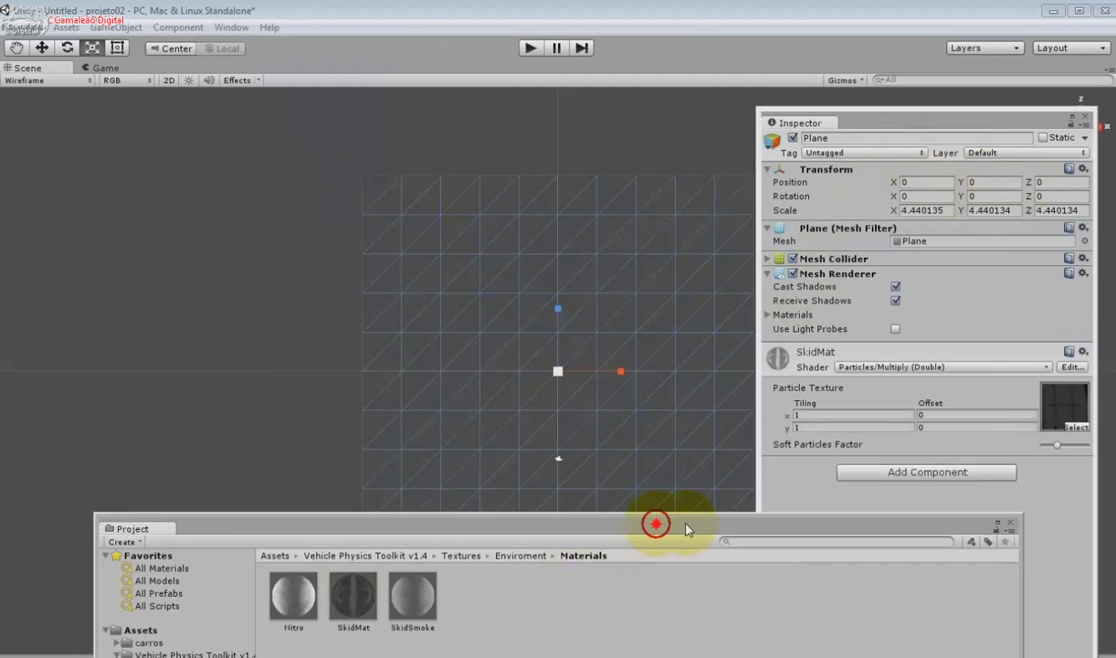
pyautogui.click(1010, 524)
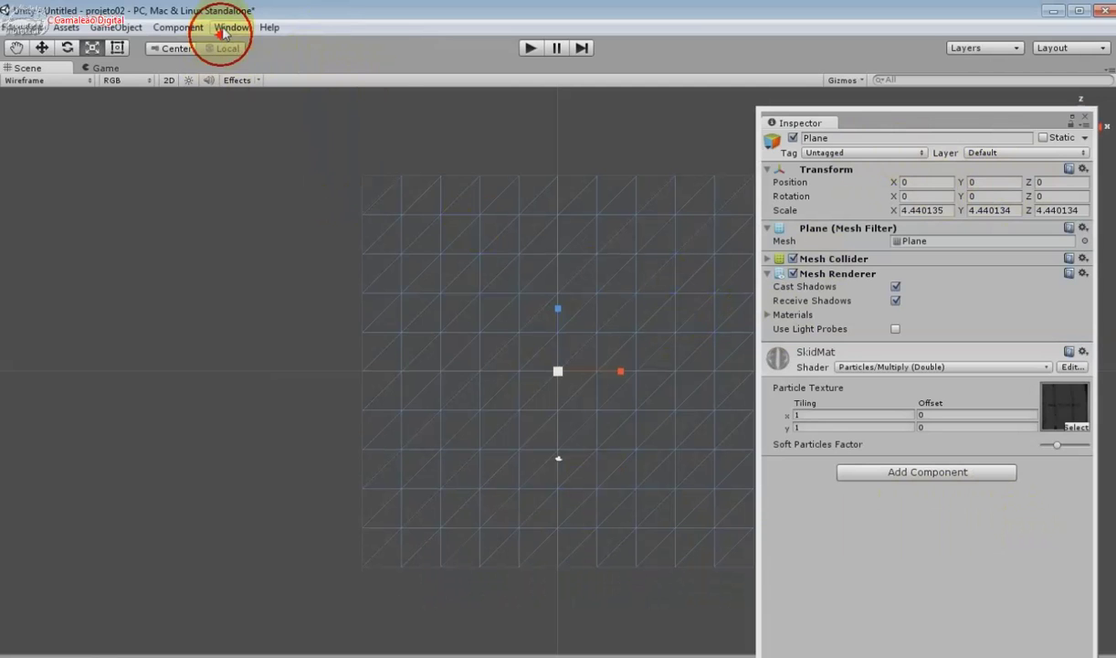
pyautogui.click(232, 26)
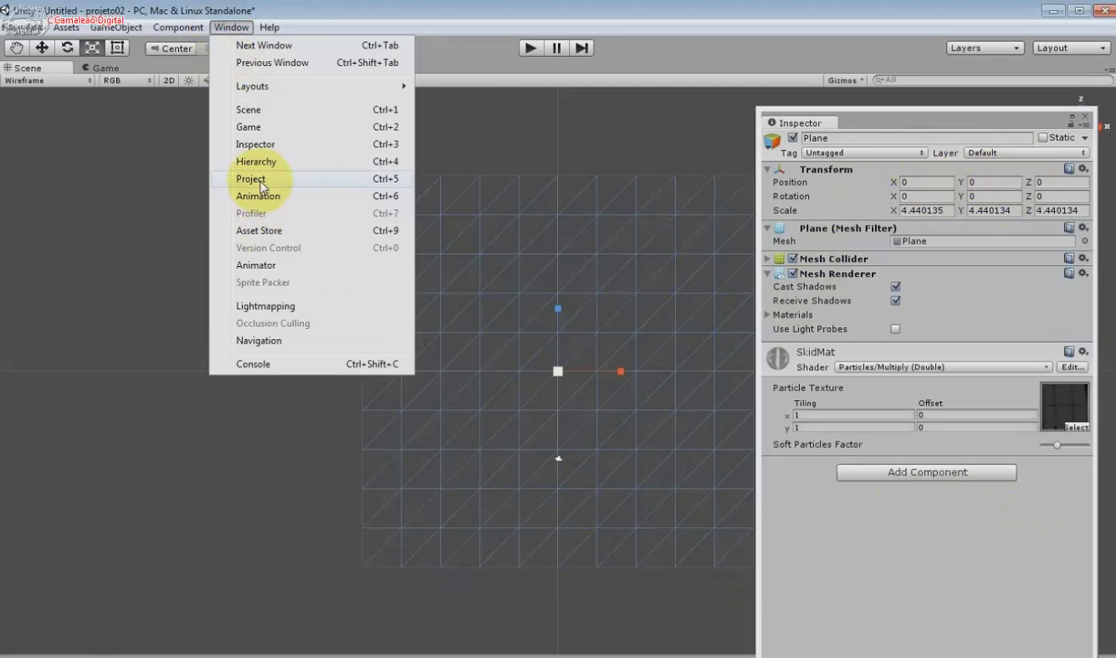
pyautogui.click(261, 180)
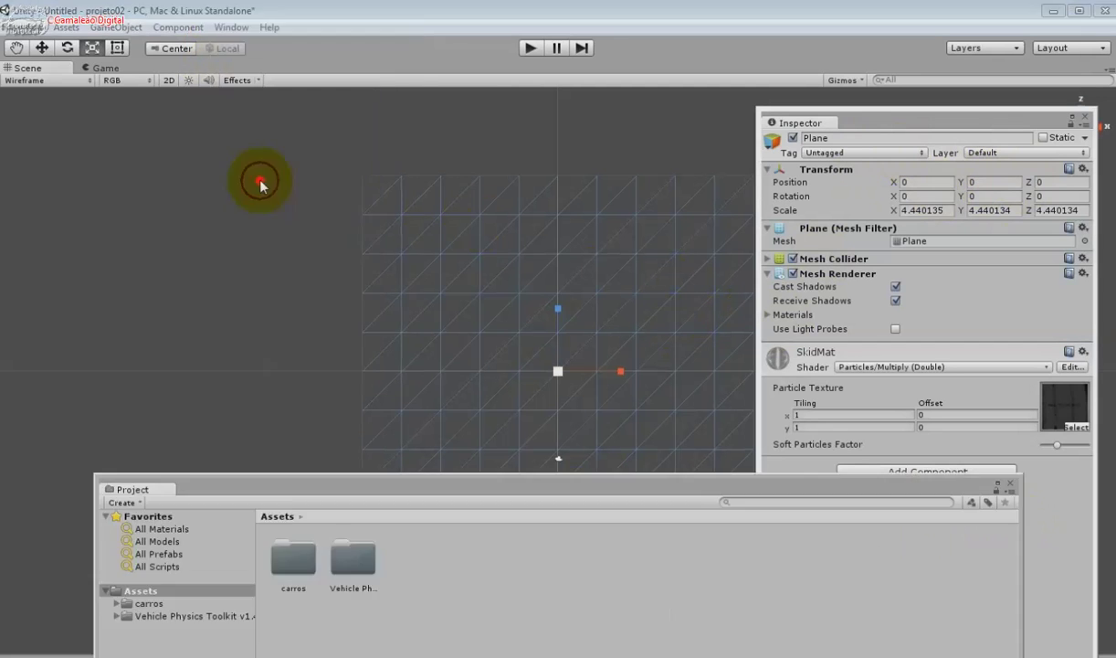
pyautogui.doubleClick(310, 552)
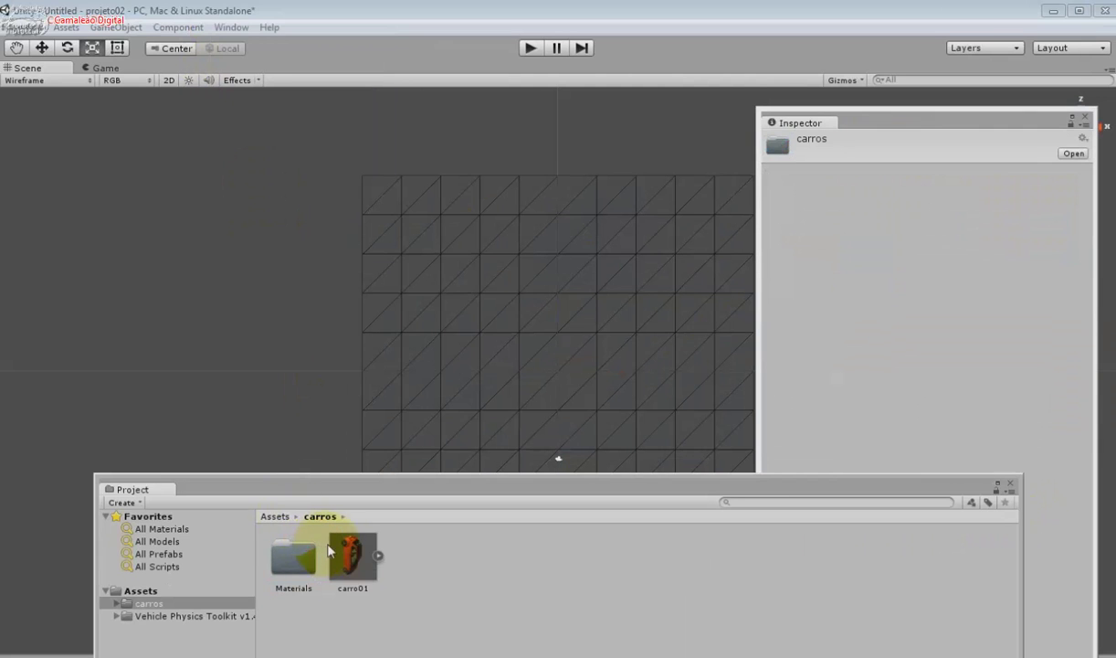
pyautogui.moveTo(324, 548); pyautogui.dragTo(518, 369)
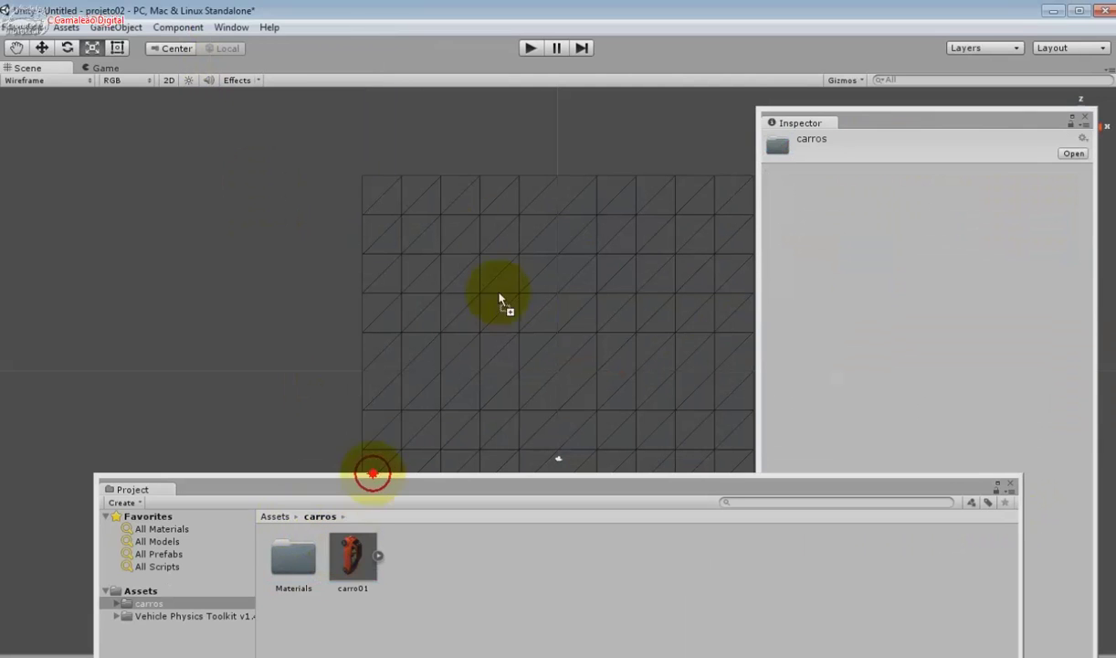
pyautogui.click(1009, 483)
pyautogui.click(231, 27)
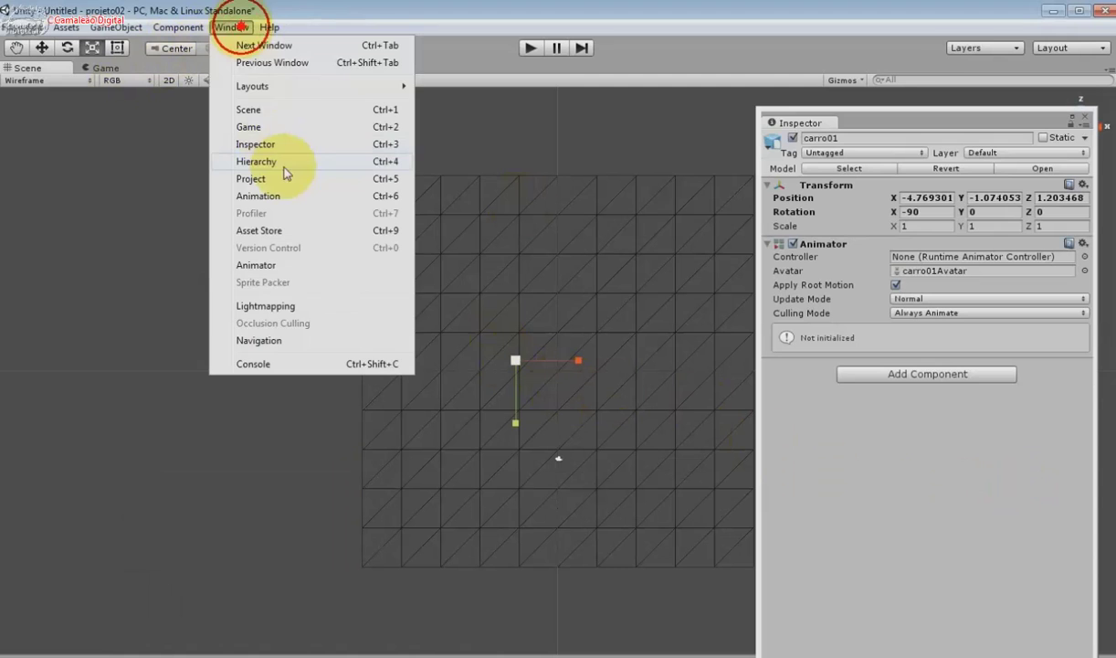
# Frame carro01 and scale it up from about 9.77 to about 177
pyautogui.click(278, 164)
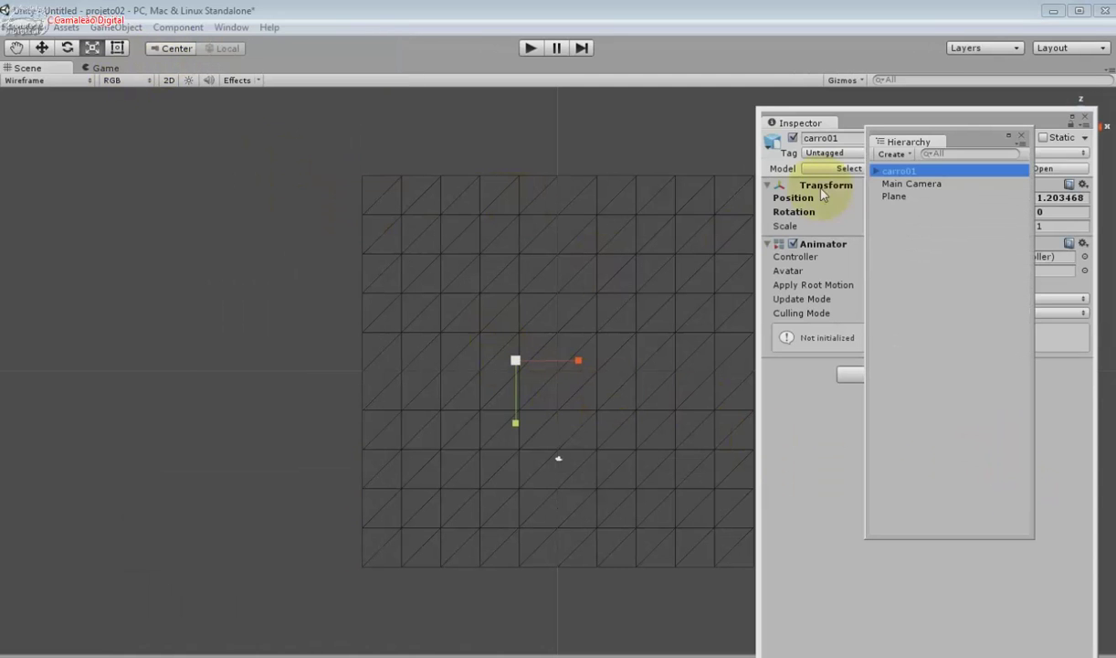
pyautogui.doubleClick(901, 174)
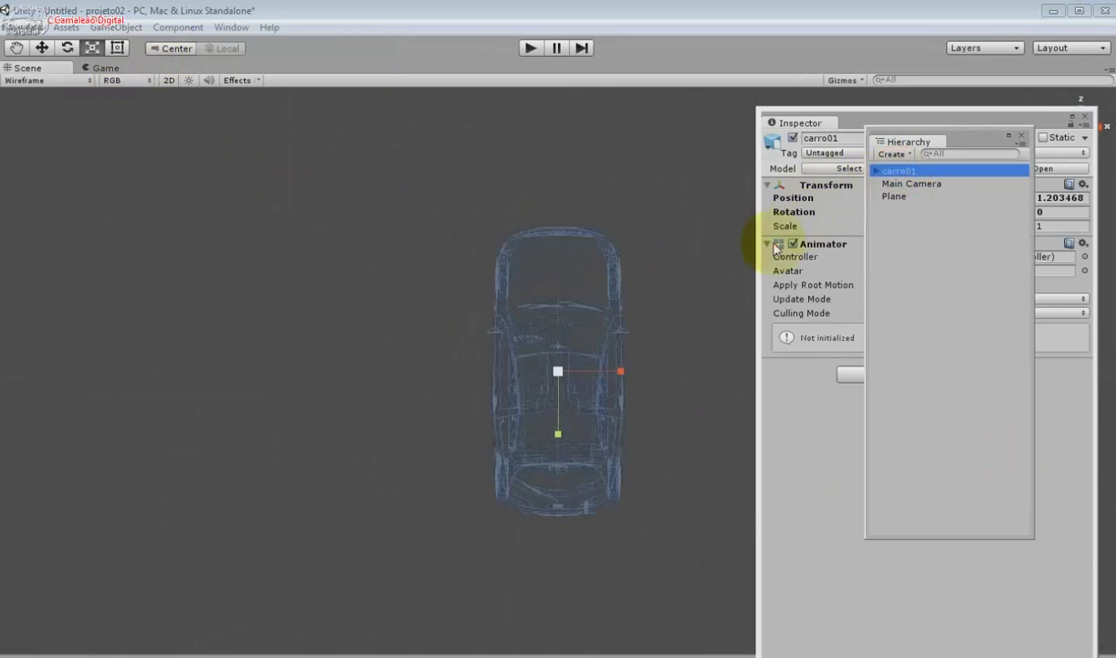
pyautogui.moveTo(559, 374); pyautogui.dragTo(731, 521)
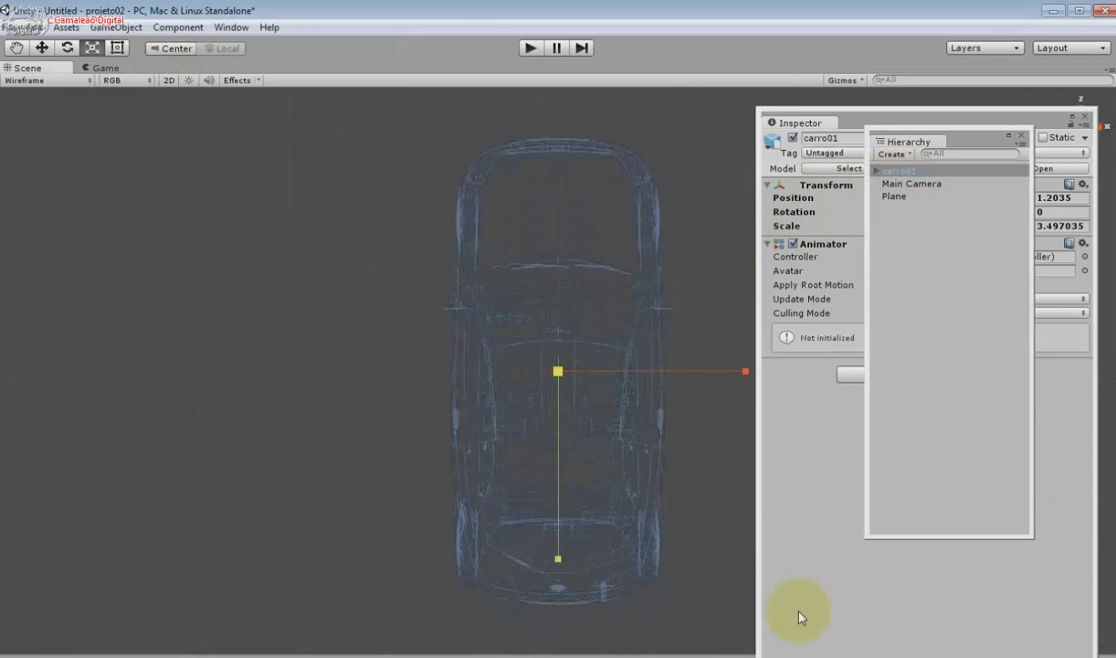
pyautogui.scroll(-2, 140, 404)
pyautogui.scroll(-3, 138, 404)
pyautogui.scroll(-2, 136, 405)
pyautogui.scroll(-1, 132, 407)
pyautogui.scroll(-2, 130, 408)
pyautogui.scroll(-2, 131, 407)
pyautogui.scroll(-2, 131, 407)
pyautogui.scroll(-2, 129, 407)
pyautogui.scroll(-2, 130, 404)
pyautogui.scroll(-2, 130, 403)
pyautogui.scroll(-2, 130, 403)
pyautogui.scroll(-1, 130, 399)
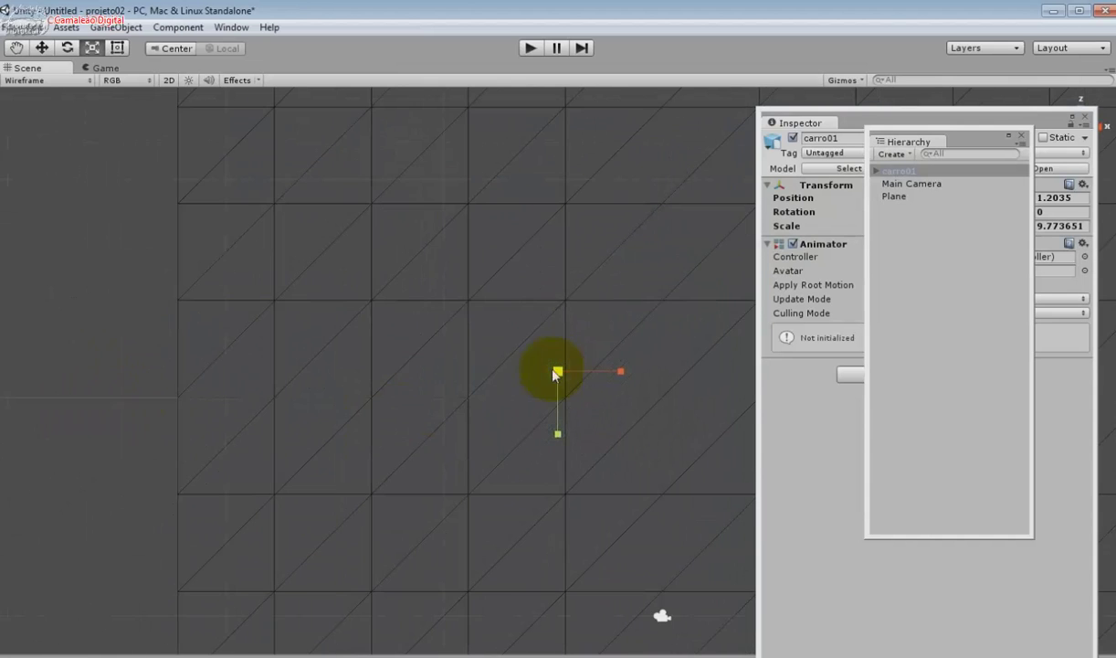
pyautogui.moveTo(557, 372); pyautogui.dragTo(310, 382)
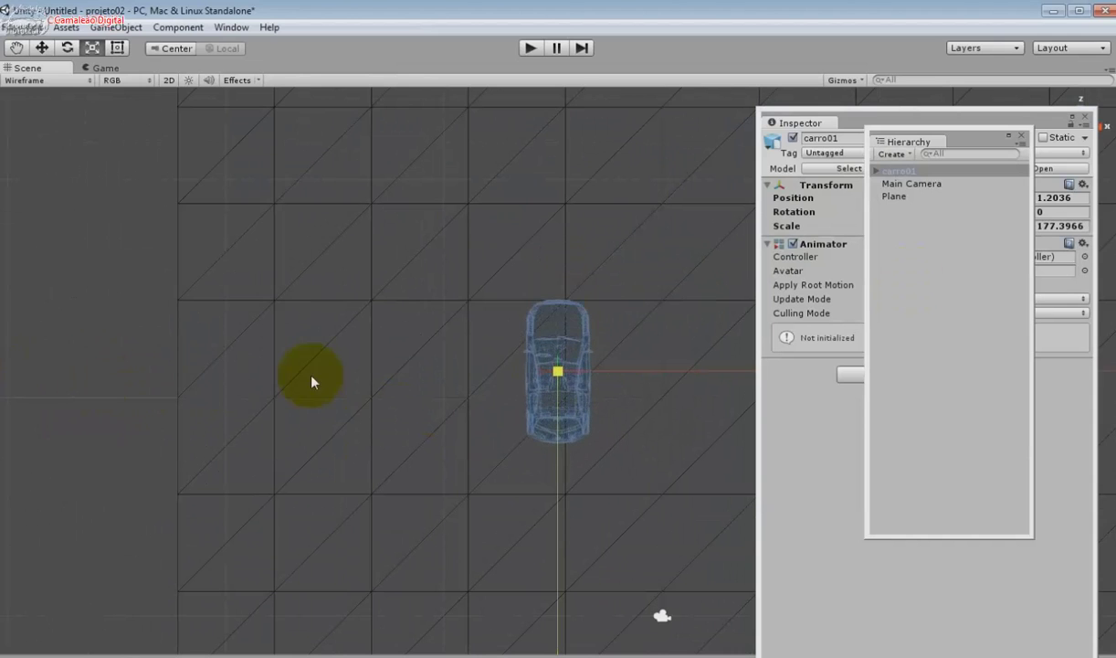
# Raise carro01 slightly above the plane and select its body child
pyautogui.click(1084, 120)
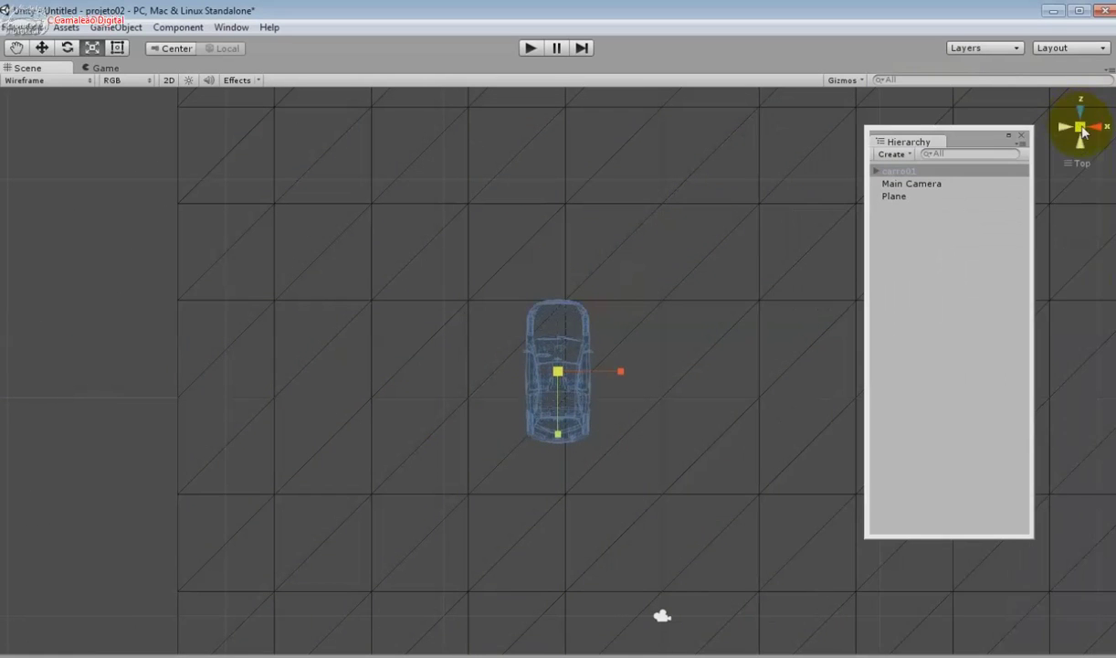
pyautogui.click(1080, 108)
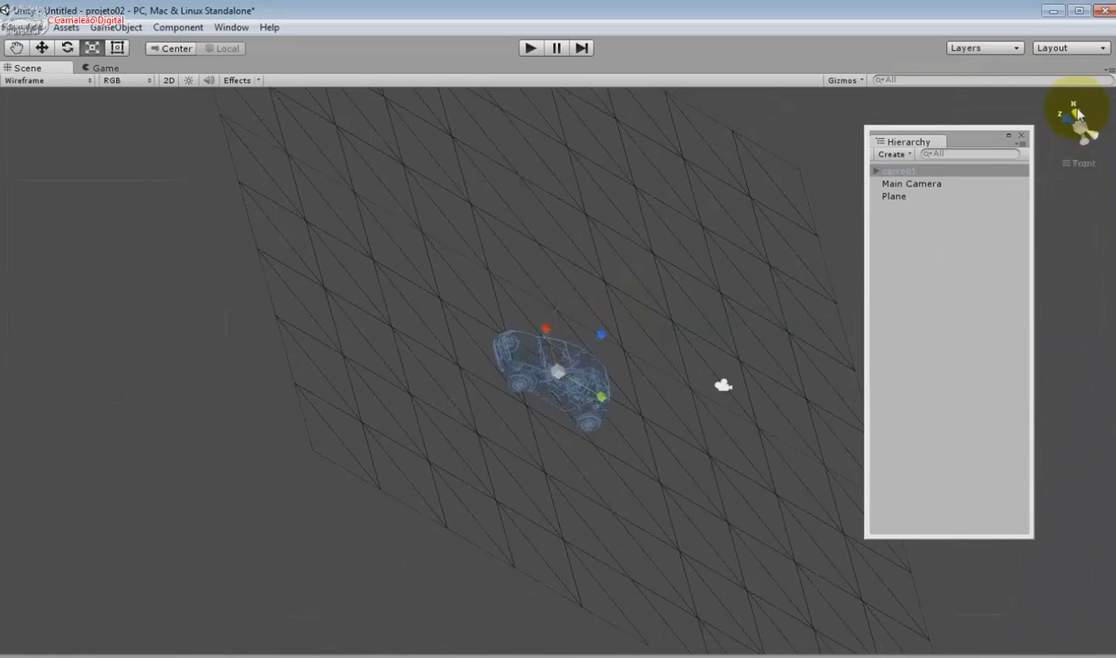
pyautogui.click(41, 47)
pyautogui.moveTo(552, 322); pyautogui.dragTo(569, 264)
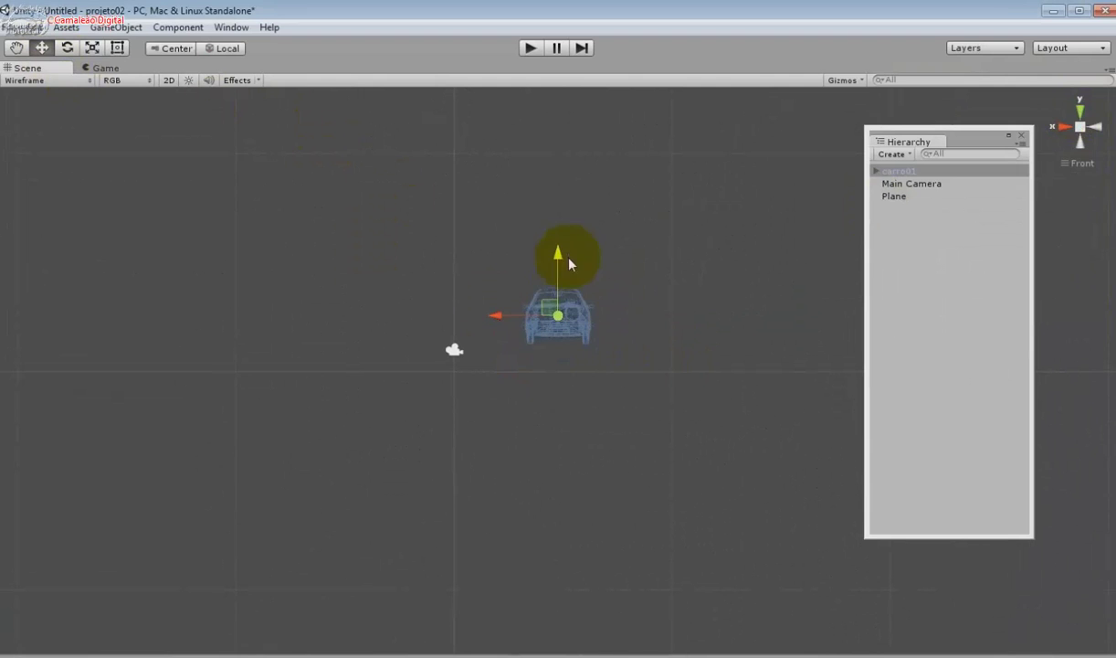
pyautogui.click(1079, 109)
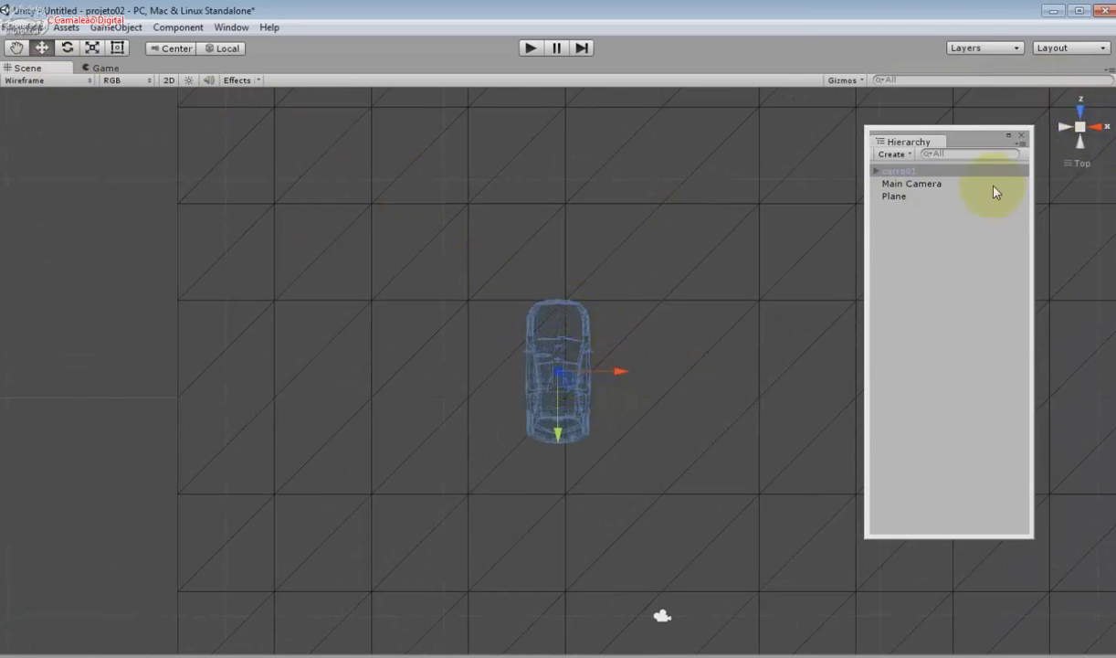
pyautogui.click(877, 170)
pyautogui.click(902, 183)
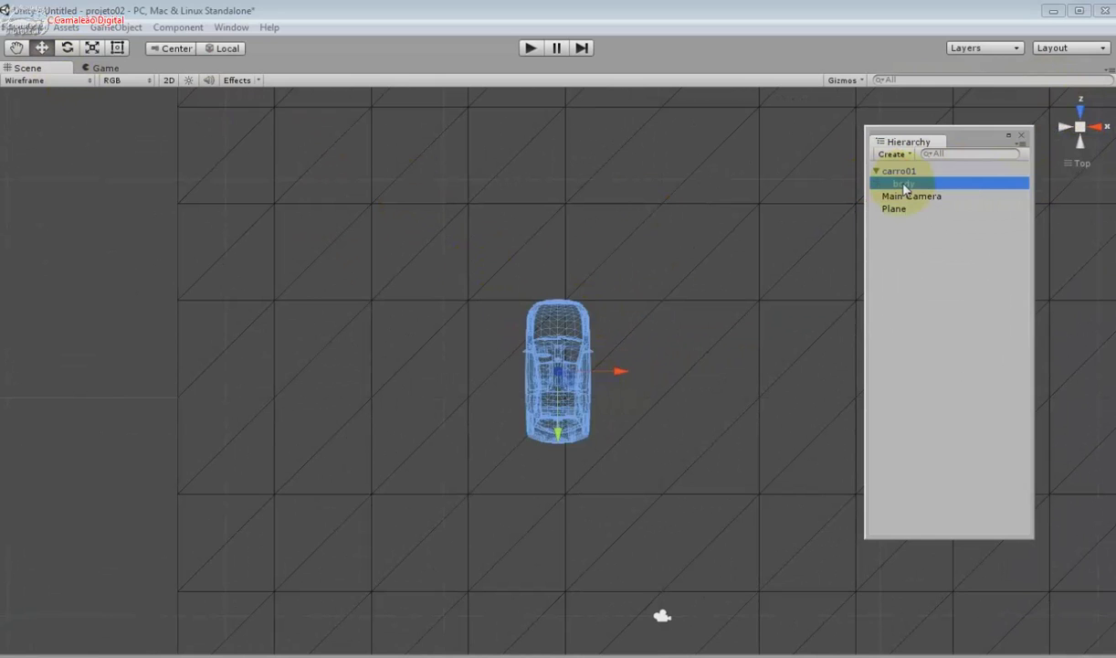
pyautogui.click(231, 27)
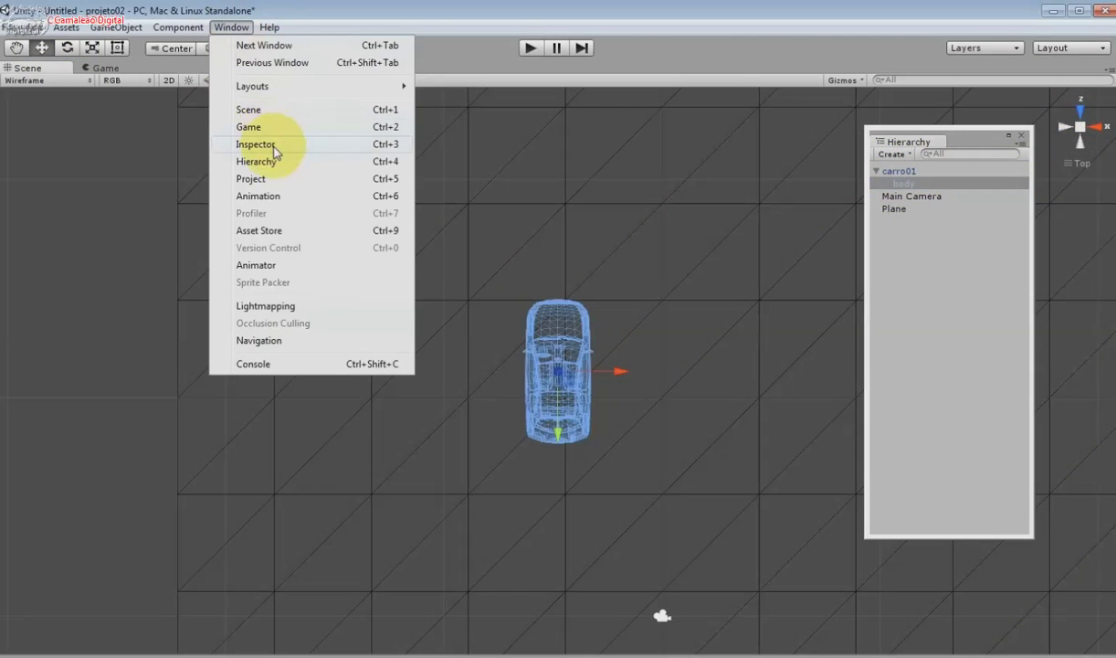
# Show the body child's Inspector with its Diffuse materials, placed left of the Scene view
pyautogui.click(261, 143)
pyautogui.moveTo(947, 130); pyautogui.dragTo(288, 33)
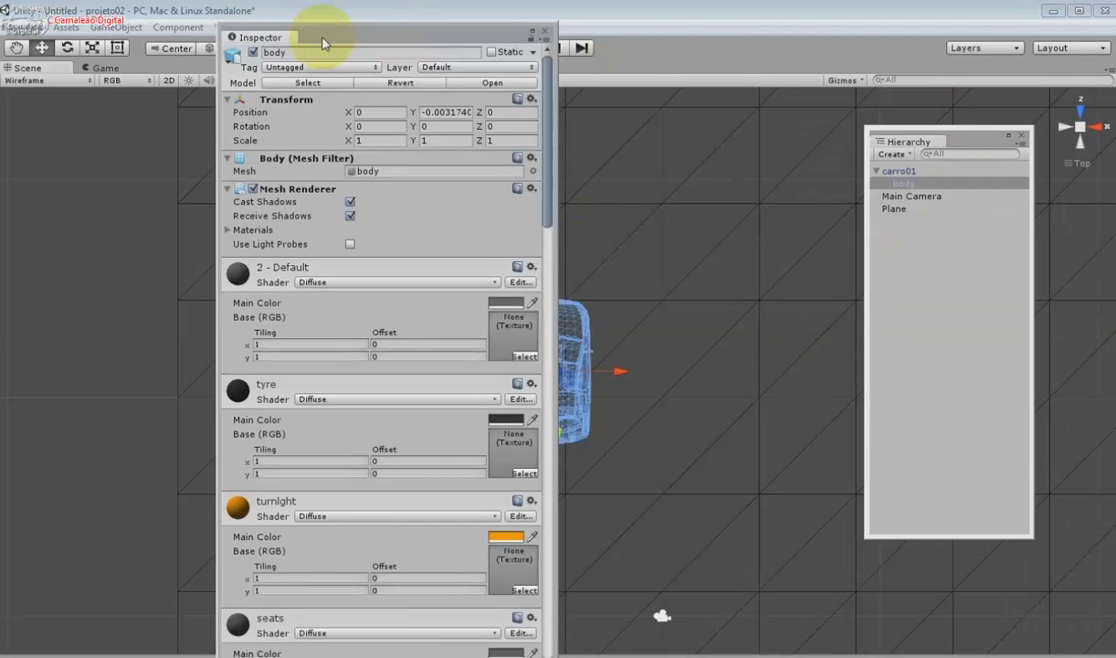
pyautogui.moveTo(295, 125); pyautogui.dragTo(277, 58)
pyautogui.moveTo(411, 154)
pyautogui.mouseDown()
pyautogui.moveTo(442, 442)
pyautogui.moveTo(411, 145)
pyautogui.mouseUp()
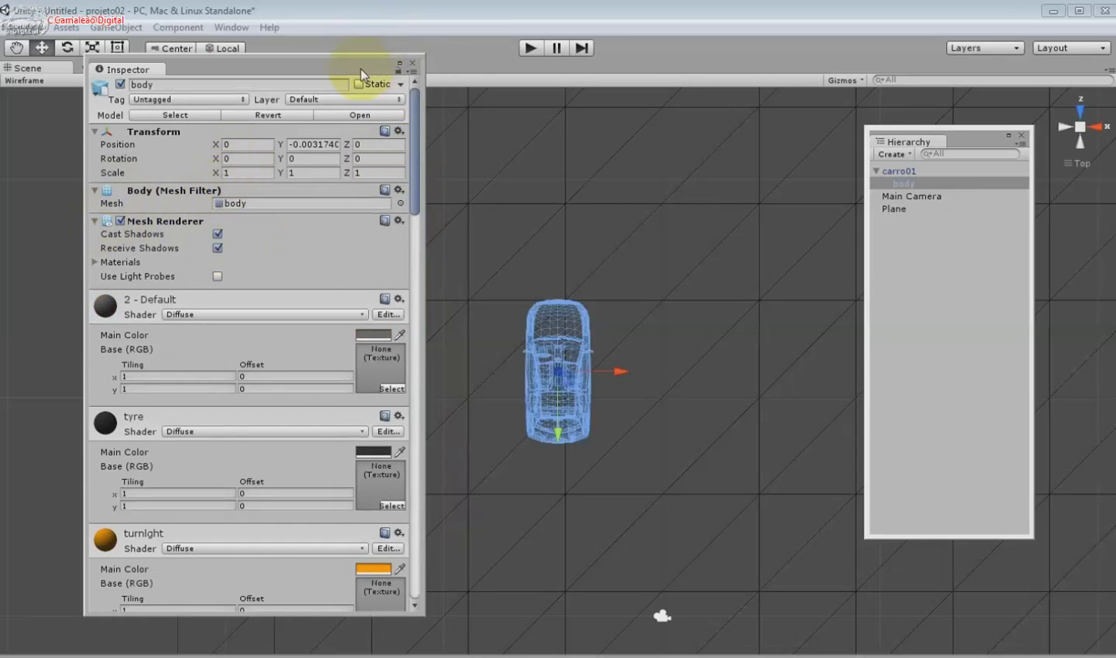
pyautogui.moveTo(374, 68); pyautogui.dragTo(324, 86)
pyautogui.click(116, 28)
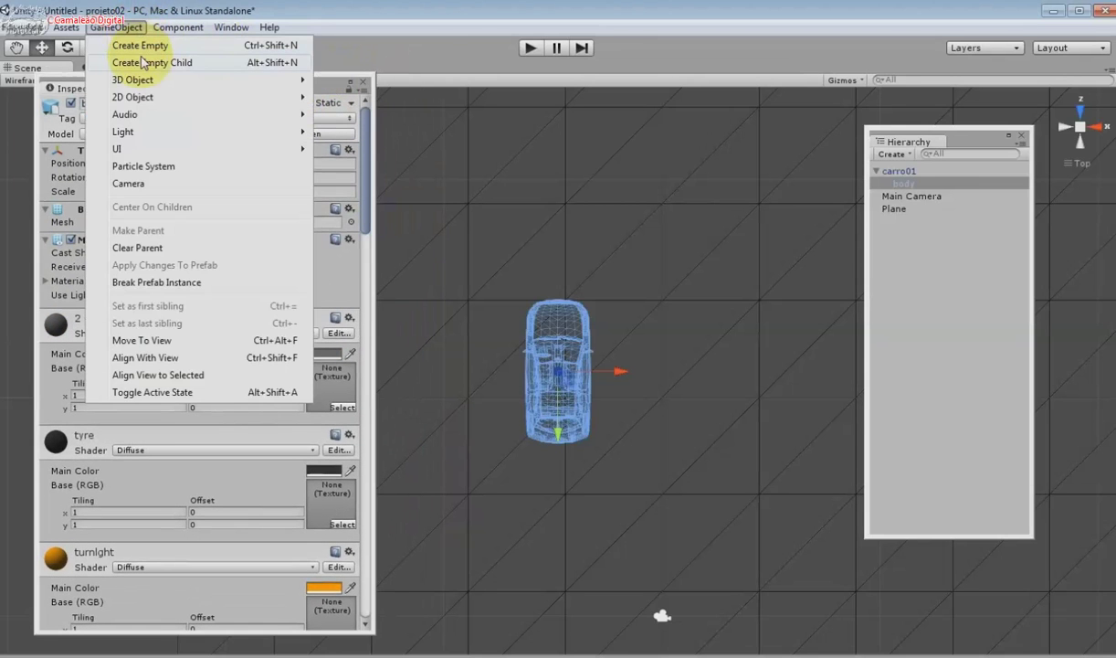
pyautogui.moveTo(148, 85)
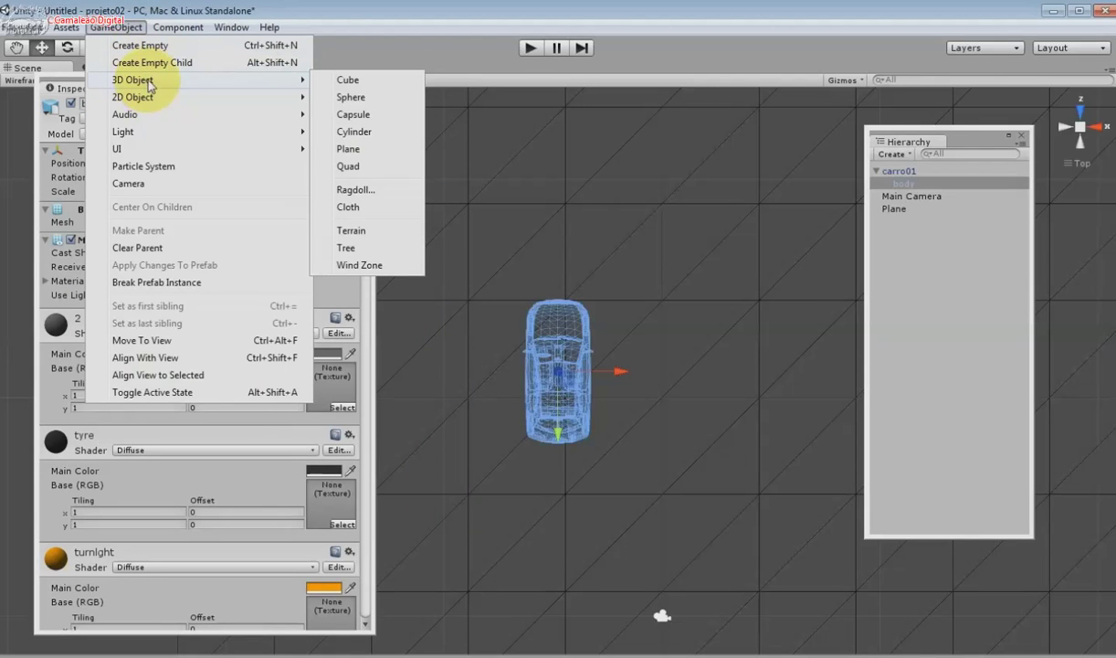
# Close the Inspector and Hierarchy panels without adding any physics component
pyautogui.moveTo(158, 32)
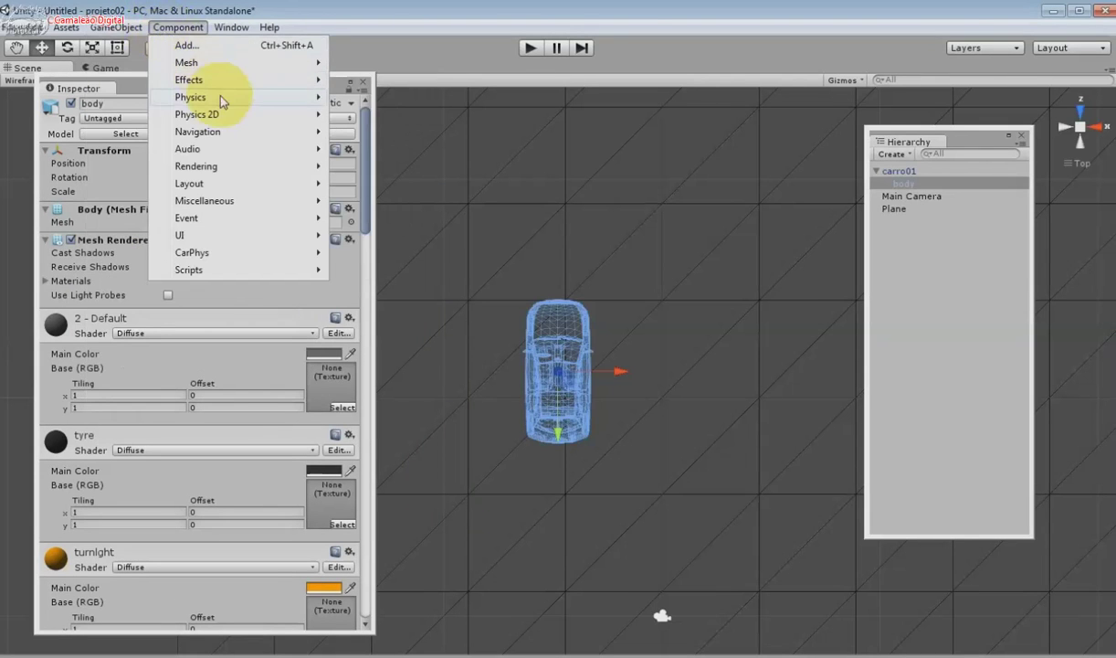
pyautogui.moveTo(214, 97)
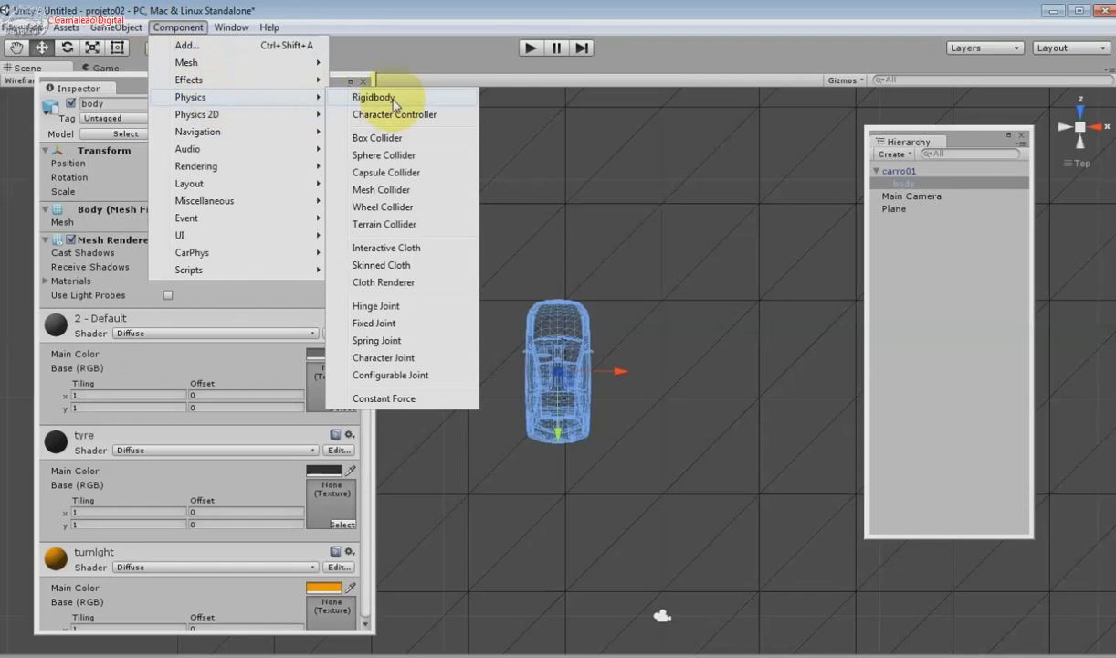
pyautogui.click(640, 32)
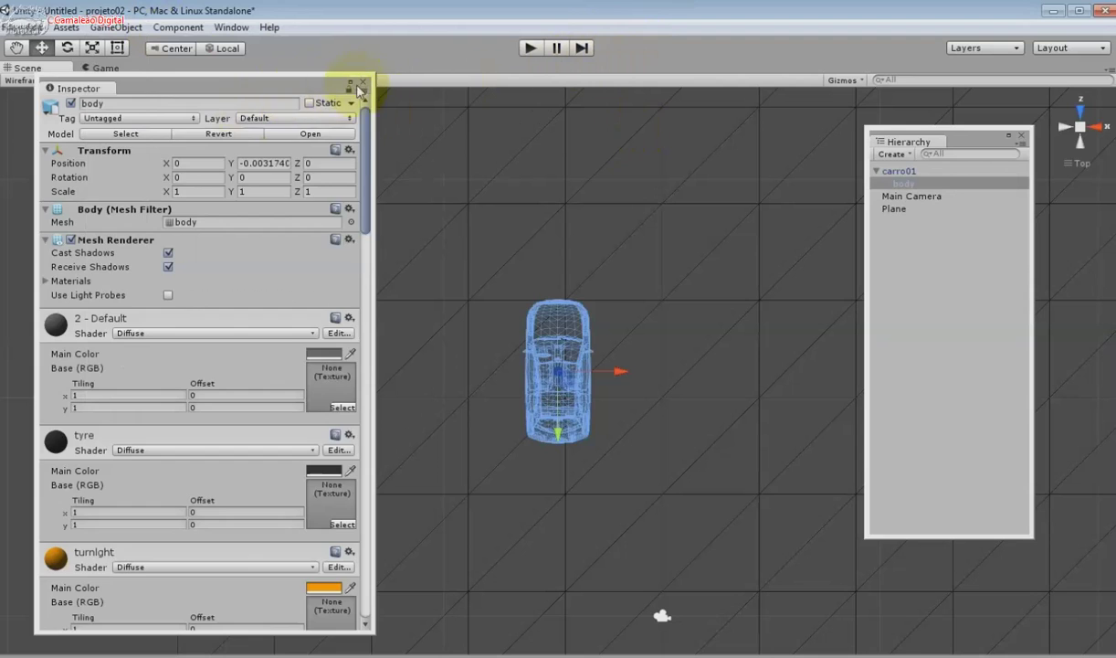
pyautogui.click(362, 82)
pyautogui.moveTo(942, 142)
pyautogui.mouseDown()
pyautogui.moveTo(1115, 0)
pyautogui.moveTo(1086, 265)
pyautogui.mouseUp()
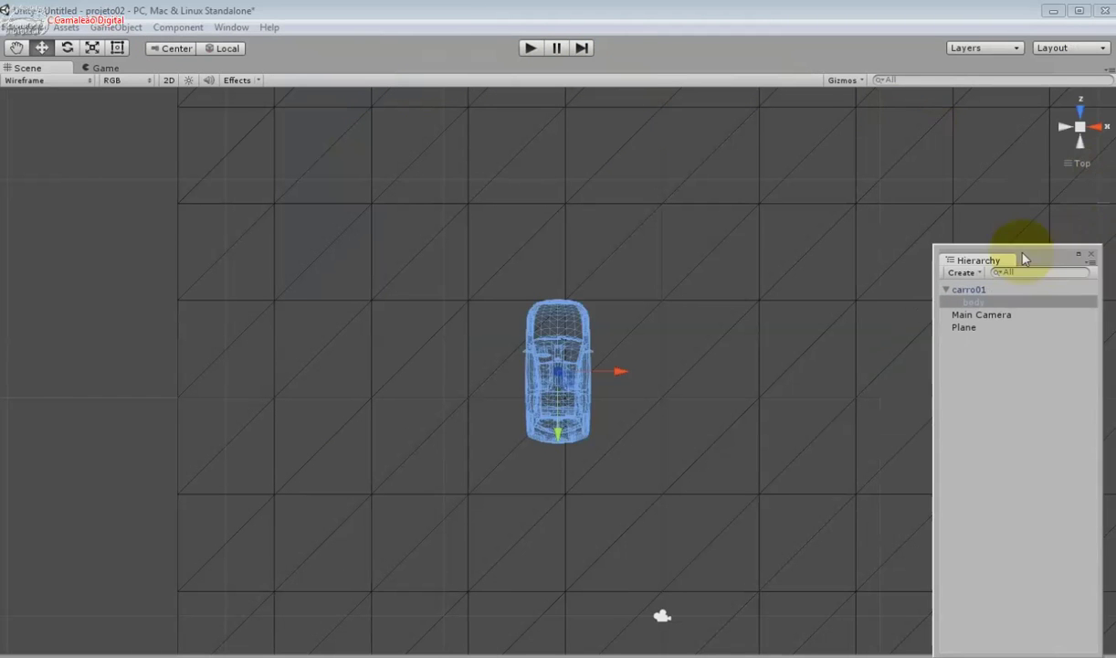
pyautogui.click(1089, 253)
# Orbit the Scene view into a 3D angle showing the car on the plane
pyautogui.click(1081, 111)
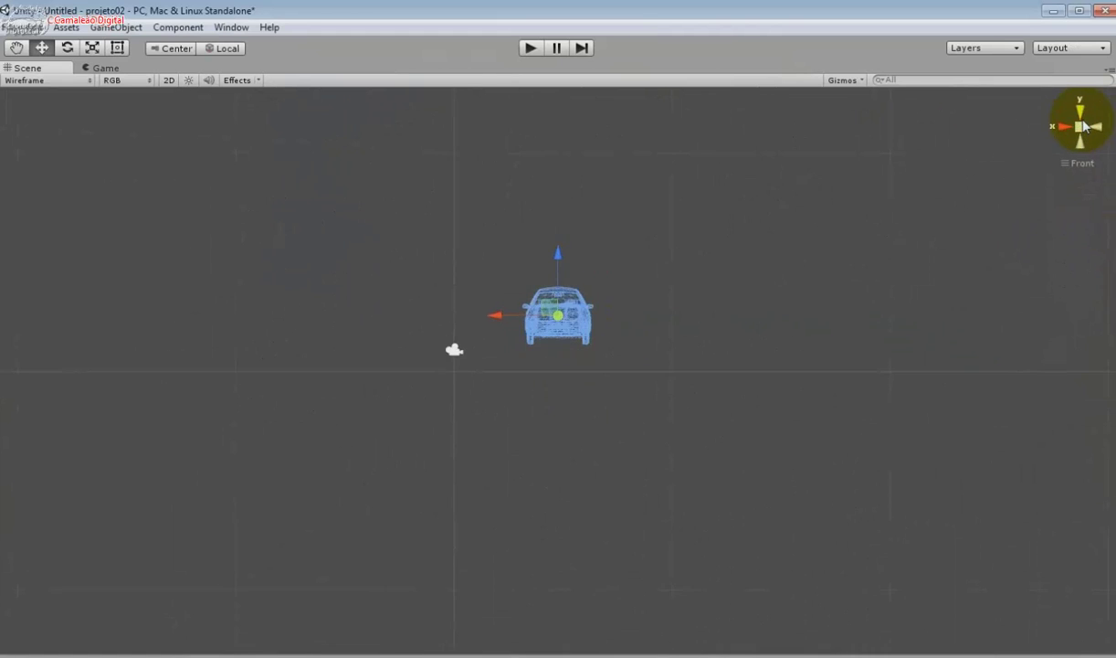
pyautogui.click(1082, 115)
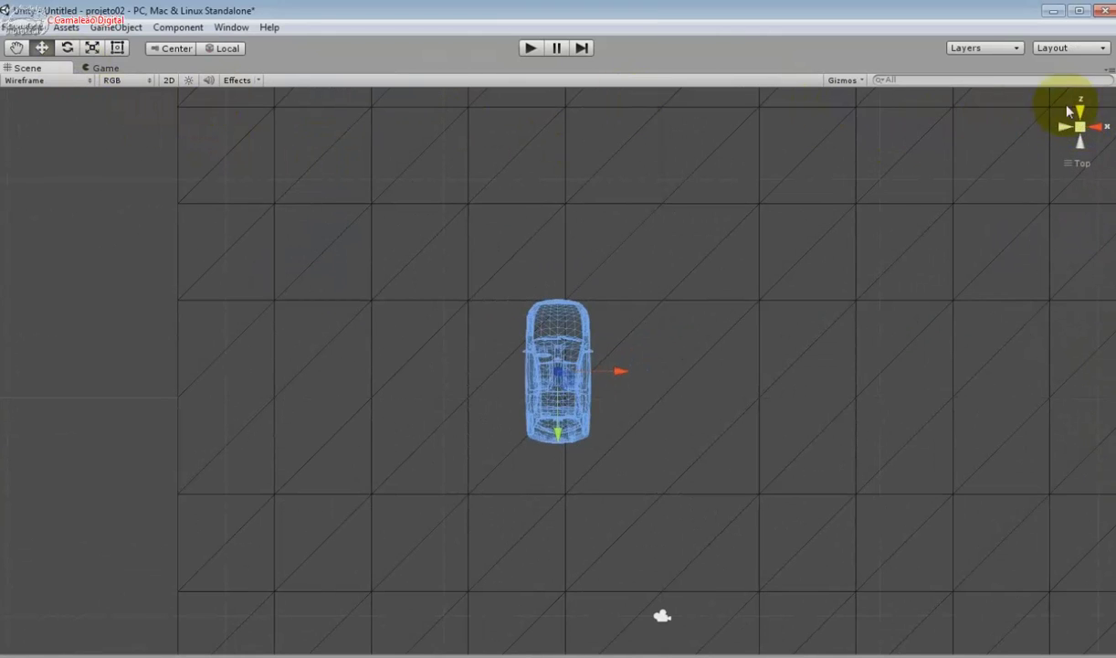
pyautogui.click(1078, 110)
pyautogui.click(1080, 108)
pyautogui.click(1081, 109)
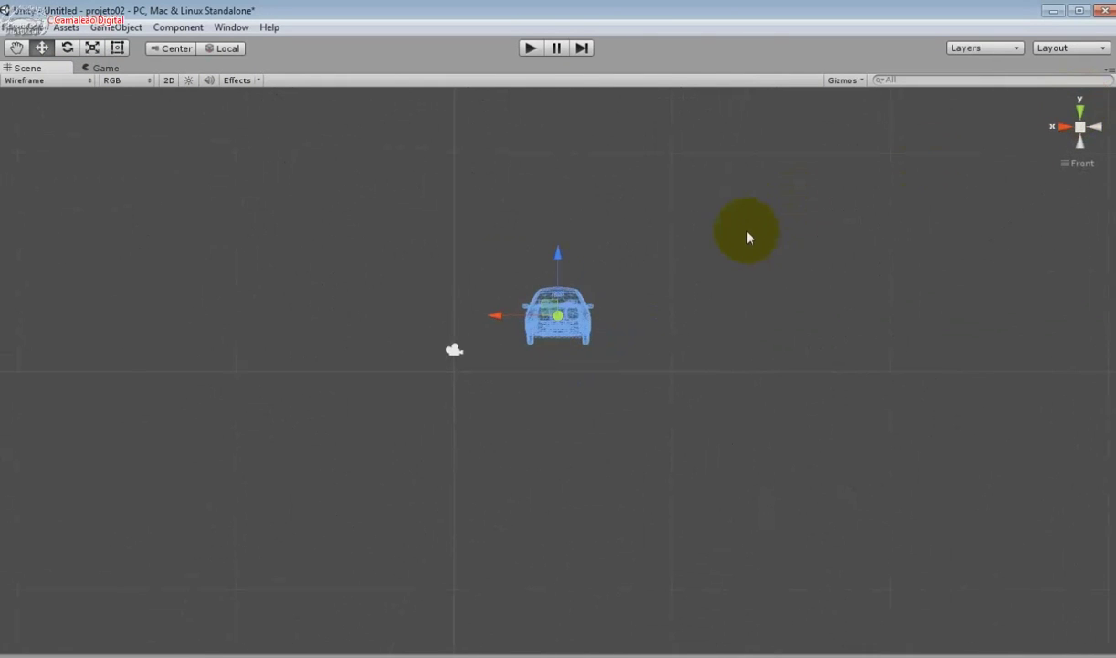
pyautogui.keyDown('alt'); pyautogui.moveTo(750, 236); pyautogui.dragTo(610, 325); pyautogui.keyUp('alt')
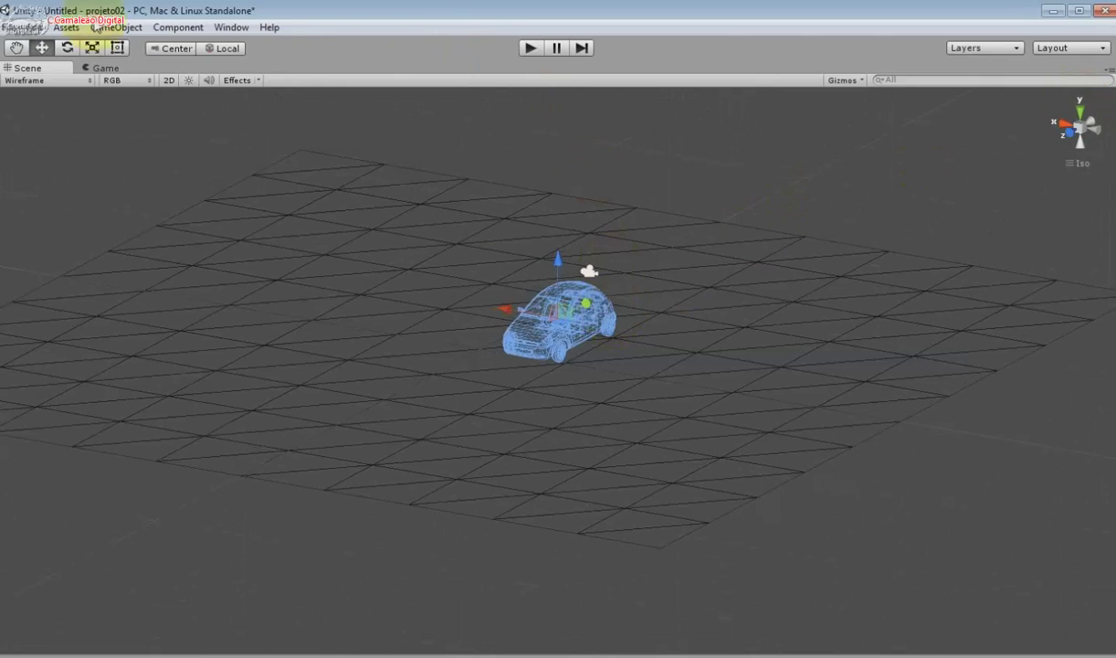
pyautogui.click(16, 27)
# Save the scene as exercicio01 in Vehicle Physics Toolkit v1.4 > Scenes
pyautogui.click(30, 84)
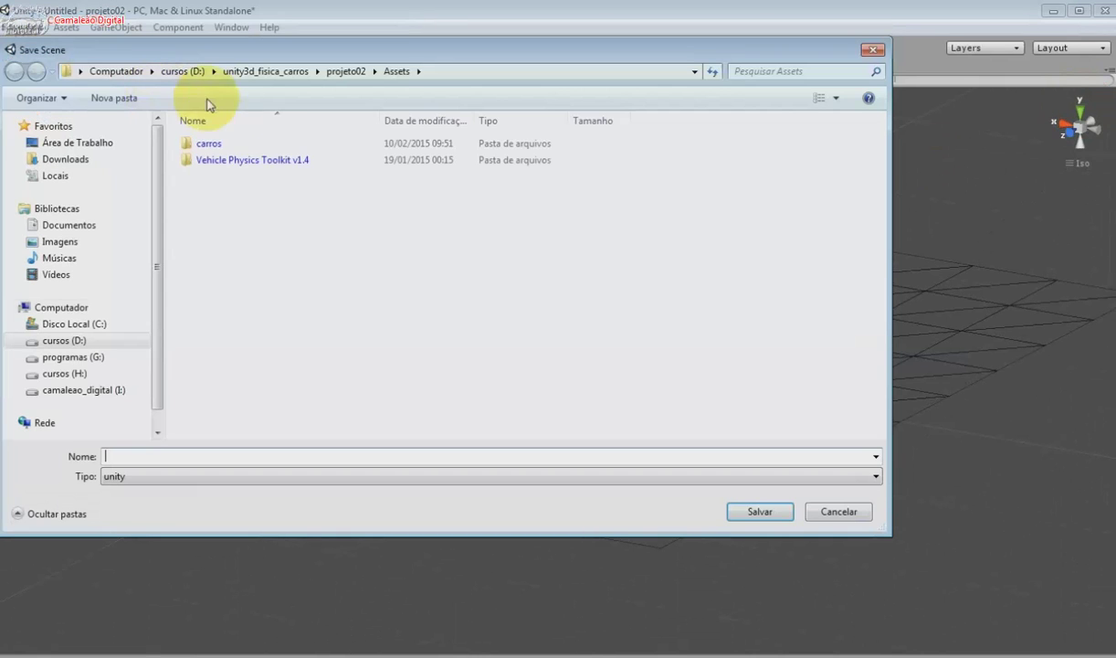
pyautogui.click(229, 159)
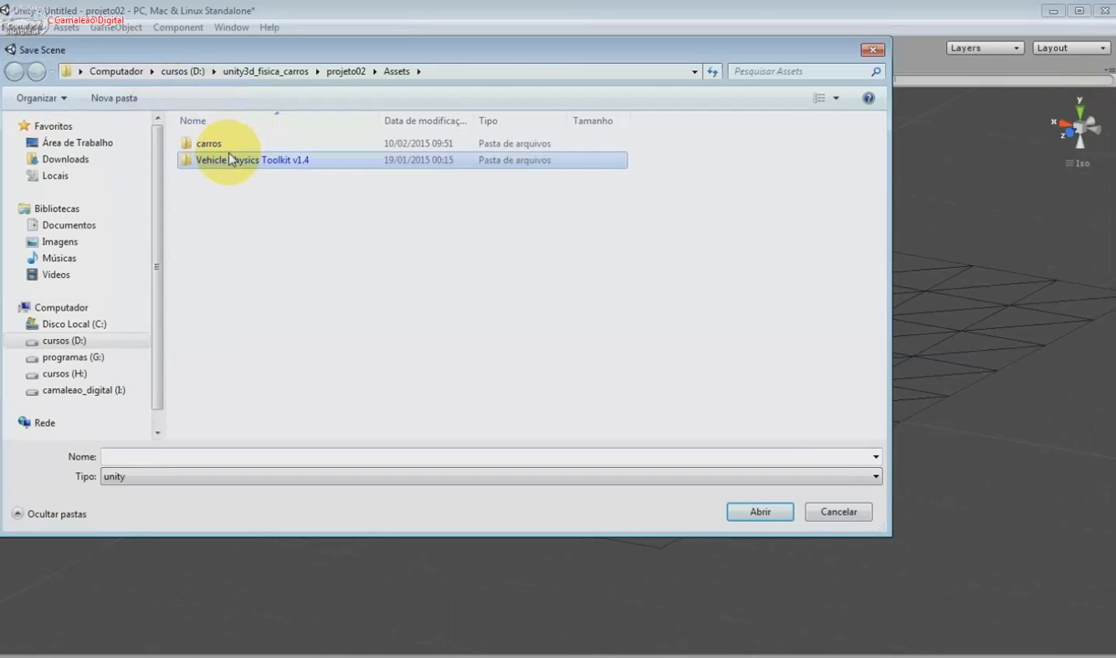
pyautogui.doubleClick(230, 160)
pyautogui.doubleClick(239, 209)
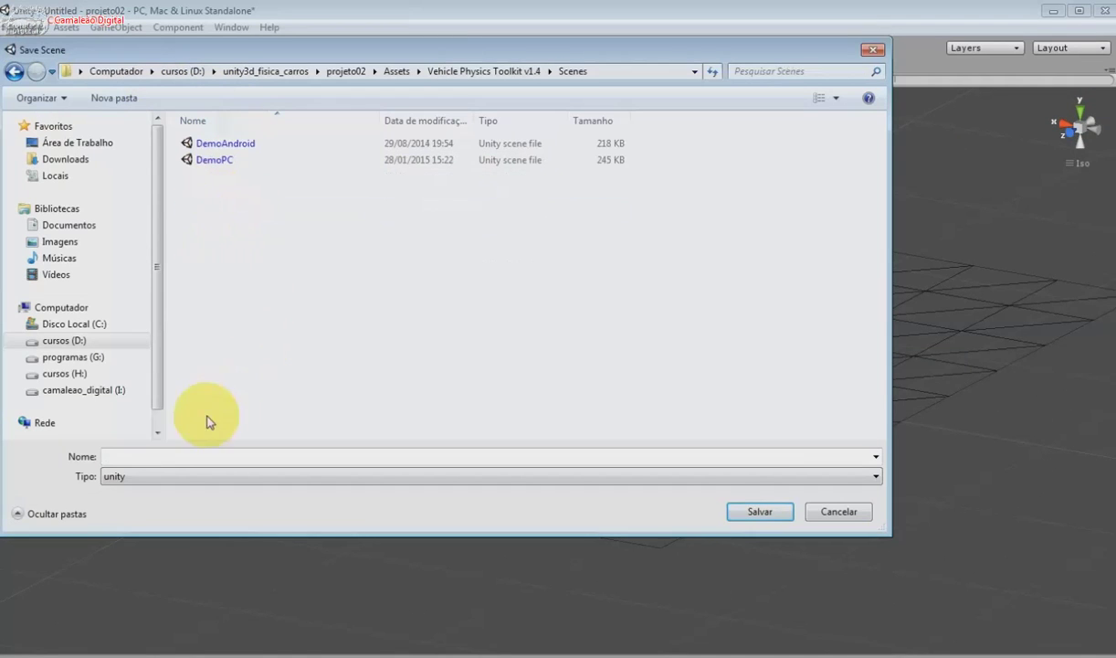
pyautogui.click(170, 454)
pyautogui.write('exercici')
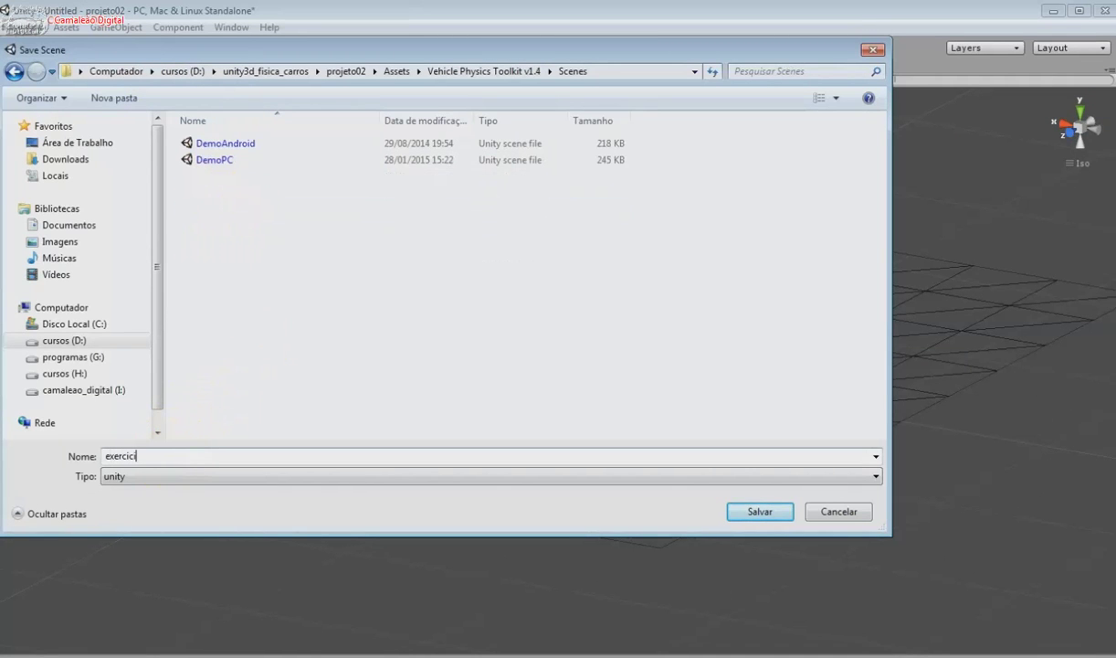
pyautogui.write('1')
pyautogui.press('Return')
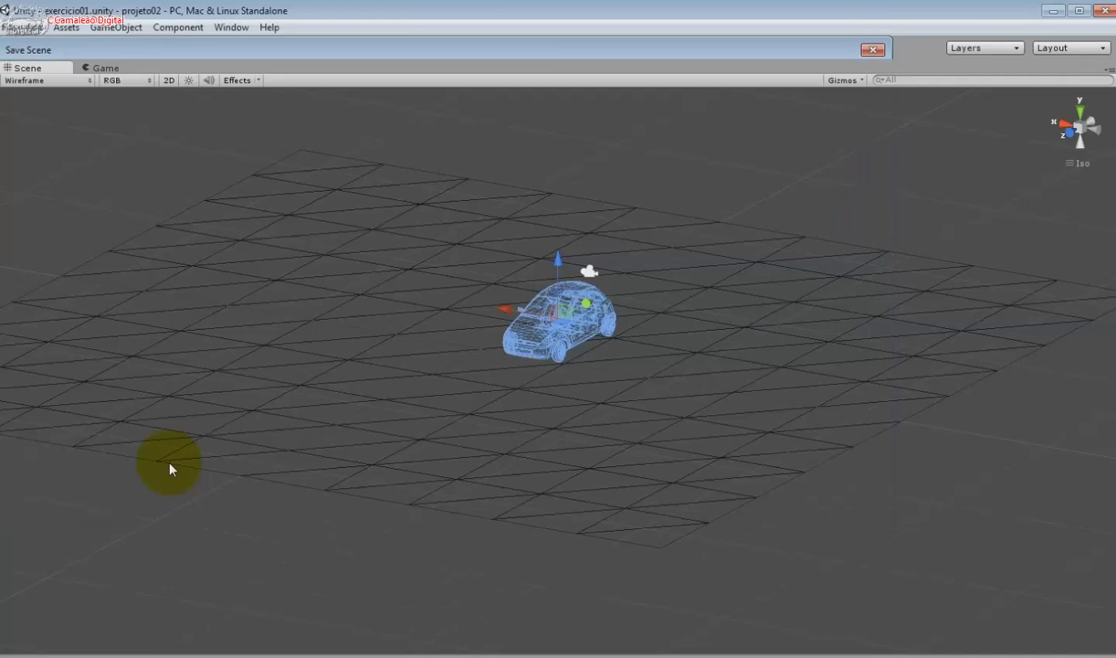
pyautogui.click(590, 274)
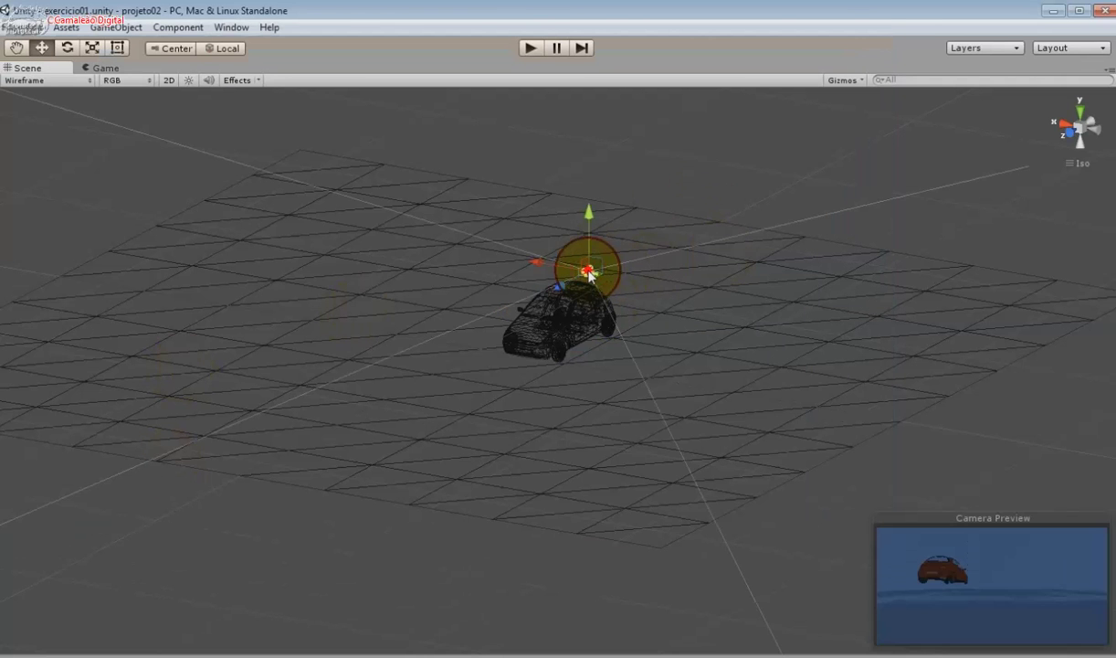
# From Top view, move the camera left and turn it to face the car
pyautogui.click(1079, 111)
pyautogui.moveTo(722, 615)
pyautogui.mouseDown()
pyautogui.moveTo(637, 618)
pyautogui.moveTo(377, 409)
pyautogui.mouseUp()
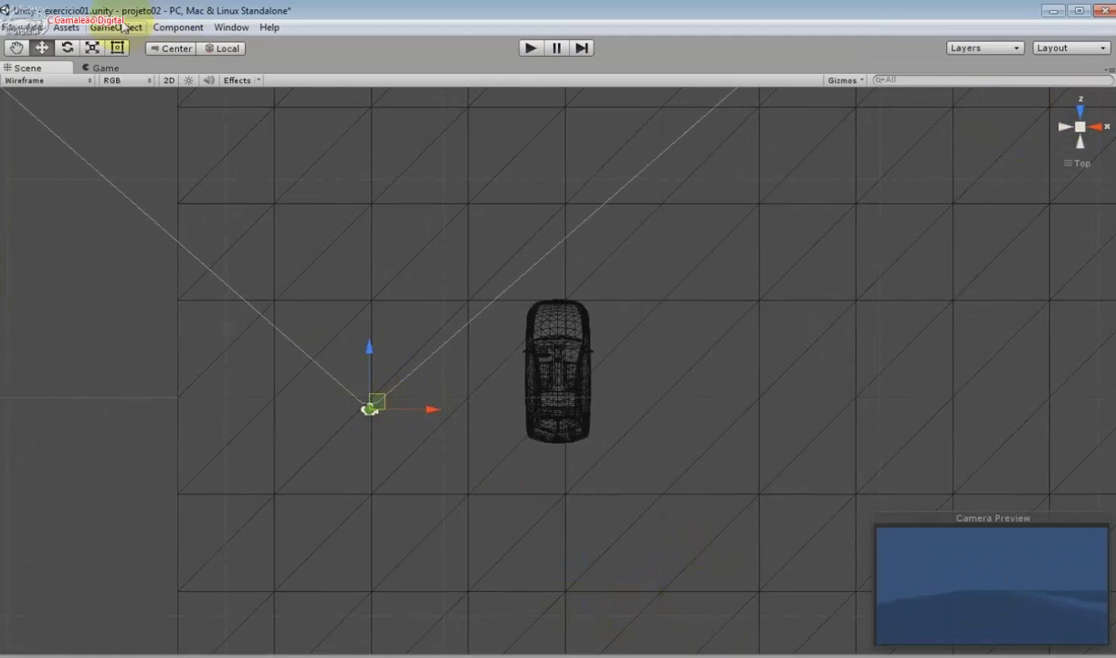
pyautogui.click(66, 48)
pyautogui.moveTo(379, 349); pyautogui.dragTo(602, 303)
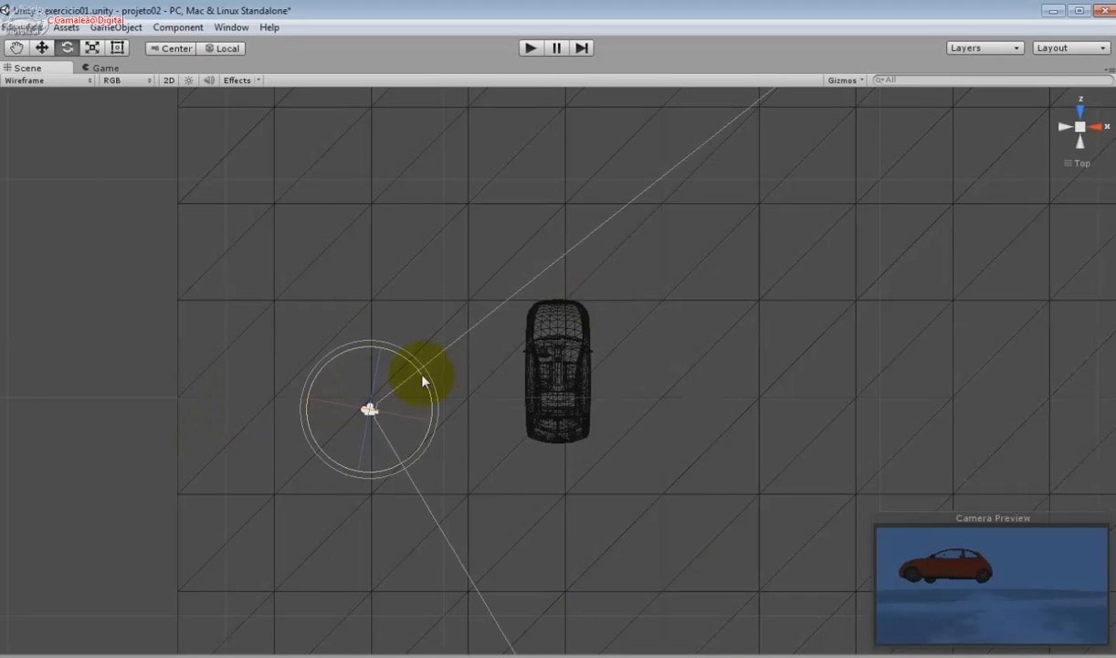
pyautogui.moveTo(423, 382); pyautogui.dragTo(413, 359)
# Set the camera's Y rotation to 90 in the Inspector
pyautogui.click(231, 28)
pyautogui.click(282, 144)
pyautogui.click(271, 163)
pyautogui.write('90')
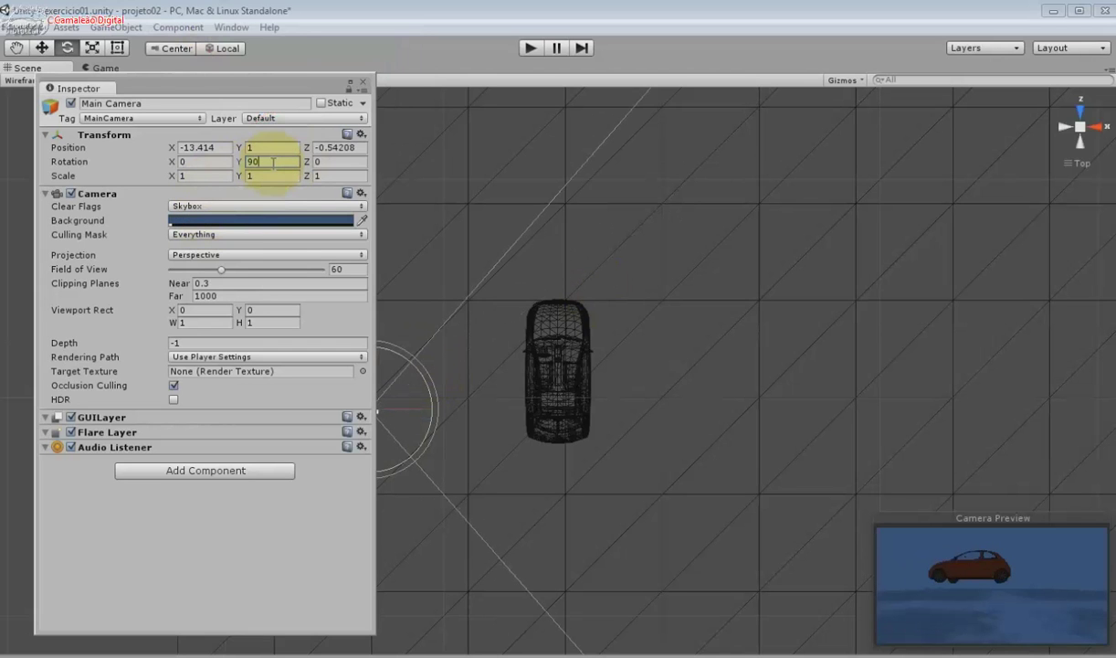
pyautogui.click(363, 82)
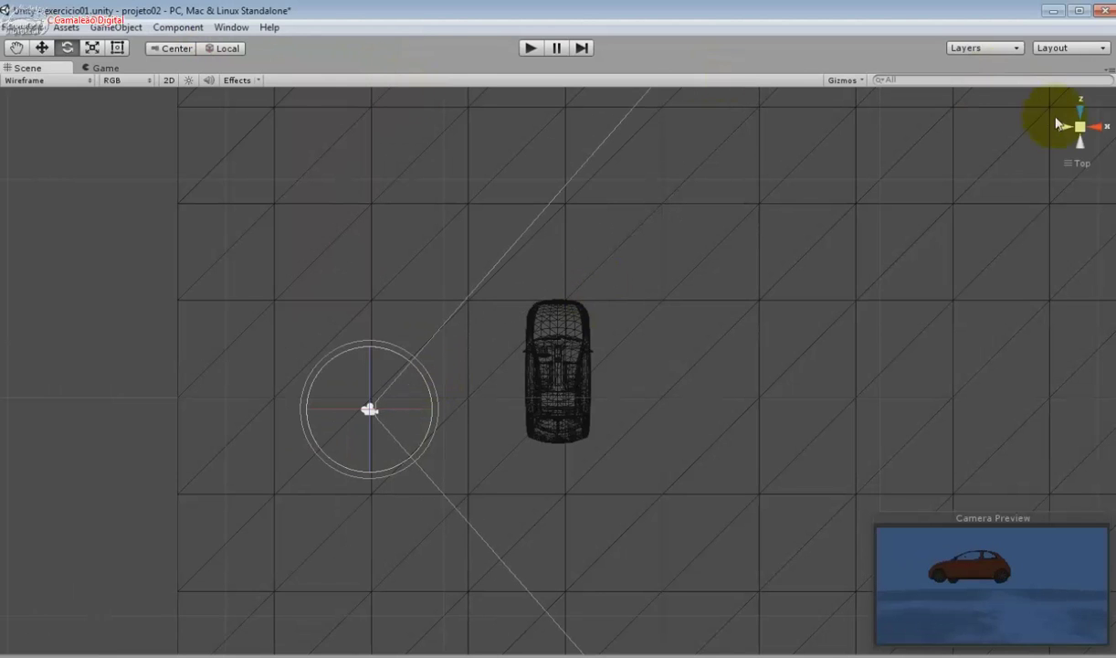
# Raise the camera higher above the car in perspective view
pyautogui.click(1080, 110)
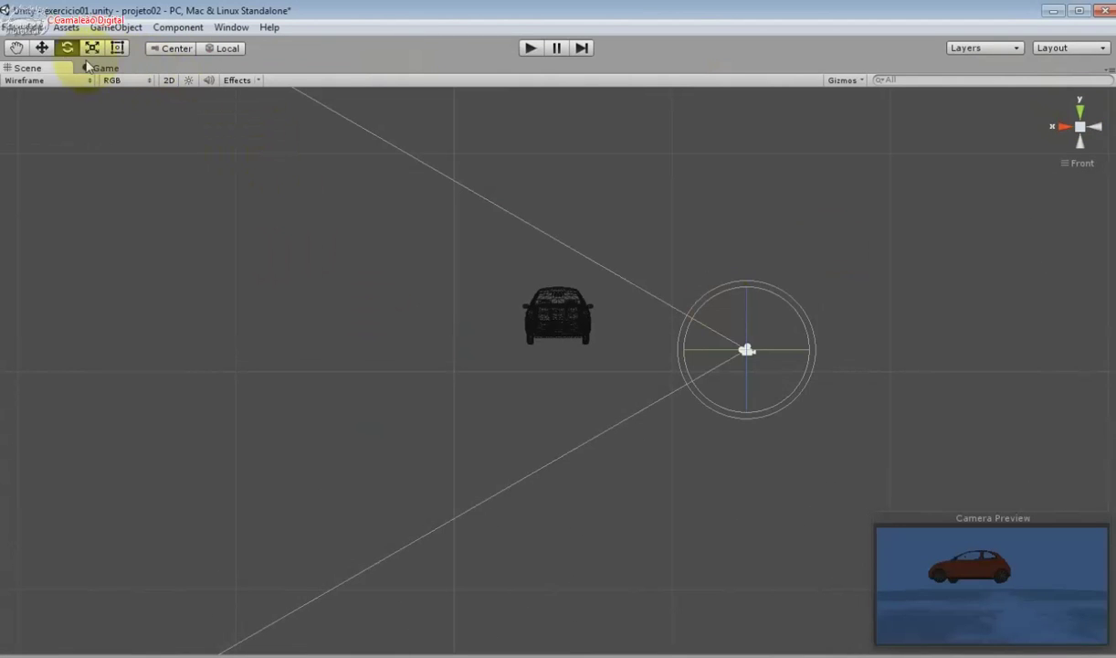
pyautogui.click(44, 49)
pyautogui.moveTo(740, 300); pyautogui.dragTo(746, 259)
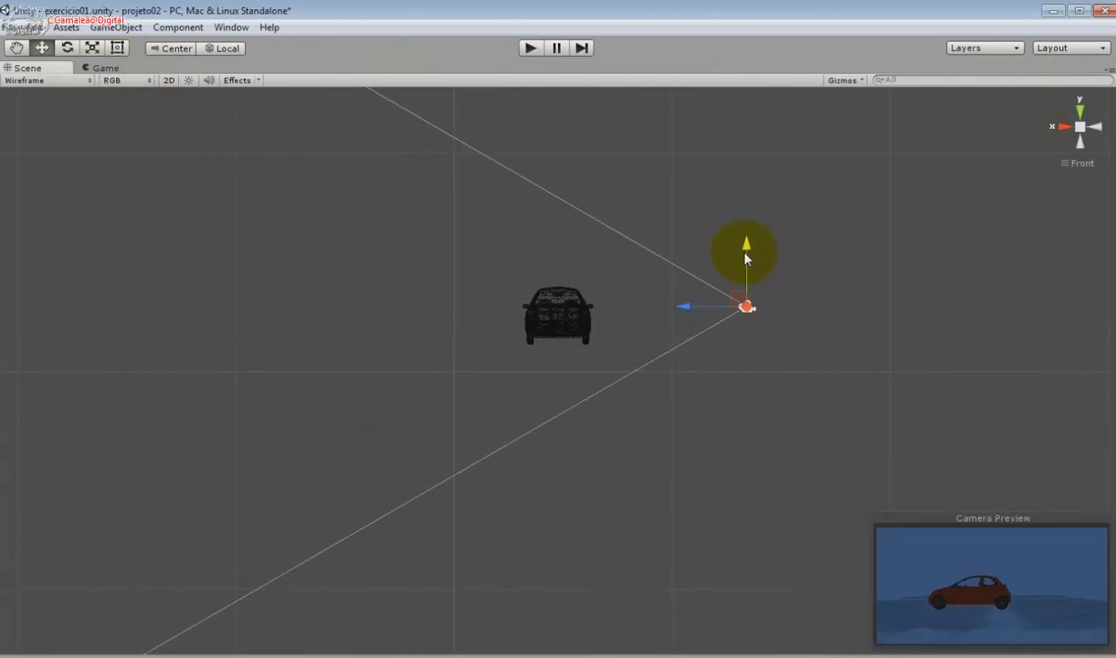
# Save the scene and run a brief Play-mode test
pyautogui.click(12, 27)
pyautogui.click(42, 87)
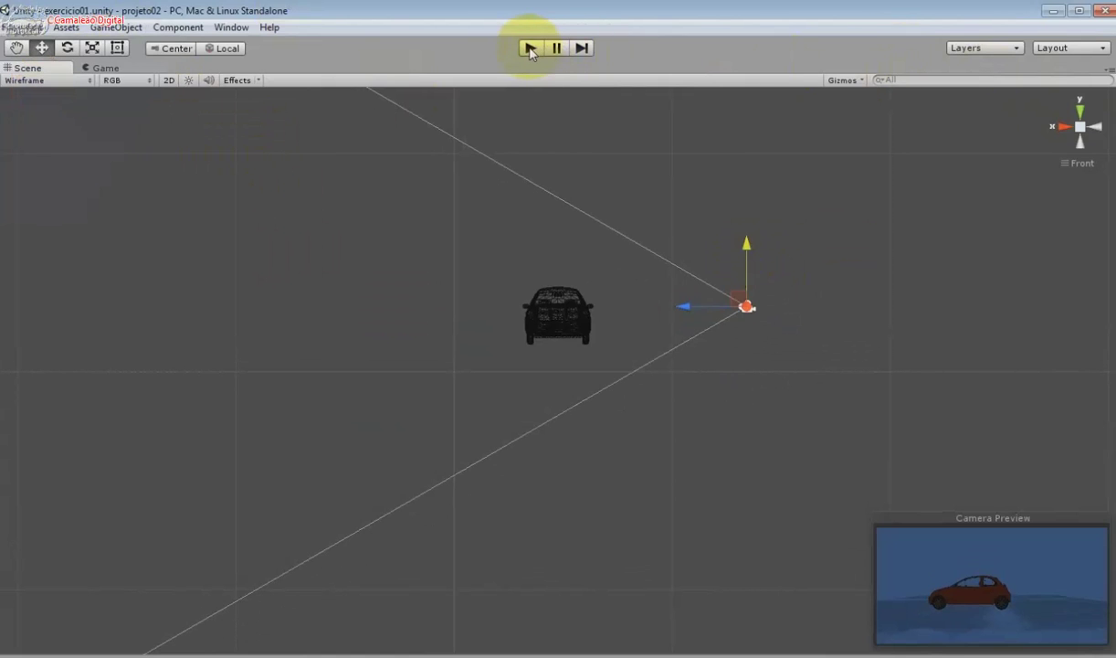
pyautogui.click(531, 49)
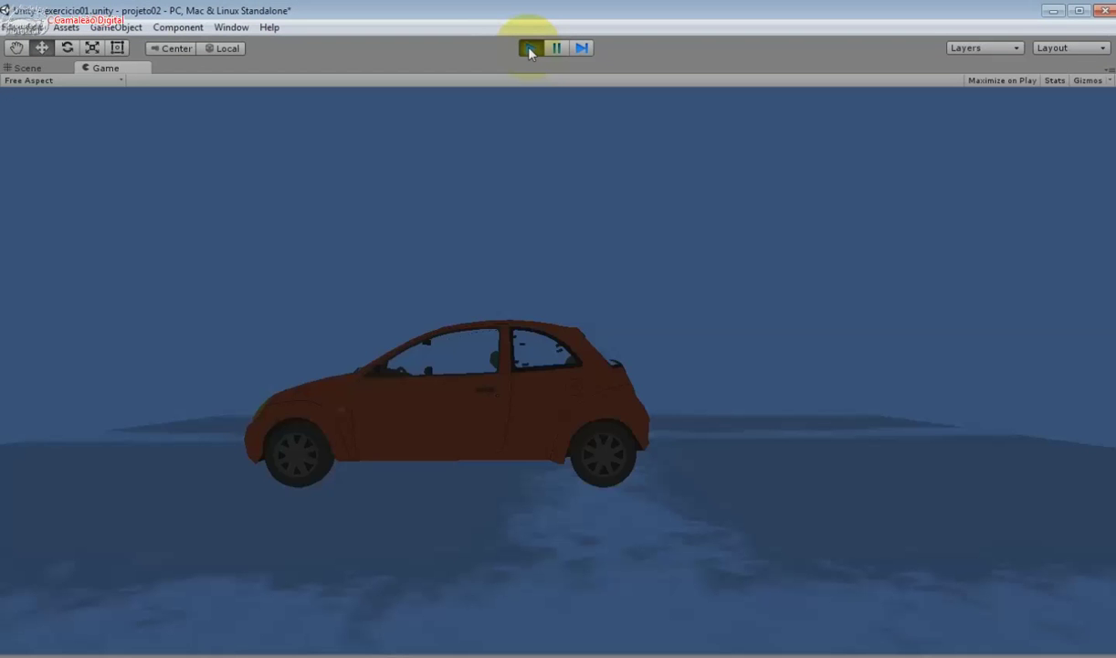
pyautogui.click(530, 50)
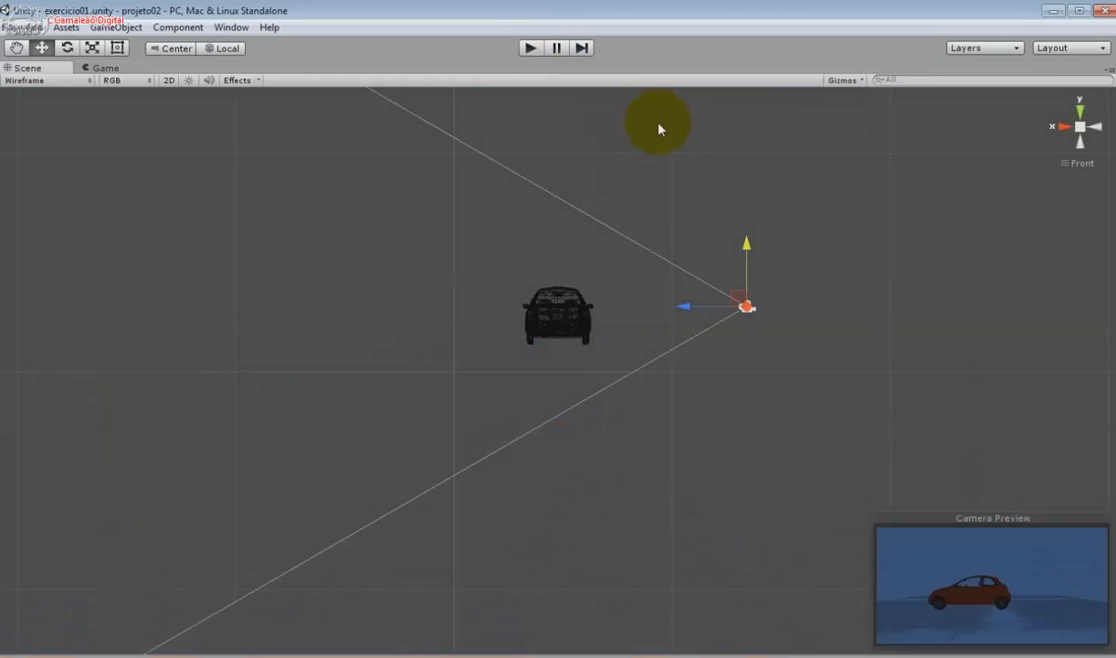
pyautogui.click(1081, 112)
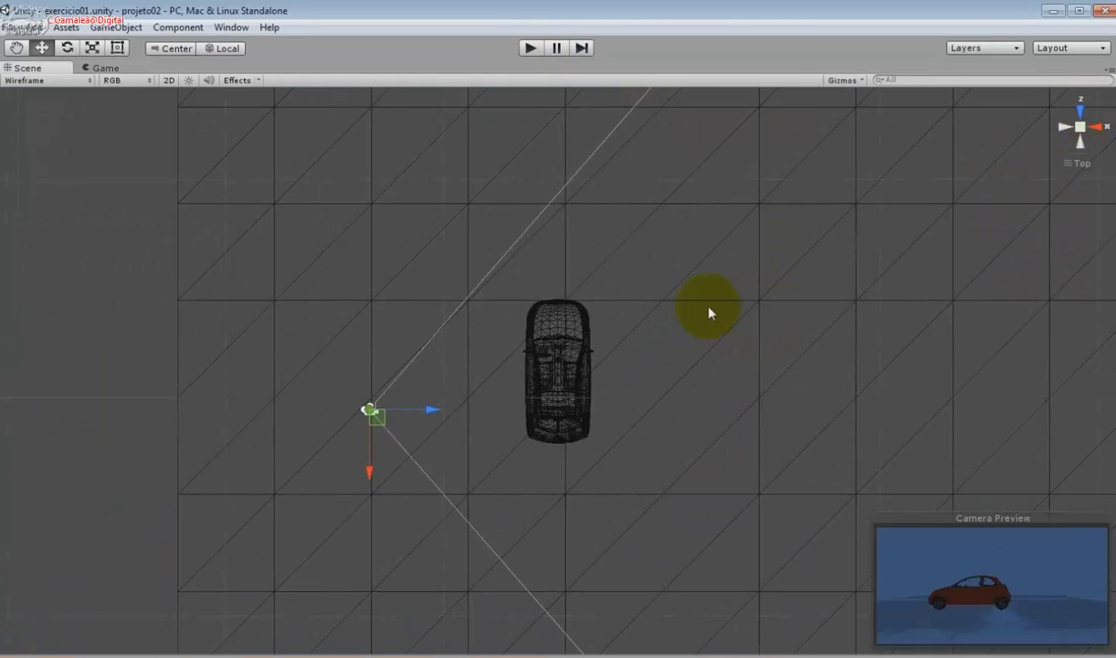
# Open the Plane's Element 0 material picker and try the Asphalt material
pyautogui.click(231, 28)
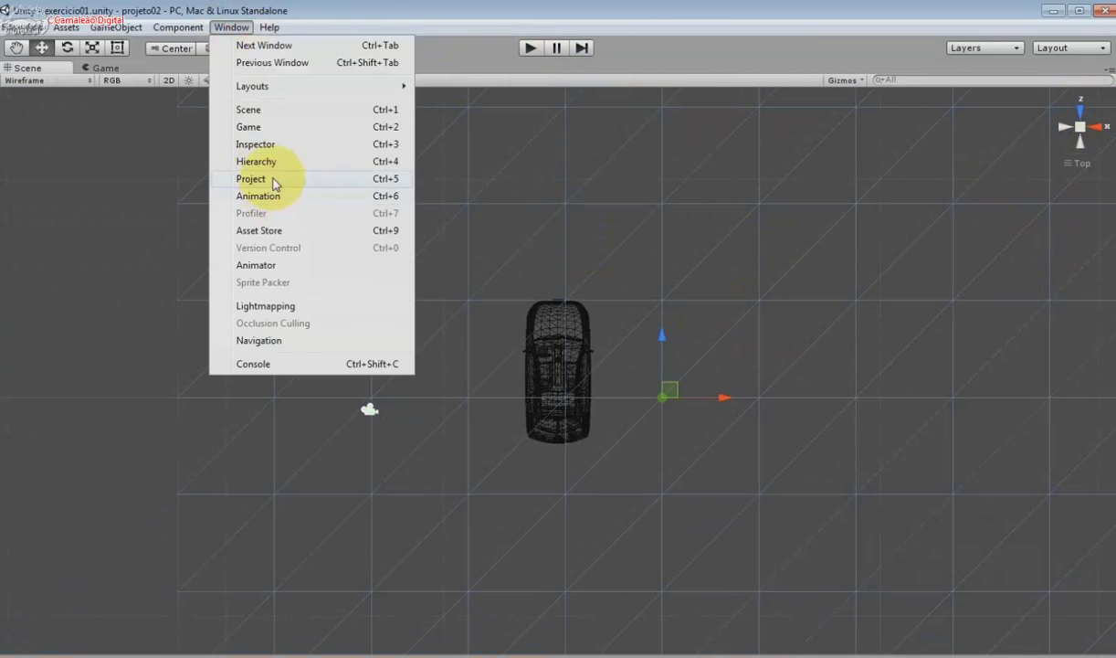
pyautogui.click(269, 146)
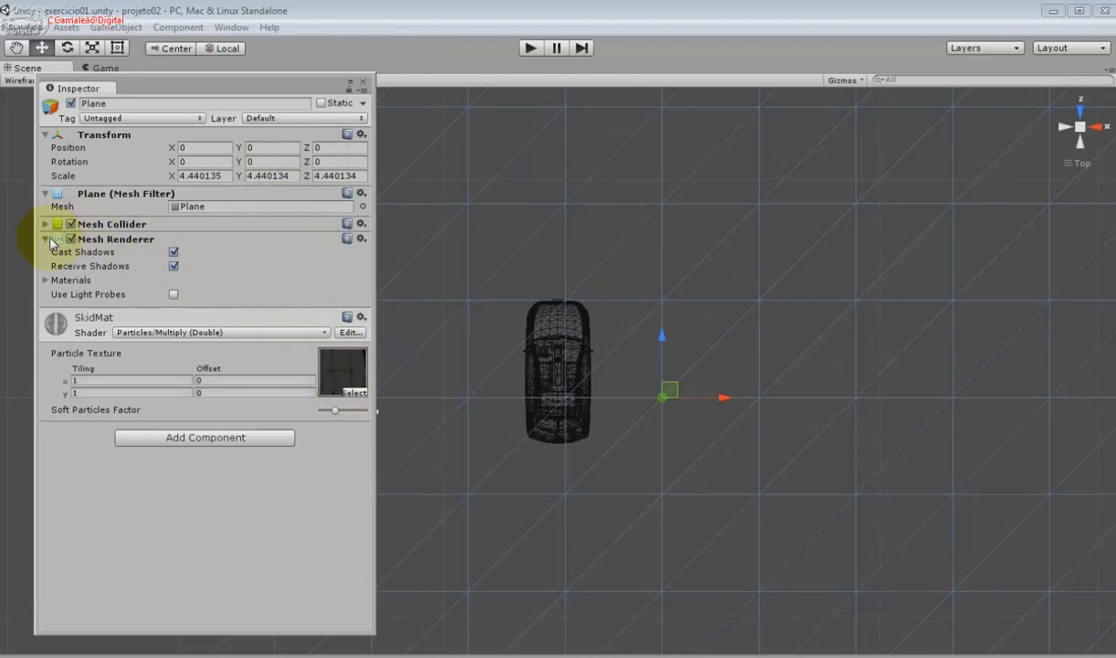
pyautogui.click(46, 280)
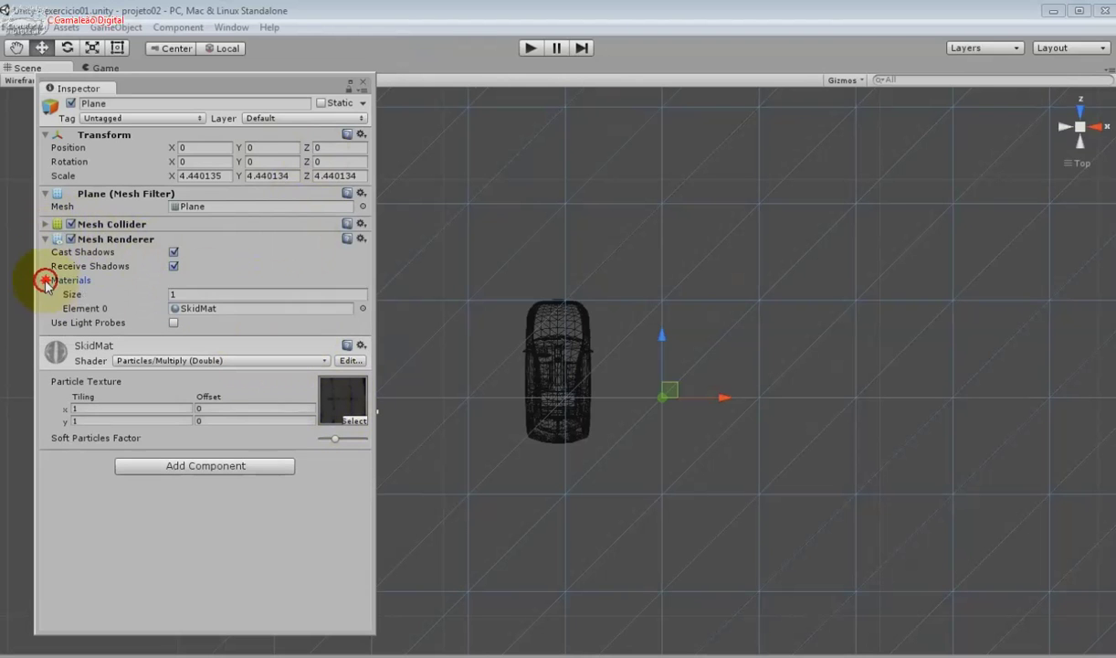
pyautogui.click(363, 308)
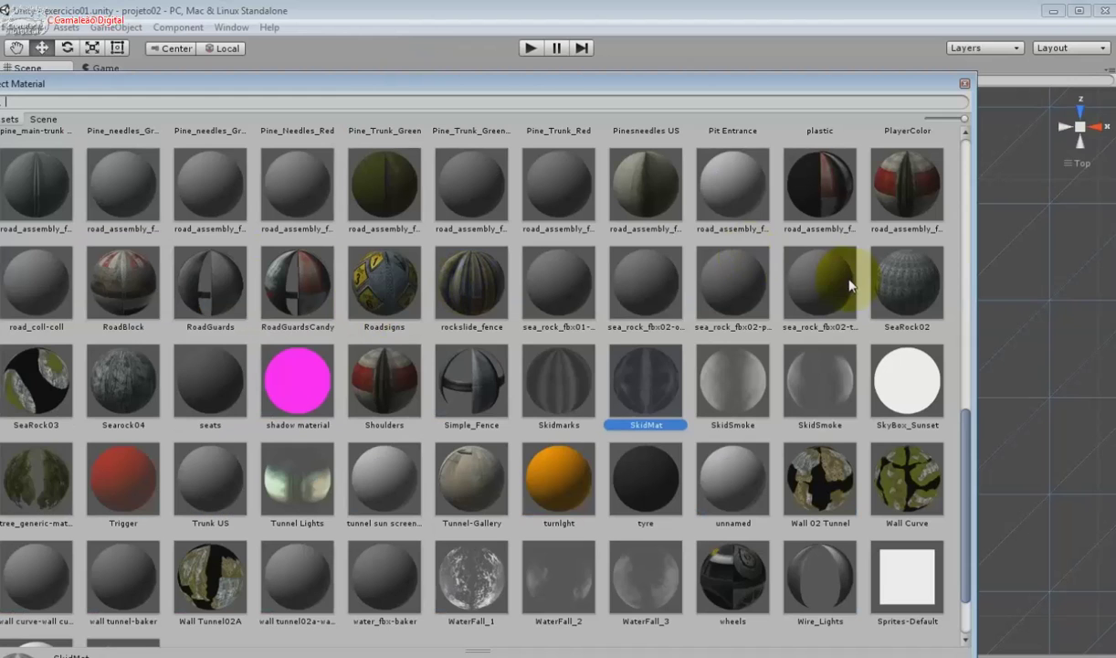
pyautogui.moveTo(970, 405); pyautogui.dragTo(950, 247)
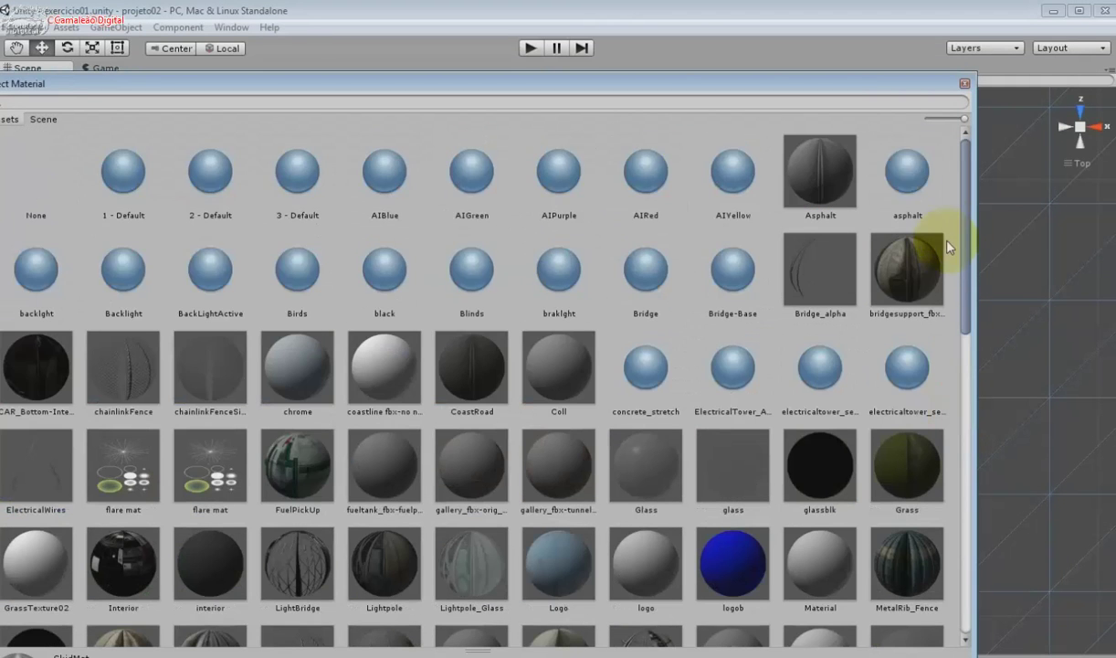
pyautogui.click(862, 199)
pyautogui.click(820, 196)
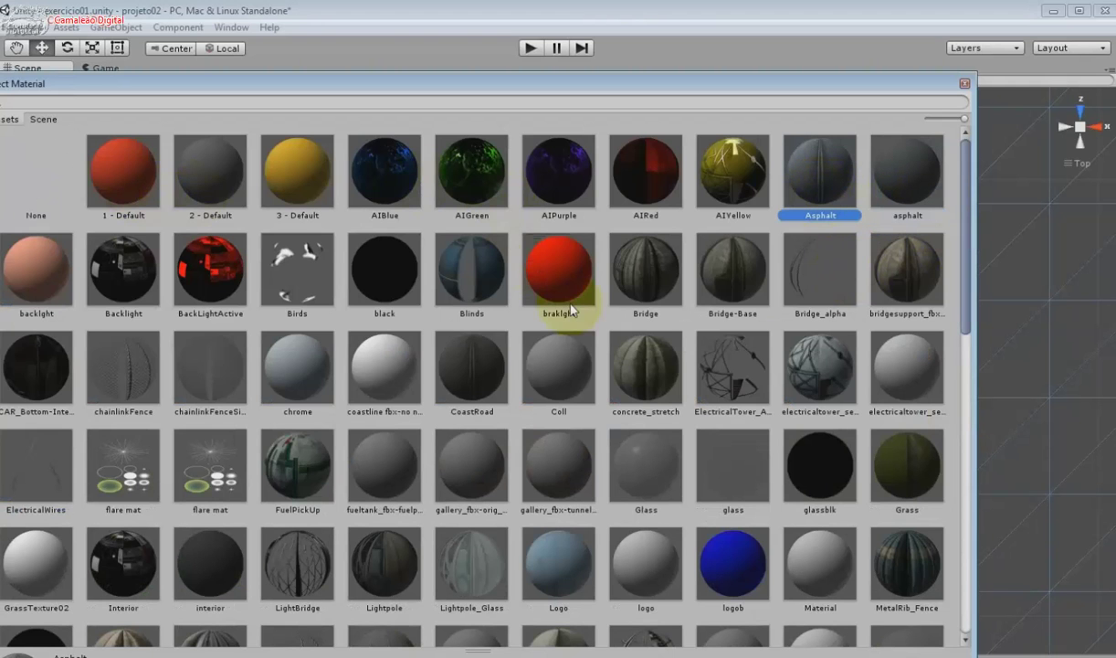
# Apply the Tunnel-Gallery material to the Plane instead
pyautogui.scroll(-1, 570, 312)
pyautogui.scroll(-3, 571, 311)
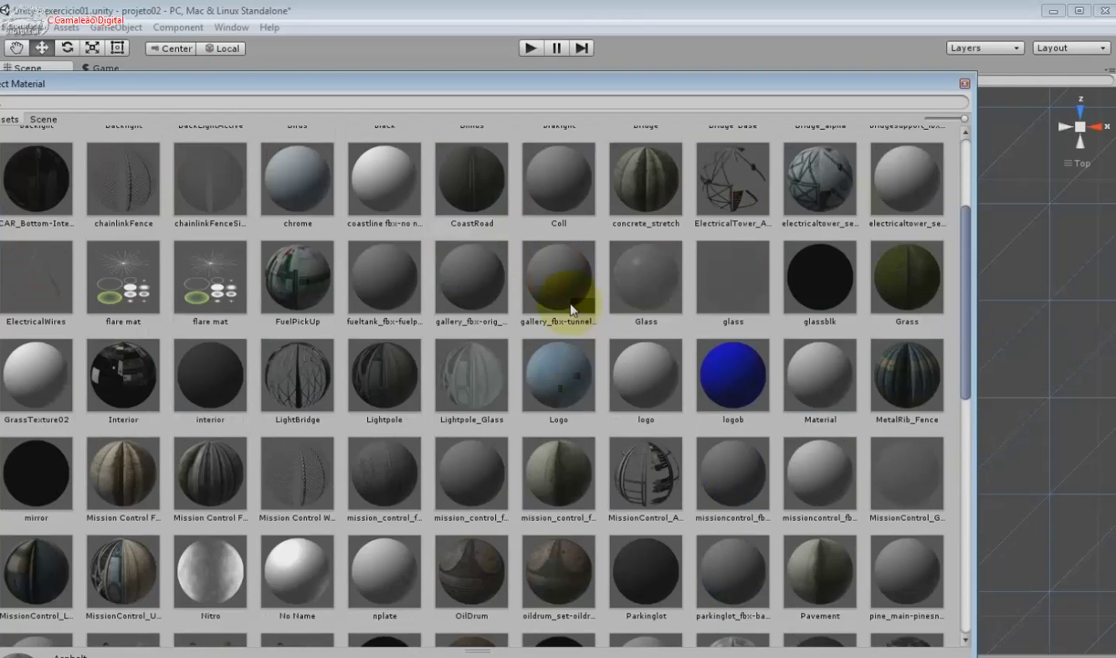
pyautogui.scroll(-4, 570, 311)
pyautogui.scroll(-2, 570, 311)
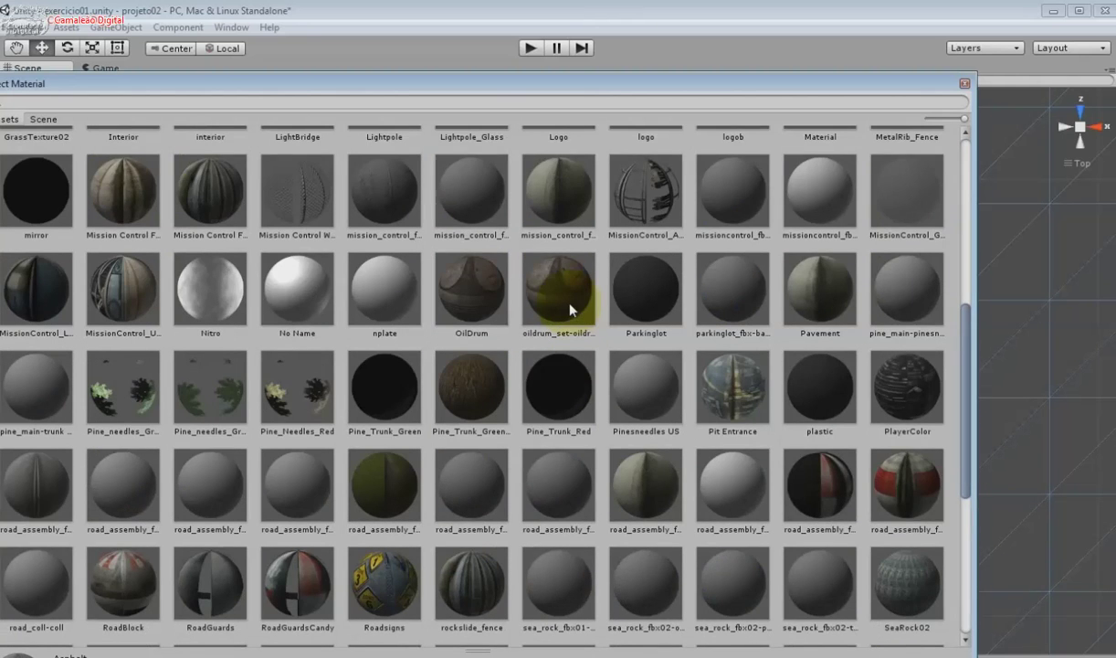
pyautogui.scroll(-5, 571, 311)
pyautogui.scroll(-3, 570, 311)
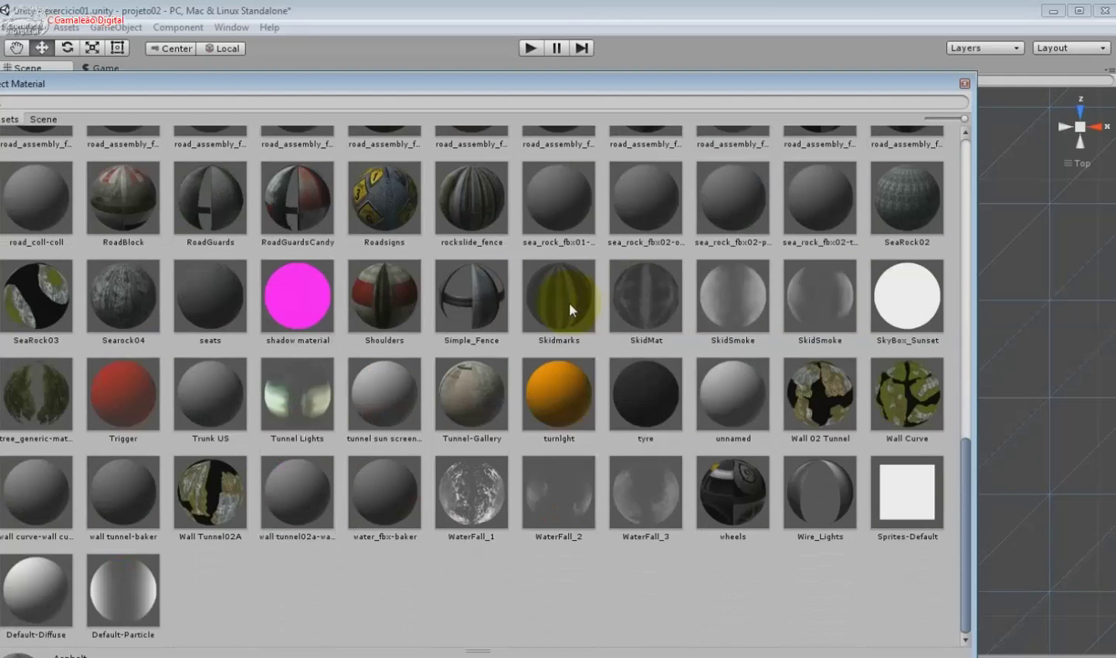
pyautogui.click(473, 413)
pyautogui.doubleClick(472, 416)
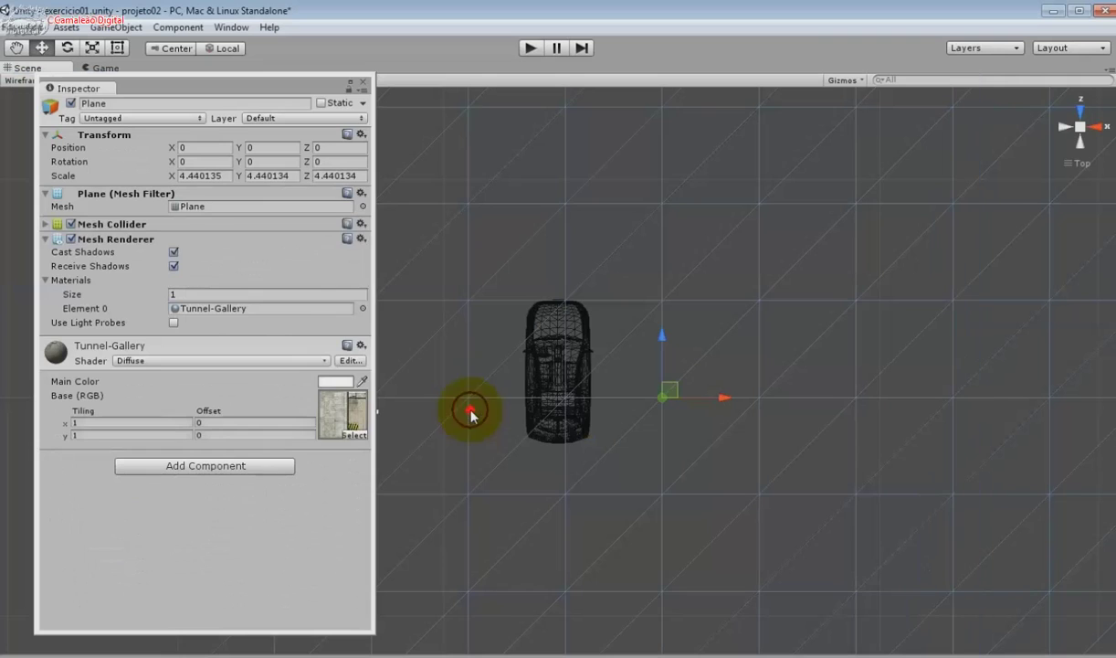
pyautogui.click(363, 84)
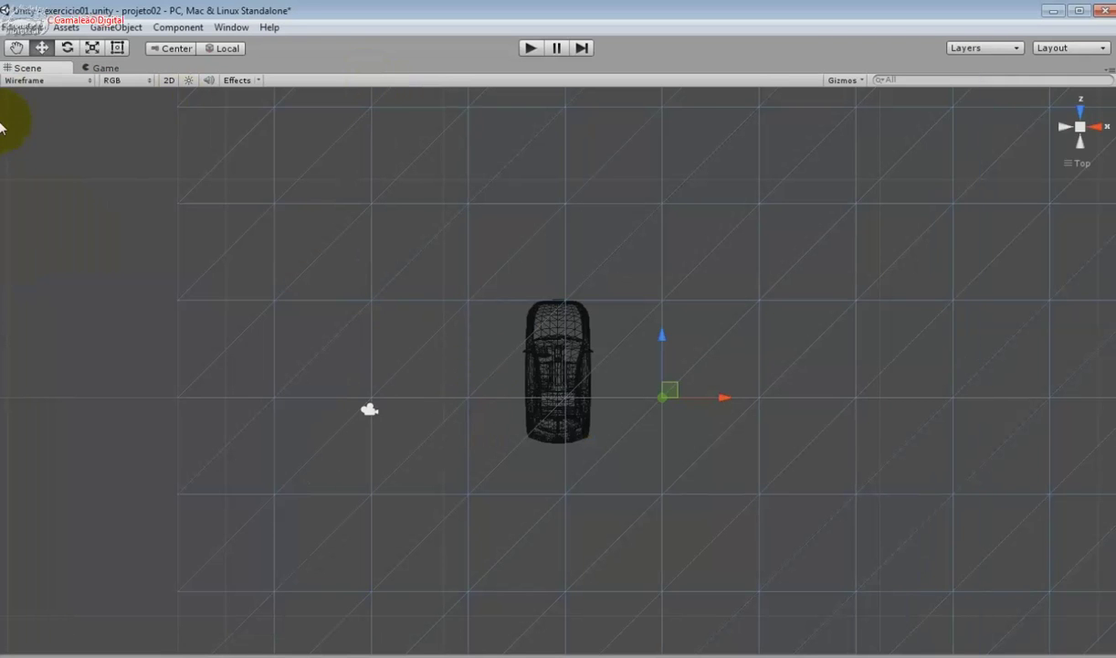
# Switch the Scene view to Textured draw mode and test-play the scene
pyautogui.click(19, 81)
pyautogui.click(20, 86)
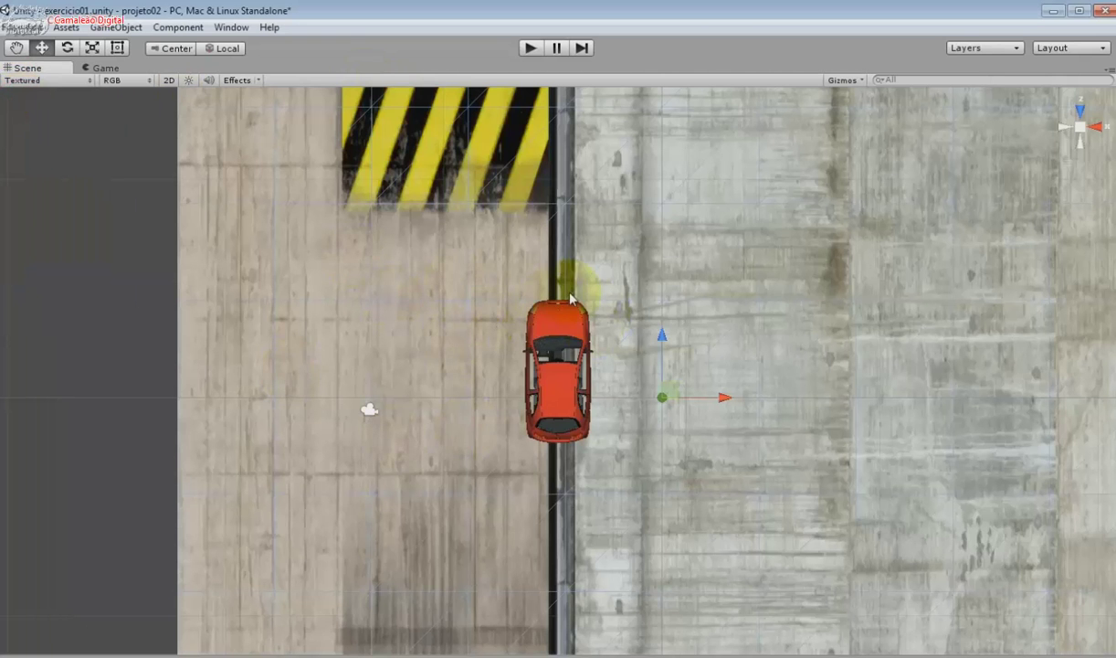
pyautogui.click(528, 48)
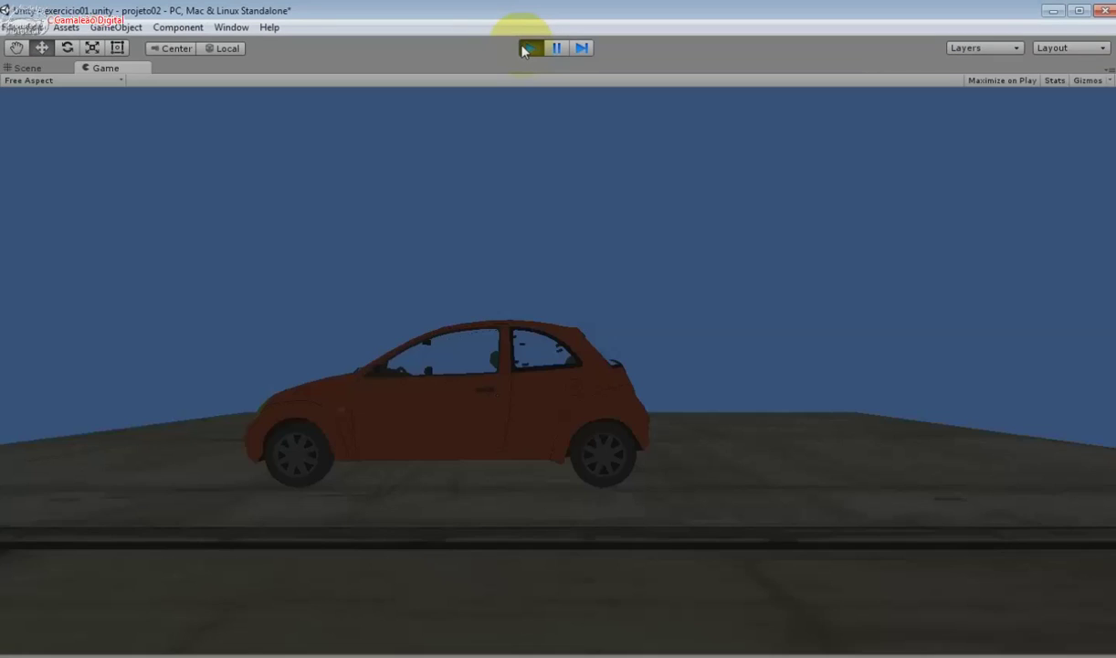
pyautogui.click(528, 48)
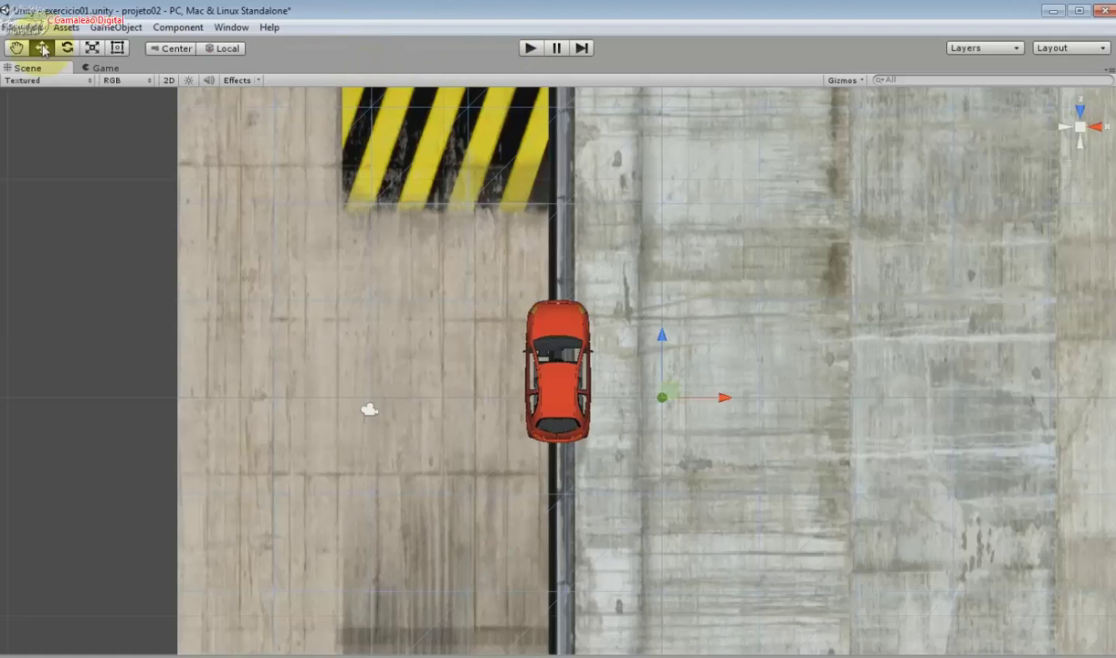
pyautogui.click(1081, 109)
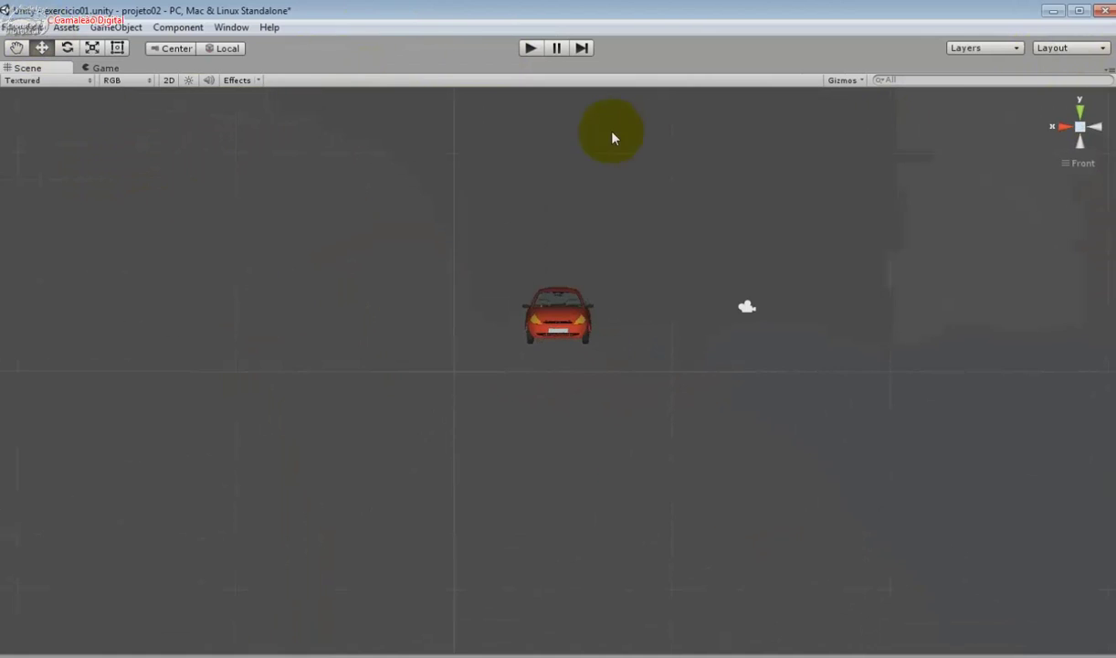
# Add a Directional Light, move it above the car, and play to check the lighting
pyautogui.click(116, 26)
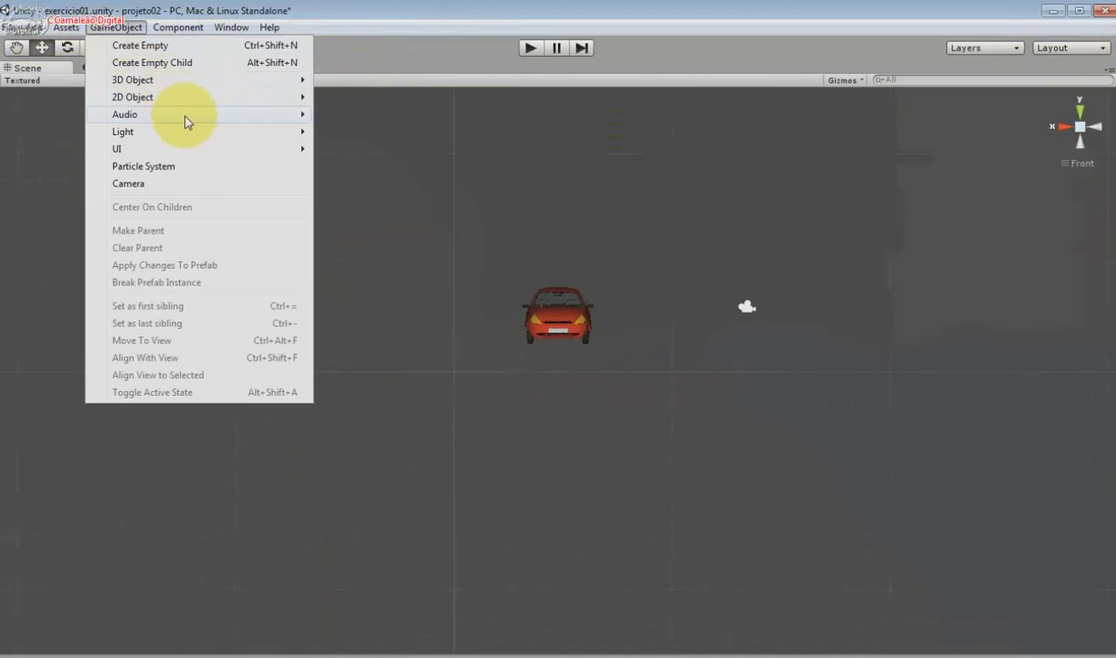
pyautogui.moveTo(186, 122)
pyautogui.moveTo(306, 133)
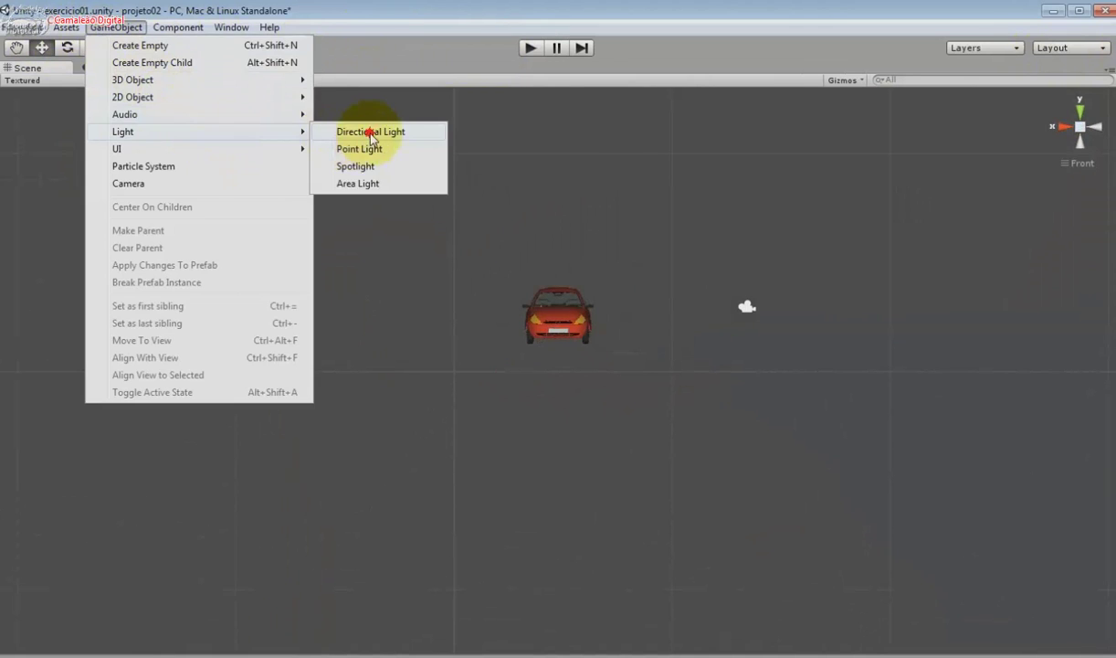
pyautogui.click(367, 130)
pyautogui.moveTo(562, 369); pyautogui.dragTo(469, 93)
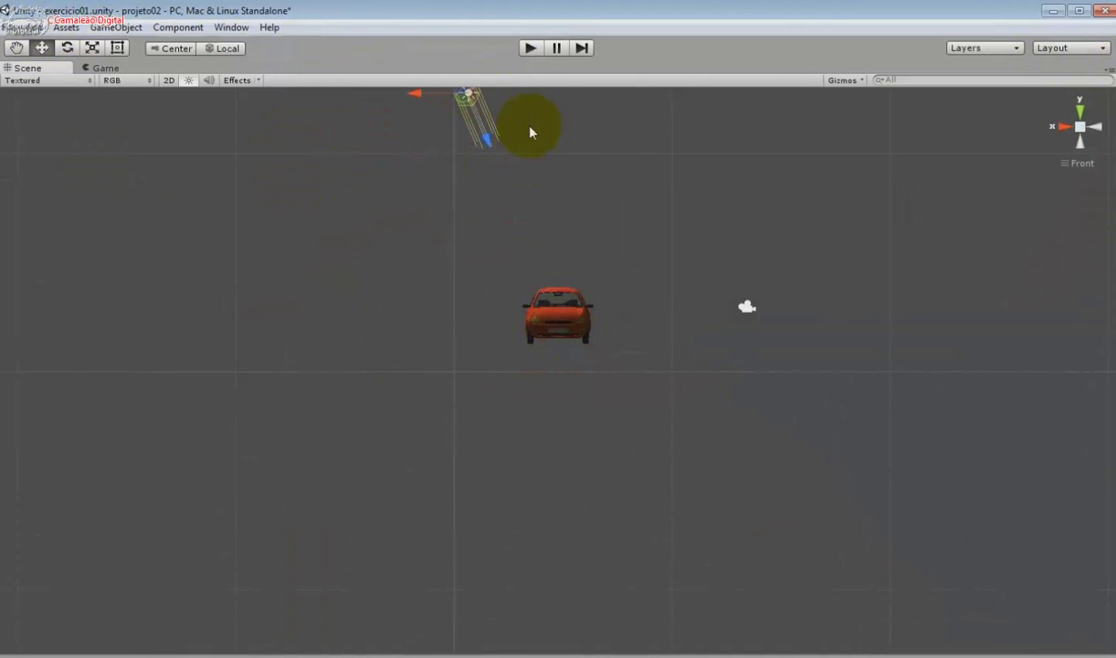
pyautogui.click(532, 50)
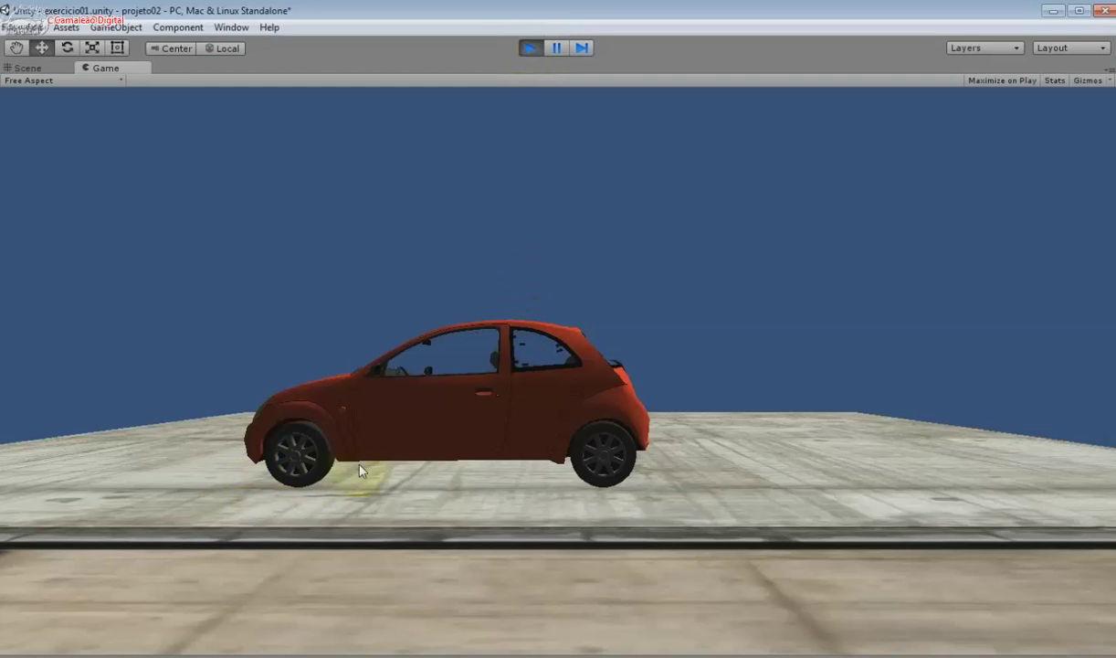
pyautogui.click(531, 51)
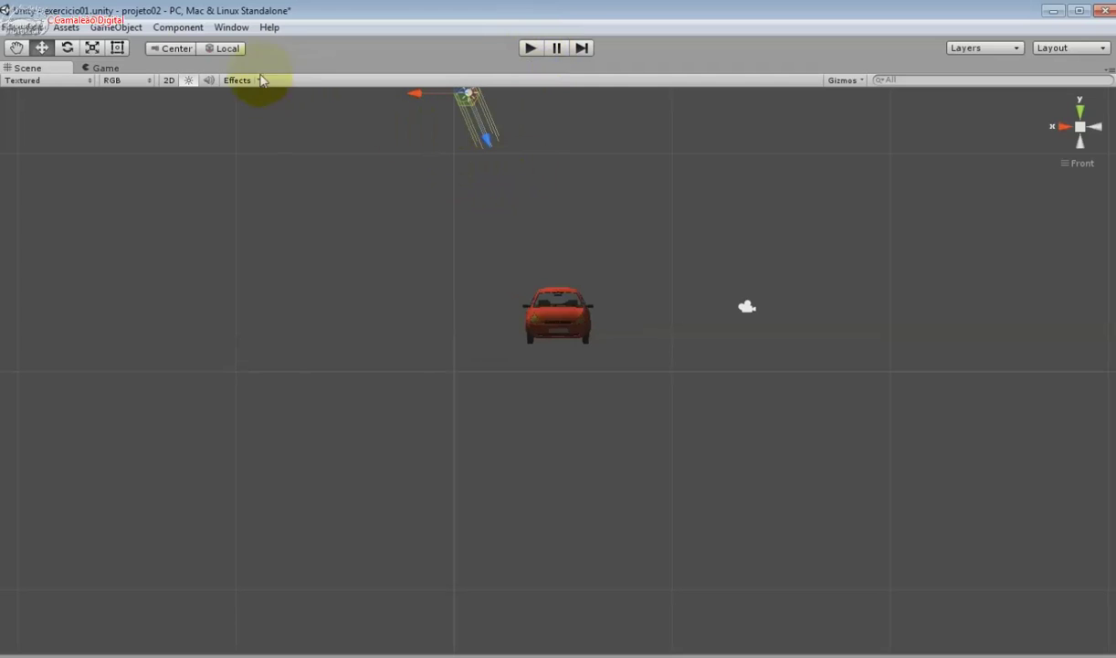
pyautogui.click(116, 27)
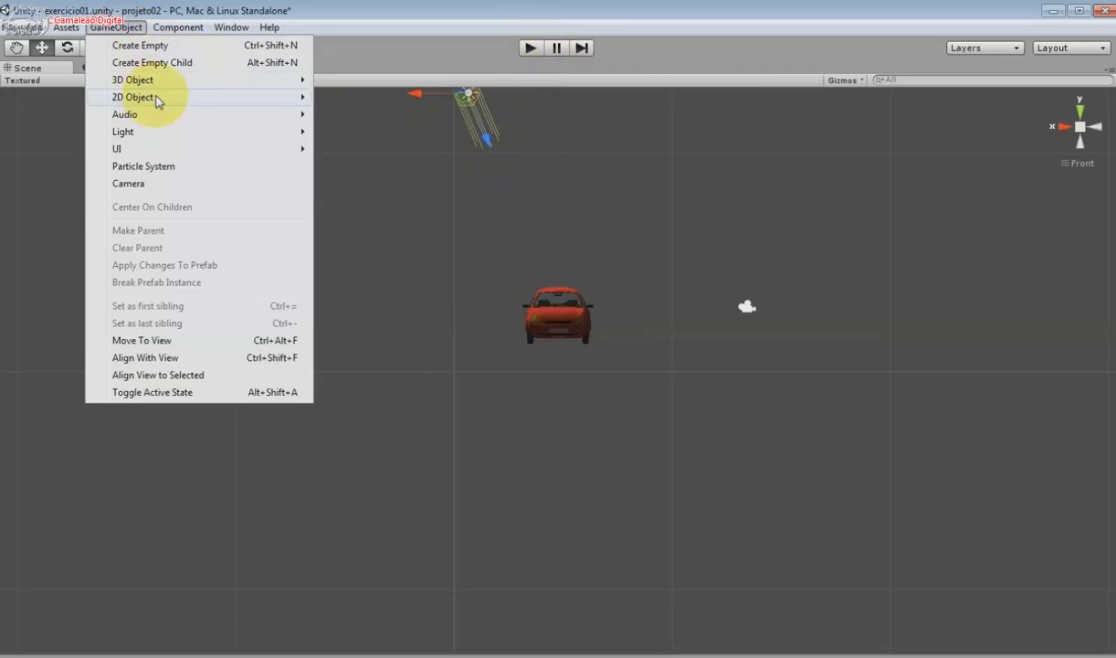
pyautogui.moveTo(175, 132)
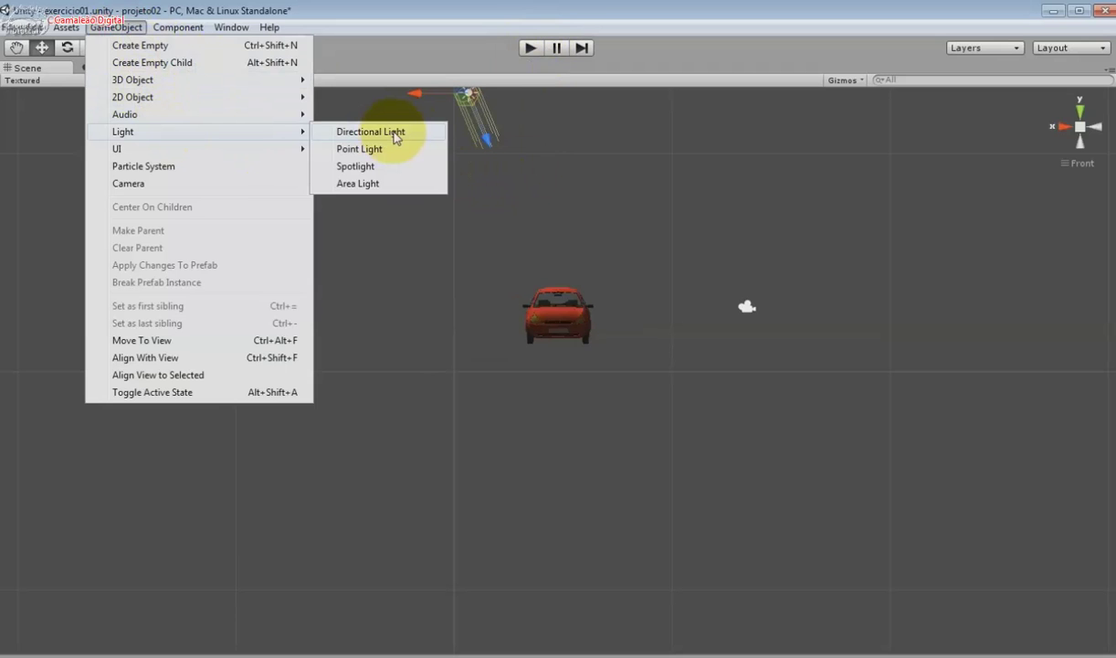
pyautogui.click(1079, 119)
pyautogui.click(1080, 113)
# Select the car and add a Rigidbody component to it
pyautogui.click(571, 375)
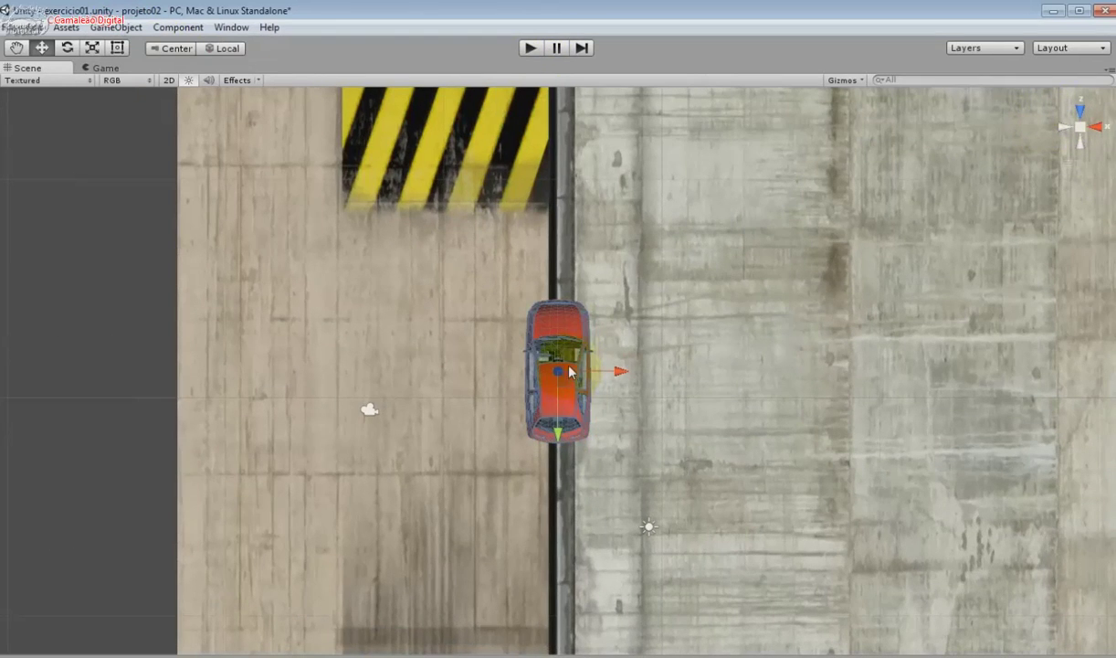
pyautogui.click(178, 28)
pyautogui.moveTo(119, 28)
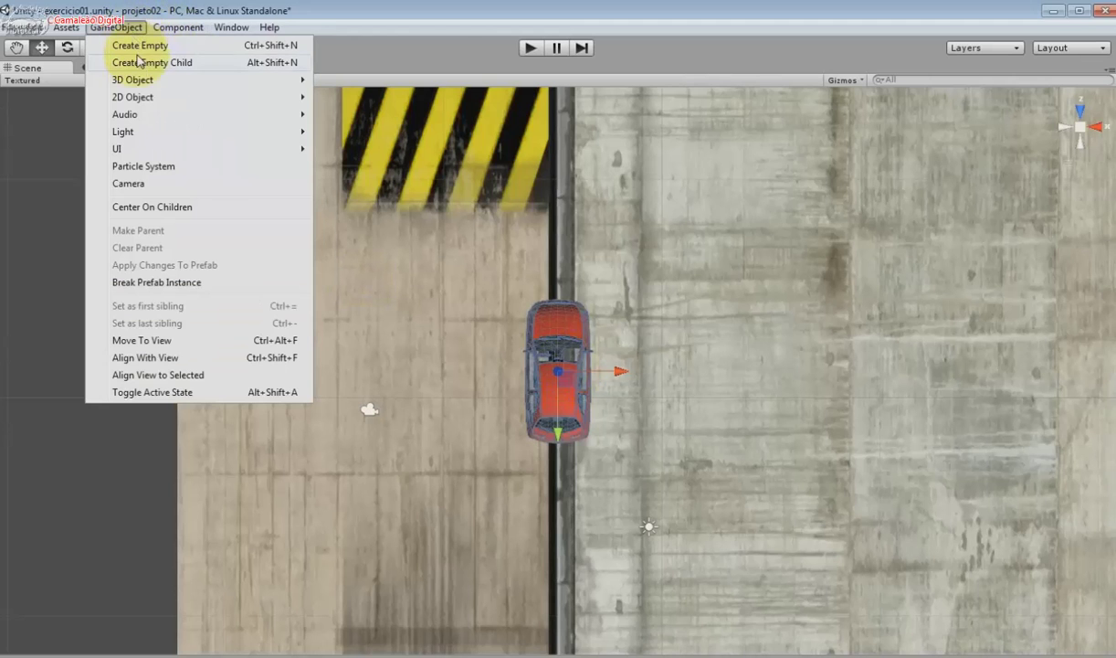
pyautogui.moveTo(178, 27)
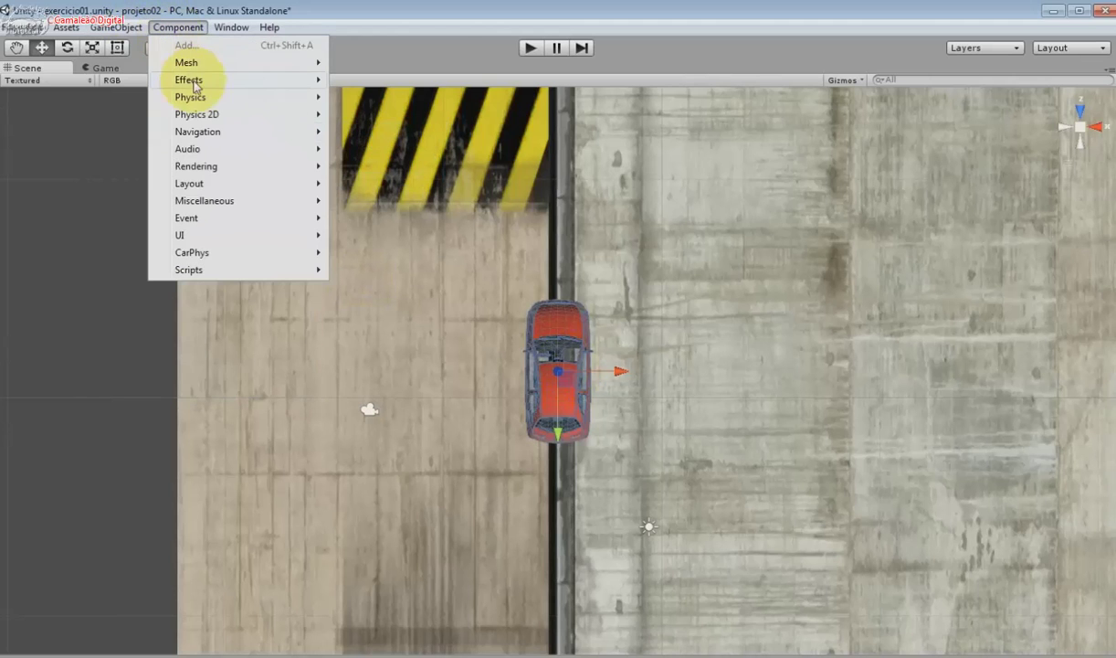
pyautogui.moveTo(214, 96)
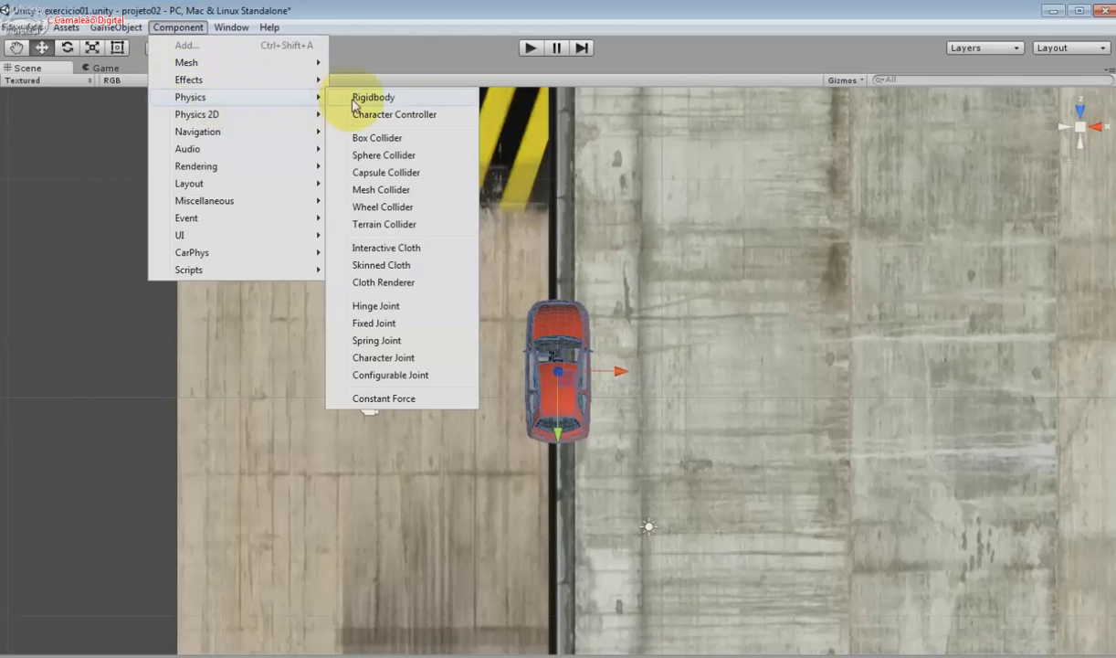
pyautogui.click(353, 98)
# Set the Rigidbody's Collision Detection to Continuous and save the scene
pyautogui.click(240, 28)
pyautogui.click(270, 139)
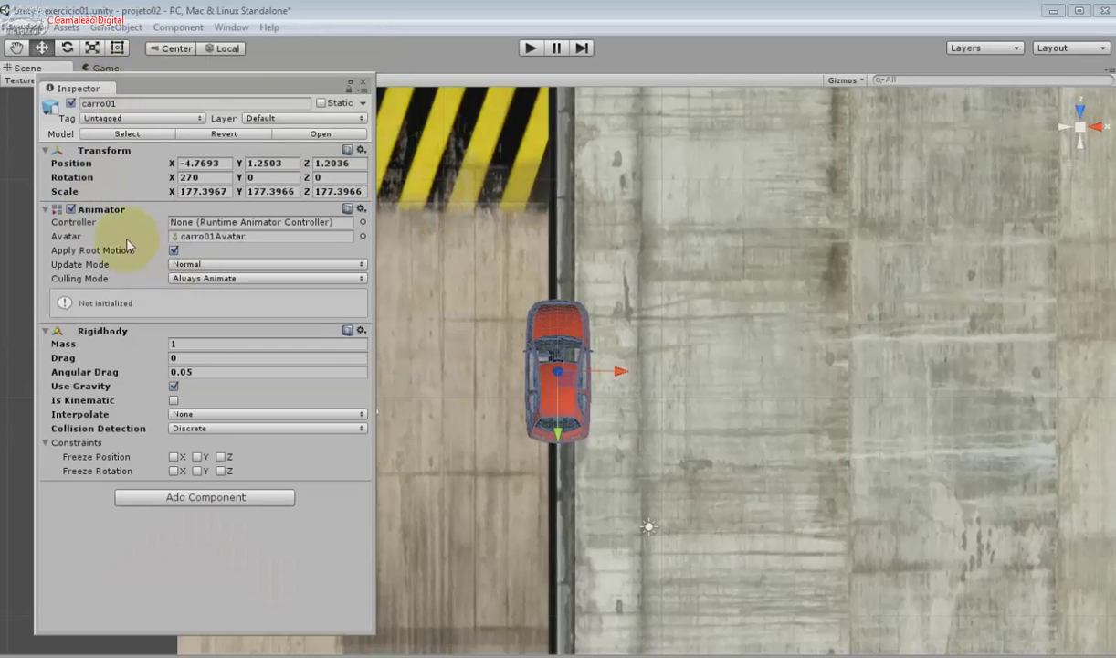
pyautogui.click(197, 344)
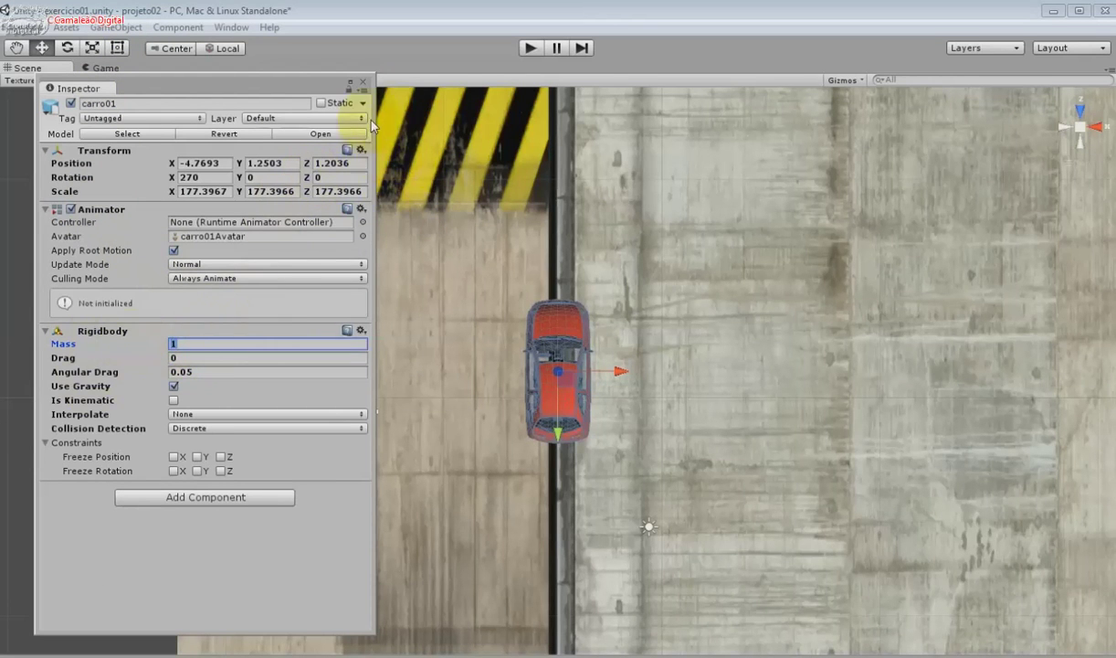
pyautogui.click(188, 425)
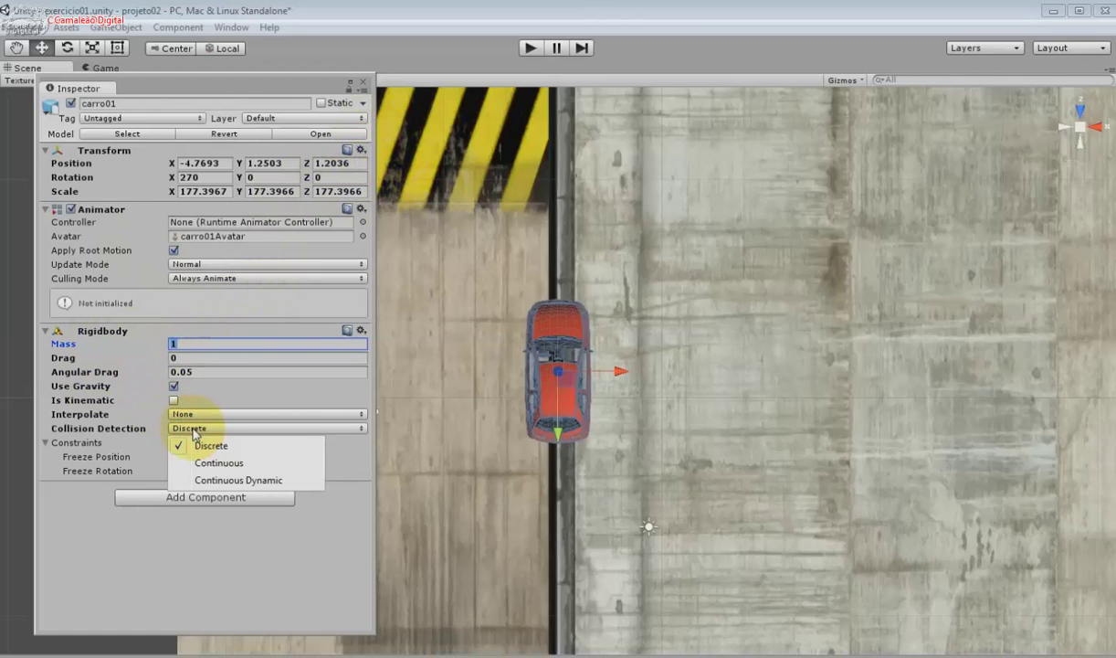
pyautogui.click(221, 463)
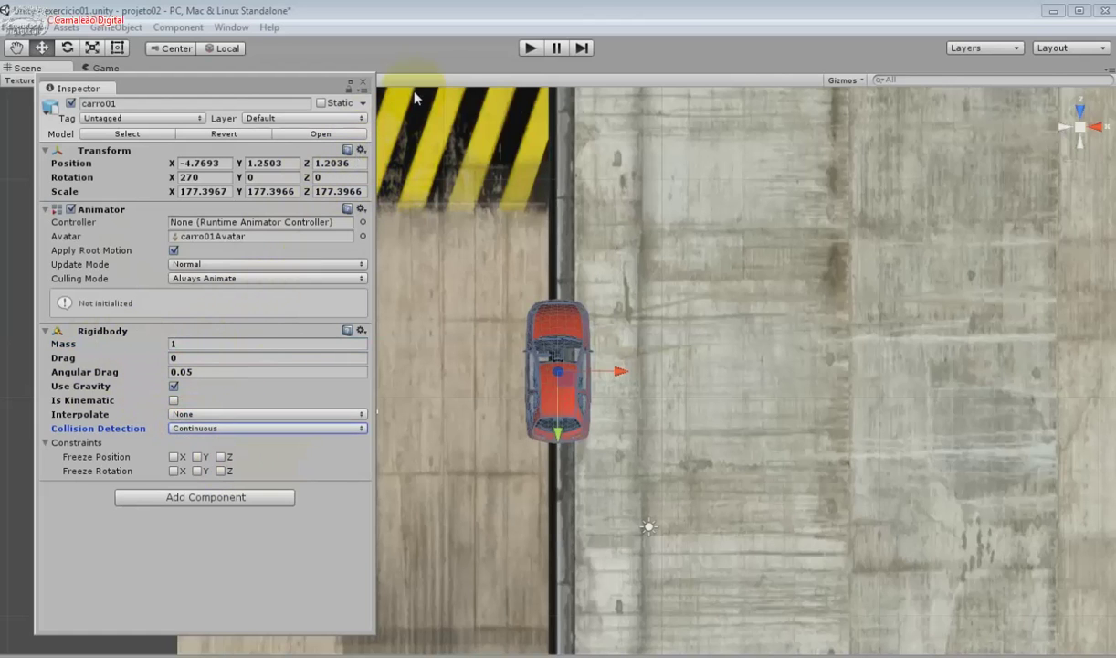
pyautogui.click(367, 85)
pyautogui.click(14, 26)
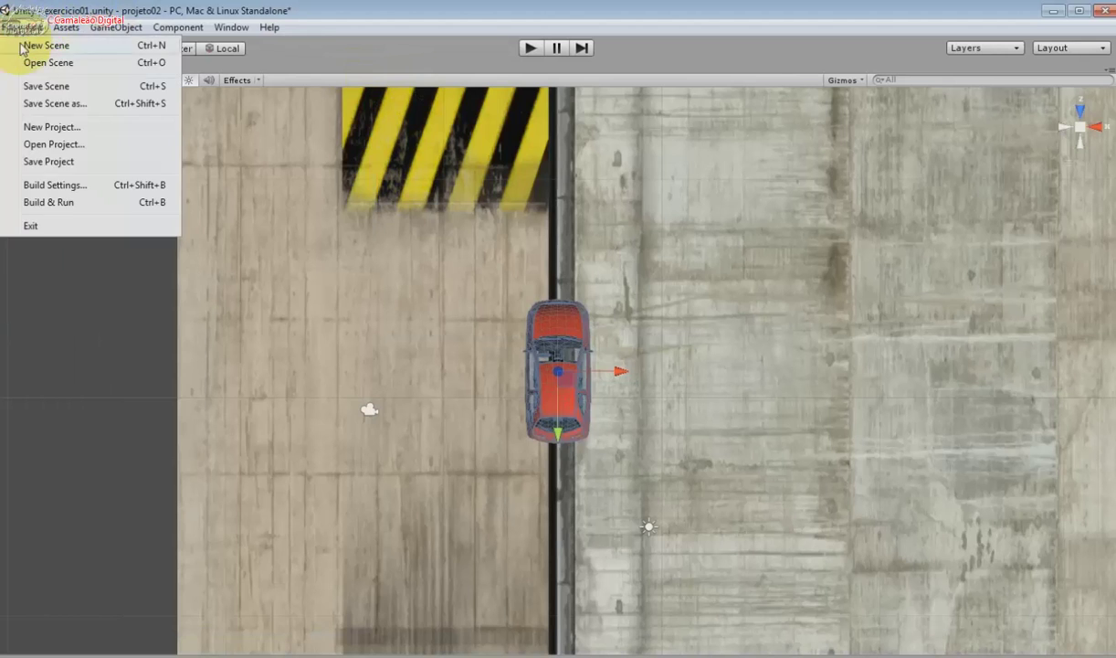
pyautogui.click(55, 89)
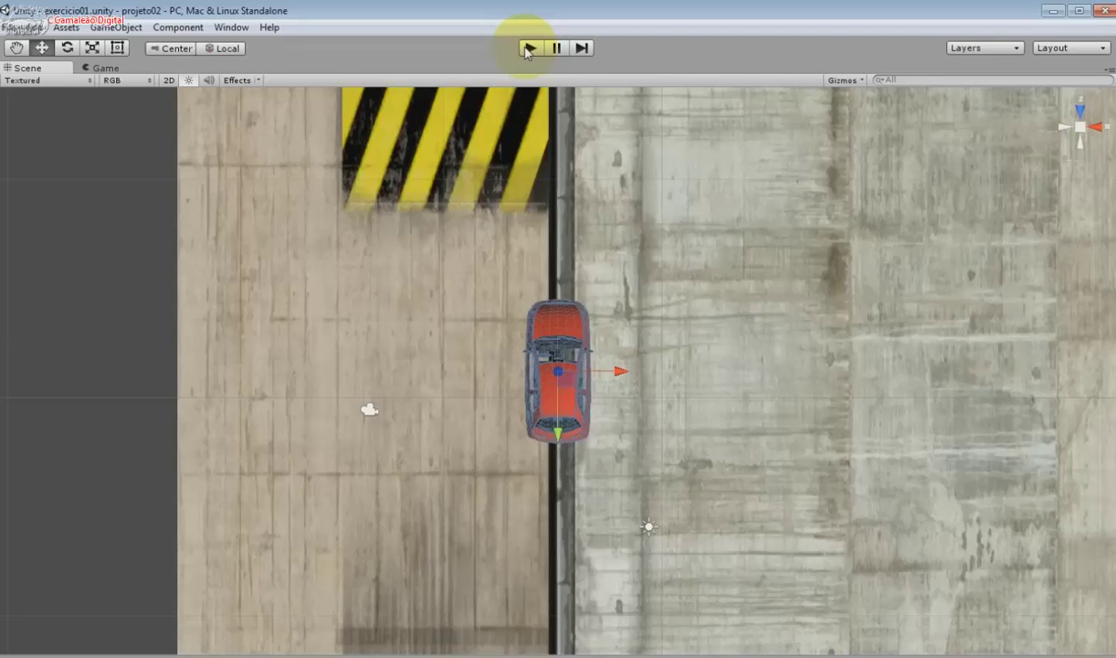
pyautogui.click(528, 50)
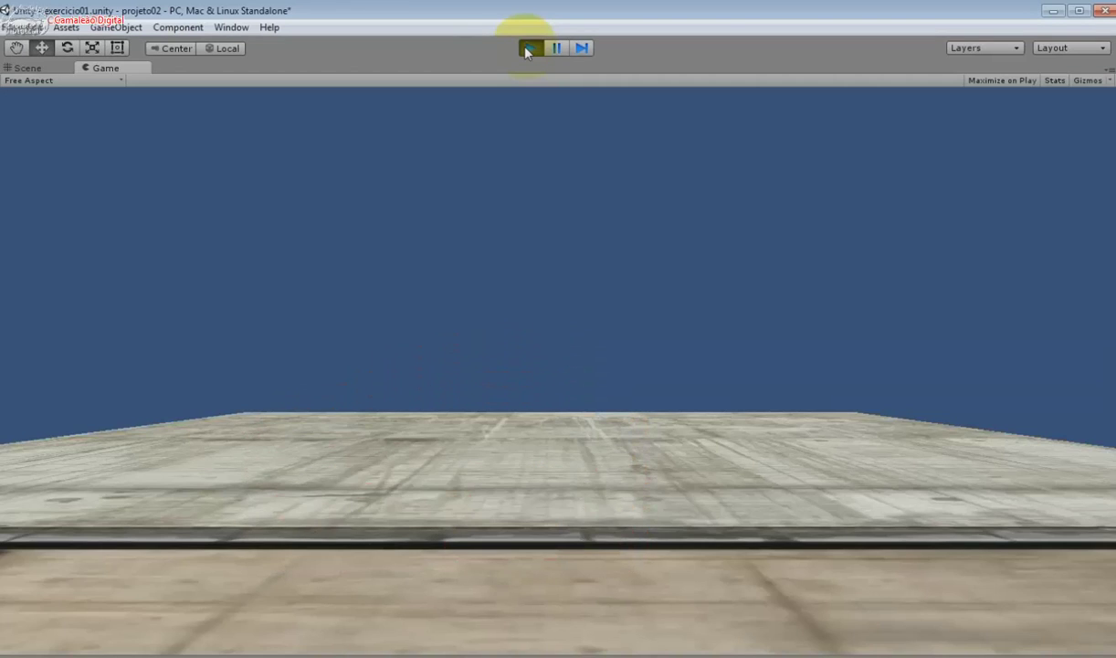
pyautogui.click(528, 49)
pyautogui.click(569, 257)
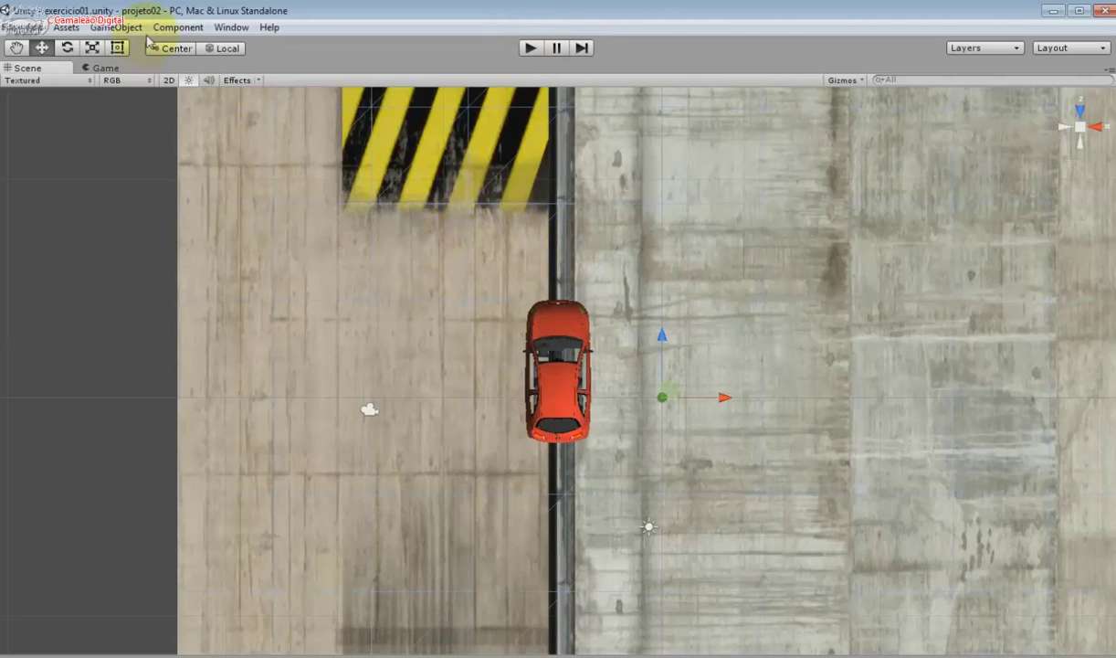
pyautogui.click(219, 30)
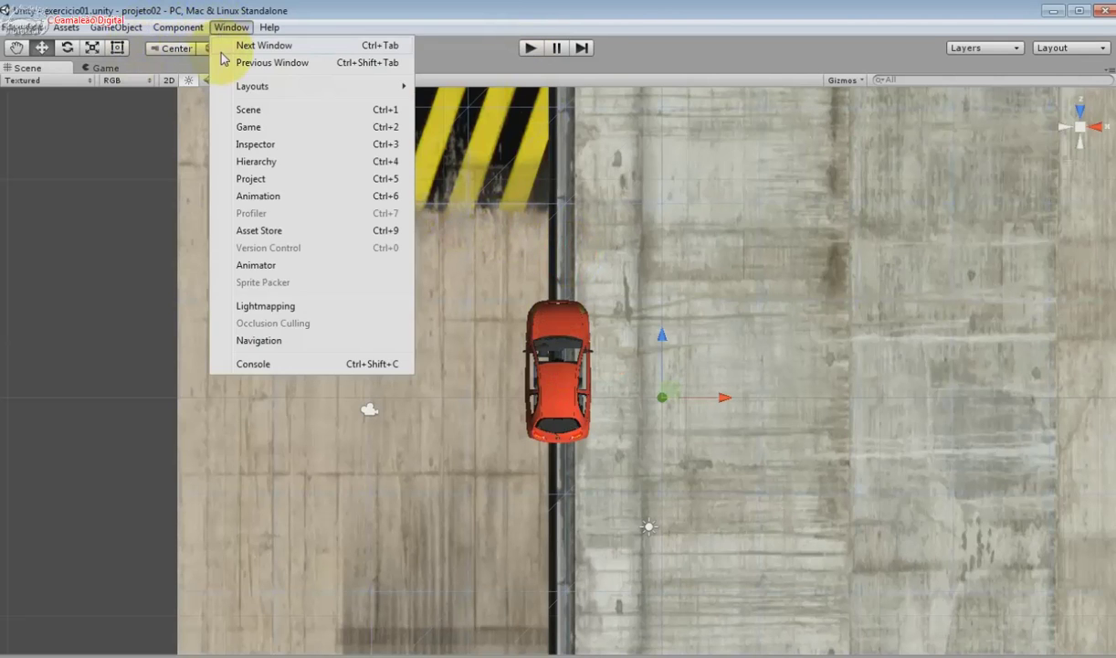
pyautogui.moveTo(162, 30)
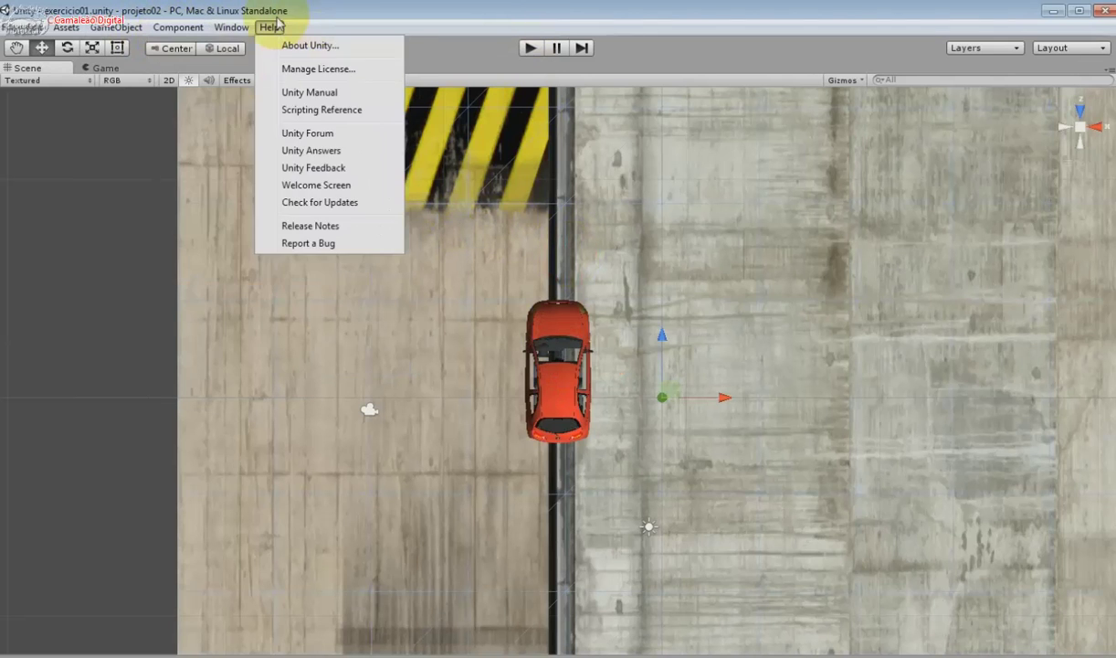
pyautogui.click(269, 132)
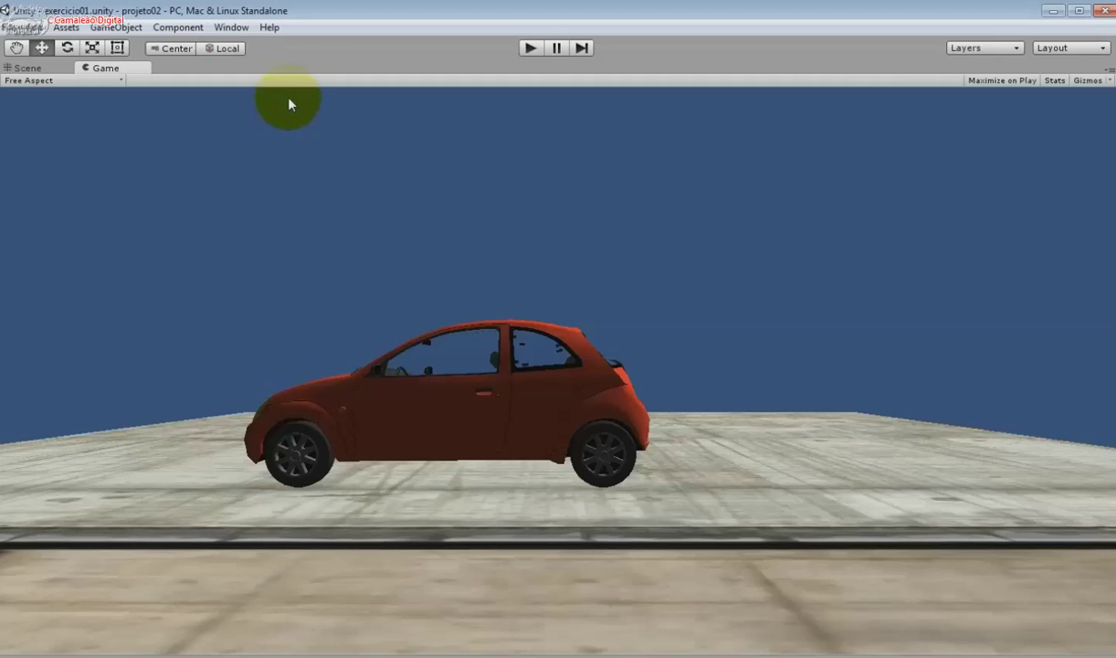
pyautogui.click(530, 52)
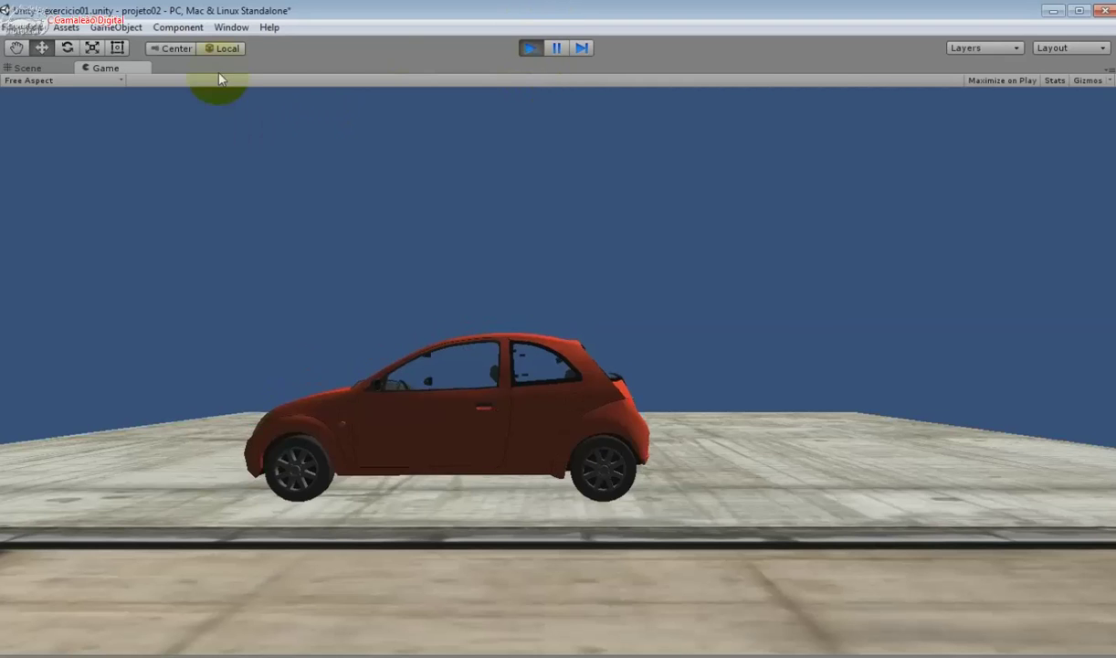
pyautogui.click(531, 48)
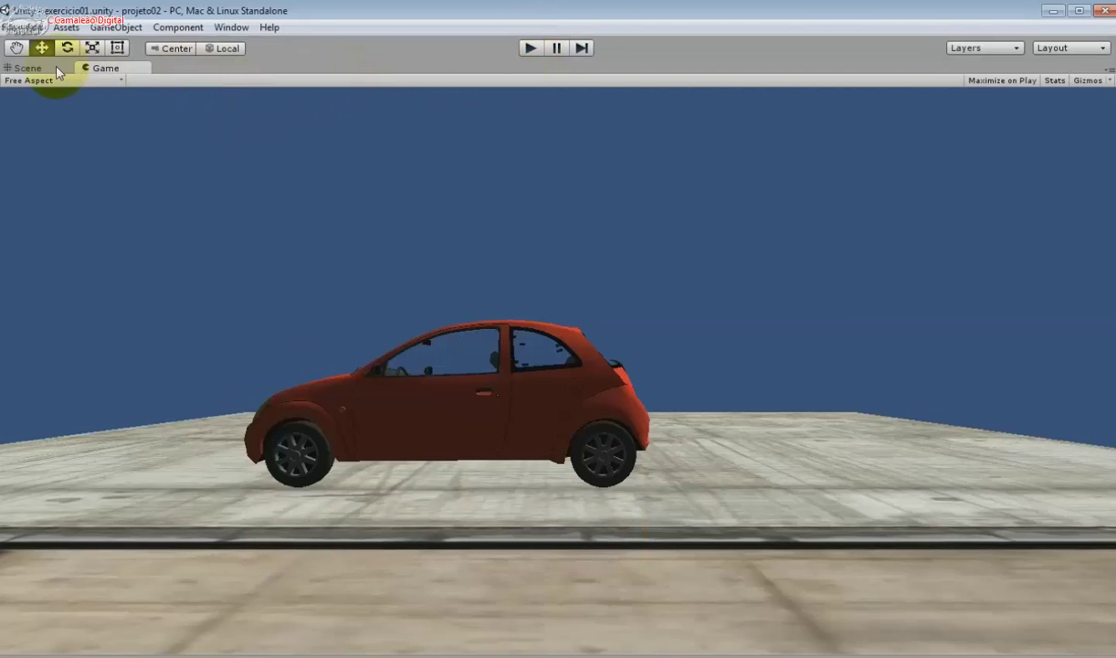
pyautogui.click(27, 68)
pyautogui.click(233, 27)
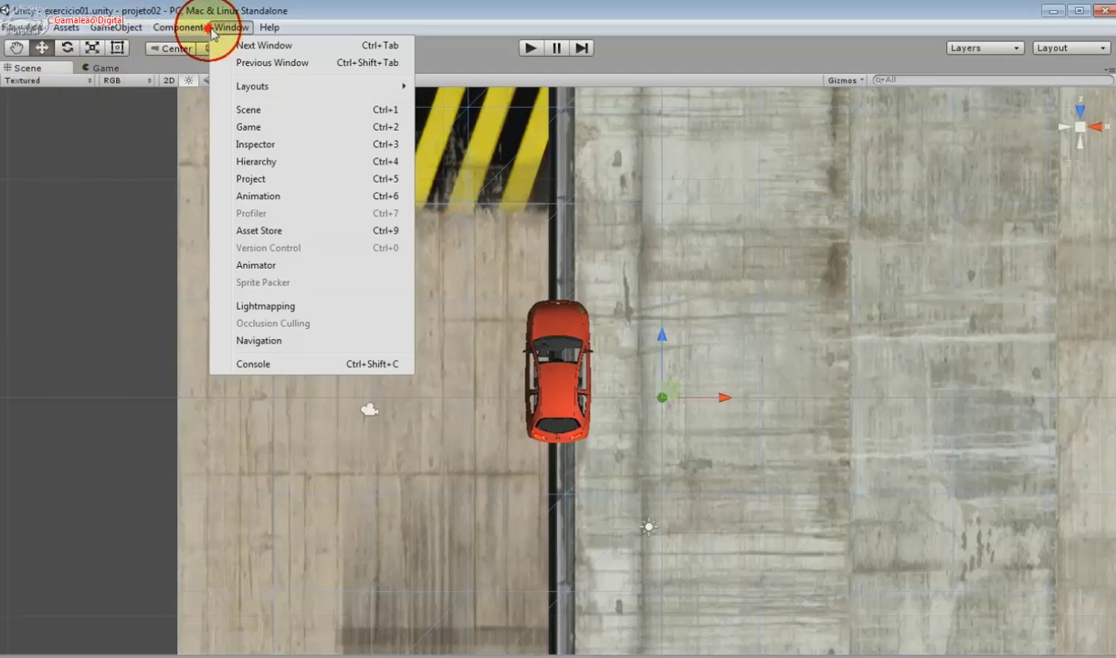
# Remove the Plane's Mesh Collider component in the Inspector
pyautogui.click(269, 142)
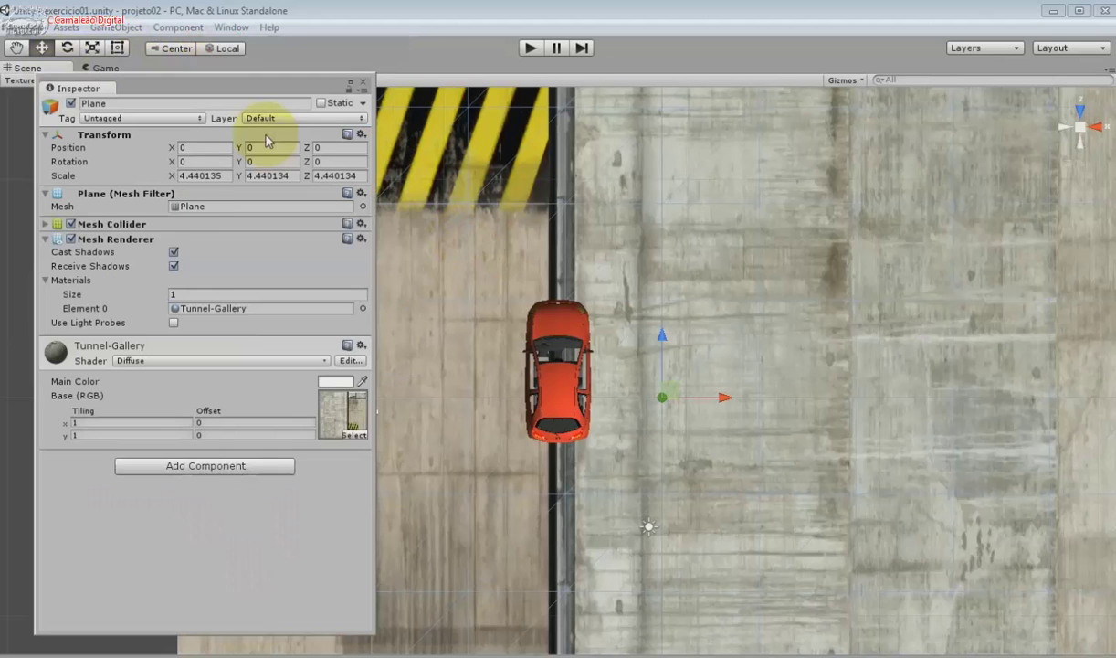
pyautogui.click(142, 224)
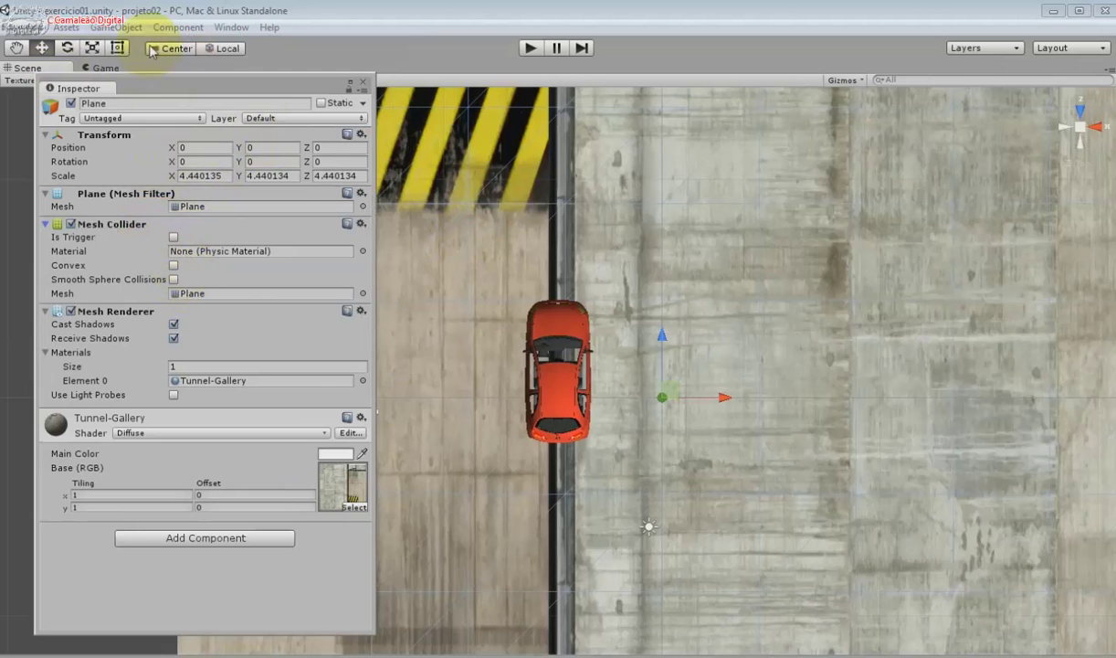
pyautogui.click(128, 28)
pyautogui.moveTo(178, 27)
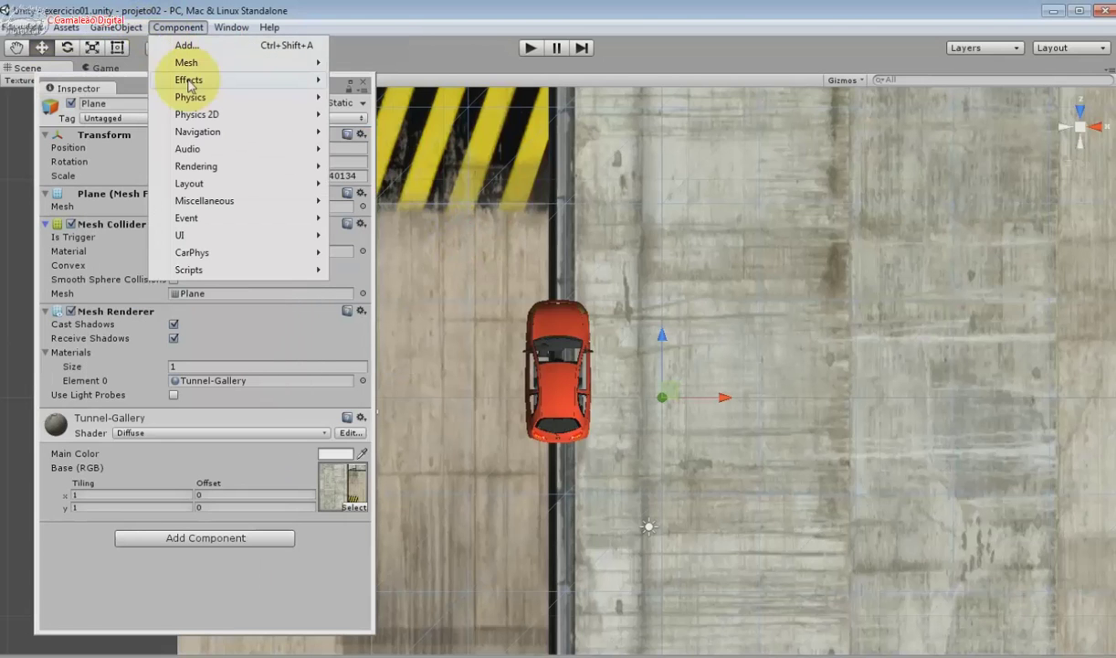
pyautogui.moveTo(194, 101)
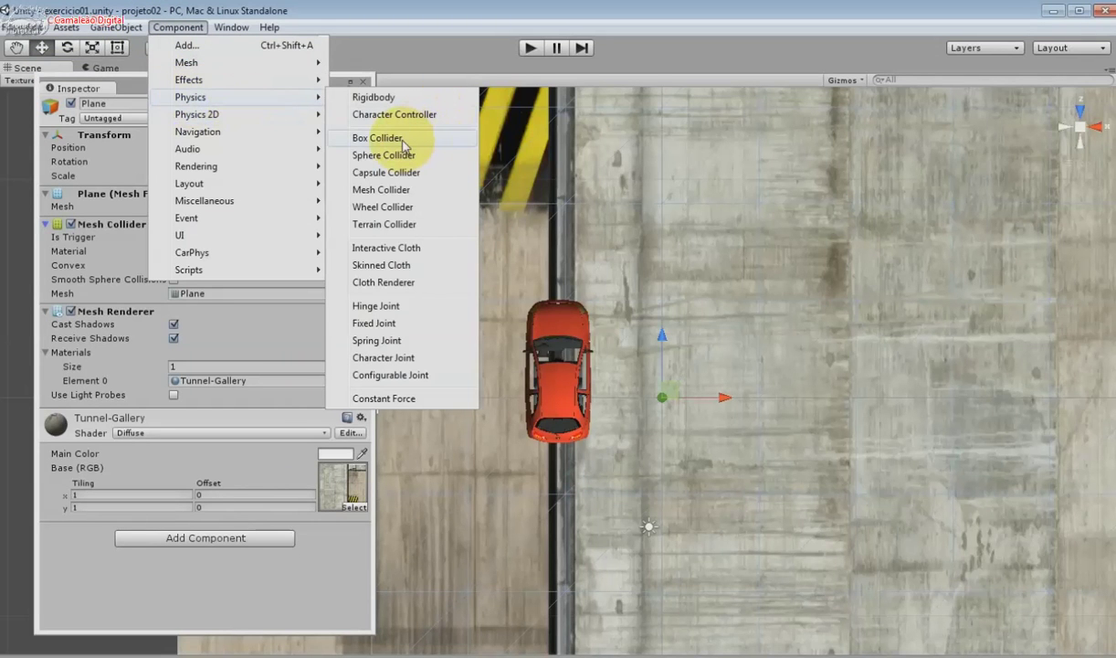
pyautogui.click(138, 233)
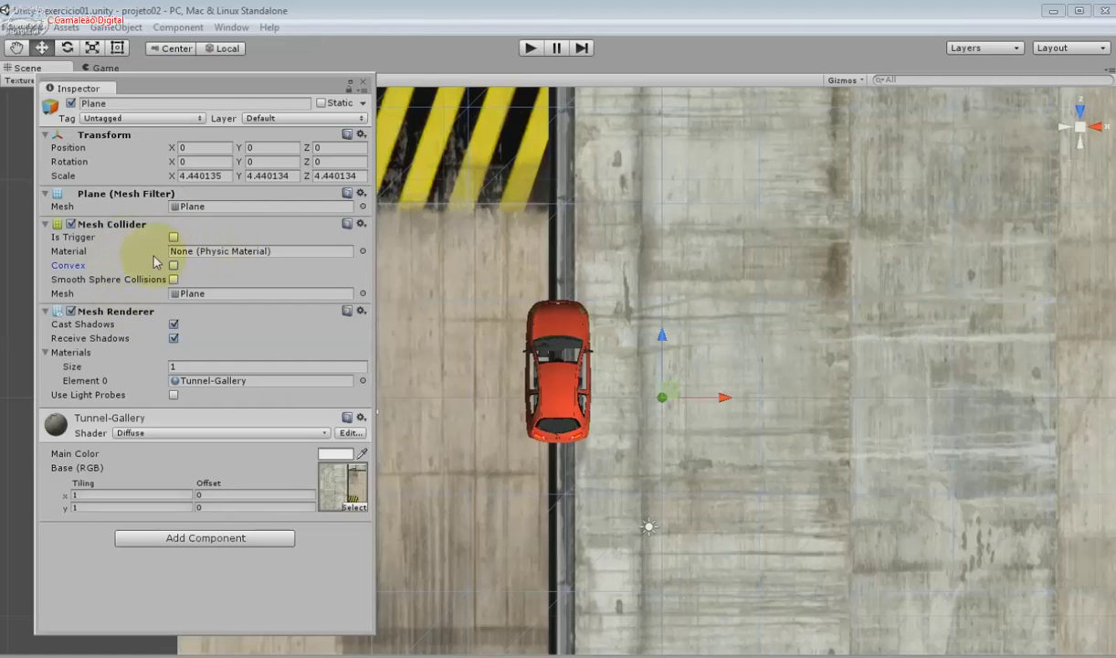
pyautogui.click(362, 226)
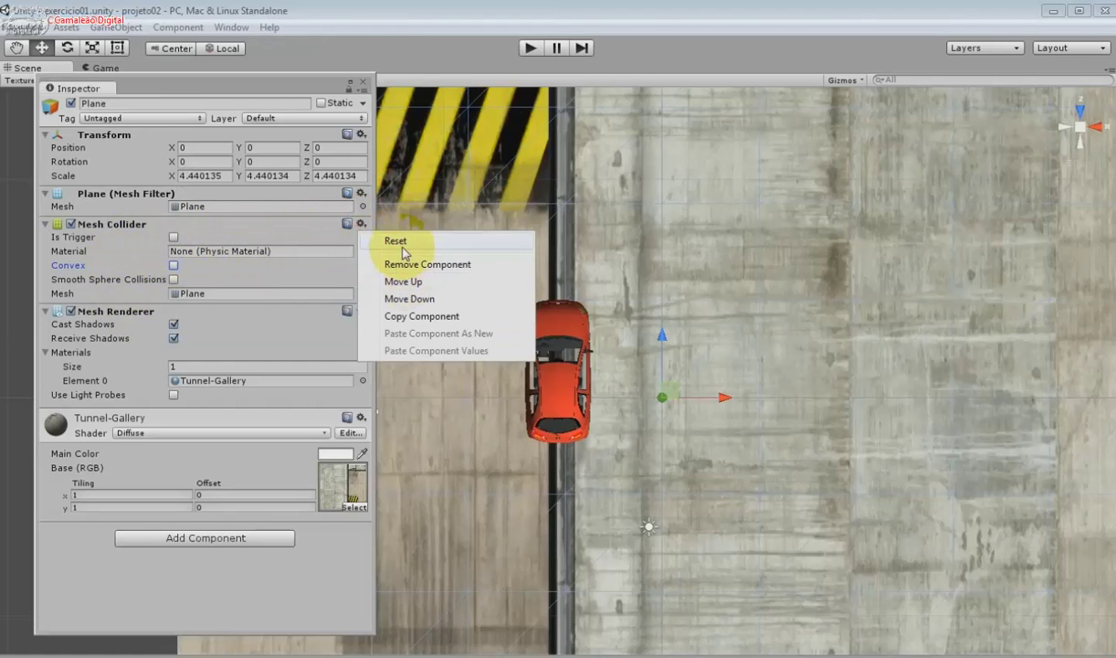
pyautogui.click(425, 265)
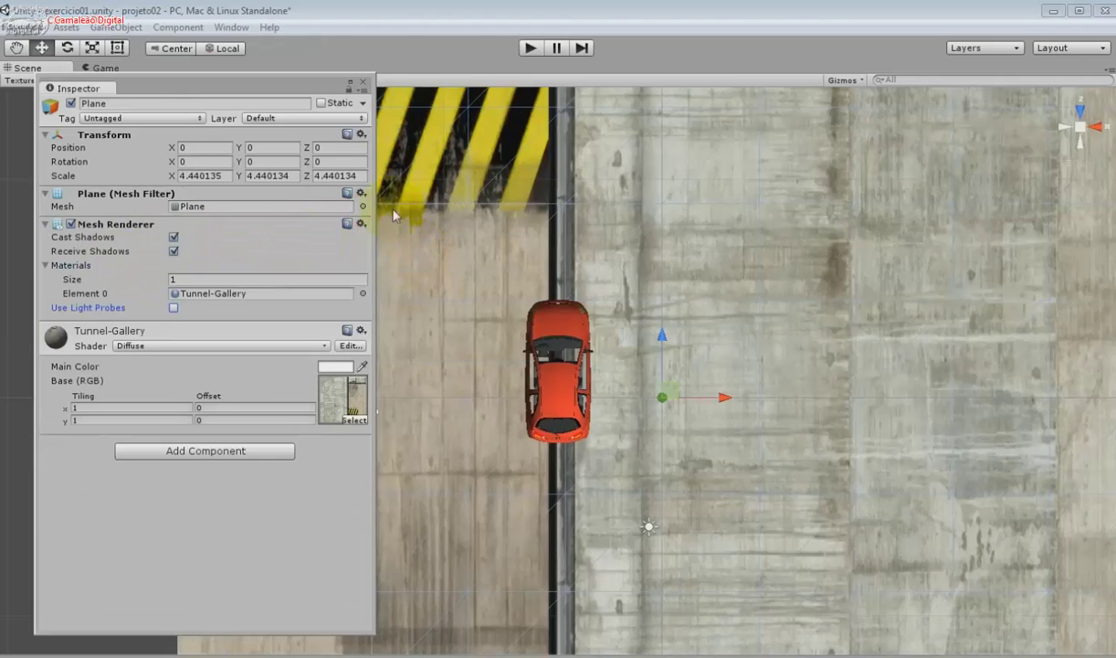
# Add a Box Collider to the Plane and start Play mode
pyautogui.click(176, 26)
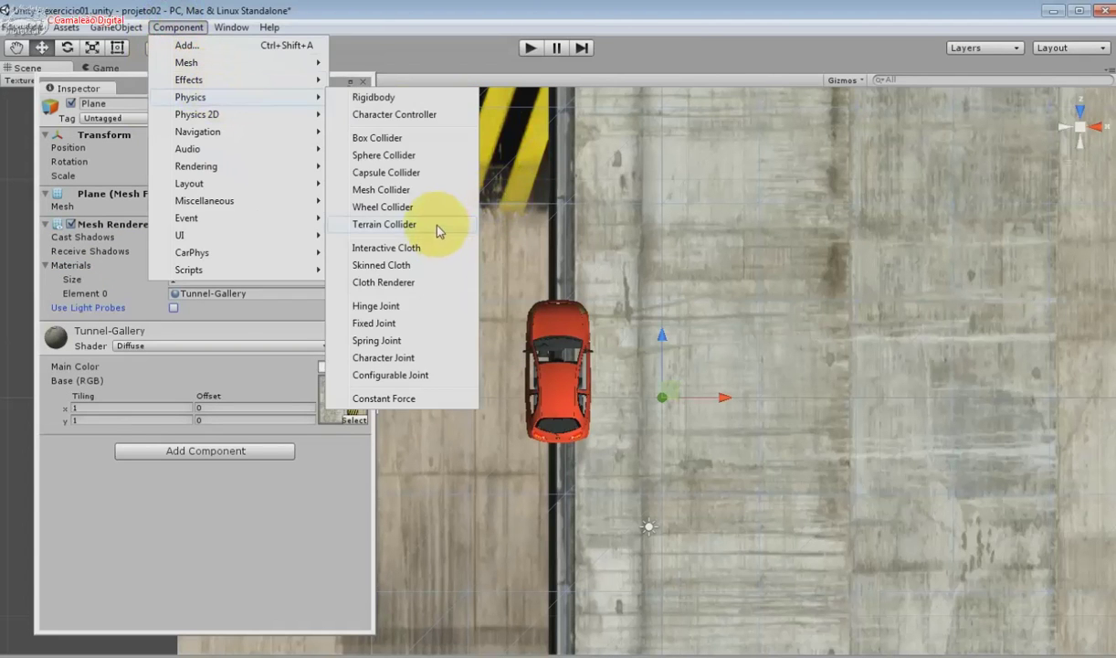
pyautogui.click(420, 138)
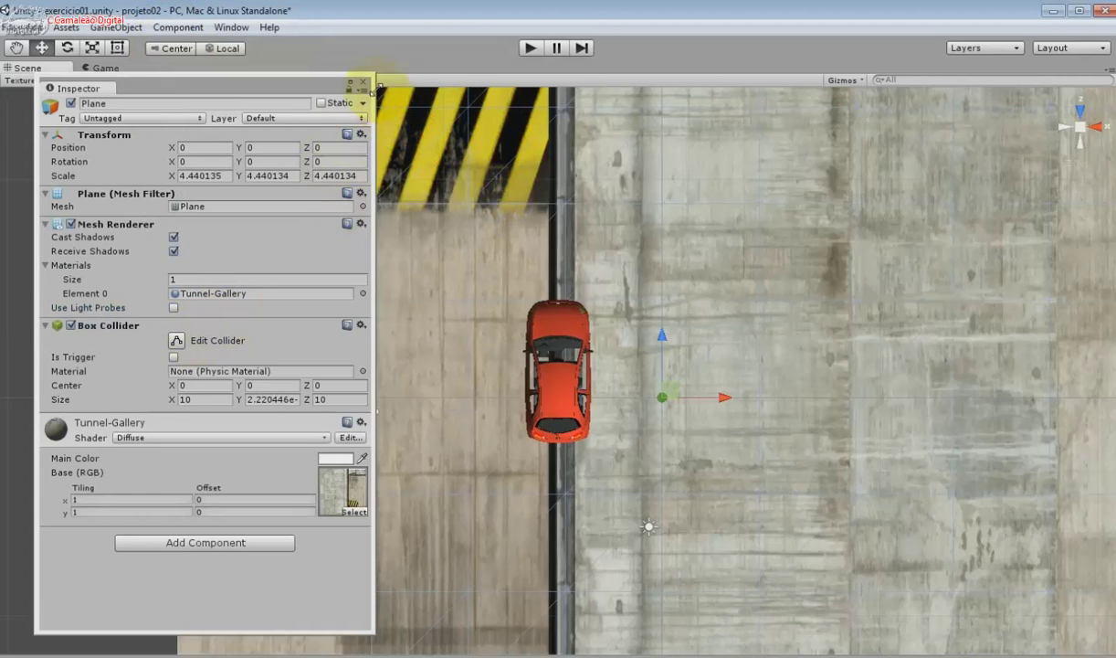
pyautogui.click(362, 82)
pyautogui.click(533, 47)
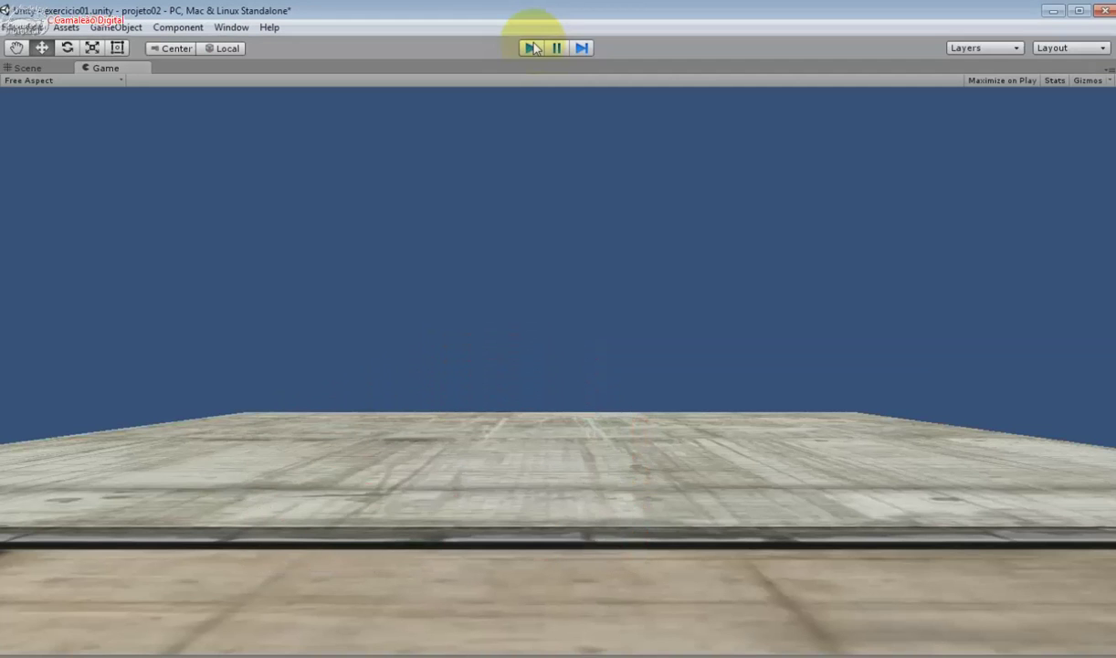
# Stop Play mode, zoom the Scene view out, and save the scene
pyautogui.click(533, 48)
pyautogui.click(553, 402)
pyautogui.click(453, 424)
pyautogui.scroll(-2, 453, 425)
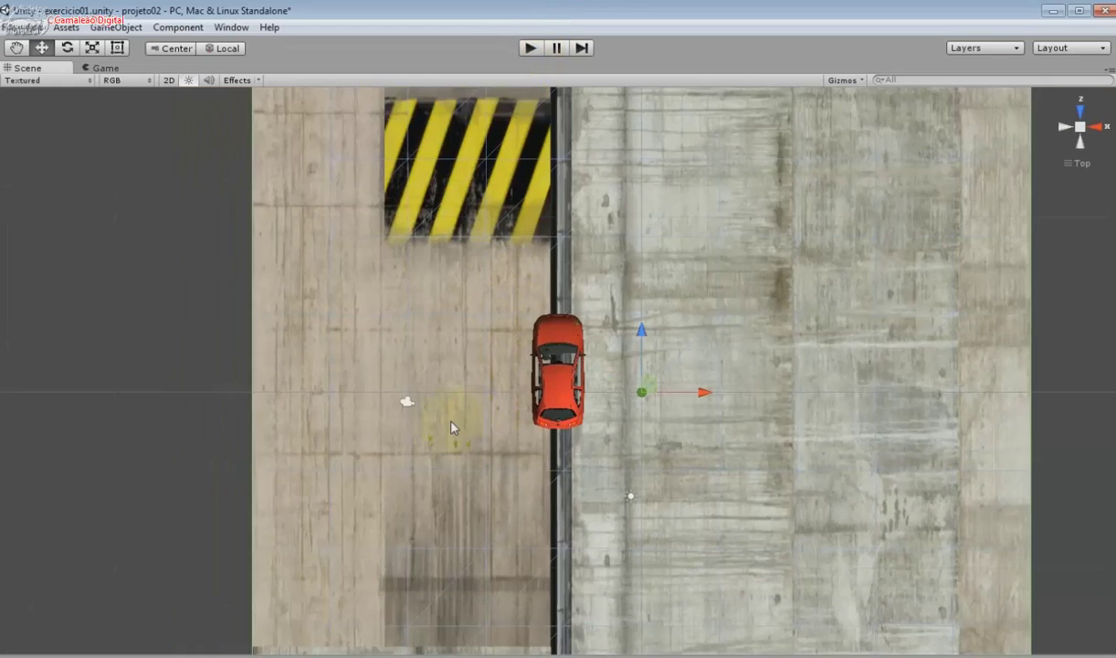
pyautogui.scroll(-1, 454, 428)
pyautogui.scroll(-1, 453, 428)
pyautogui.scroll(-1, 454, 428)
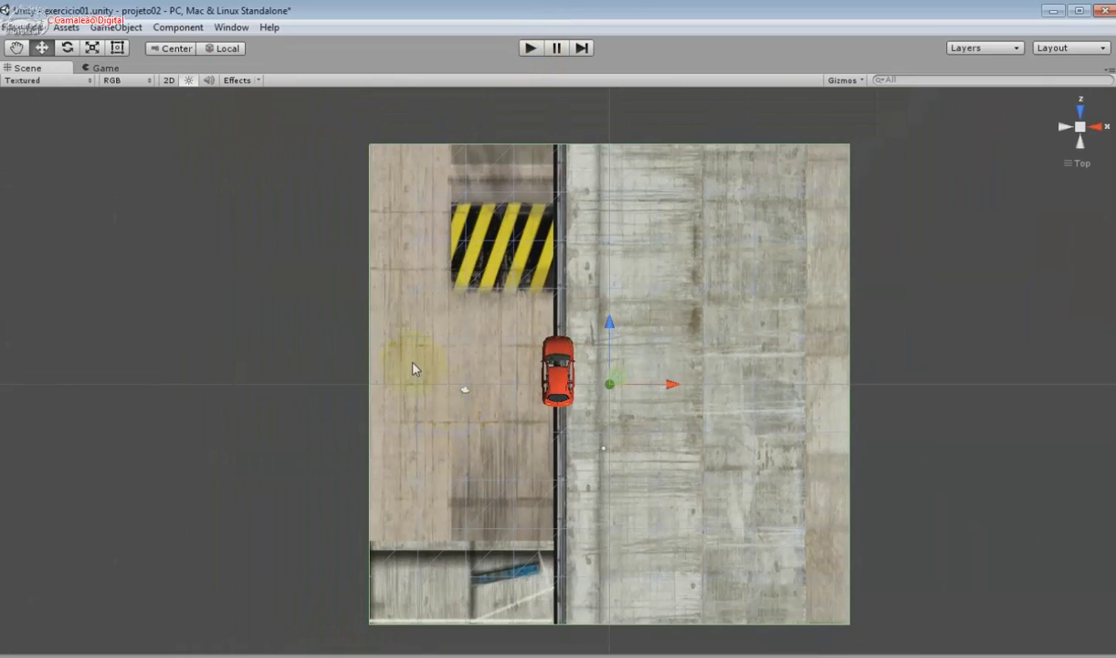
pyautogui.click(20, 27)
pyautogui.click(29, 87)
# Select the red car in the Scene view
pyautogui.click(488, 381)
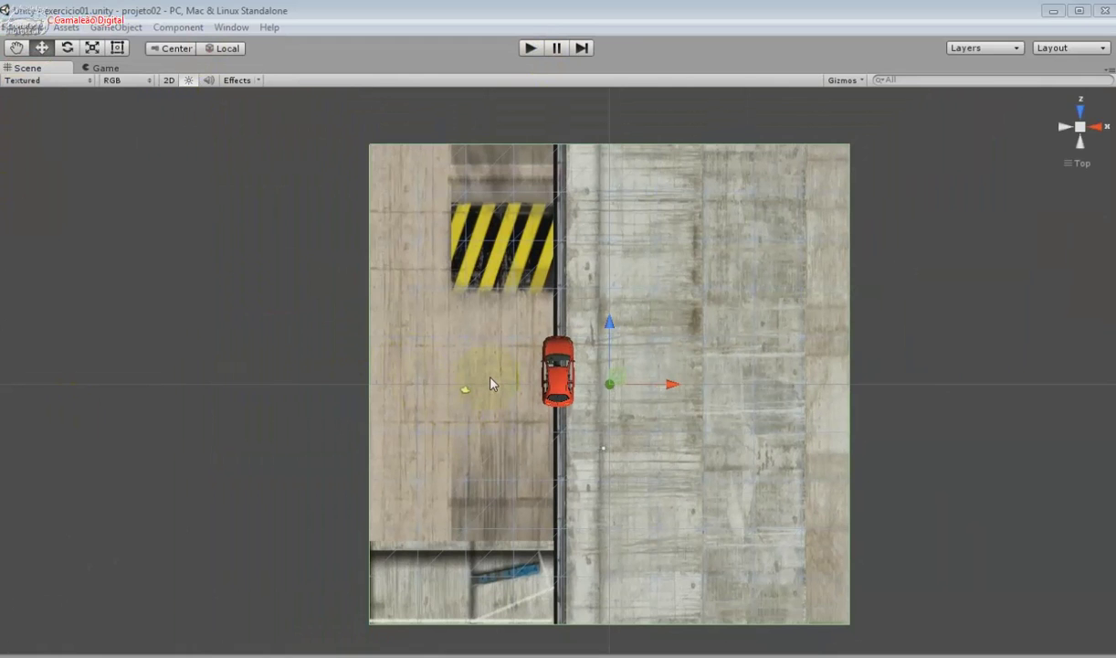
pyautogui.click(544, 377)
pyautogui.click(559, 383)
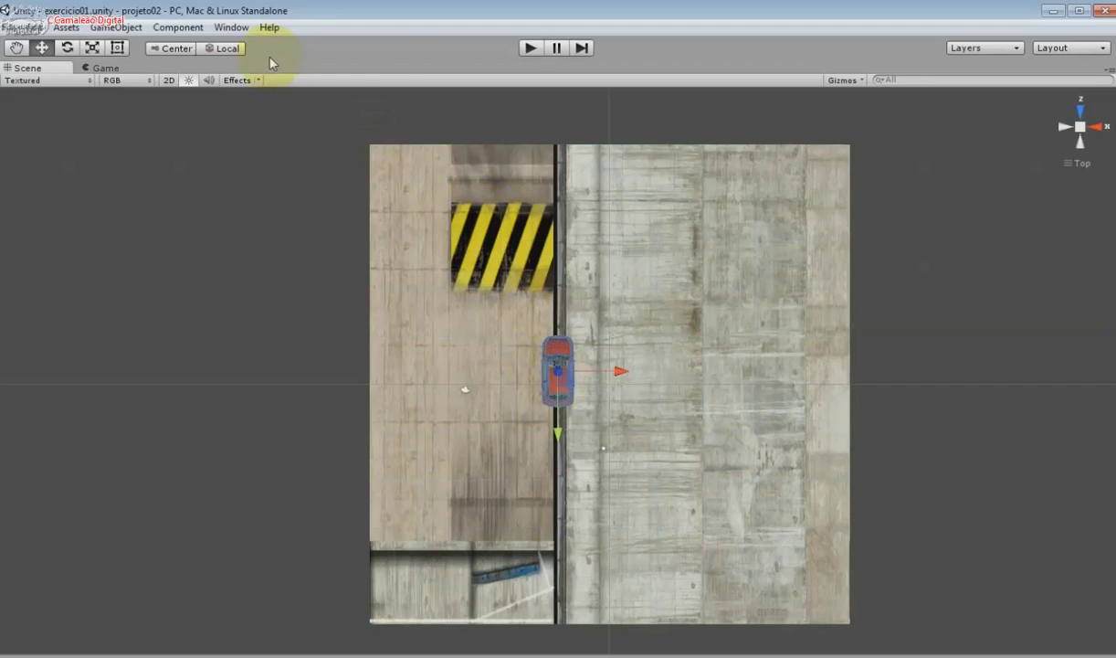
pyautogui.click(240, 32)
pyautogui.moveTo(157, 32)
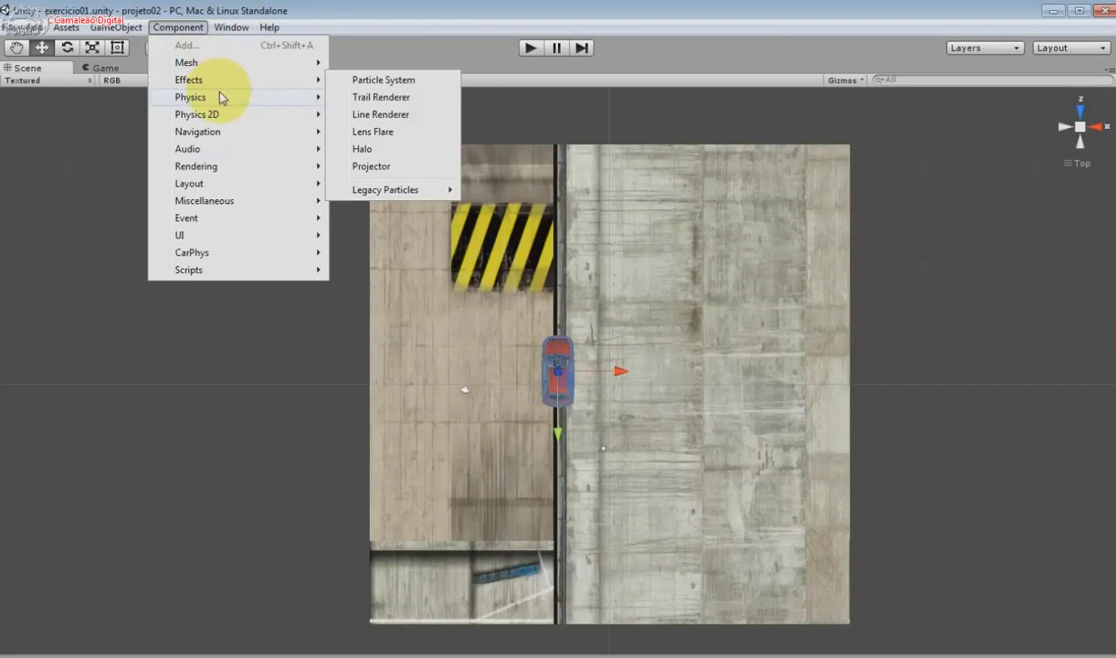
pyautogui.moveTo(219, 92)
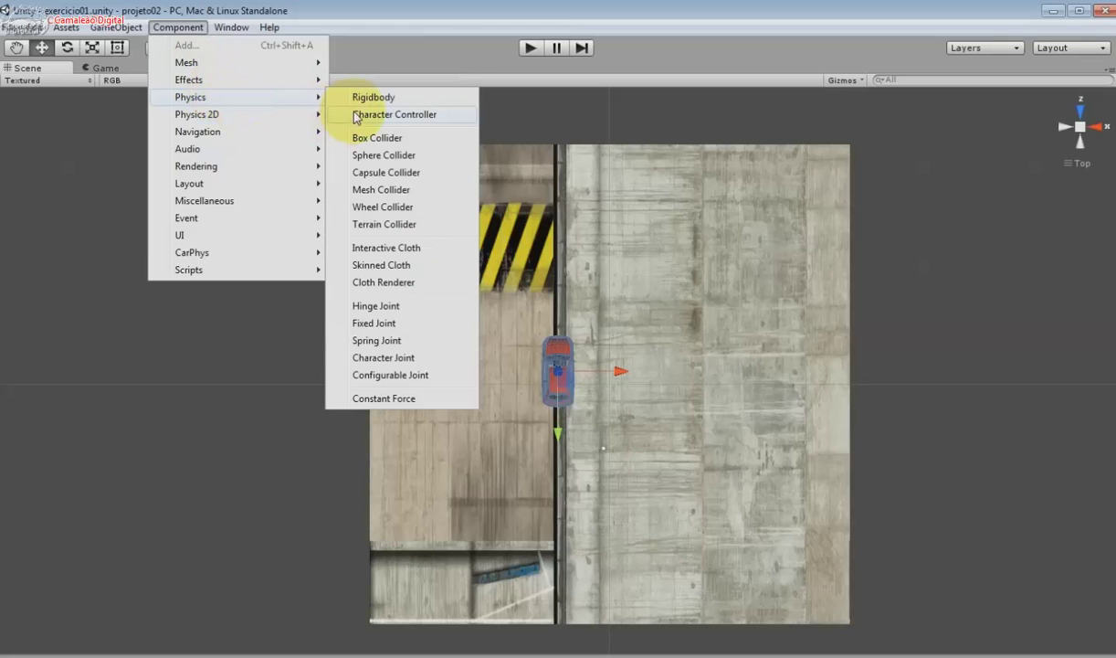
pyautogui.click(441, 64)
pyautogui.click(1080, 112)
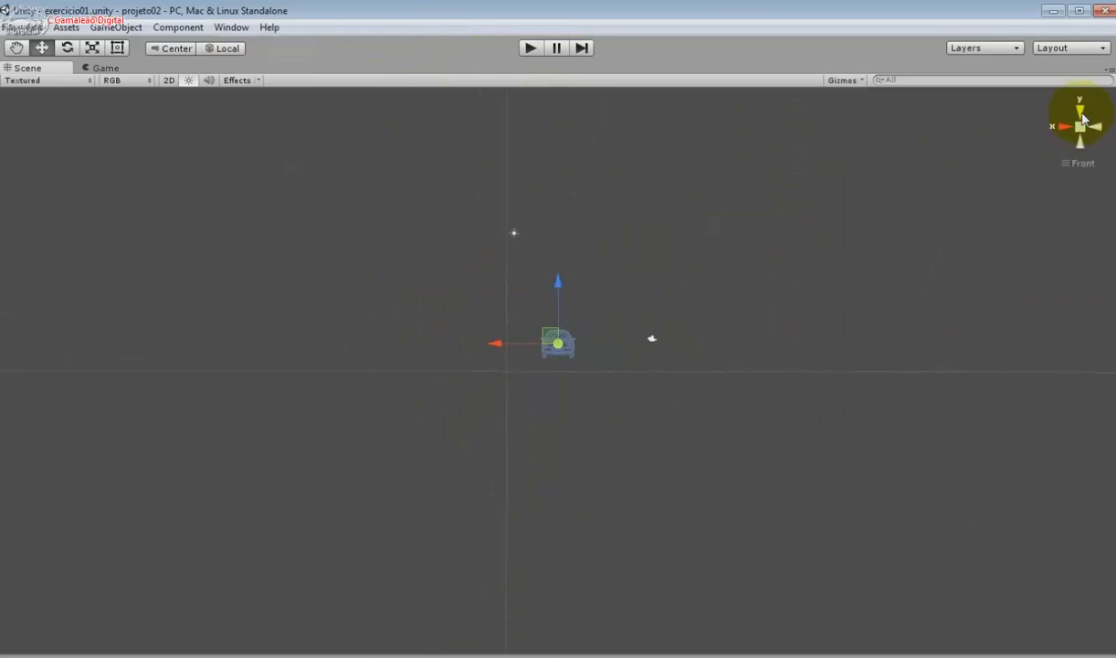
pyautogui.scroll(2, 694, 320)
pyautogui.scroll(1, 692, 317)
pyautogui.scroll(2, 697, 309)
pyautogui.scroll(2, 675, 294)
pyautogui.scroll(1, 667, 285)
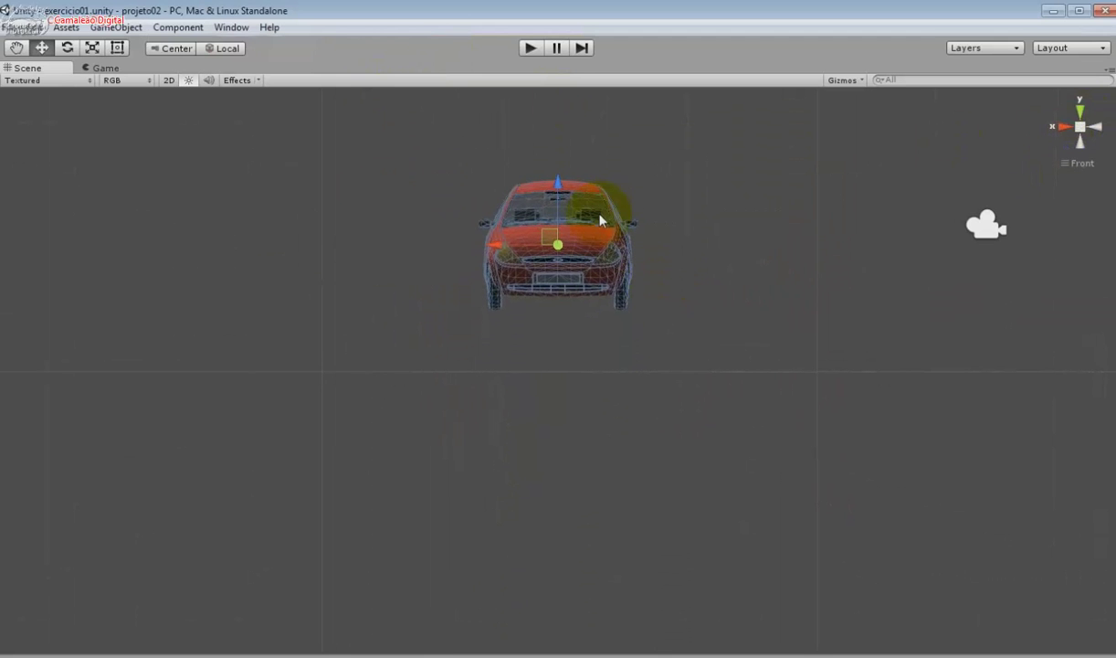
pyautogui.keyDown('alt'); pyautogui.moveTo(610, 216); pyautogui.dragTo(566, 301); pyautogui.keyUp('alt')
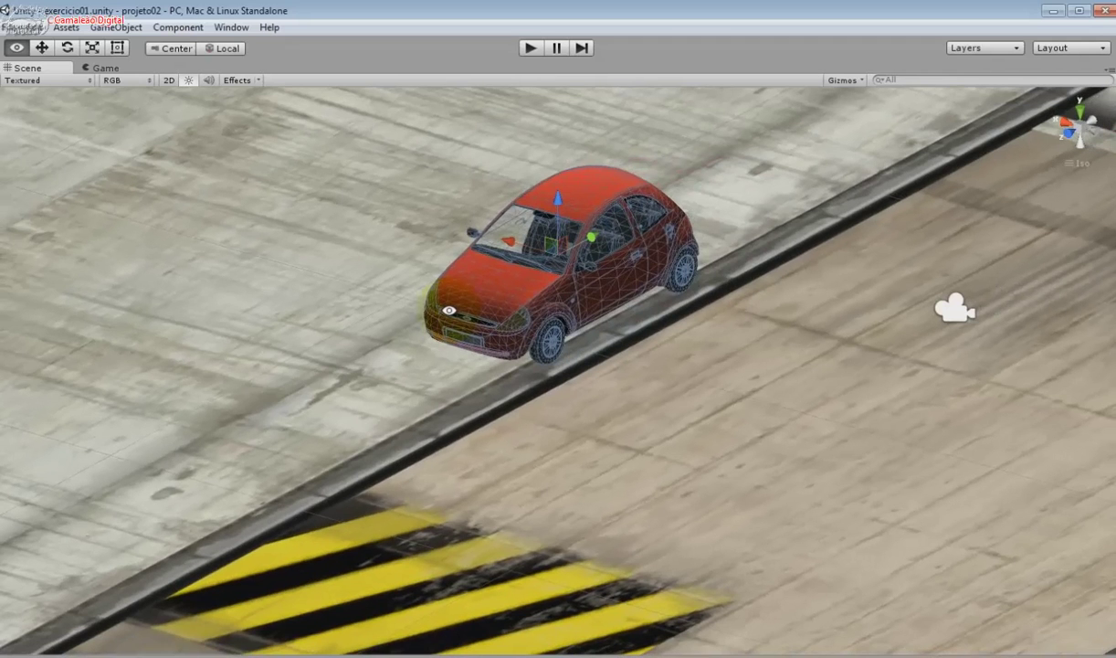
pyautogui.keyDown('alt'); pyautogui.moveTo(449, 310); pyautogui.dragTo(454, 323); pyautogui.keyUp('alt')
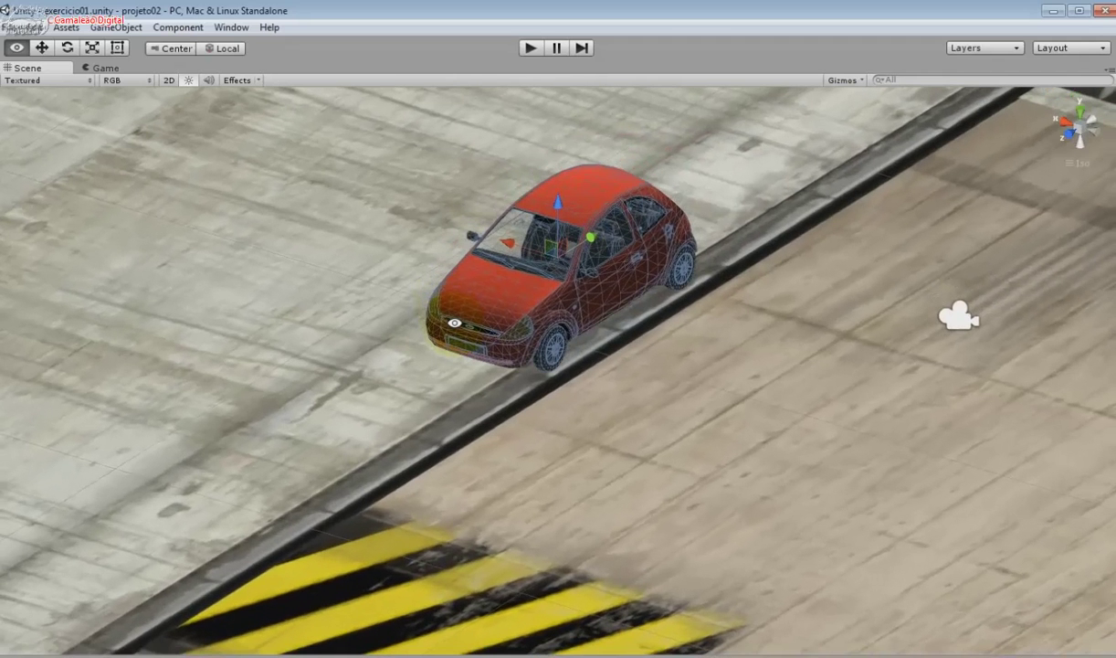
pyautogui.keyDown('alt'); pyautogui.moveTo(454, 323); pyautogui.dragTo(480, 341); pyautogui.keyUp('alt')
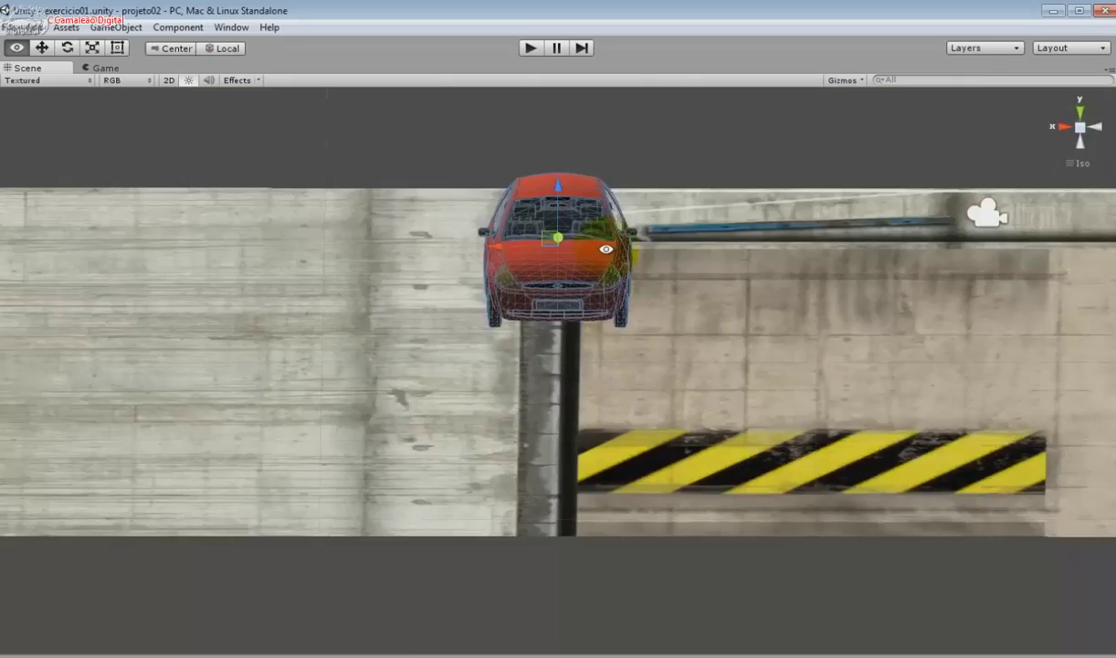
pyautogui.scroll(3, 635, 210)
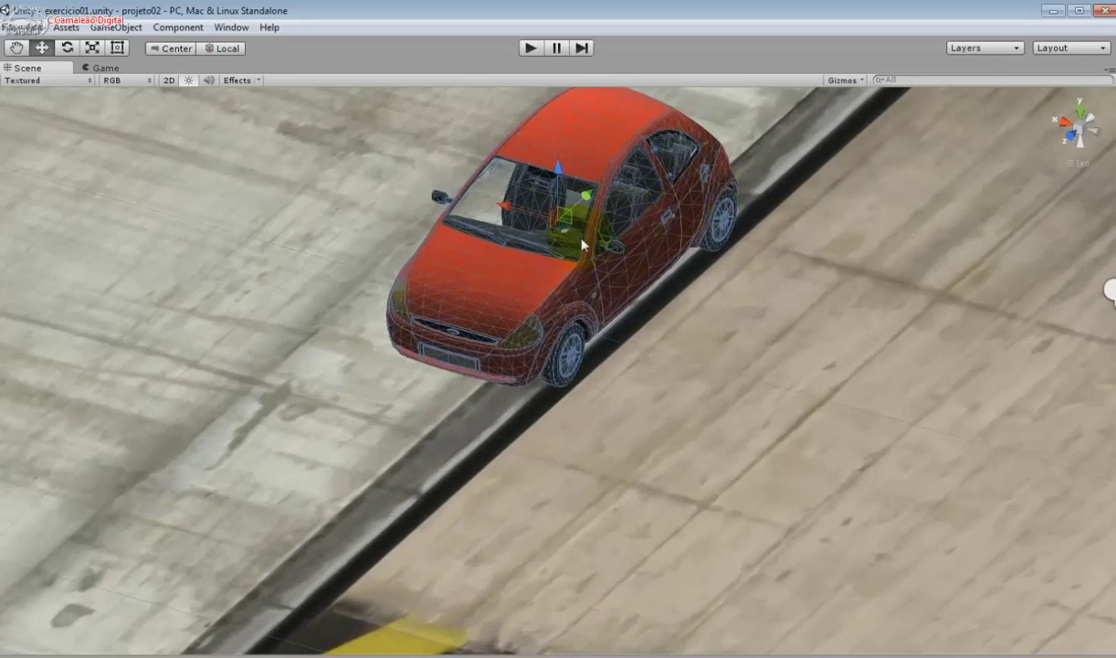
pyautogui.click(25, 55)
pyautogui.moveTo(536, 187); pyautogui.dragTo(493, 325)
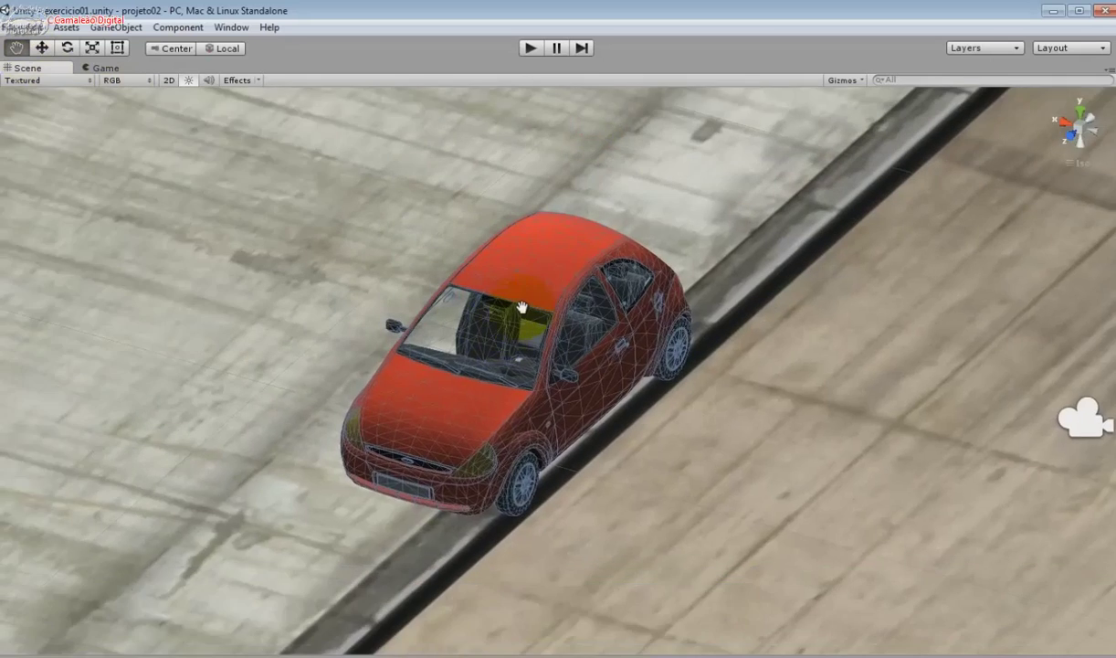
pyautogui.scroll(4, 529, 299)
pyautogui.scroll(2, 533, 290)
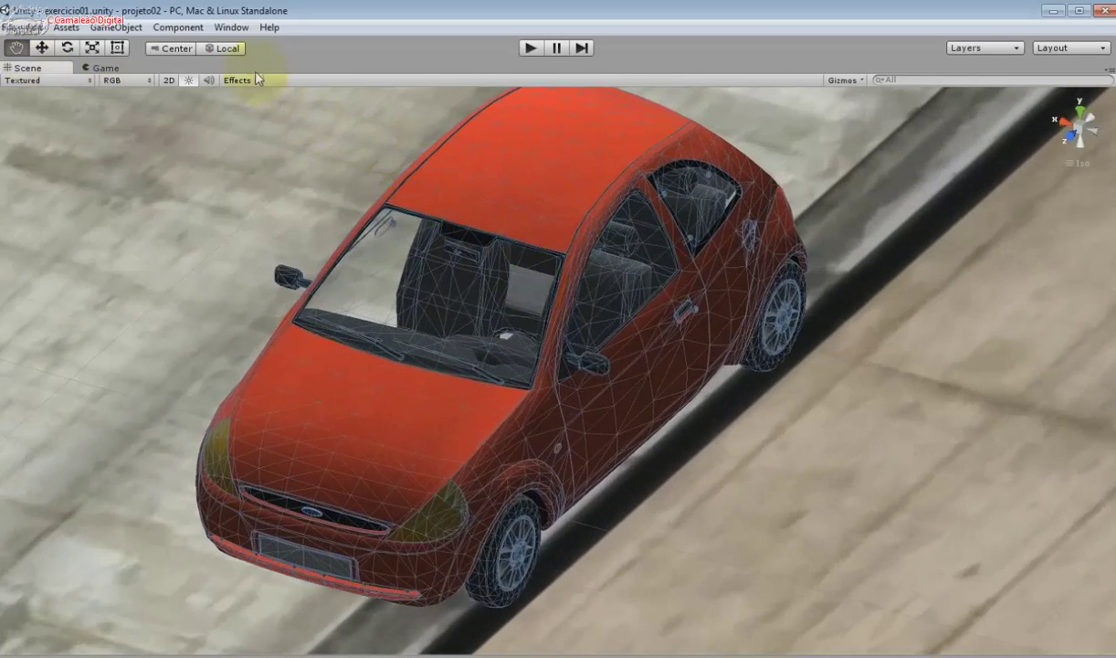
pyautogui.click(116, 28)
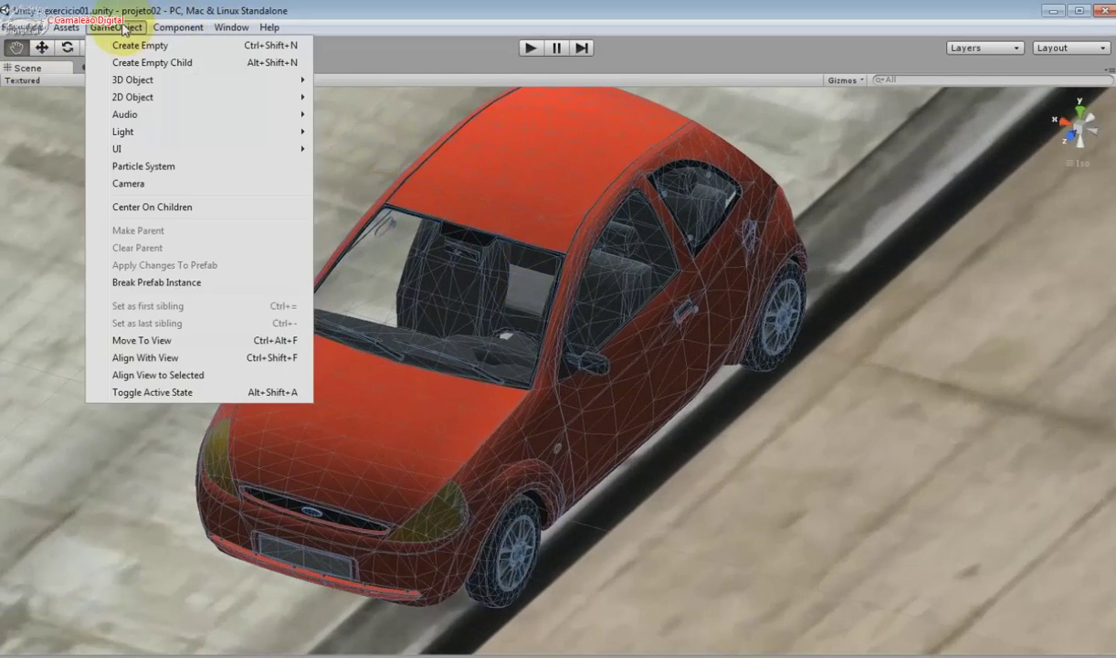
# Add a Box Collider to the car body via Component > Physics
pyautogui.moveTo(178, 28)
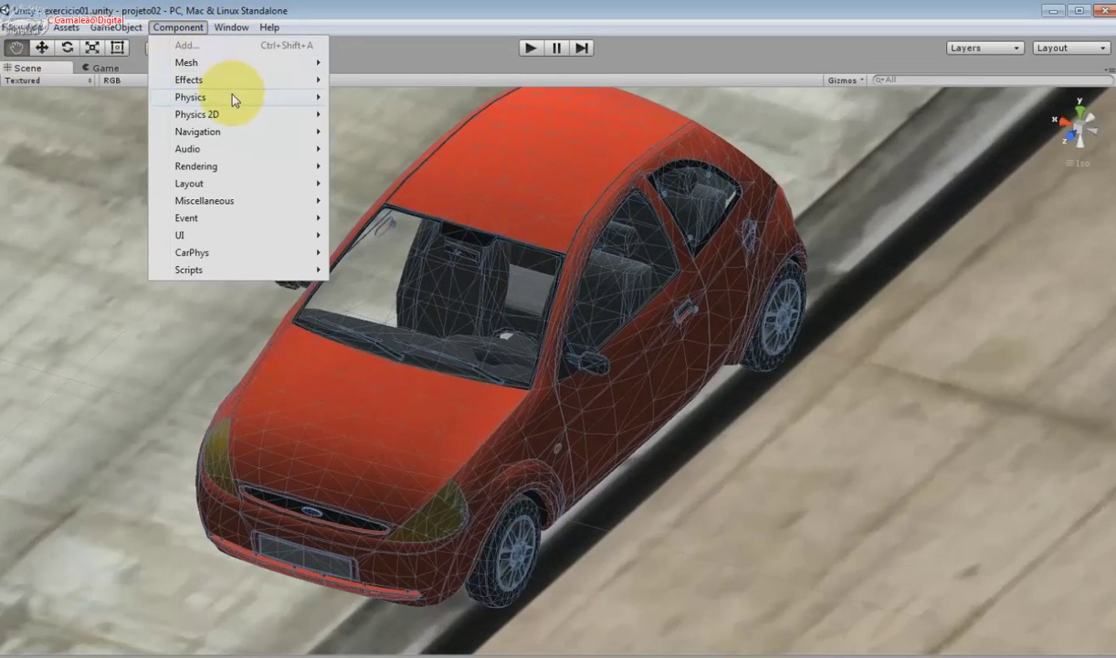
pyautogui.moveTo(223, 97)
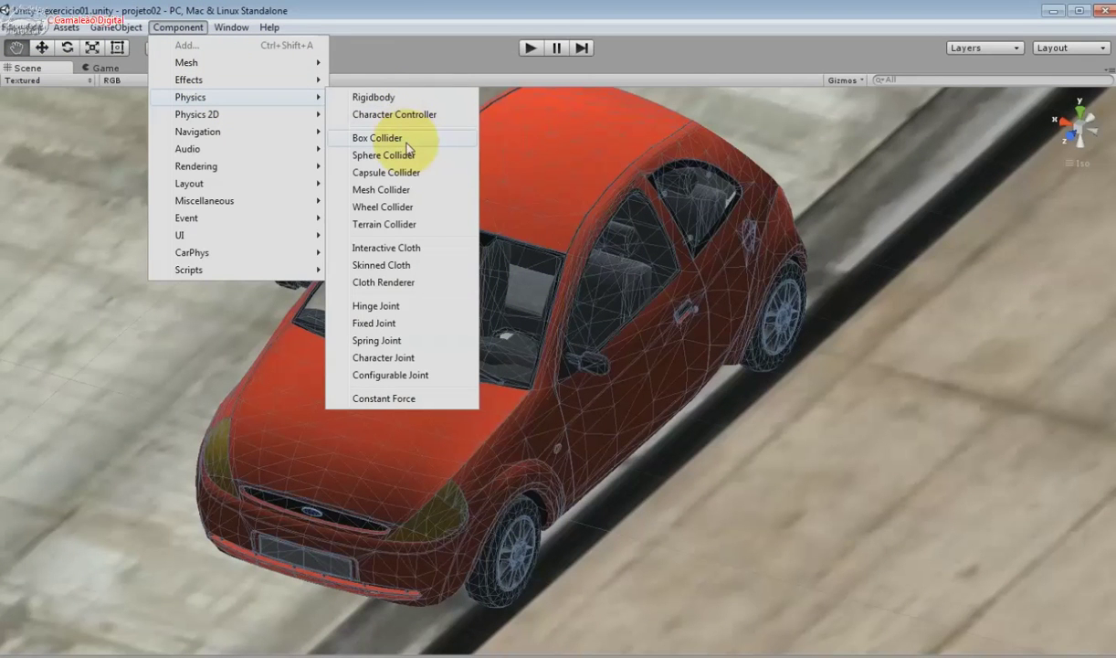
pyautogui.click(408, 149)
pyautogui.scroll(-3, 486, 202)
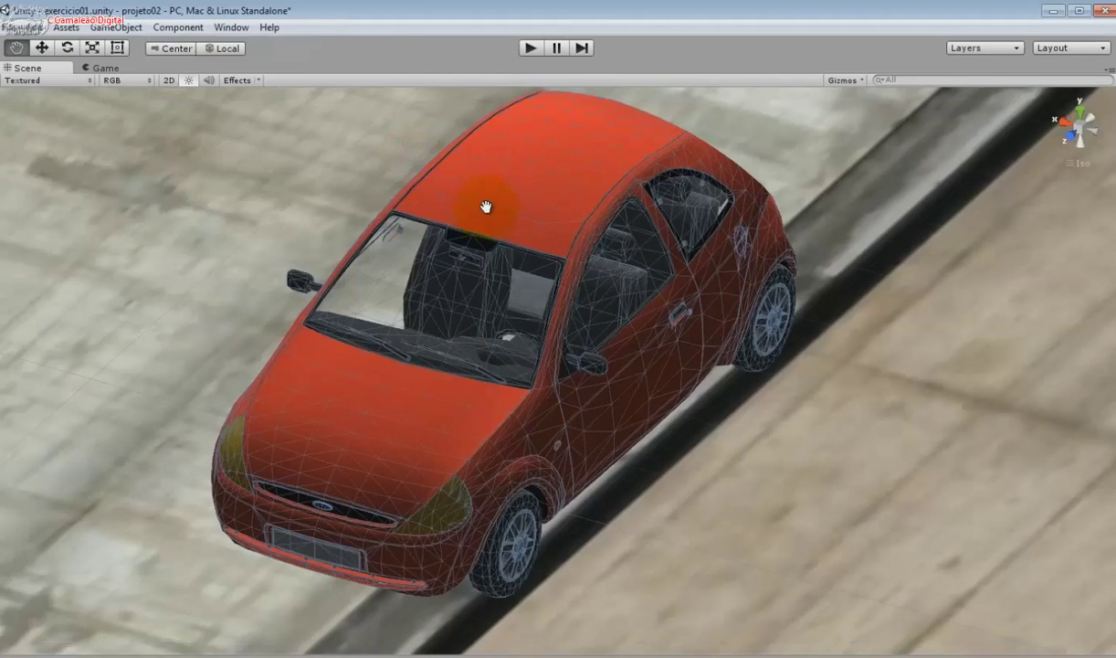
pyautogui.scroll(-3, 486, 202)
pyautogui.scroll(-2, 486, 202)
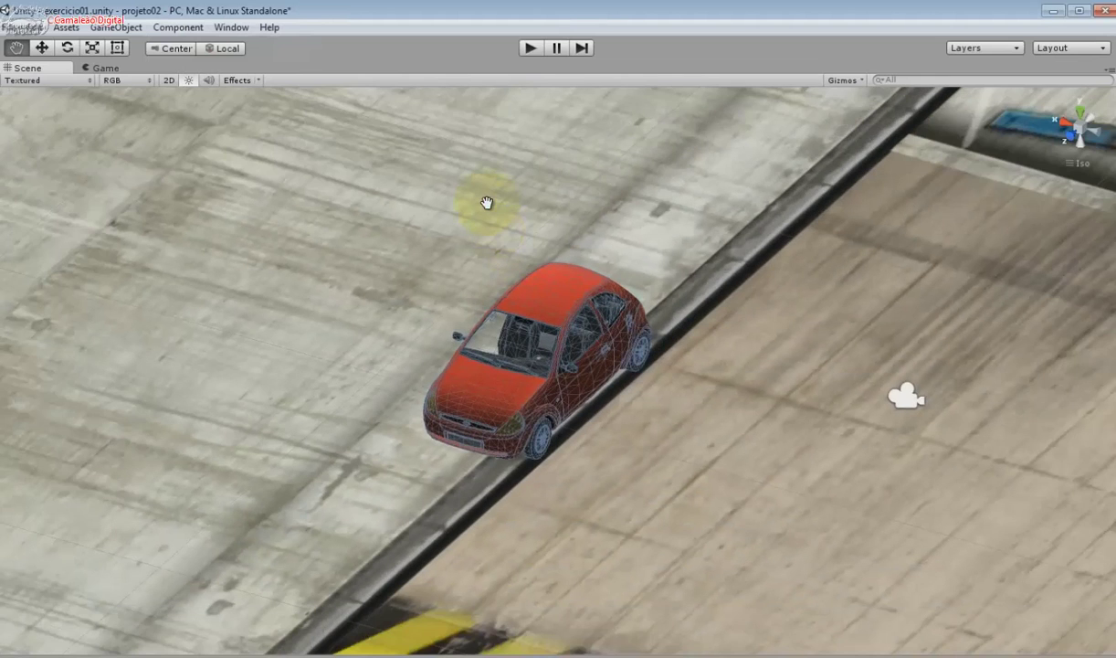
# Test-play the scene, zoom the Scene view out, then minimize Unity
pyautogui.click(531, 52)
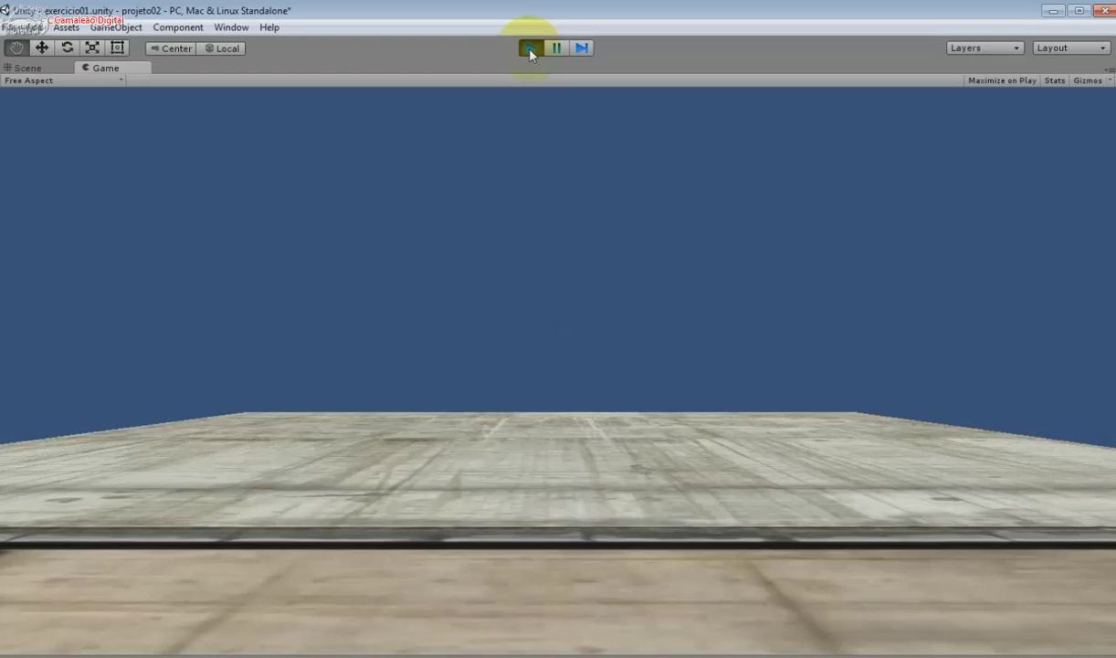
pyautogui.click(531, 52)
pyautogui.scroll(2, 562, 342)
pyautogui.scroll(3, 562, 342)
pyautogui.scroll(-5, 561, 343)
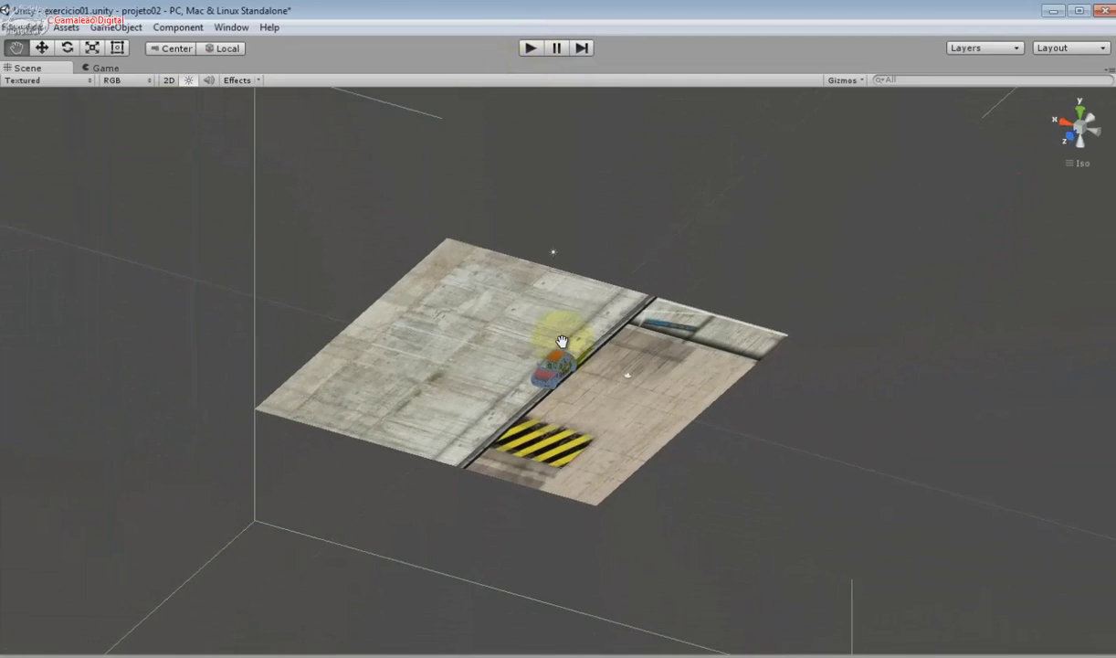
pyautogui.scroll(-1, 561, 342)
pyautogui.scroll(-2, 562, 341)
pyautogui.scroll(-1, 562, 342)
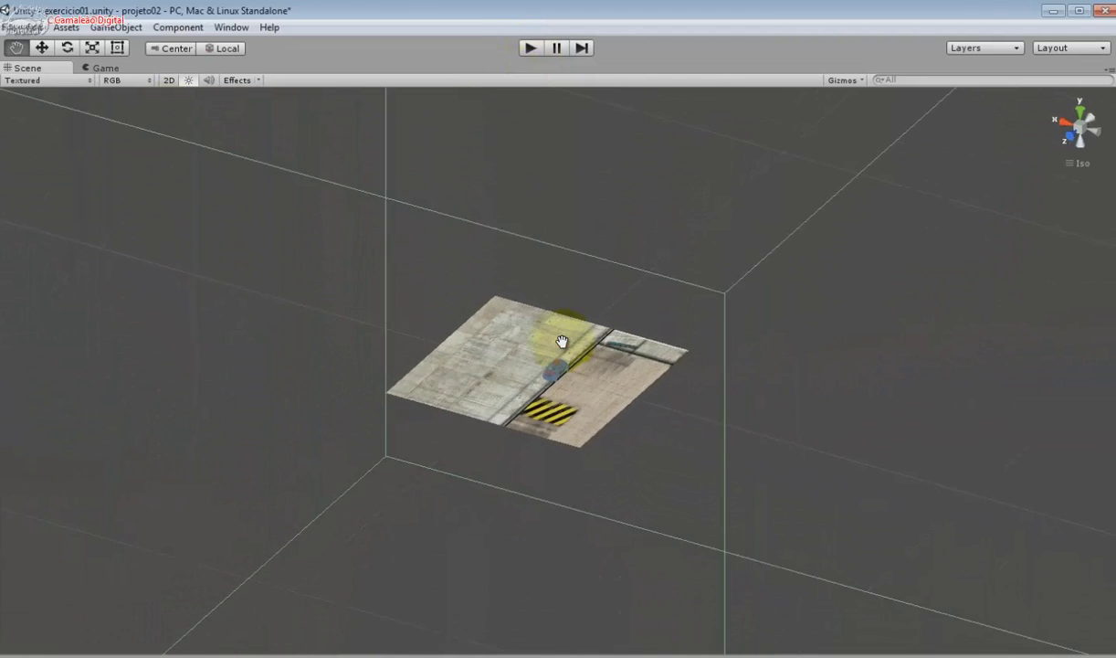
pyautogui.scroll(-1, 562, 342)
pyautogui.scroll(-2, 561, 341)
pyautogui.scroll(-1, 562, 341)
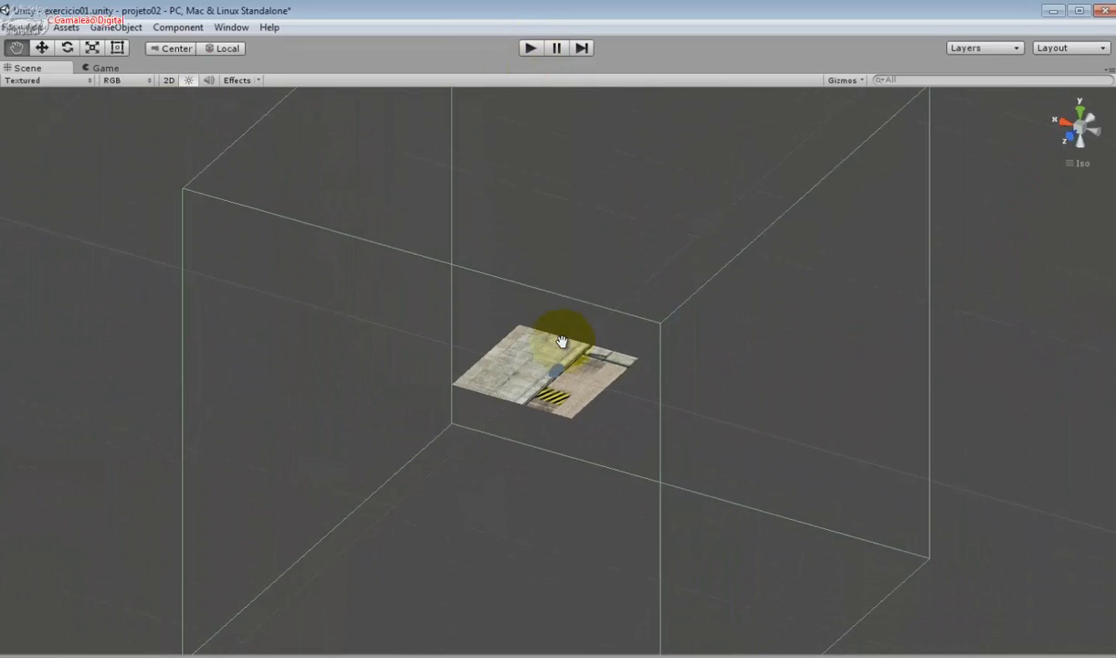
pyautogui.scroll(-1, 561, 342)
pyautogui.scroll(-1, 562, 342)
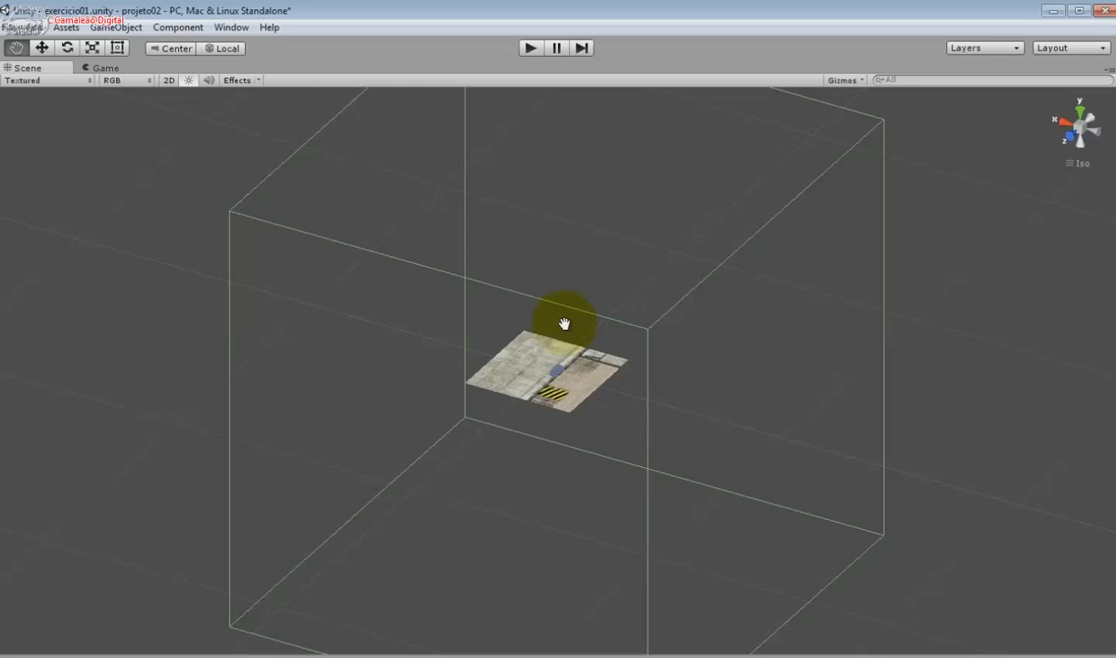
pyautogui.click(1051, 11)
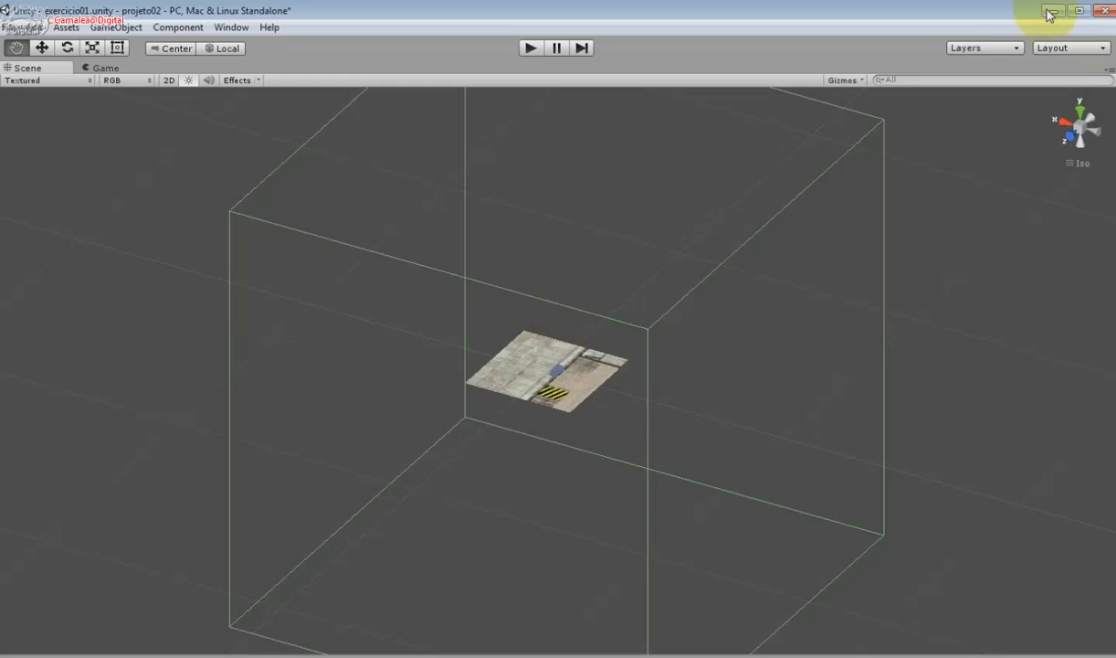
# Launch 3ds Max 2012 from its desktop icon and show its recent documents
pyautogui.click(247, 95)
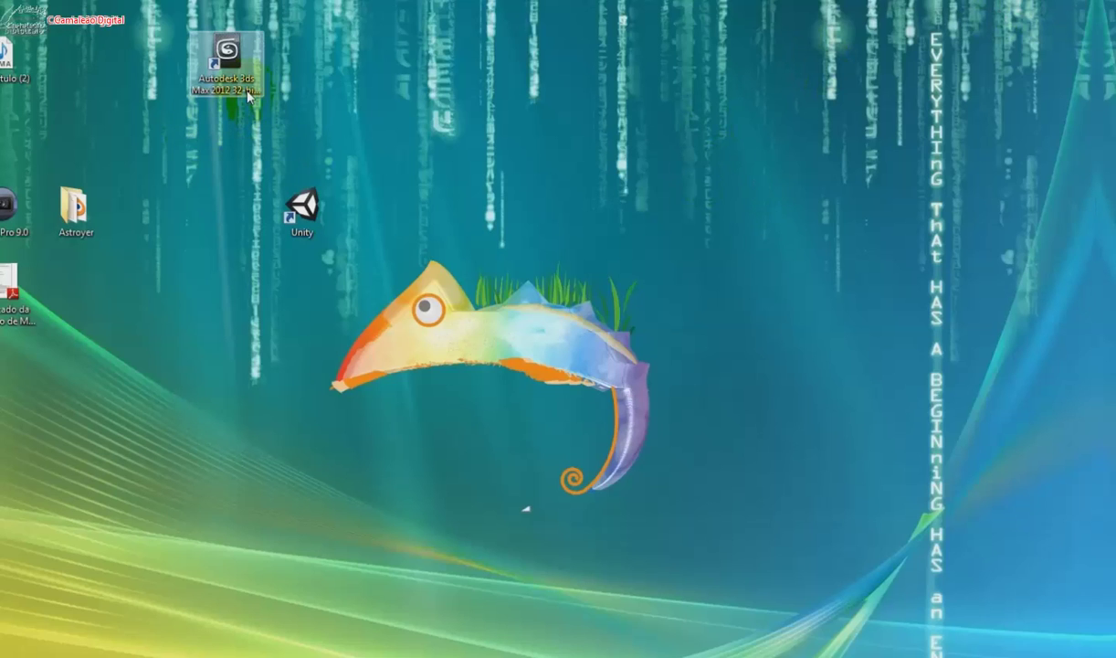
pyautogui.doubleClick(247, 95)
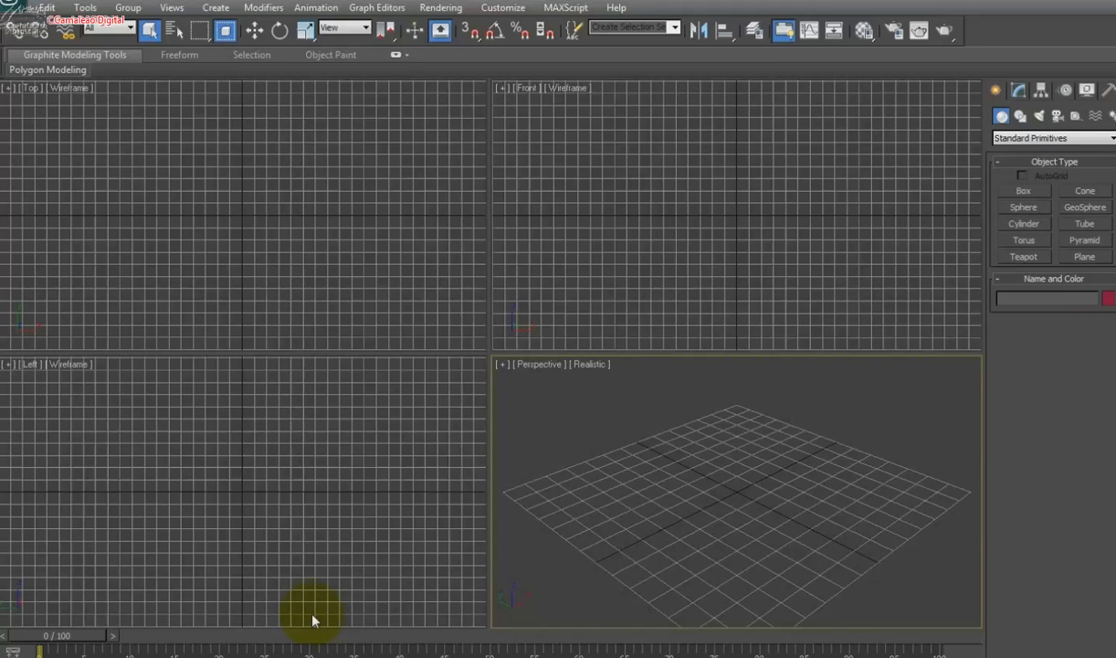
pyautogui.click(25, 11)
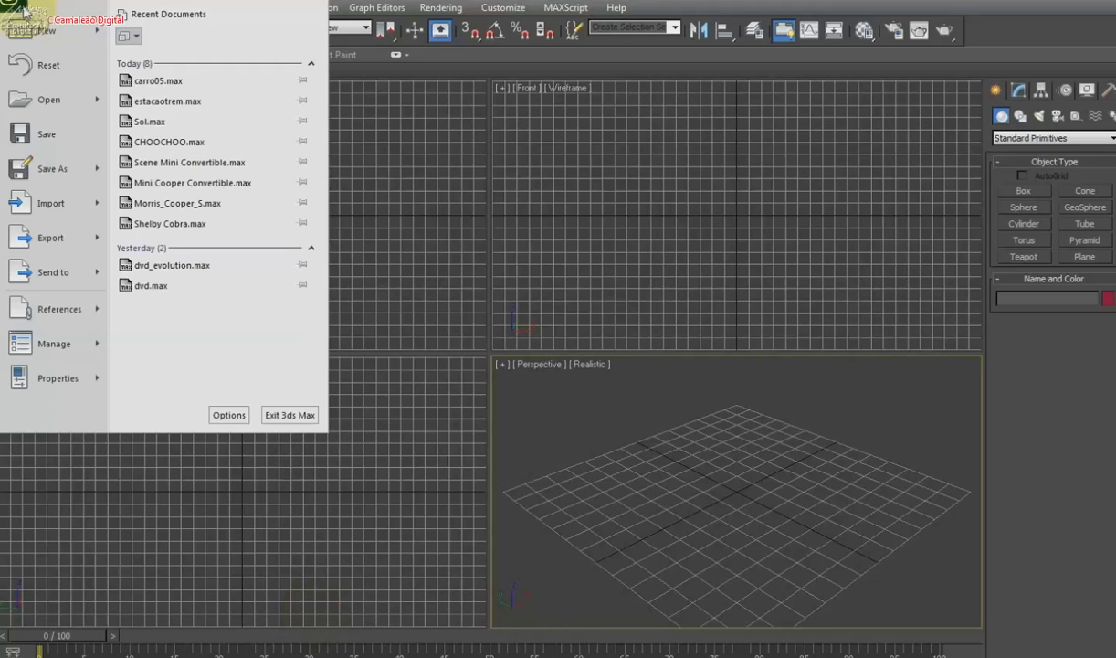
# Open the recent car scene file, accepting its gamma settings
pyautogui.click(164, 86)
pyautogui.click(514, 435)
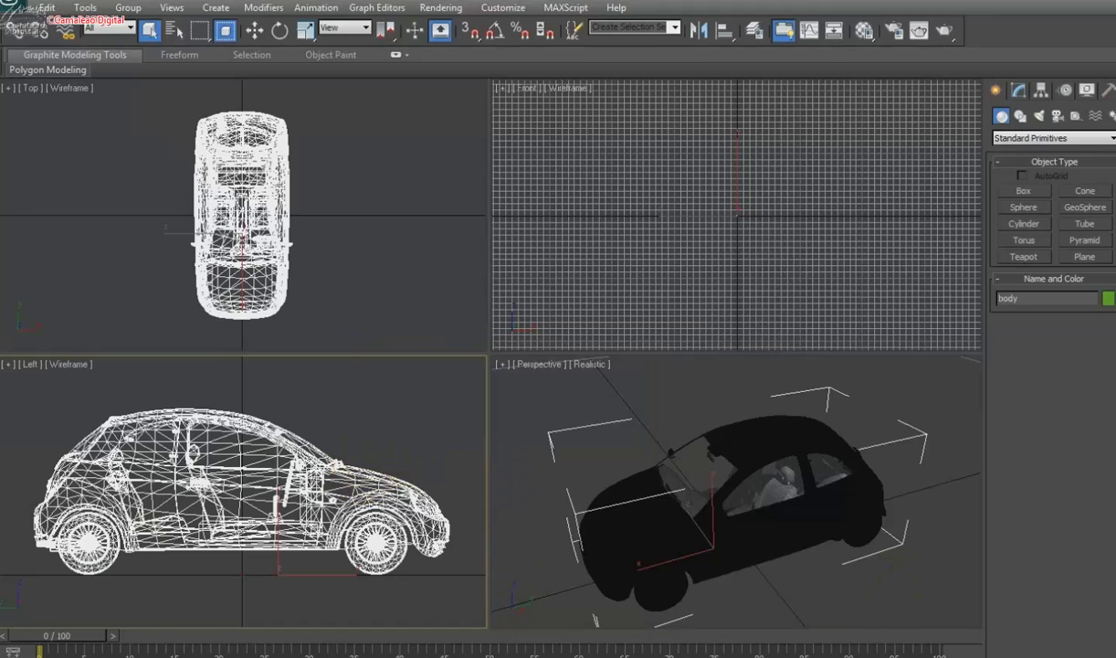
pyautogui.click(848, 573)
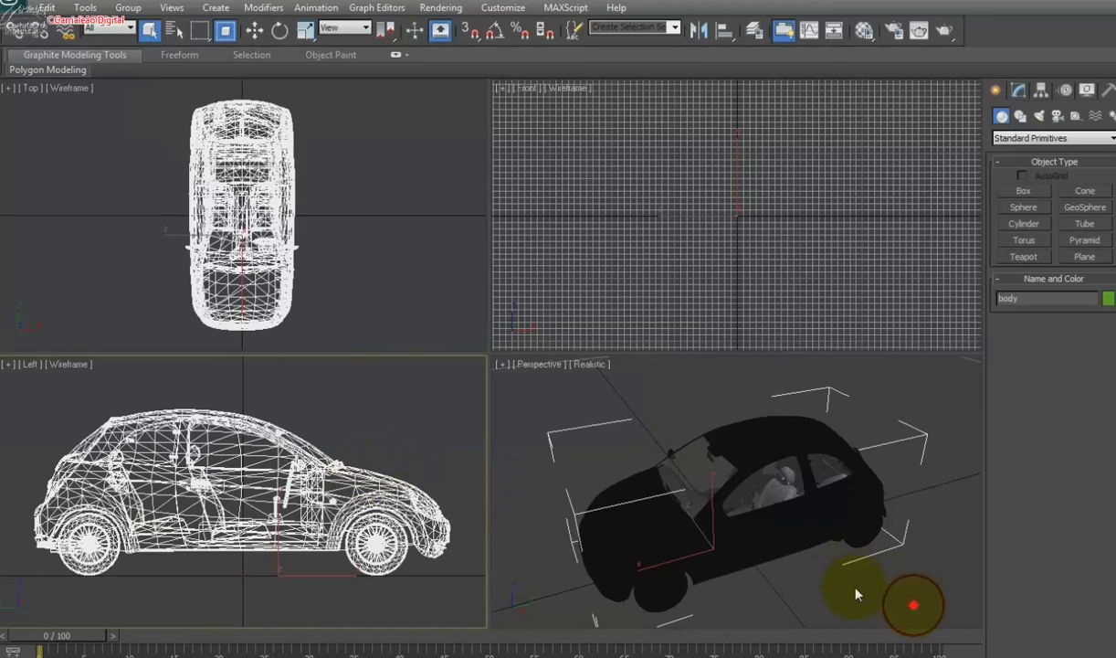
pyautogui.scroll(-5, 817, 564)
pyautogui.click(737, 491)
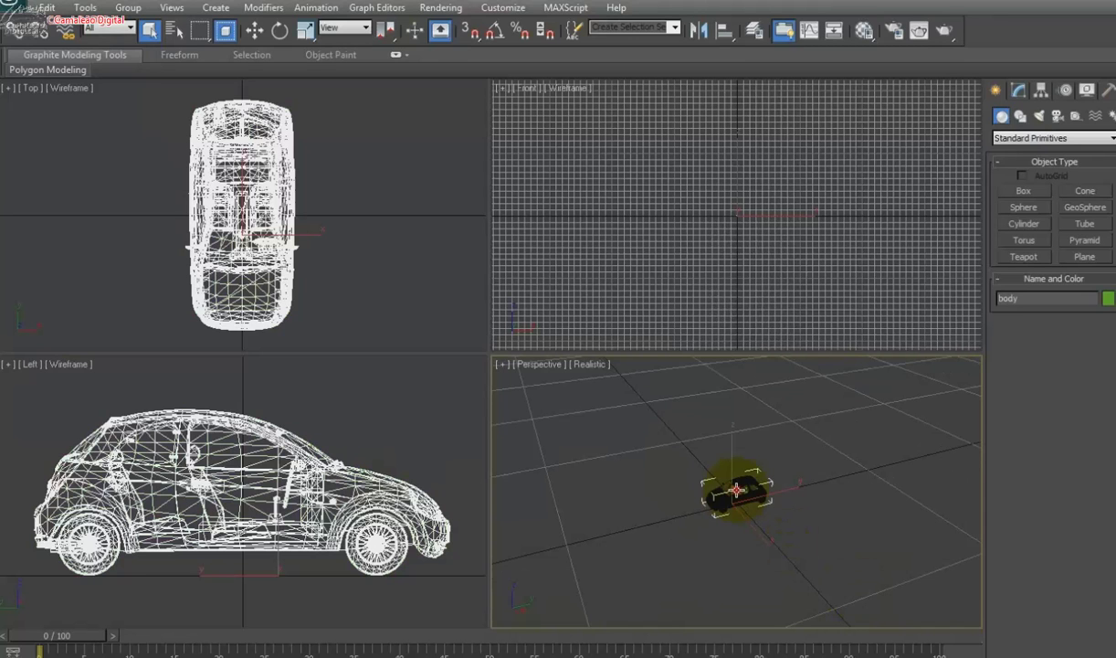
# Create a Dummy helper at the origin
pyautogui.keyDown('ctrl'); pyautogui.click(187, 187); pyautogui.keyUp('ctrl')
pyautogui.scroll(-10, 448, 294)
pyautogui.click(599, 581)
pyautogui.click(242, 574)
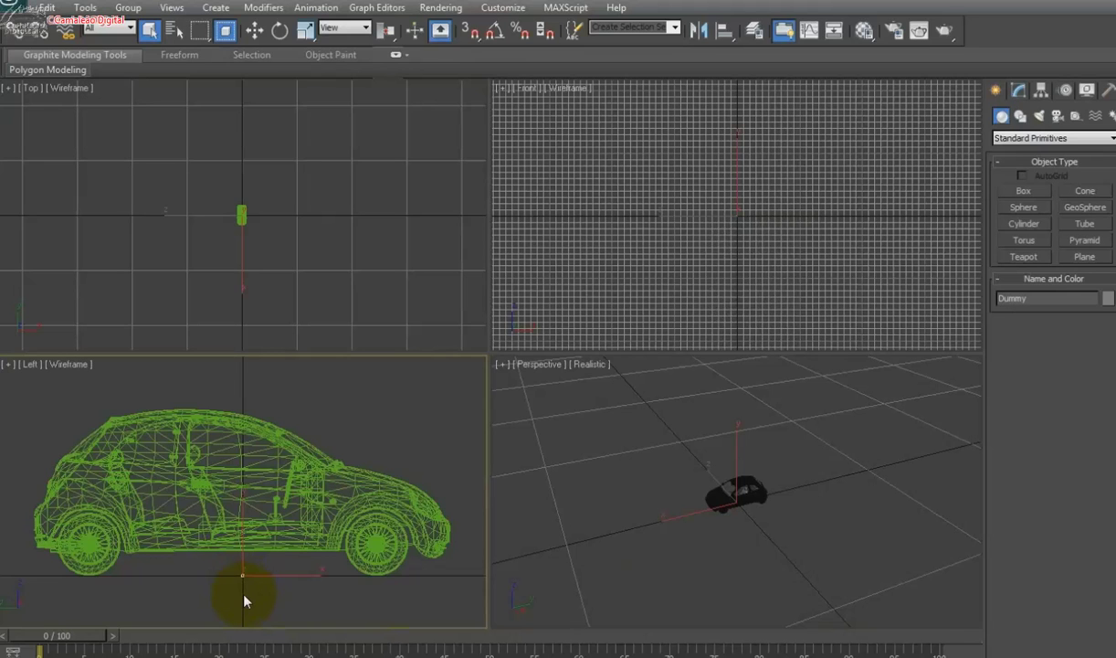
pyautogui.click(244, 600)
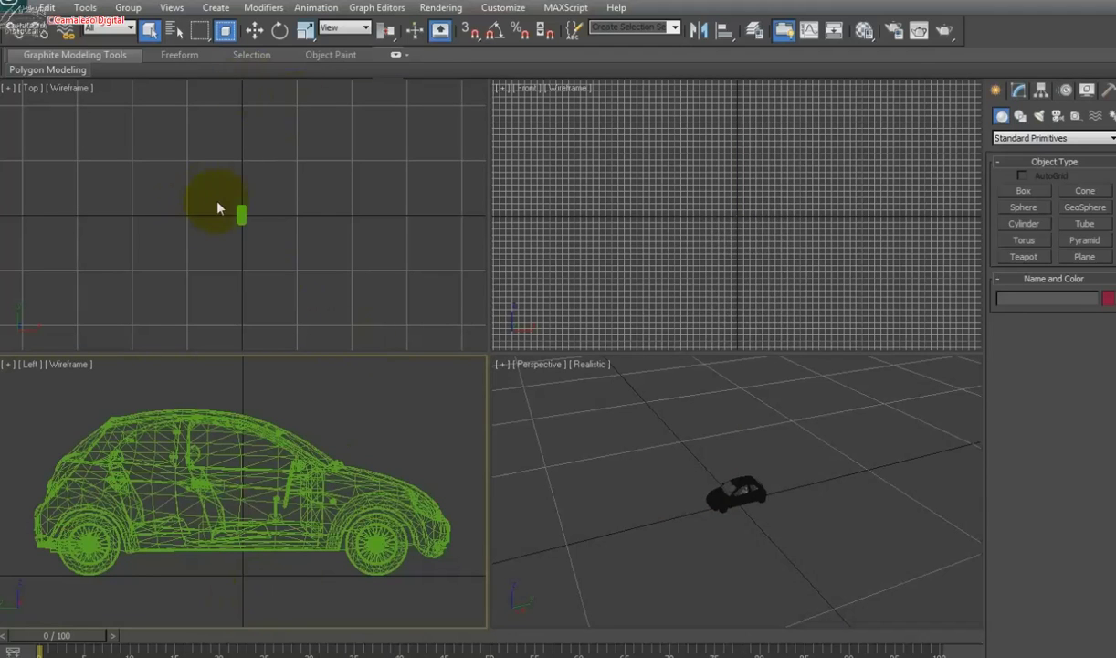
# Deselect everything and box-select the whole car body in the side view
pyautogui.click(240, 212)
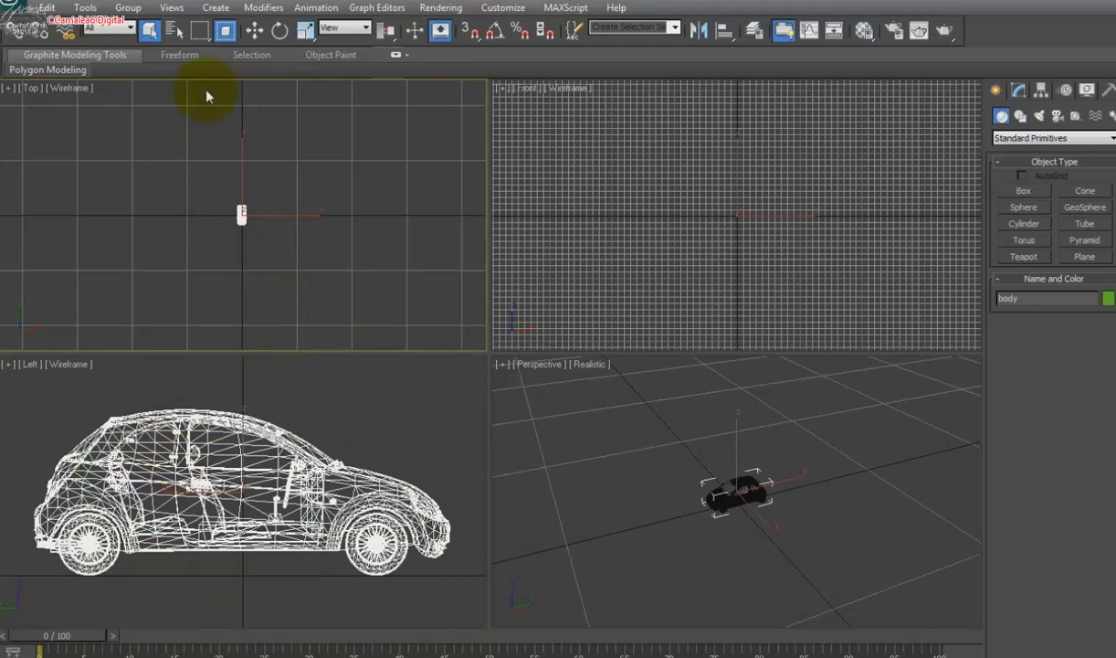
pyautogui.click(47, 8)
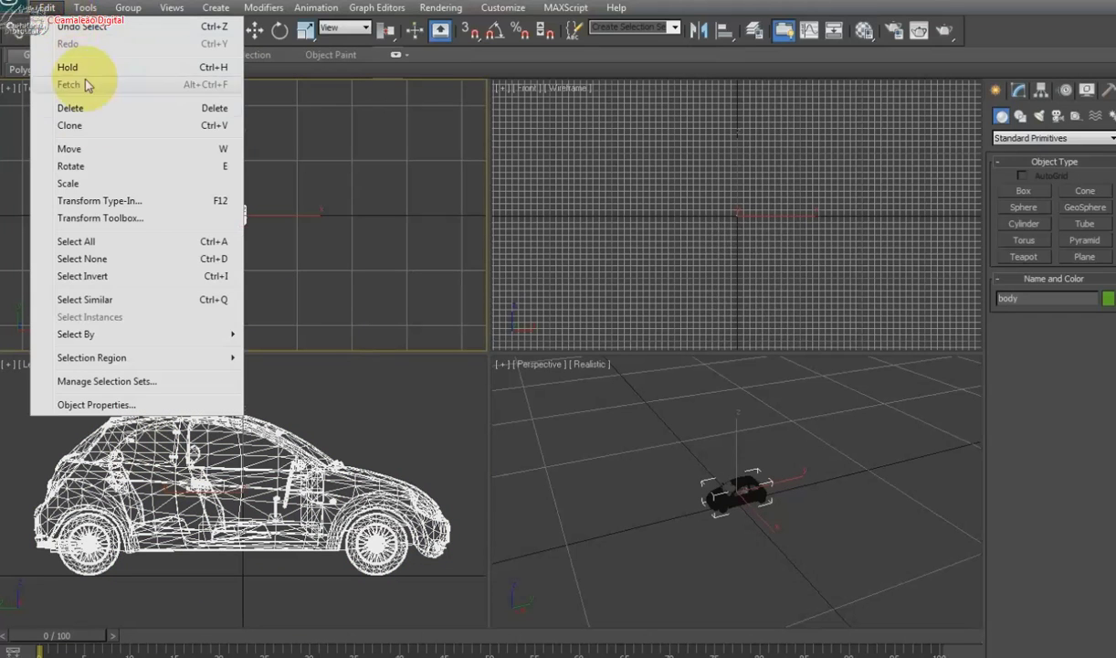
pyautogui.click(106, 278)
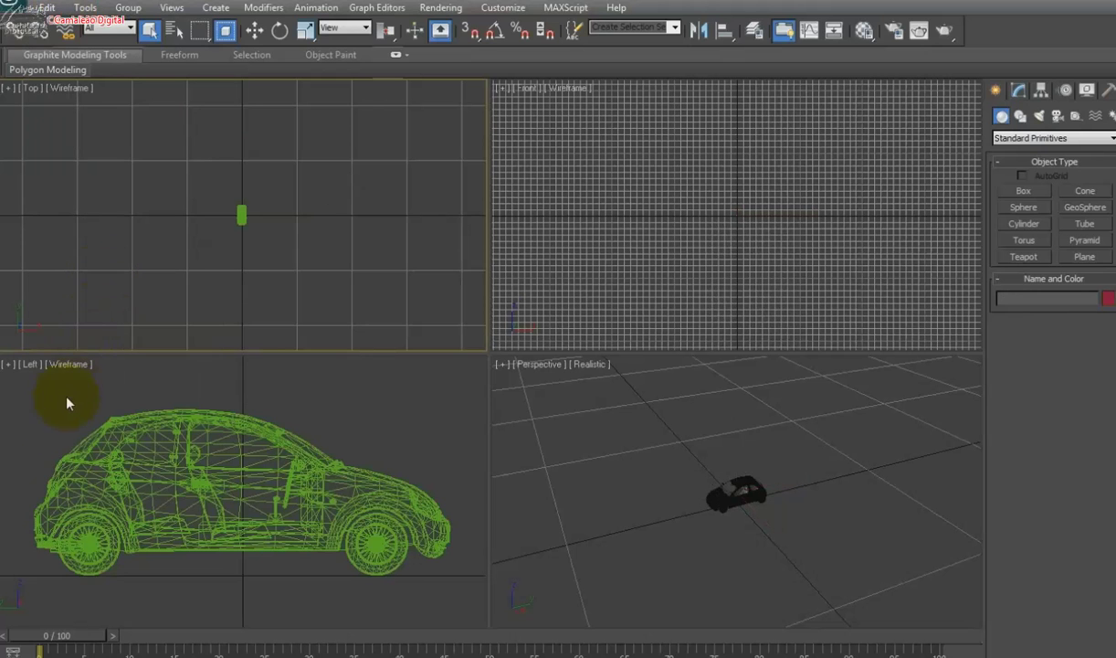
pyautogui.moveTo(25, 406); pyautogui.dragTo(524, 623)
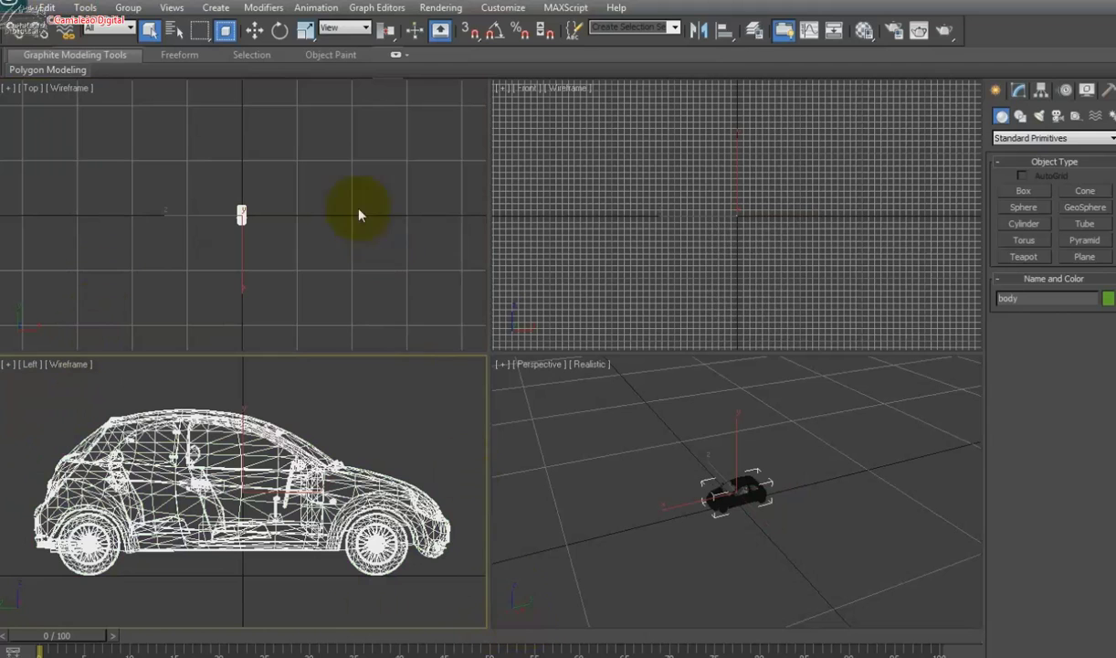
pyautogui.click(16, 11)
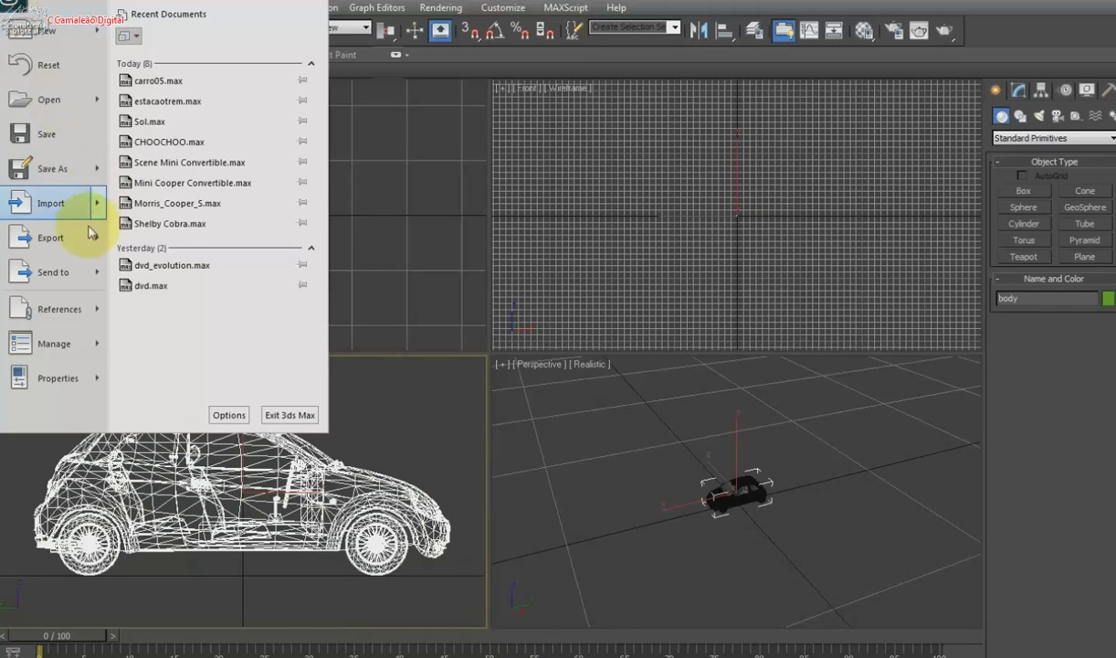
# Start an FBX export of the car and browse to the course folders on the cursos (D:) drive
pyautogui.click(172, 111)
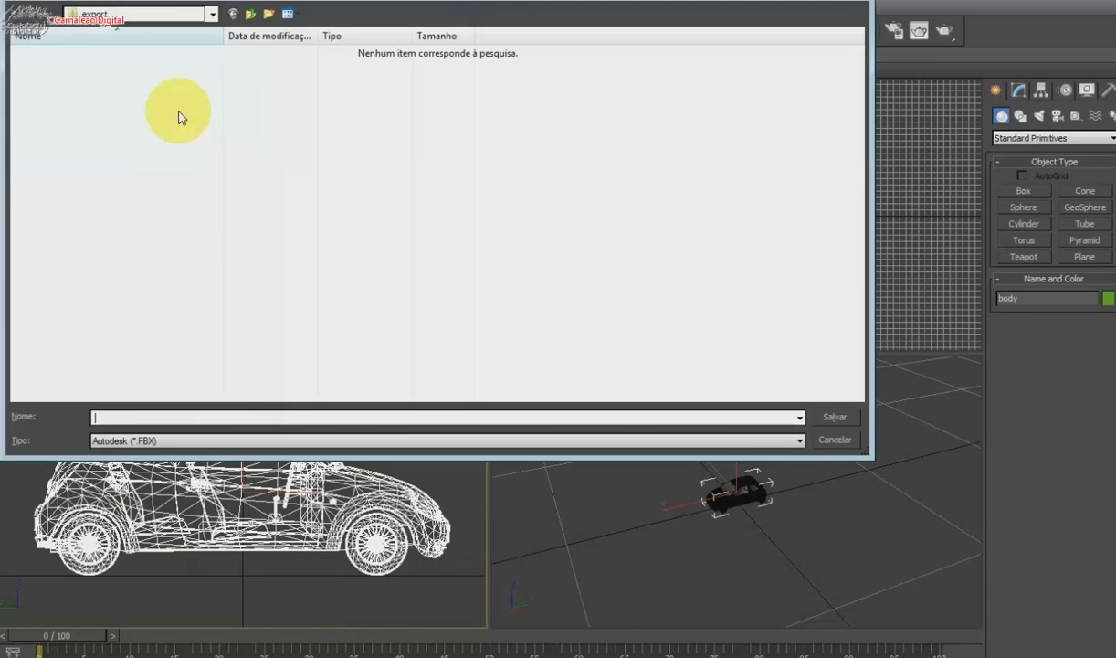
pyautogui.click(128, 13)
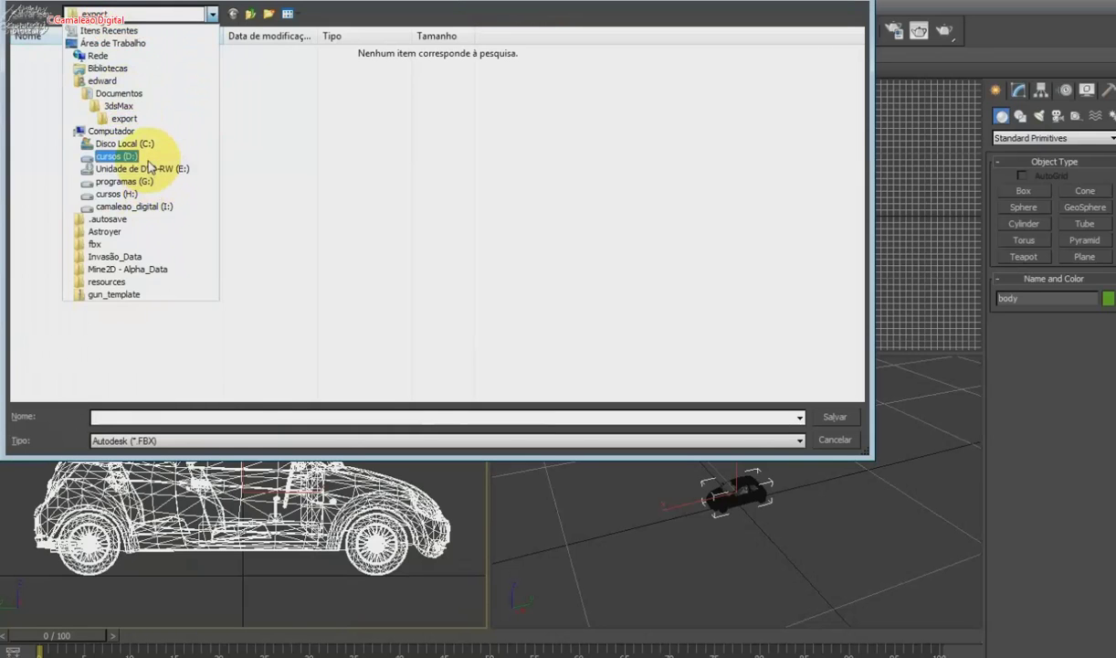
pyautogui.click(142, 156)
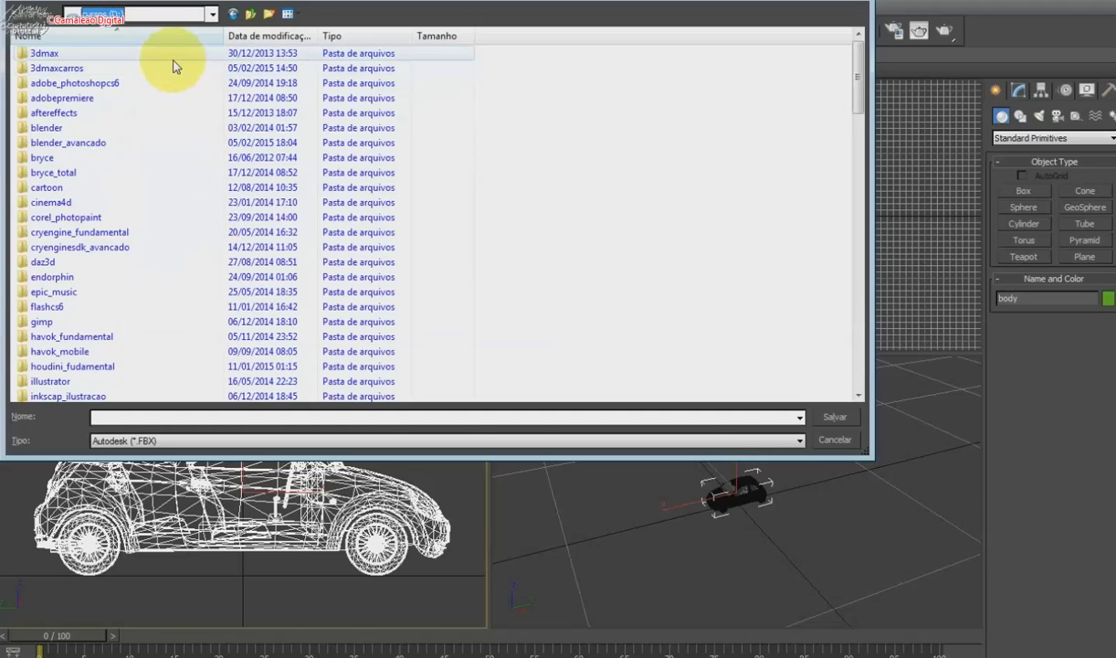
pyautogui.click(197, 294)
pyautogui.scroll(-5, 198, 298)
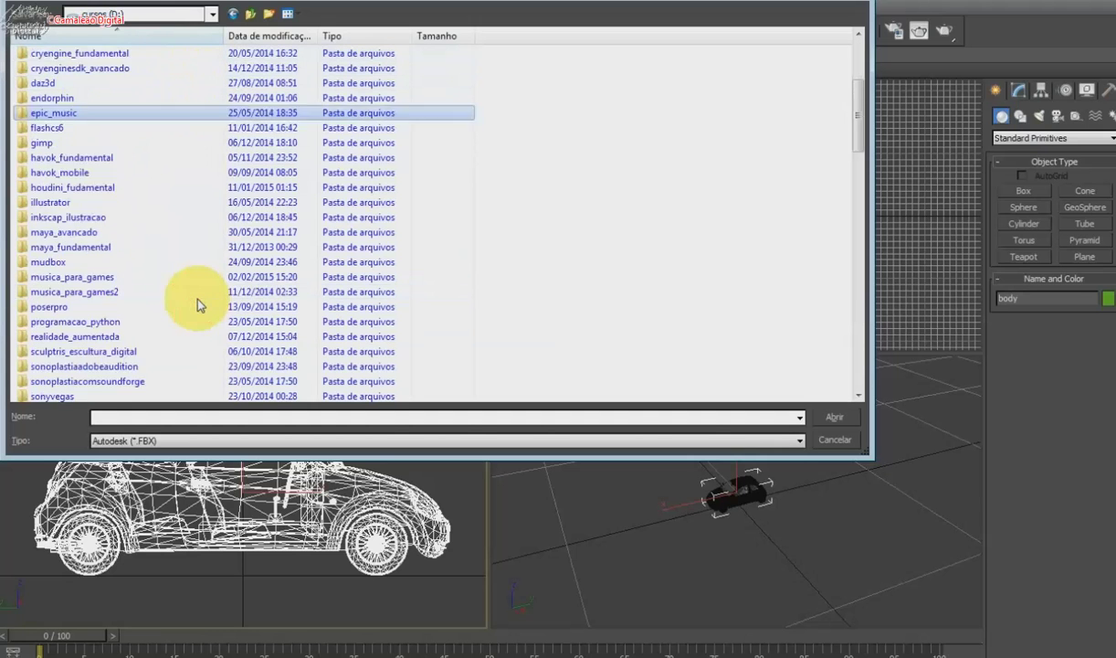
pyautogui.scroll(-2, 198, 301)
pyautogui.scroll(-2, 198, 301)
pyautogui.scroll(-2, 199, 302)
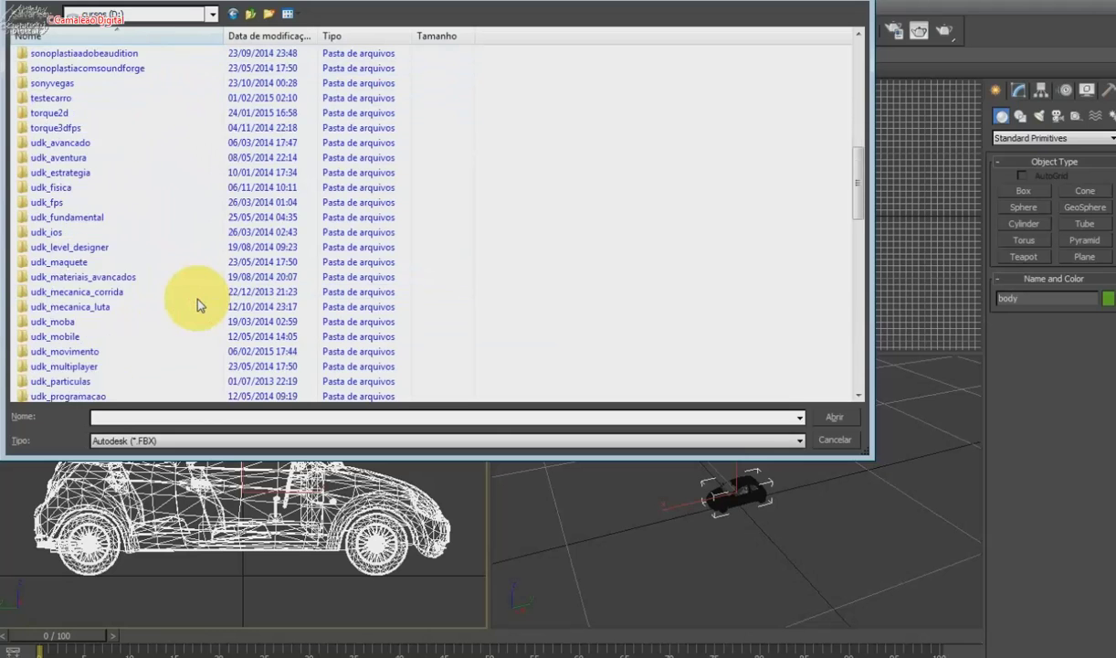
pyautogui.scroll(-5, 198, 302)
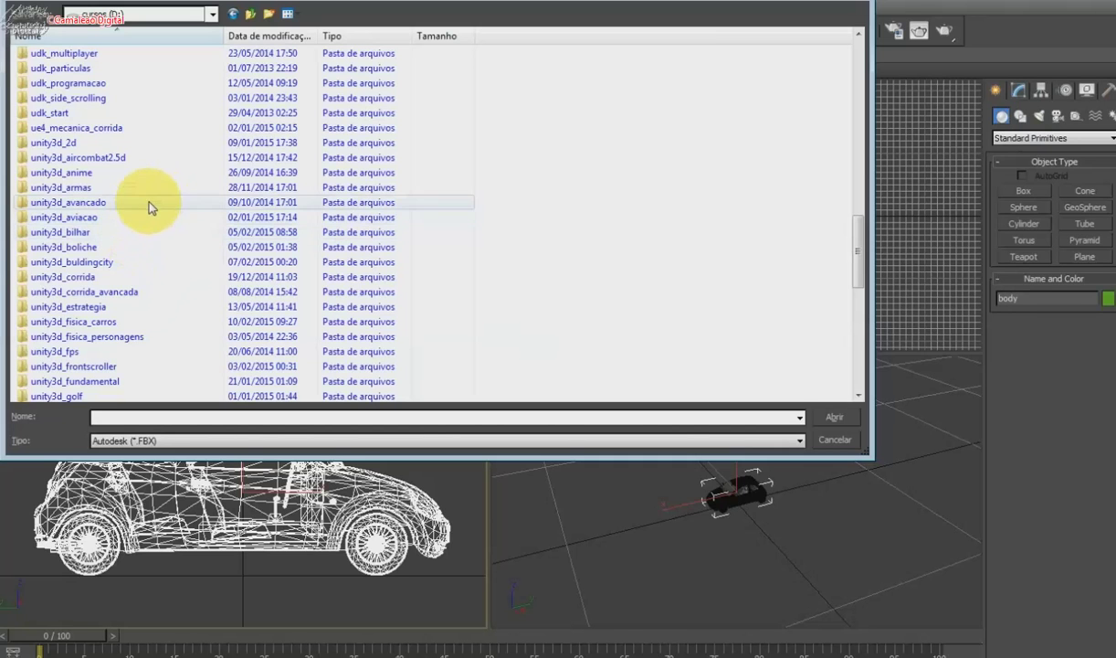
# Go to unity3d_fisica_carros/aula03_fisica_carros and pick carro01 as the file to overwrite
pyautogui.click(142, 292)
pyautogui.scroll(-2, 141, 302)
pyautogui.scroll(-1, 140, 300)
pyautogui.scroll(-1, 141, 302)
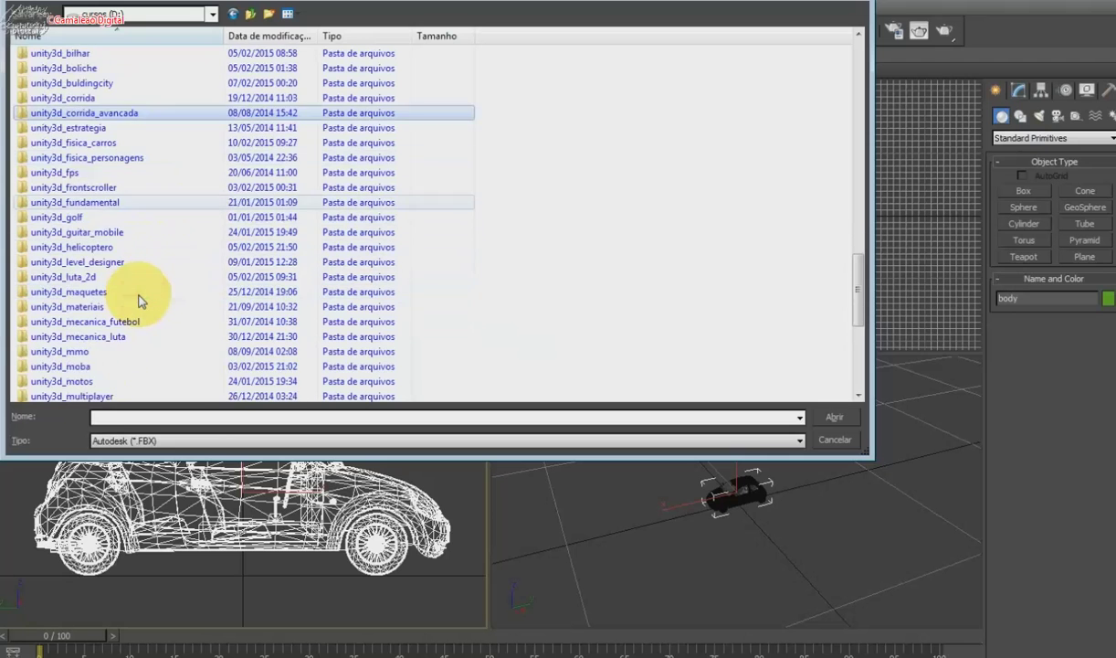
pyautogui.scroll(-2, 141, 300)
pyautogui.scroll(1, 139, 297)
pyautogui.scroll(1, 137, 256)
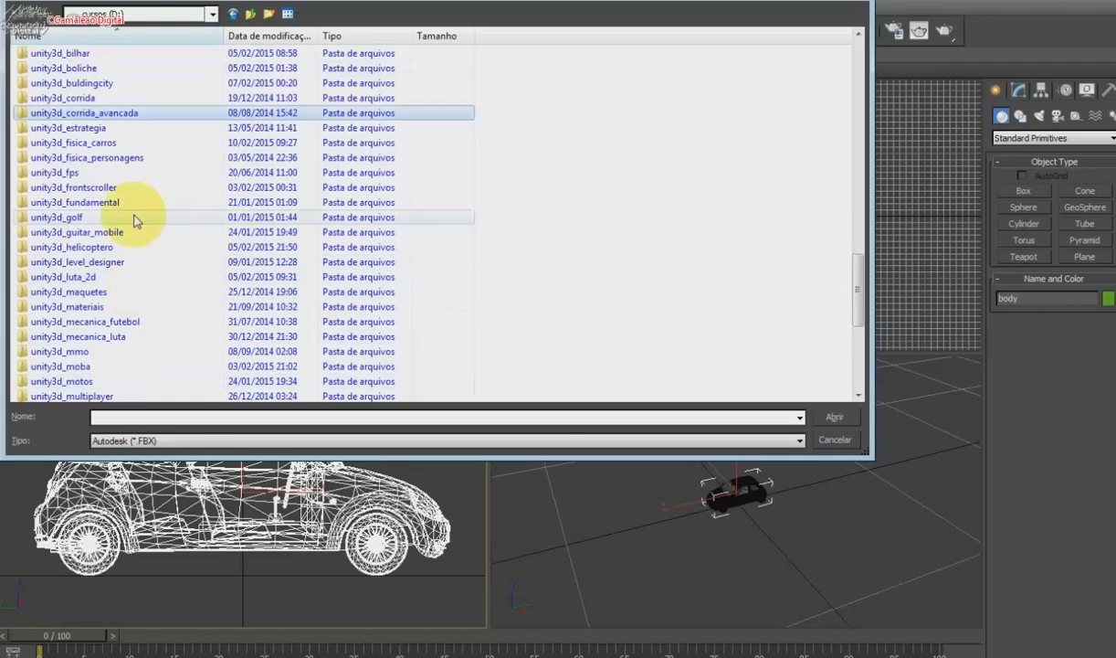
pyautogui.doubleClick(119, 142)
pyautogui.doubleClick(87, 82)
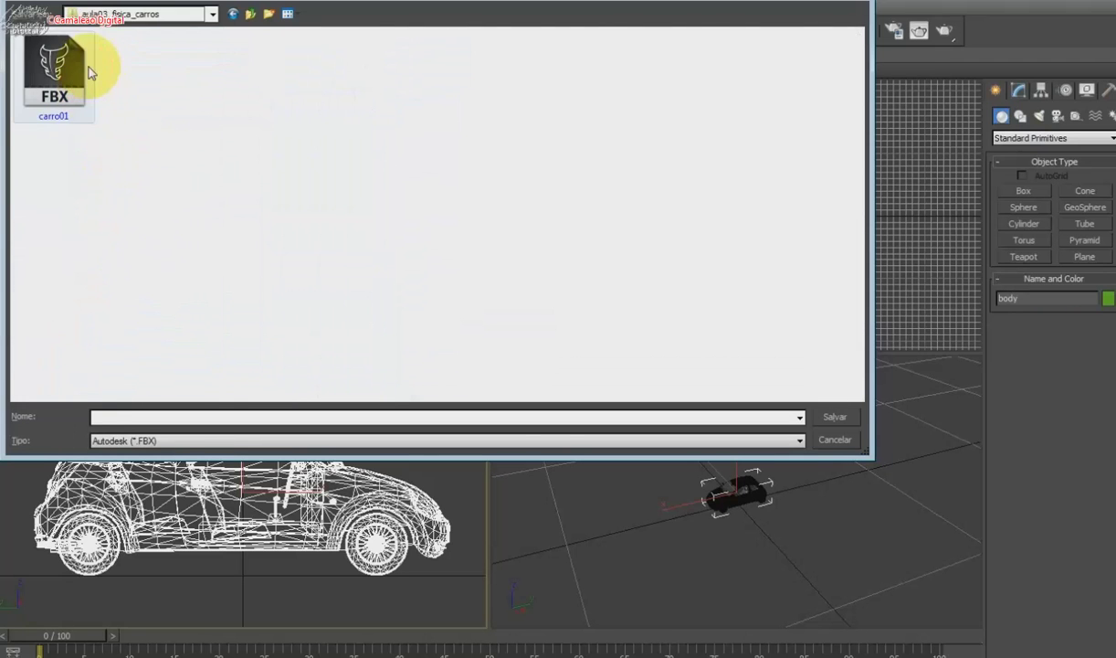
pyautogui.doubleClick(89, 73)
# Replace carro01, export with the current FBX settings, and dismiss the warnings report
pyautogui.click(541, 442)
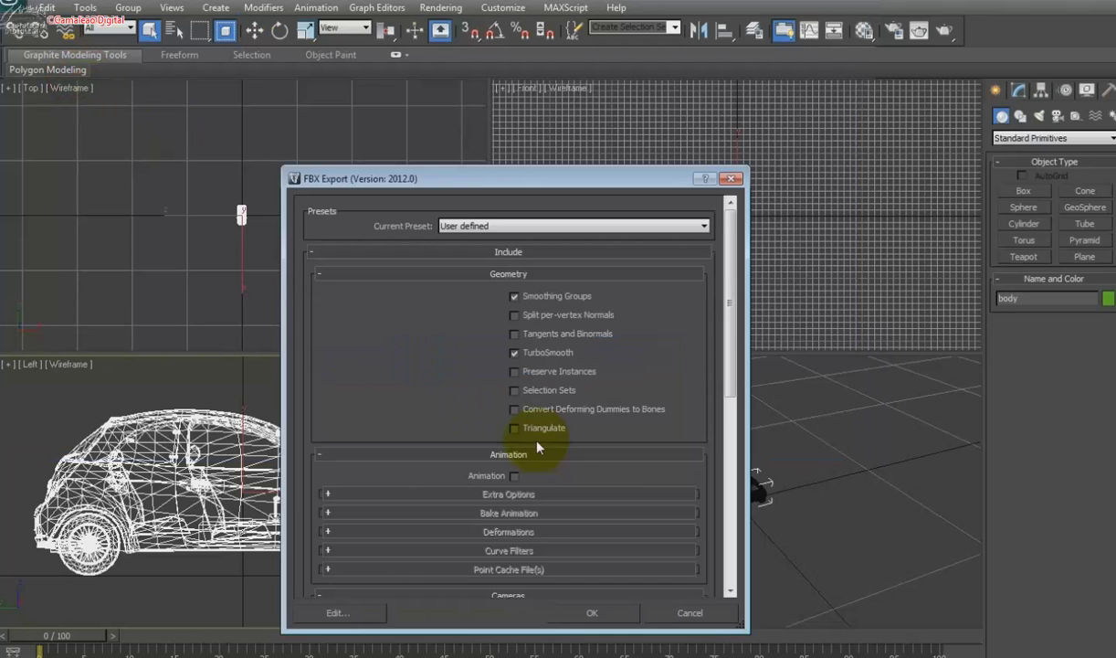
pyautogui.scroll(-5, 585, 466)
pyautogui.scroll(-2, 603, 471)
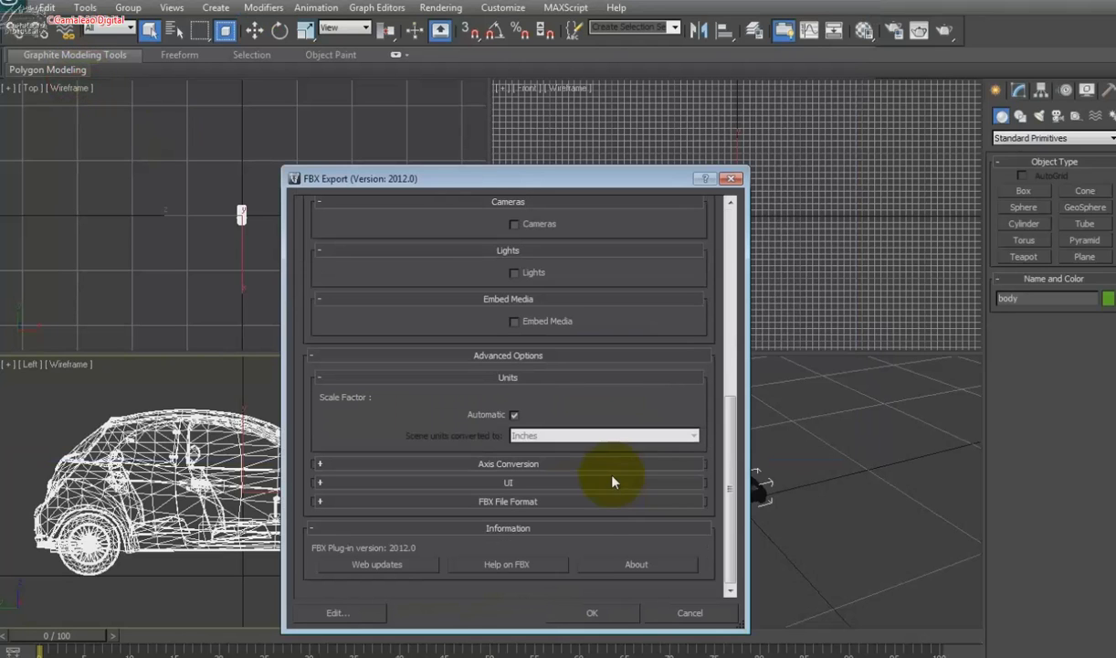
pyautogui.click(602, 618)
pyautogui.click(791, 586)
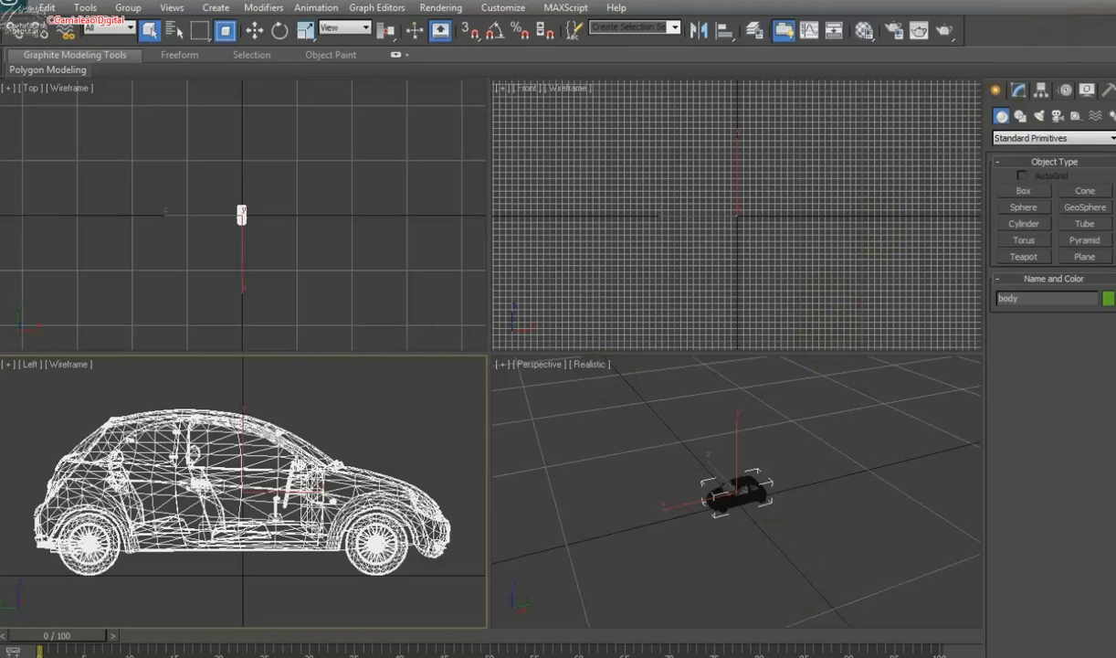
pyautogui.click(137, 219)
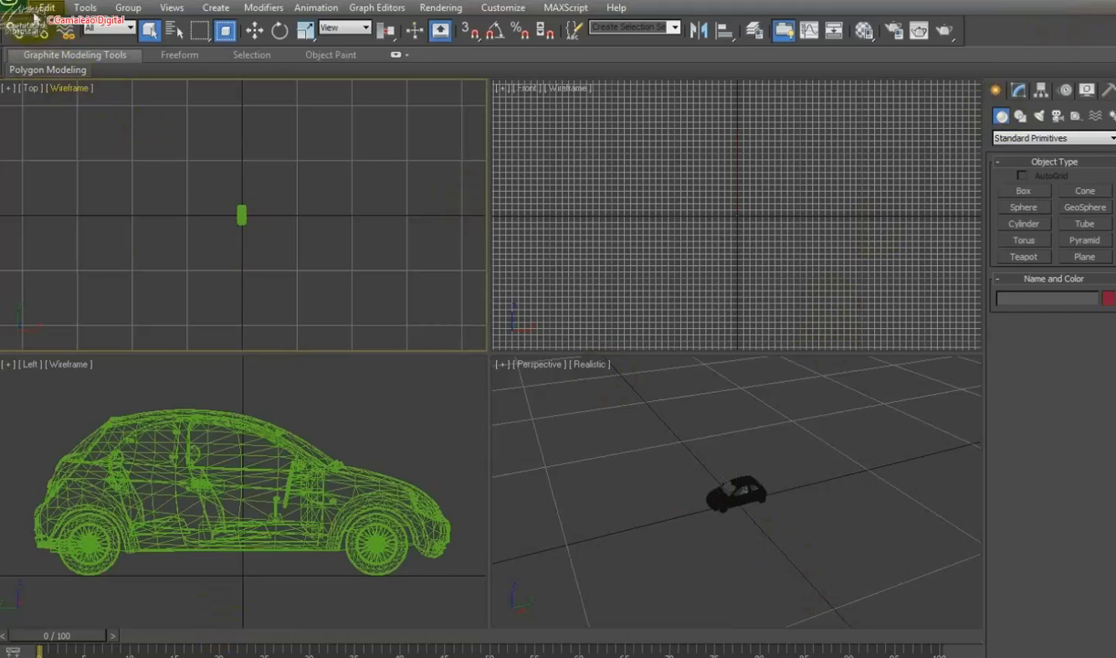
# Quit 3ds Max without saving the scene changes
pyautogui.click(33, 18)
pyautogui.click(290, 415)
pyautogui.click(500, 437)
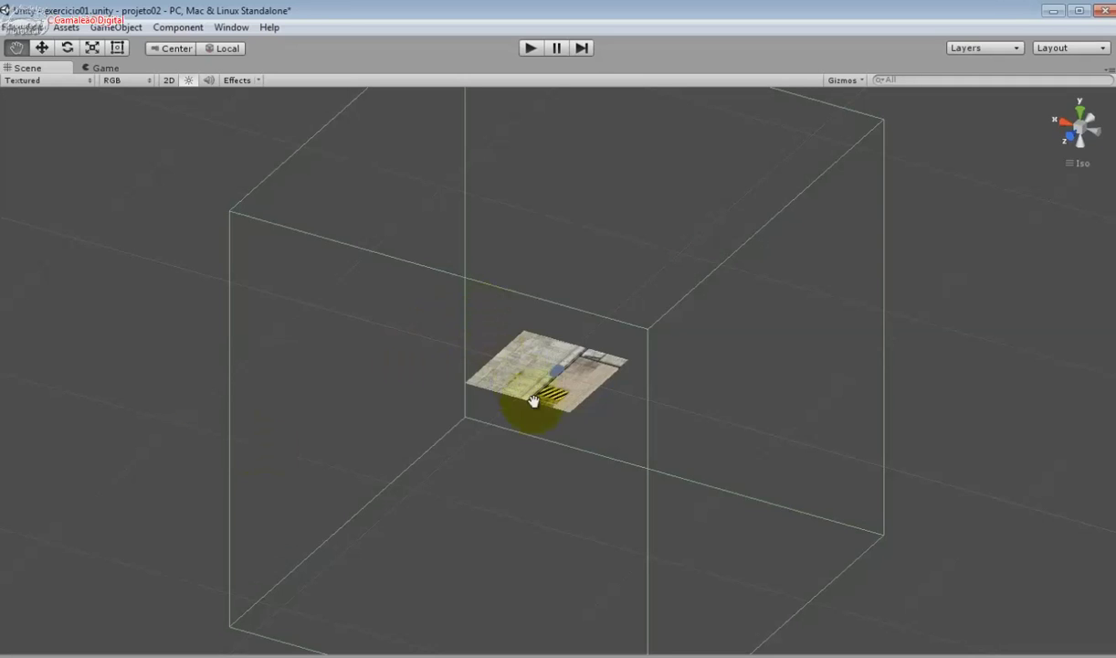
# In the Inspector, remove the Animator and Box Collider components from carro01
pyautogui.click(234, 28)
pyautogui.click(277, 151)
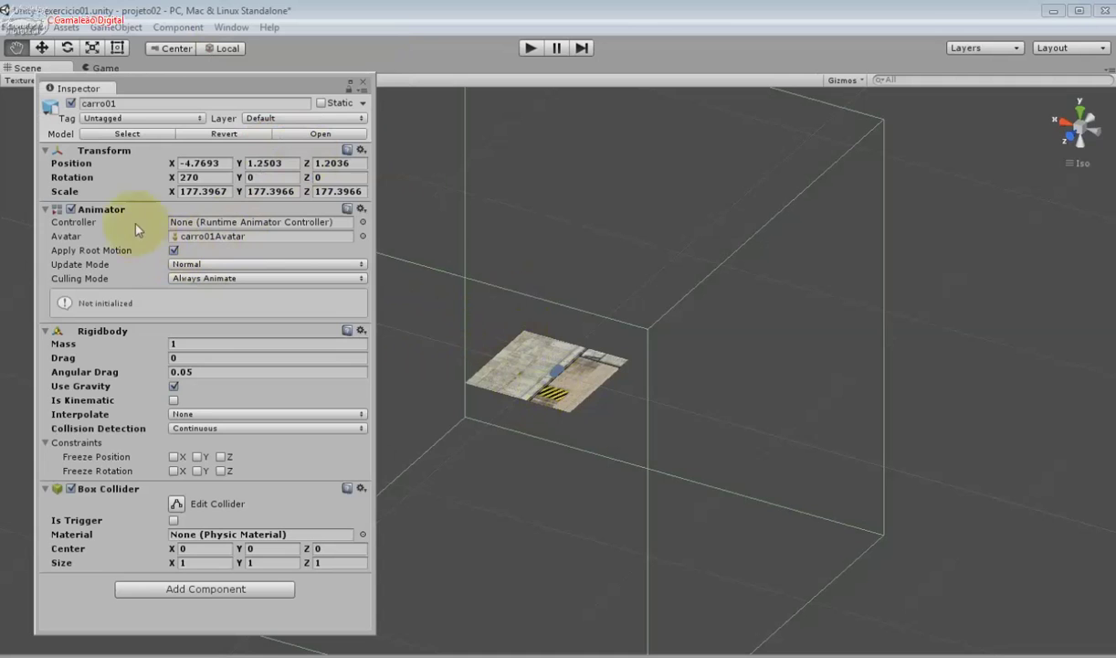
pyautogui.click(365, 212)
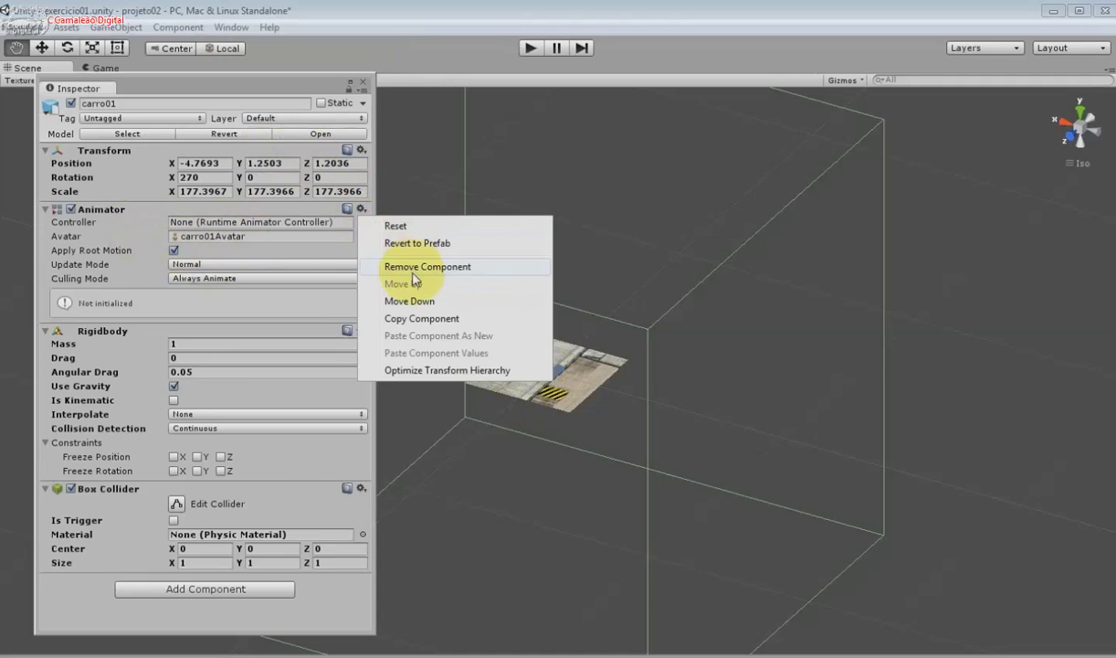
pyautogui.click(399, 263)
pyautogui.click(361, 367)
pyautogui.click(422, 407)
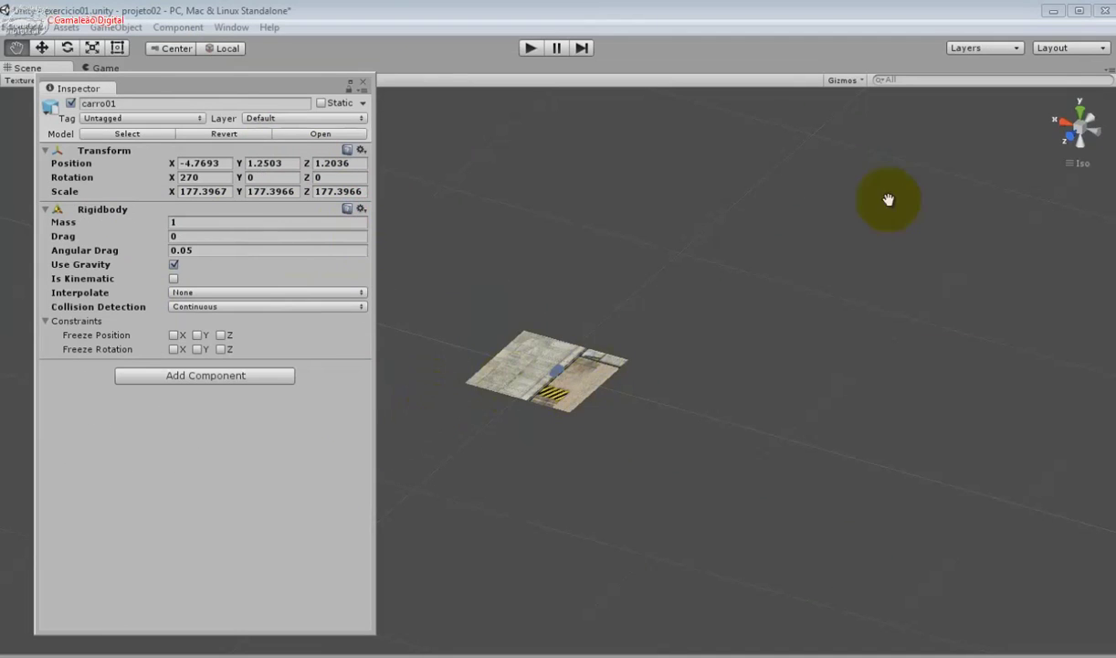
# Expand carro01 in the Hierarchy, select its body child, and add a Physics Box Collider
pyautogui.click(231, 27)
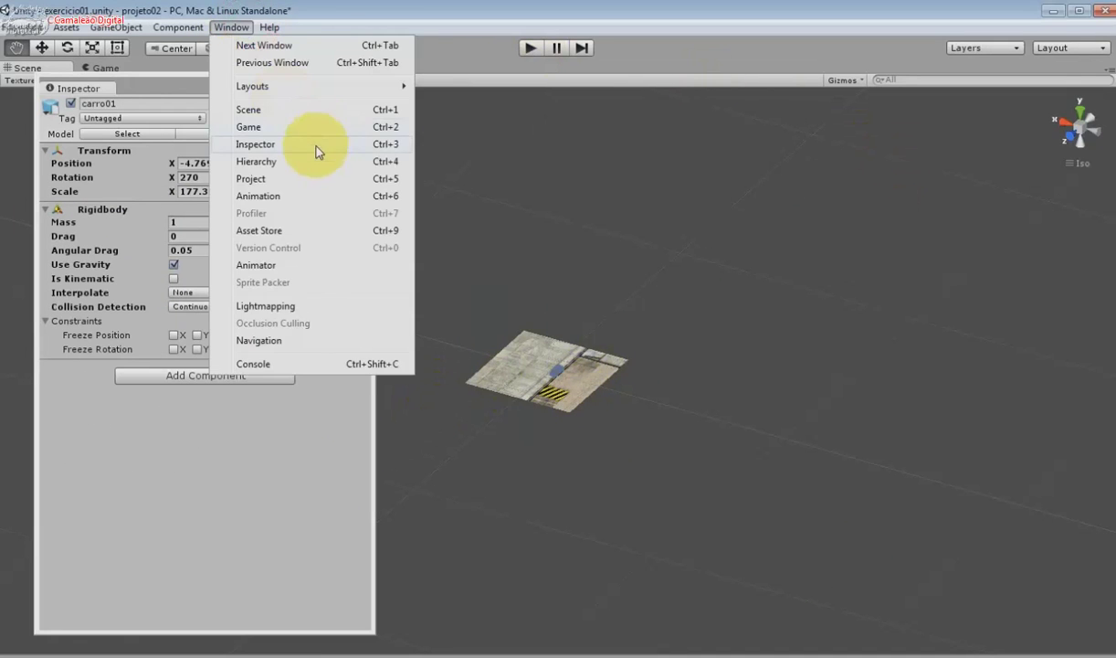
pyautogui.click(311, 162)
pyautogui.doubleClick(951, 290)
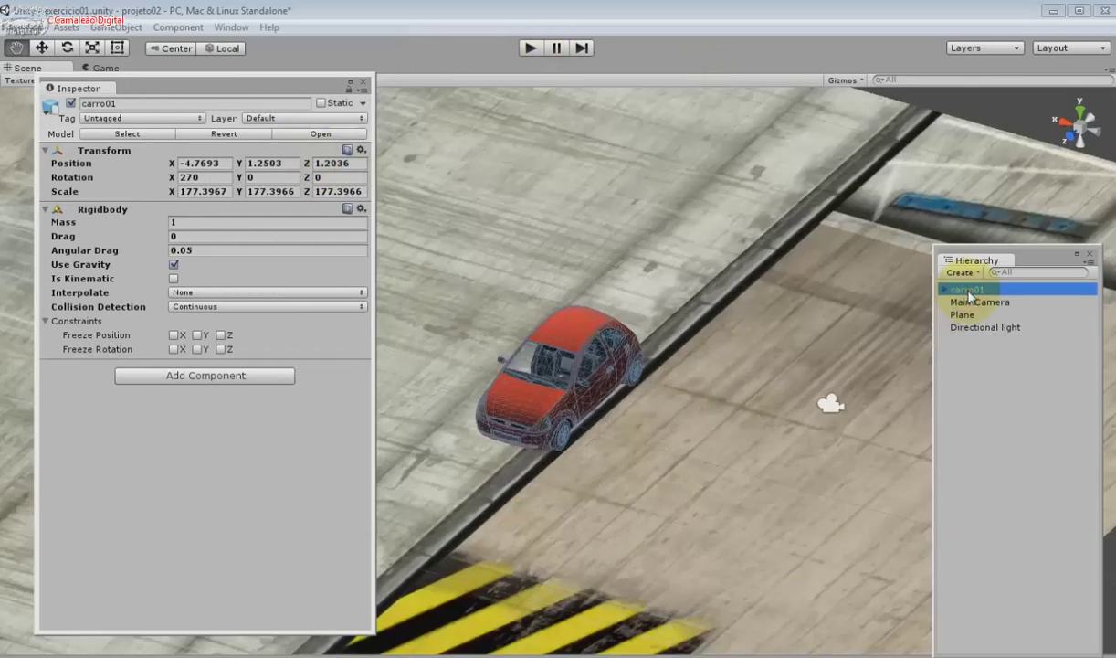
pyautogui.click(945, 290)
pyautogui.click(970, 302)
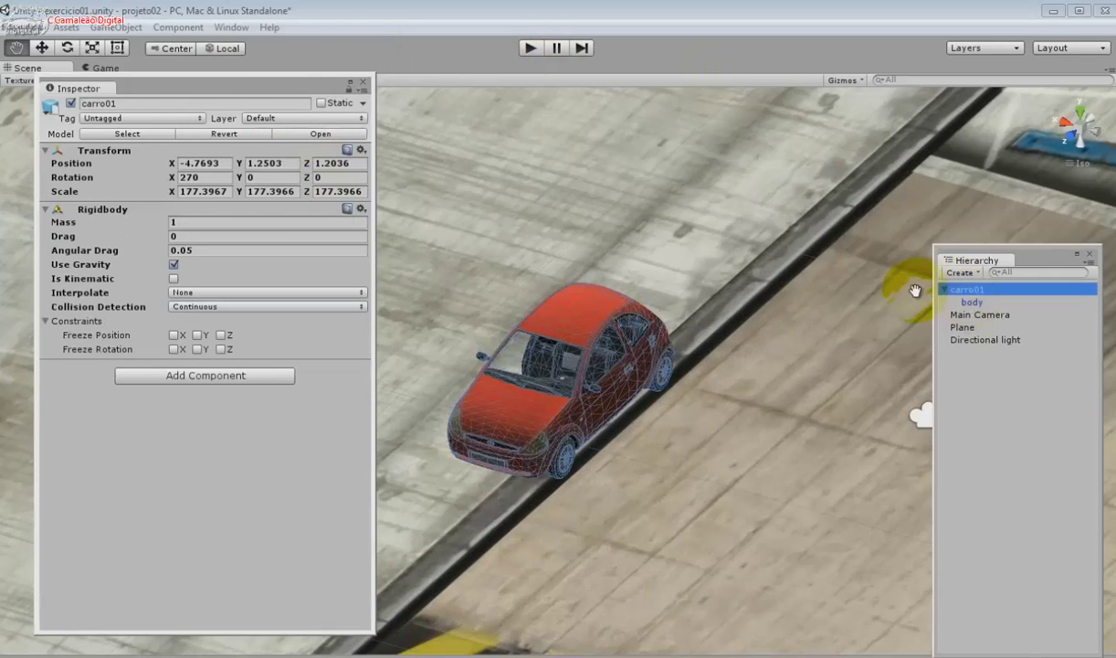
pyautogui.click(970, 303)
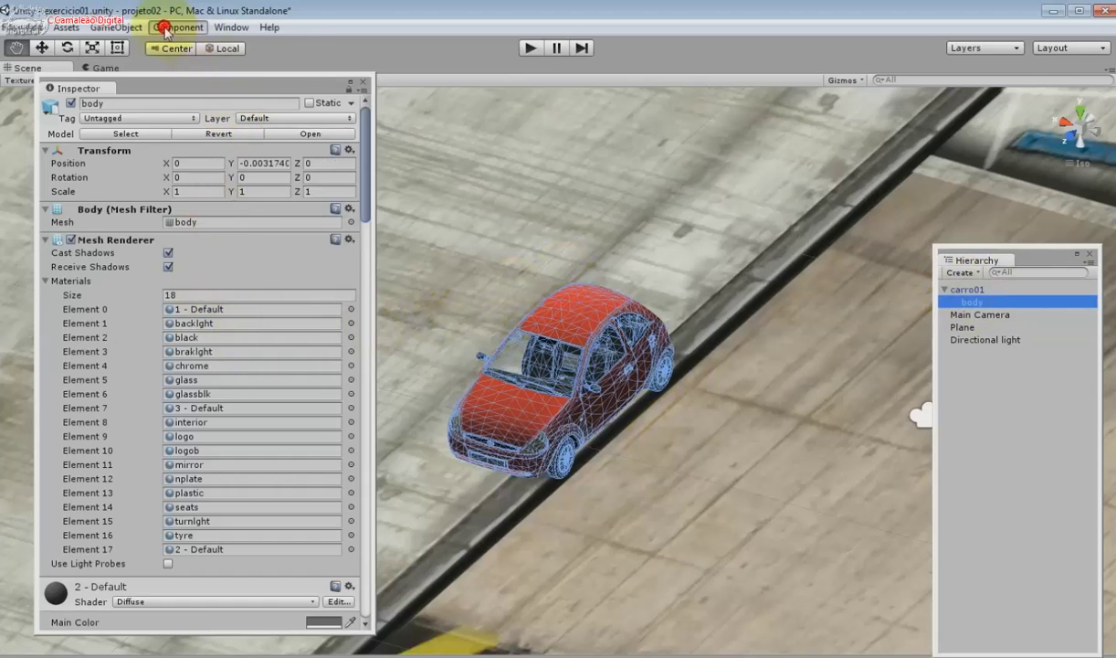
pyautogui.click(116, 27)
pyautogui.moveTo(175, 26)
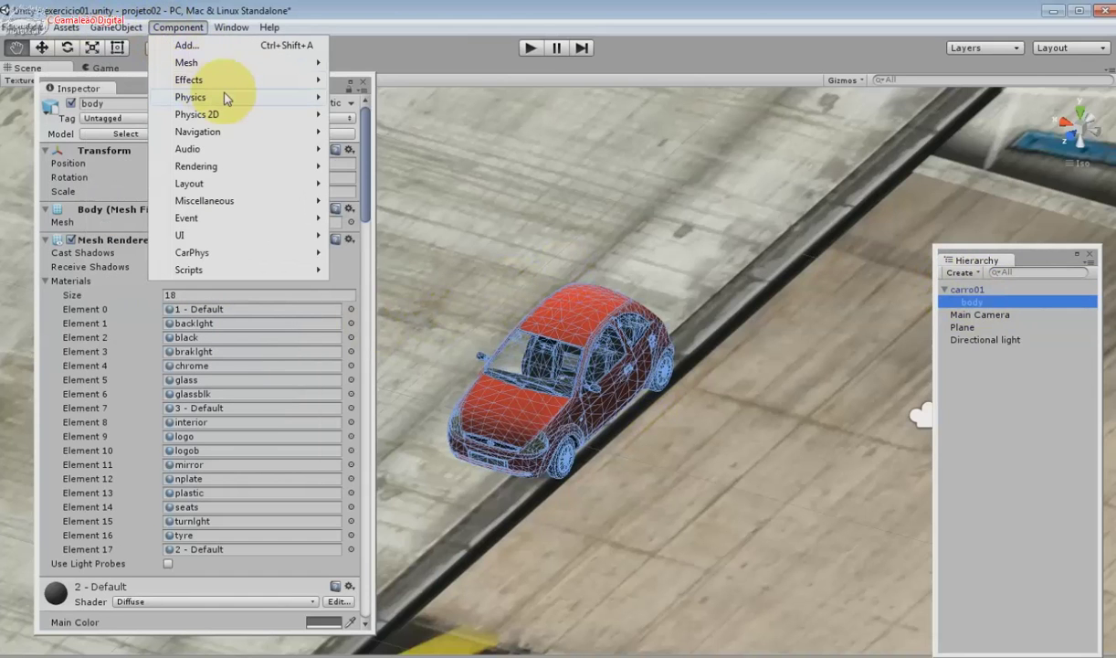
pyautogui.moveTo(225, 99)
pyautogui.click(431, 139)
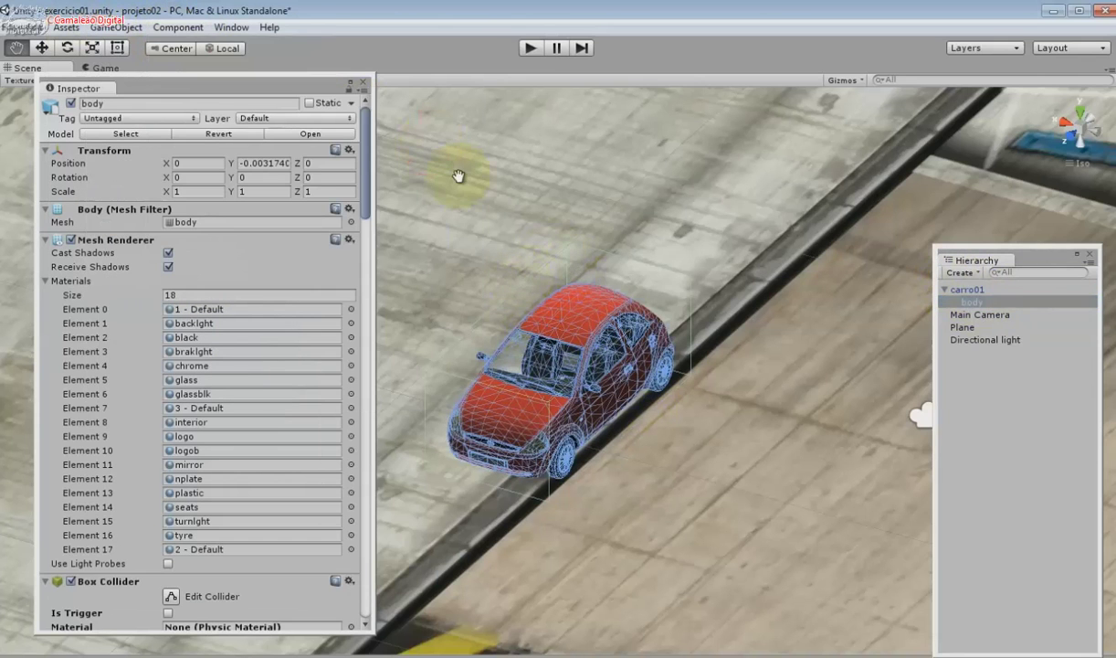
# Close the Inspector, zoom onto the car, and play the scene to see it rest on the plane, then stop
pyautogui.click(362, 82)
pyautogui.scroll(2, 519, 283)
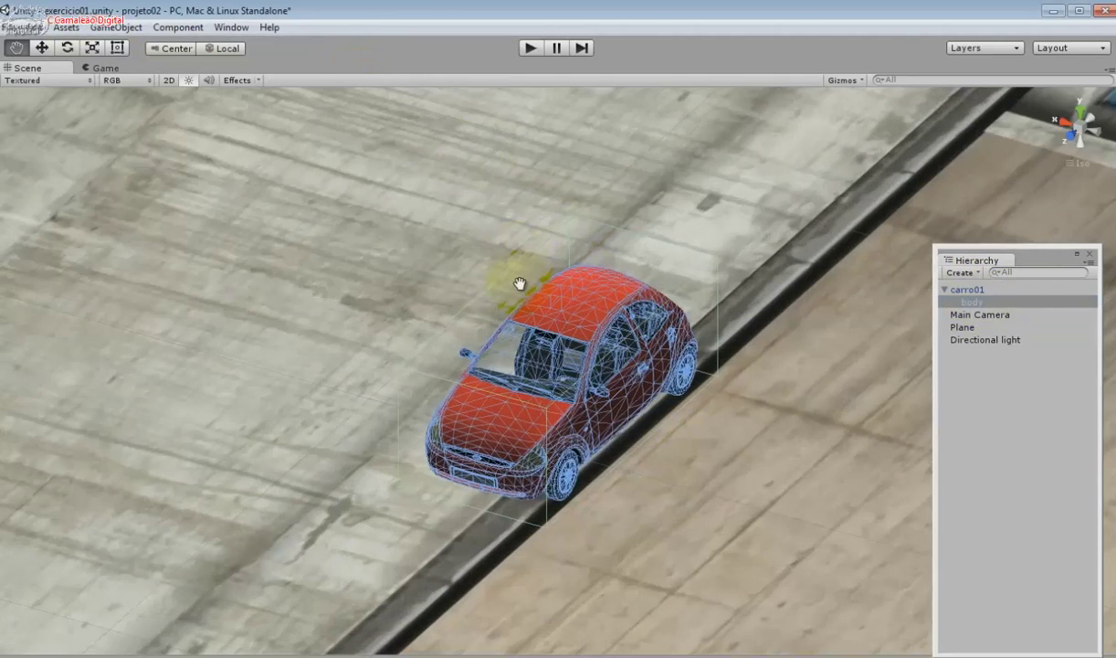
pyautogui.scroll(2, 517, 284)
pyautogui.scroll(1, 530, 247)
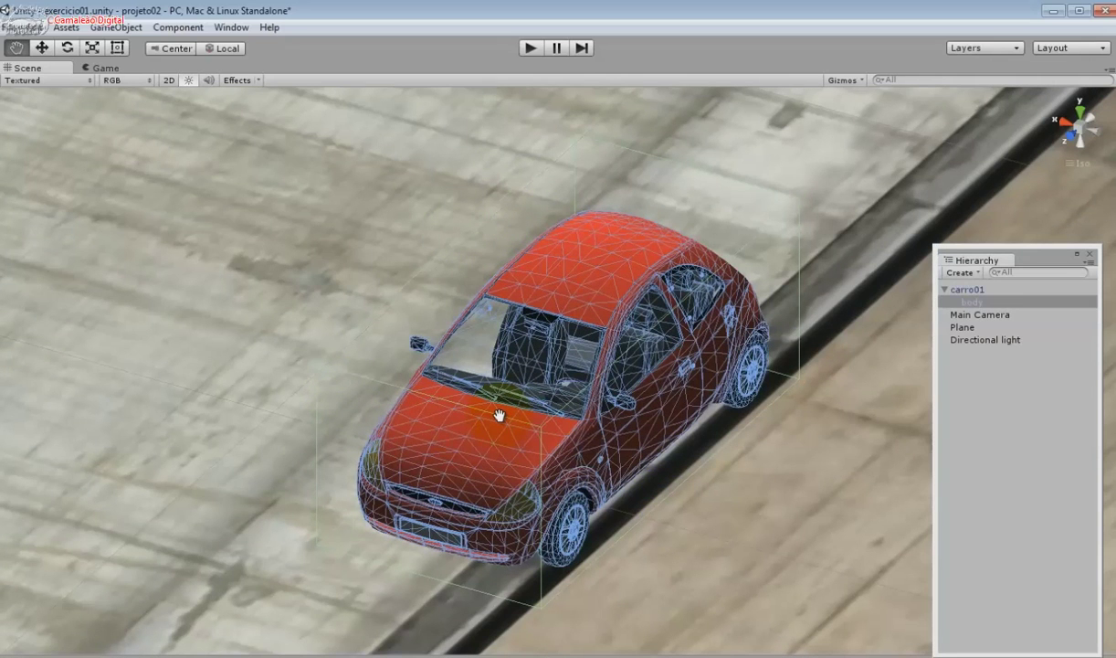
pyautogui.click(530, 47)
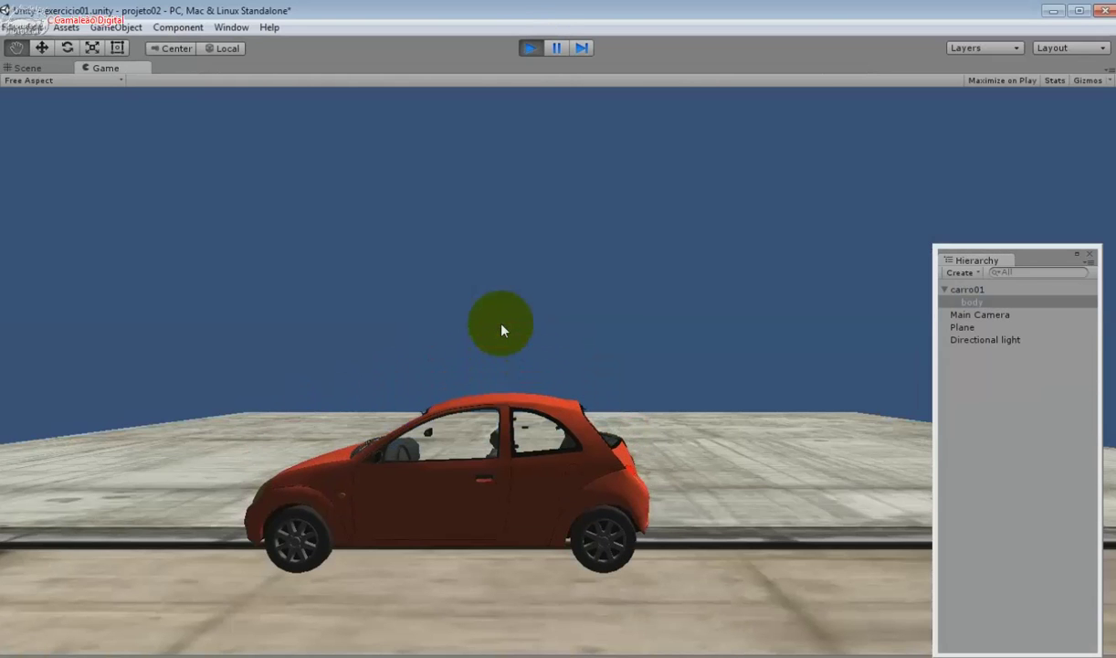
pyautogui.click(518, 51)
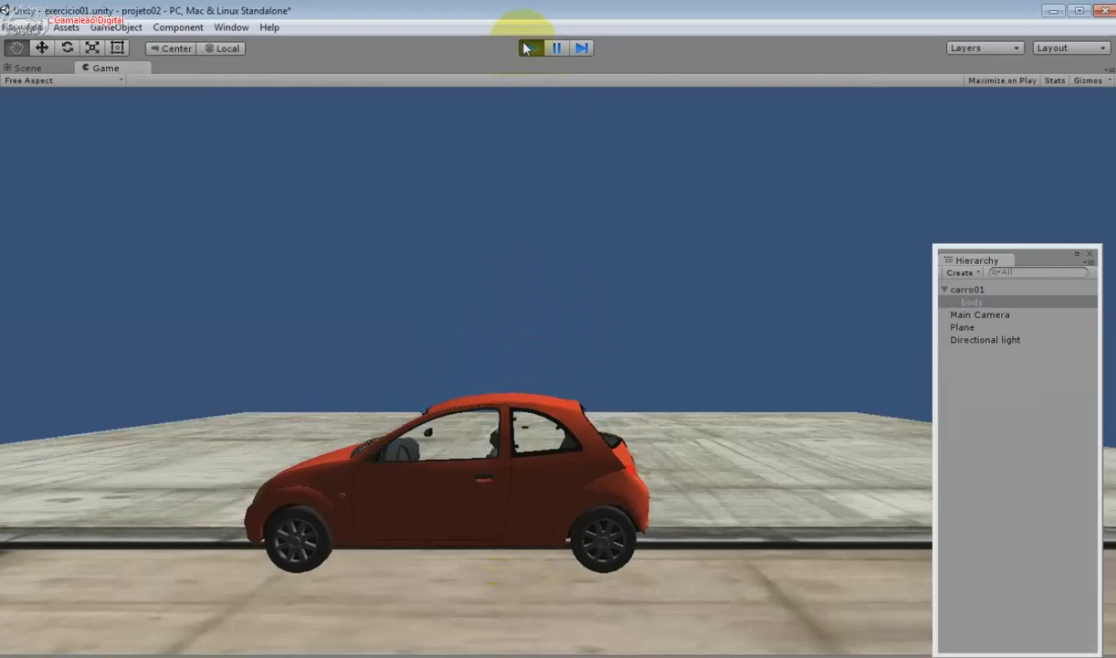